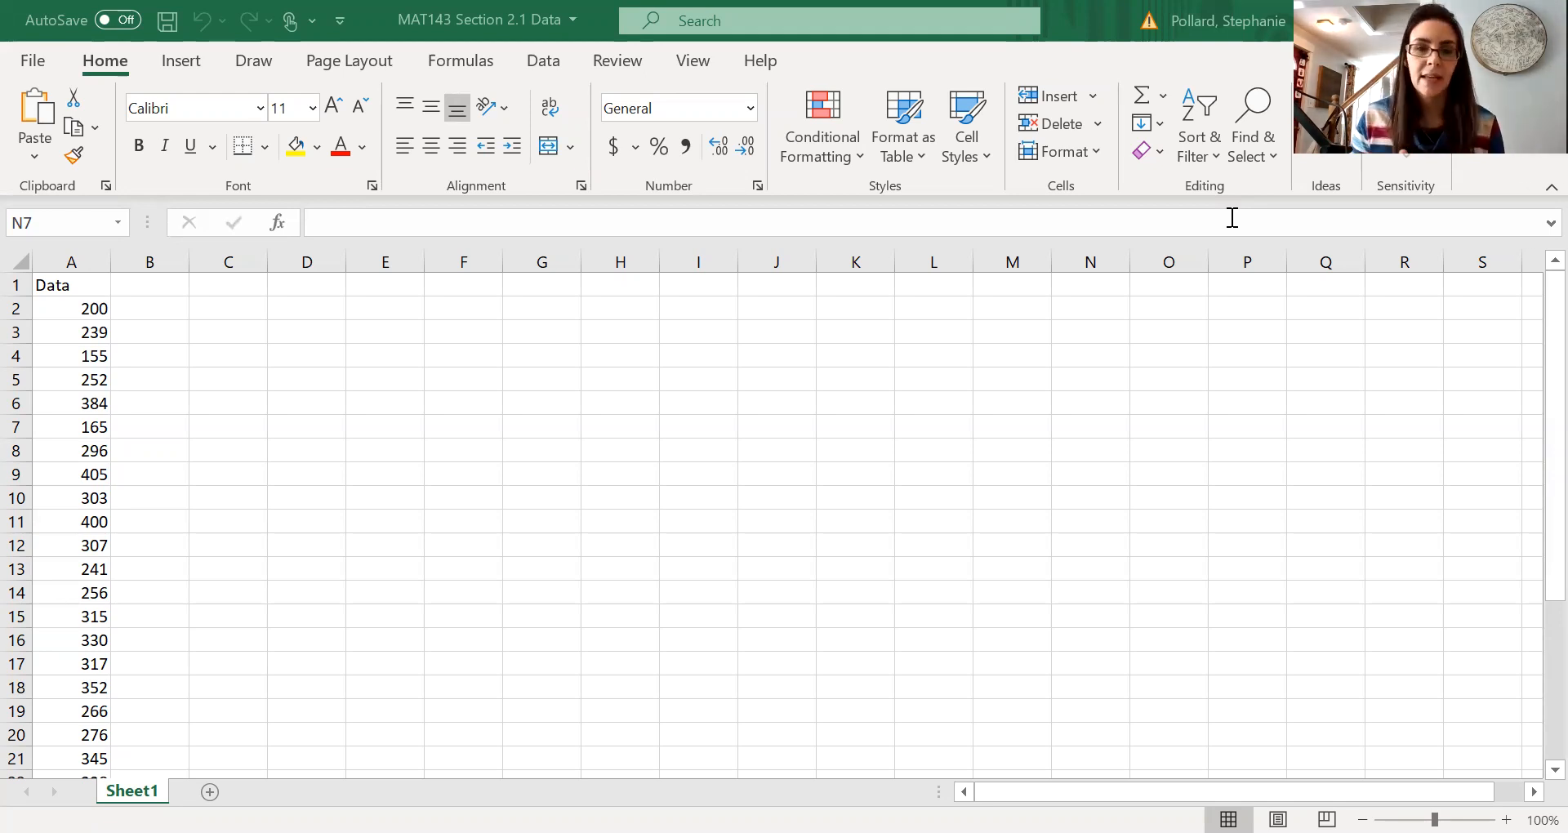
Step: Add a Points column beside the data, with the heading in B1 and the values 43 and 45 in B2 and B3
{"action": "left_click", "coordinate": [61, 285]}
{"action": "left_click", "coordinate": [164, 290]}
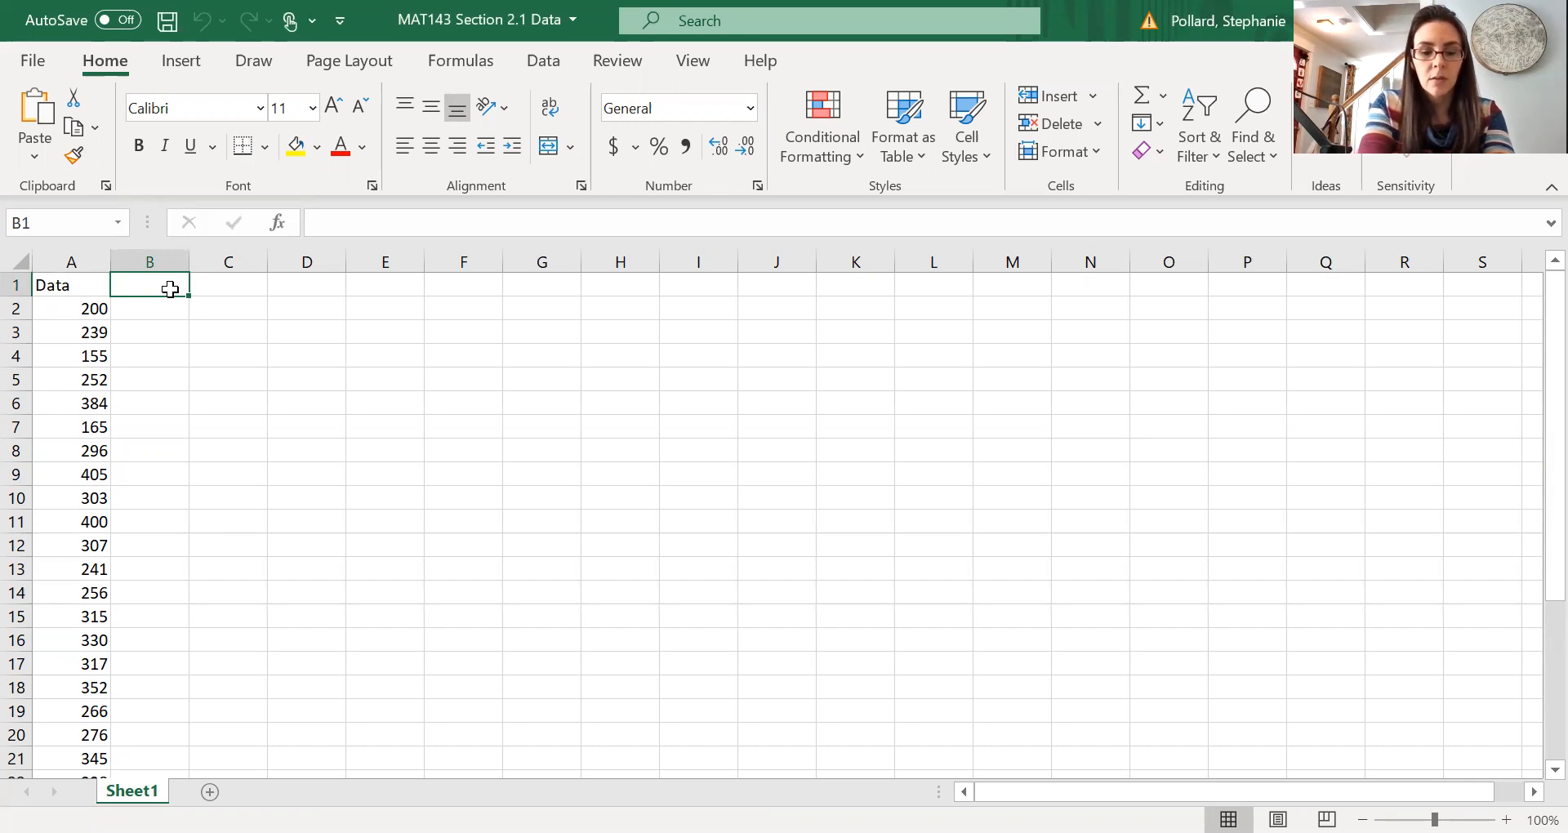
{"action": "type", "text": "Points"}
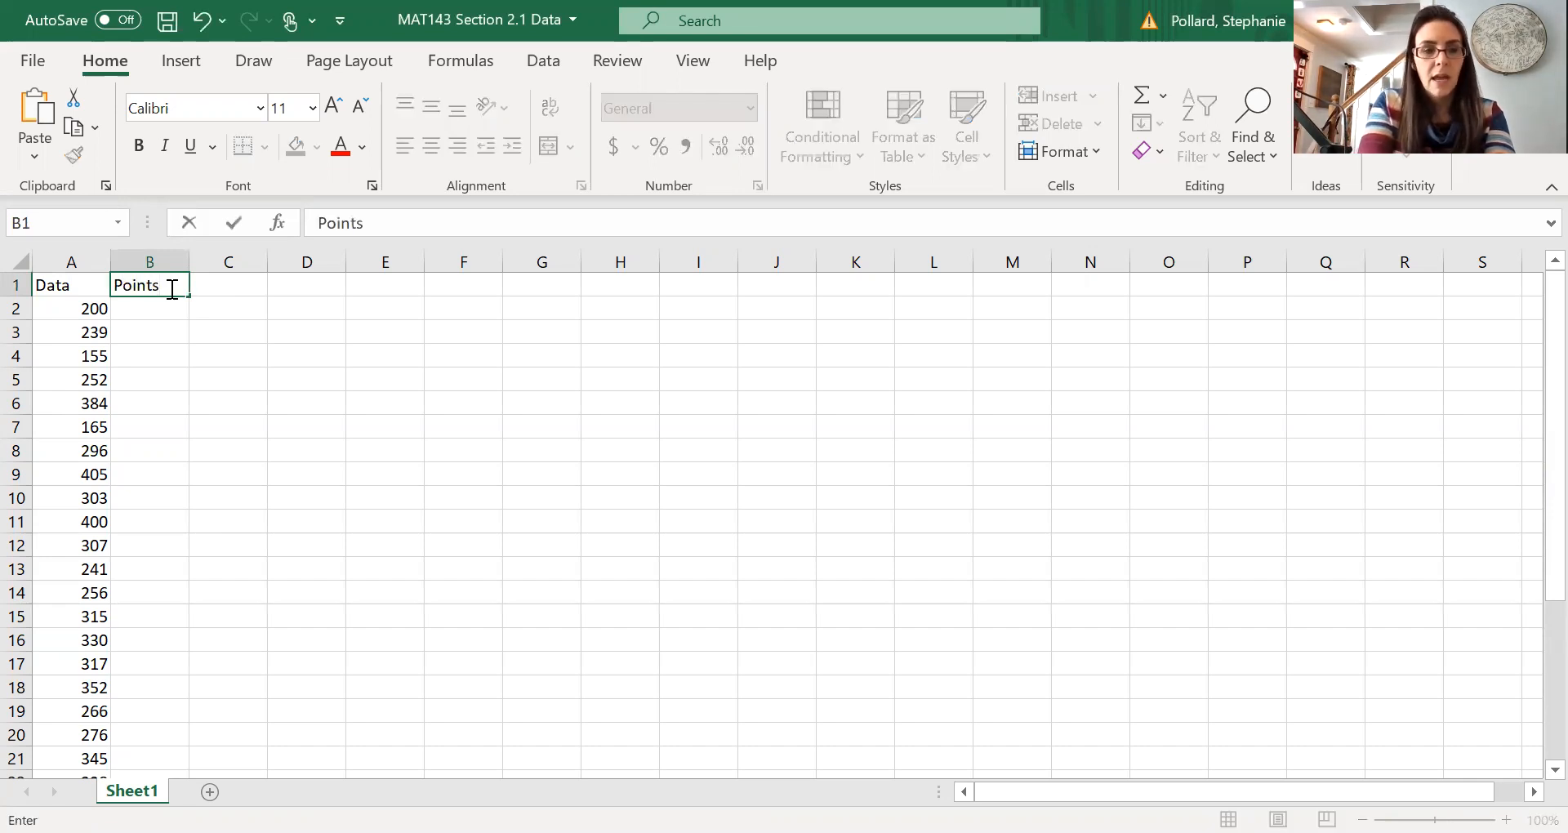
{"action": "key", "text": "Return"}
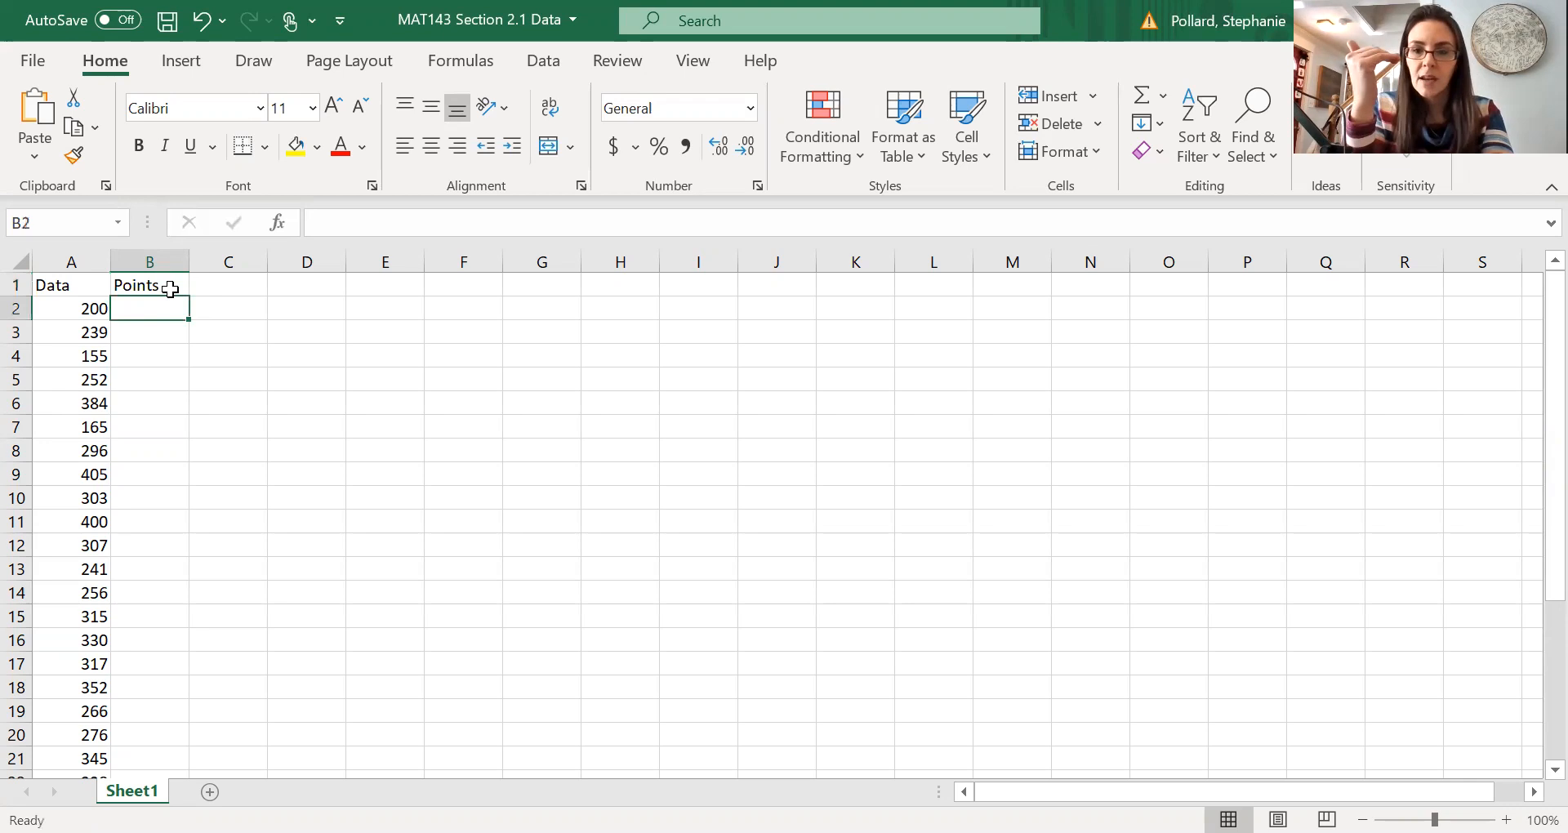
{"action": "type", "text": "43"}
{"action": "key", "text": "Return"}
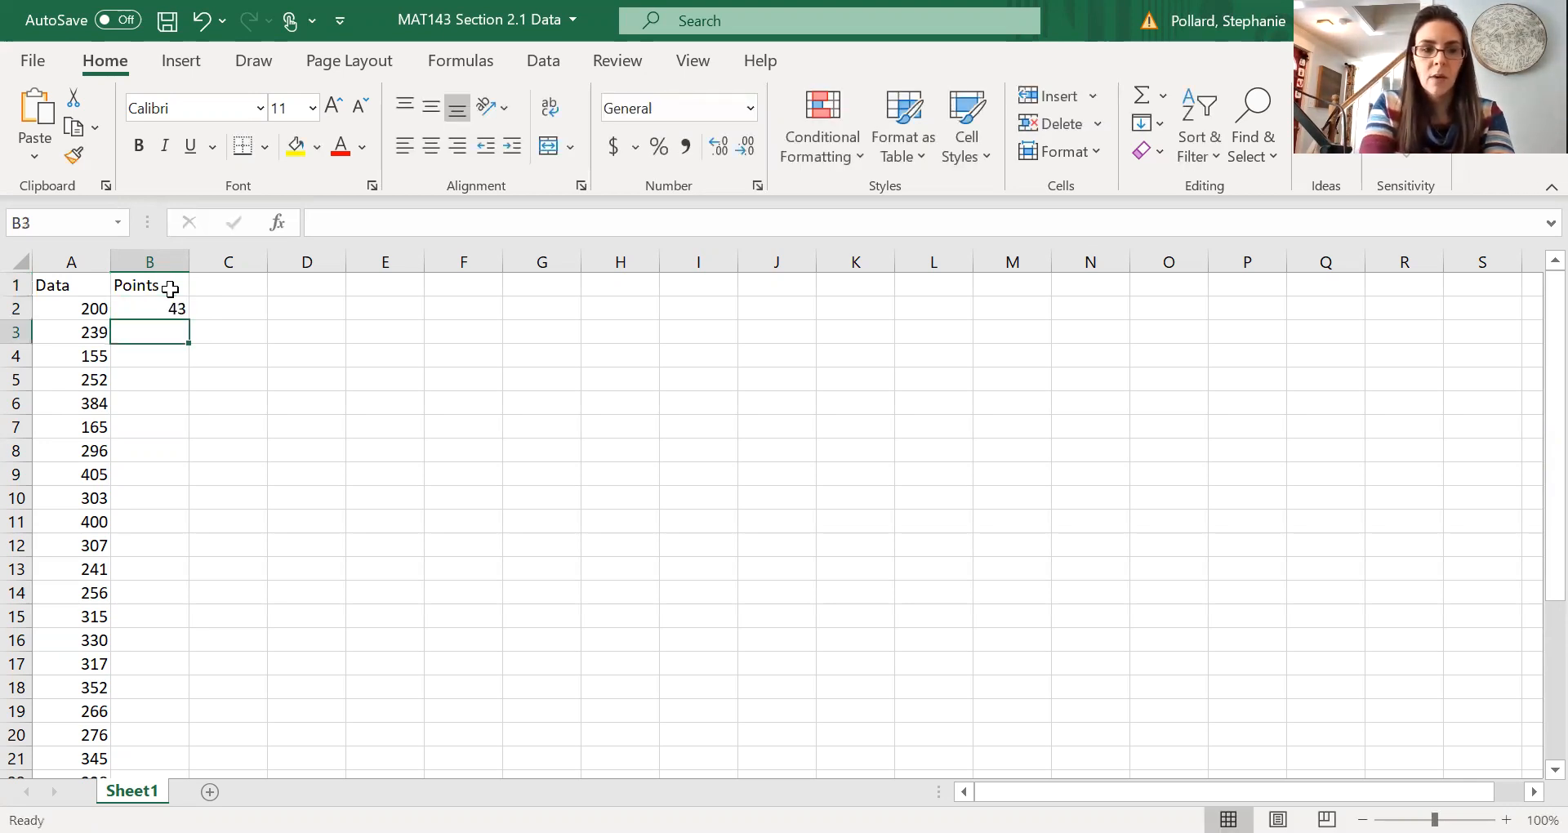
{"action": "type", "text": "45"}
{"action": "key", "text": "Return"}
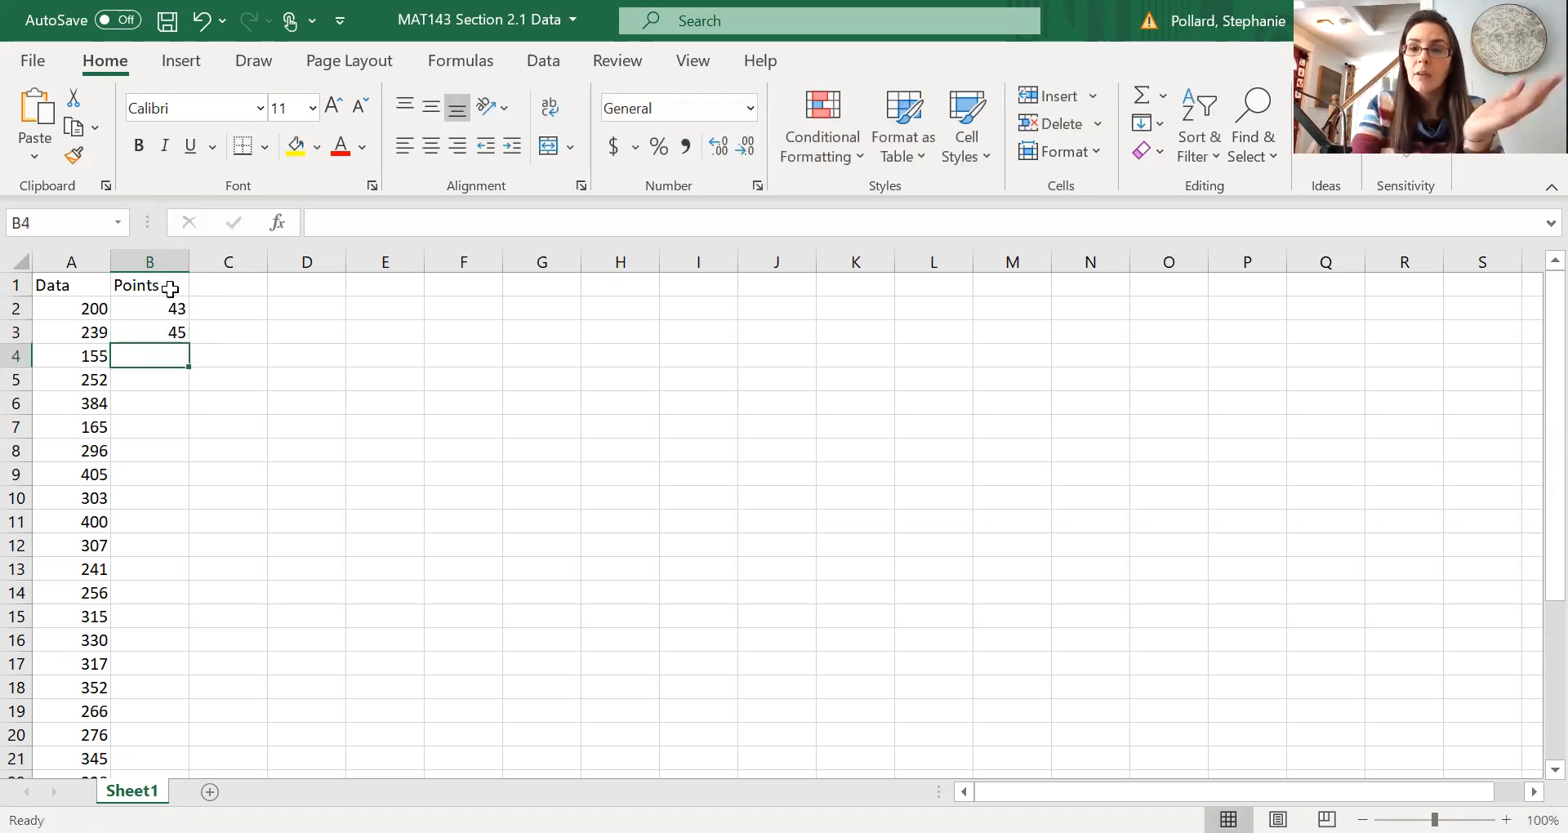
Step: Clear the Points heading and both values from cells B1 to B3
{"action": "left_click", "coordinate": [174, 329]}
{"action": "key", "text": "BackSpace"}
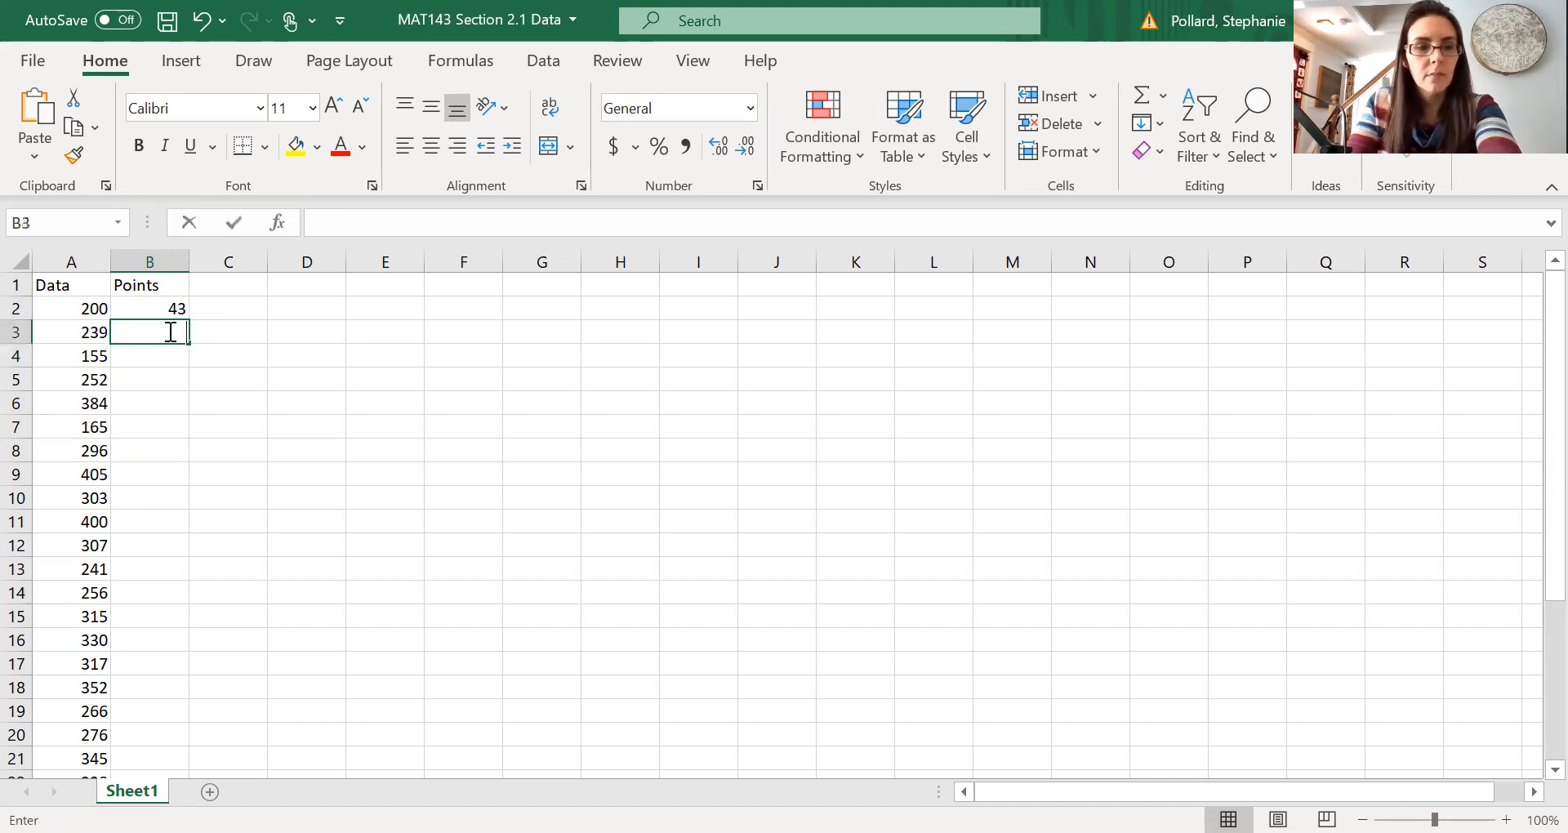
{"action": "left_click", "coordinate": [168, 307]}
{"action": "key", "text": "BackSpace"}
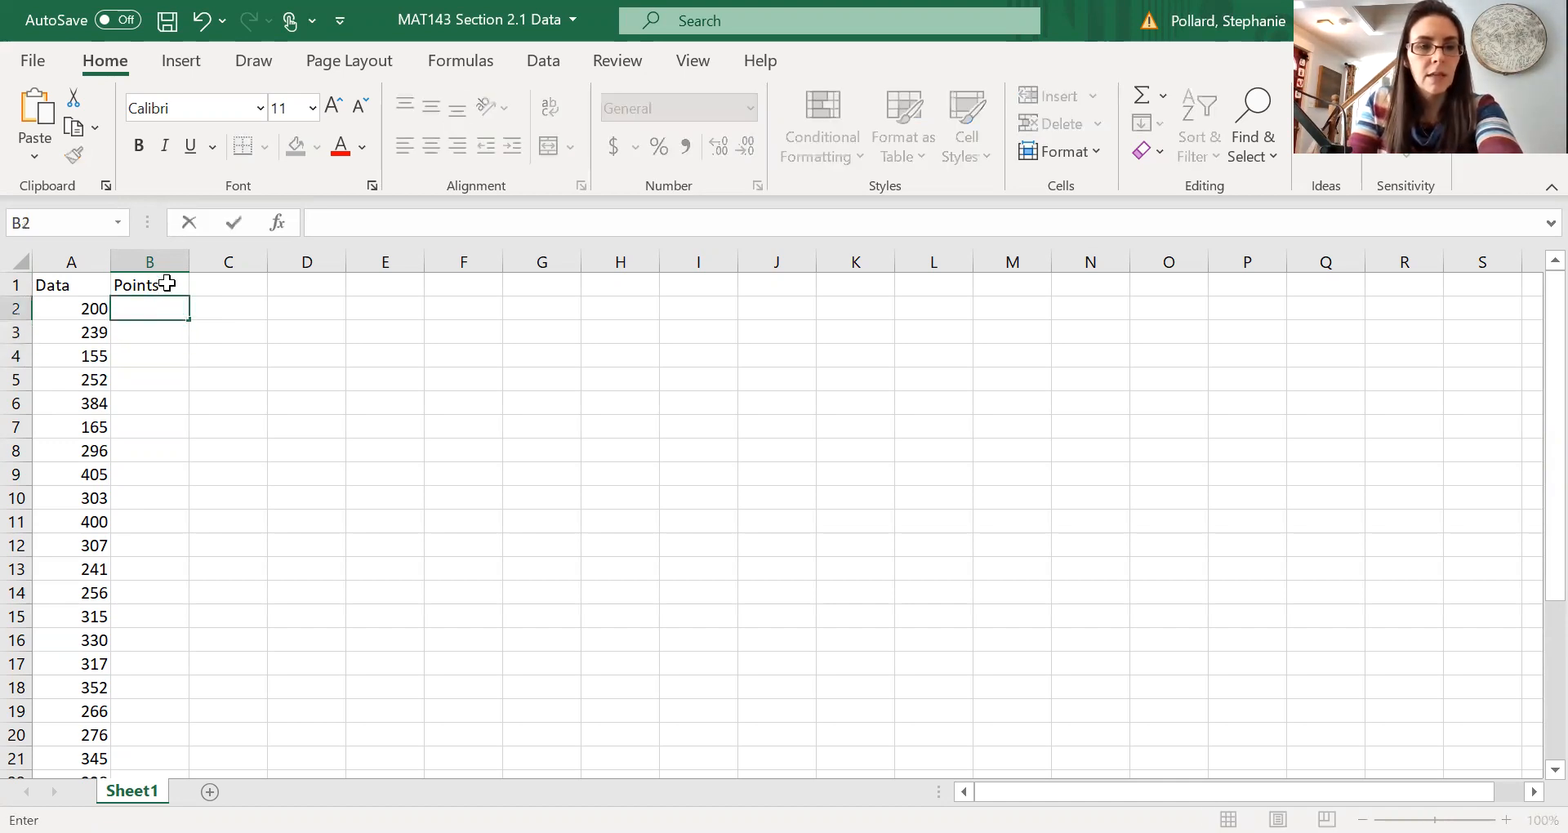
{"action": "left_click", "coordinate": [169, 282]}
{"action": "key", "text": "Delete"}
{"action": "left_click", "coordinate": [168, 375]}
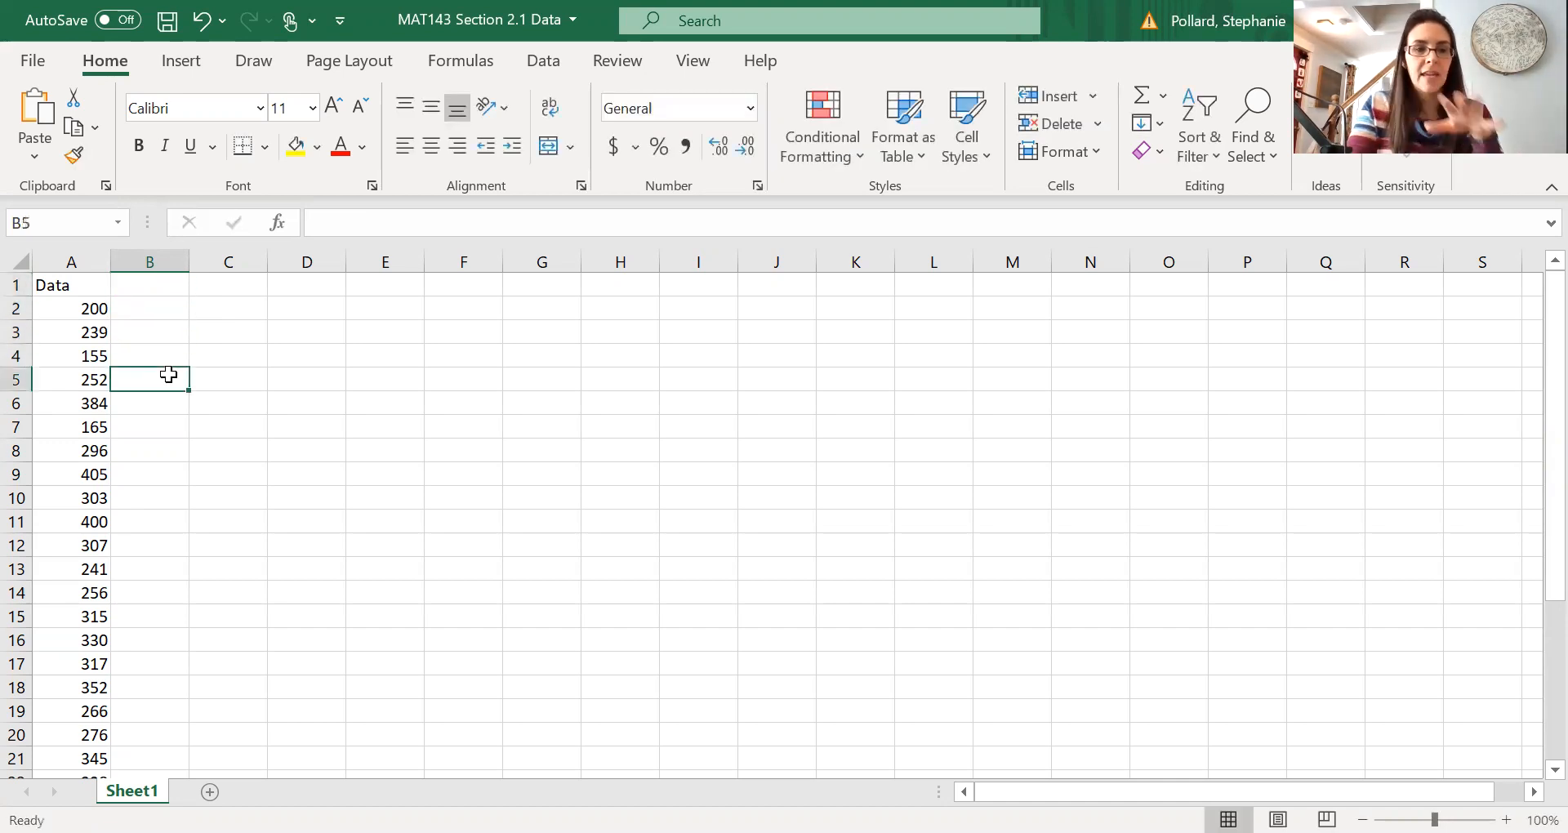
{"action": "left_click", "coordinate": [96, 308]}
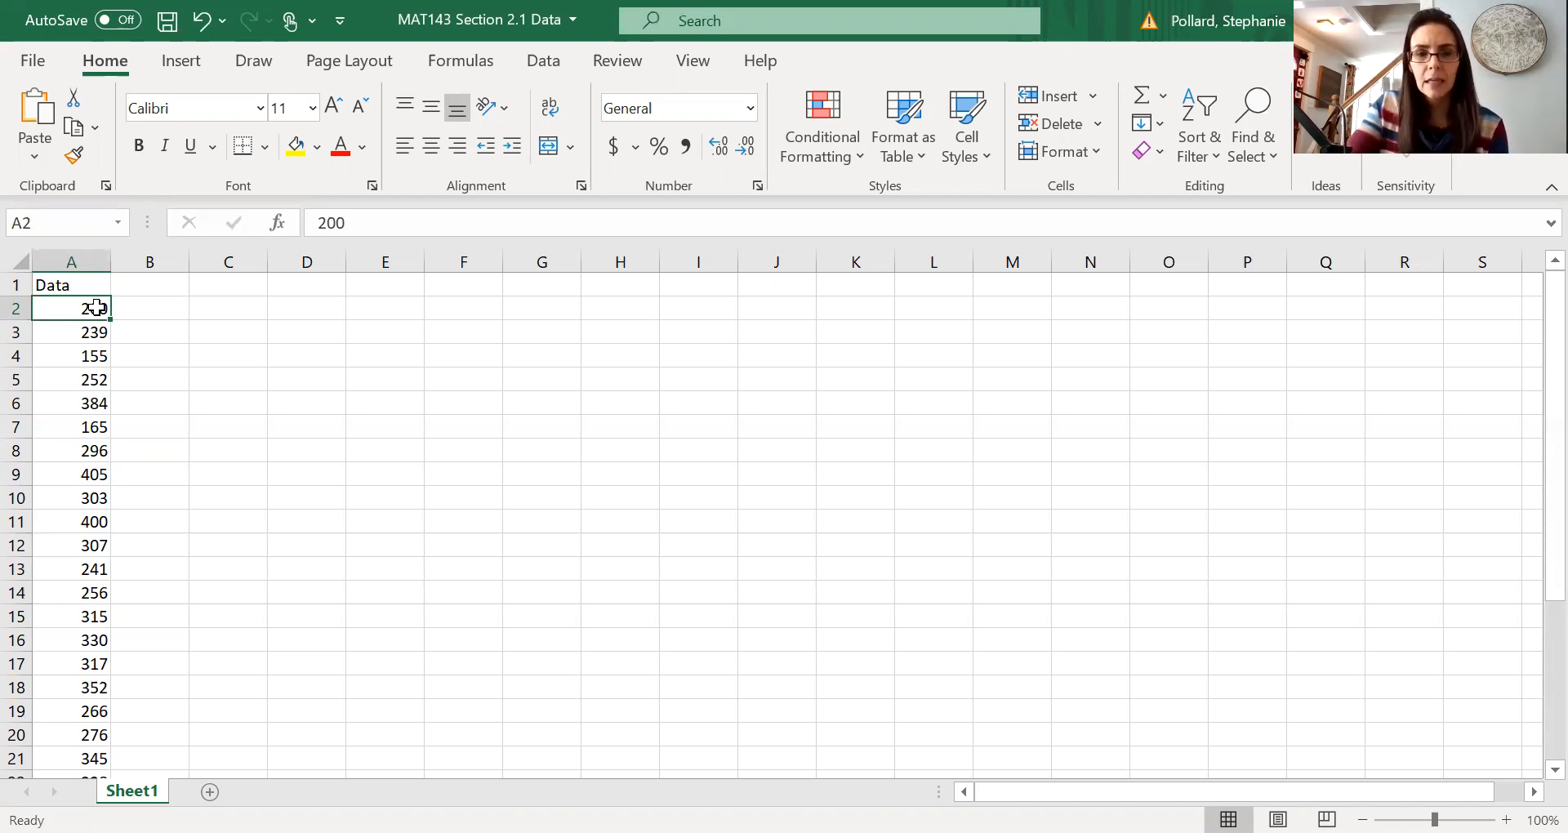
{"action": "left_click", "coordinate": [1071, 31]}
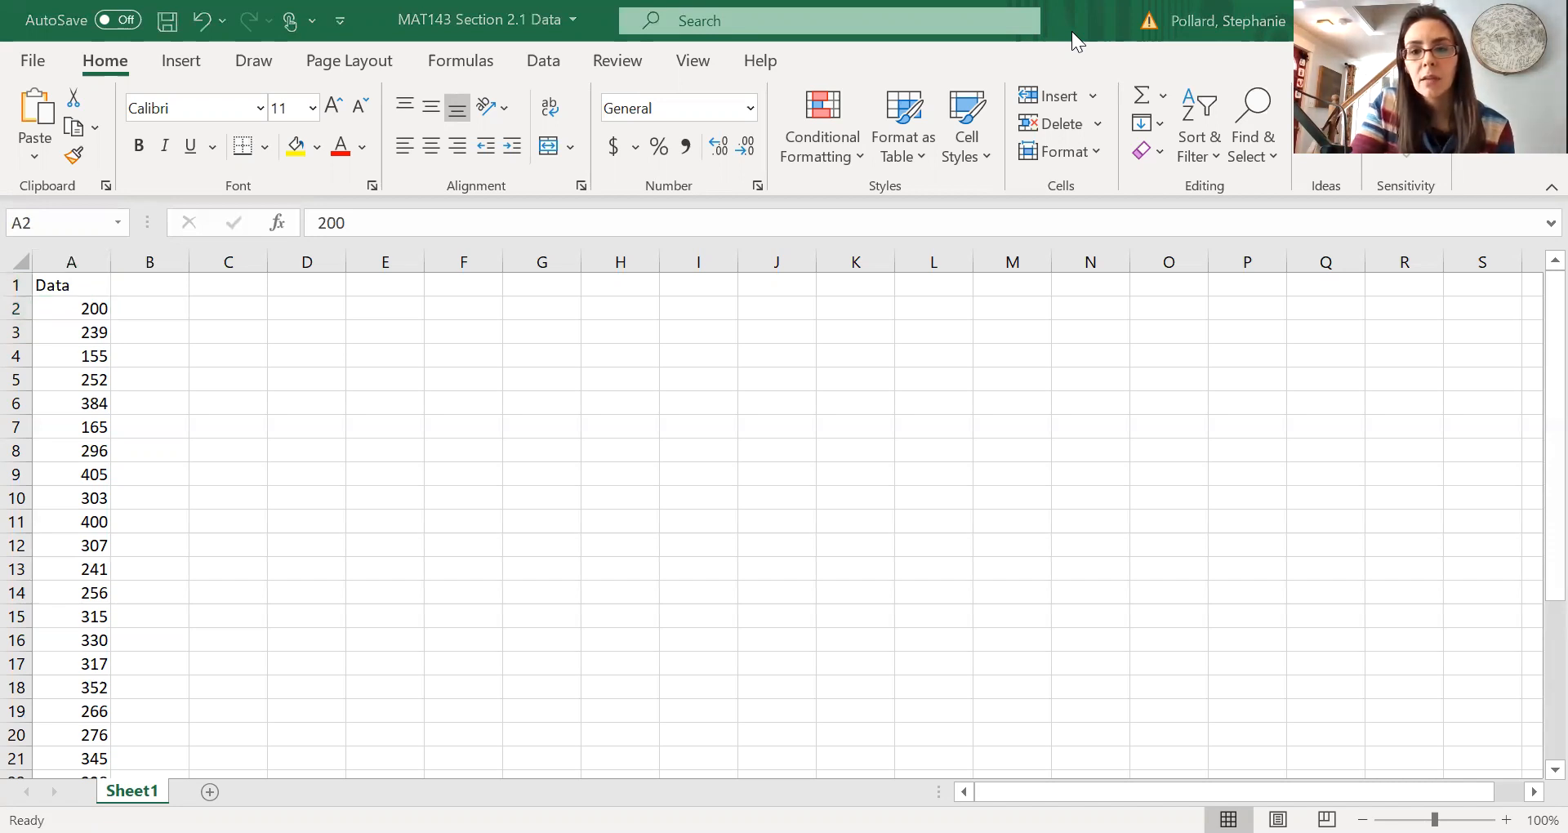
{"action": "left_click", "coordinate": [992, 496]}
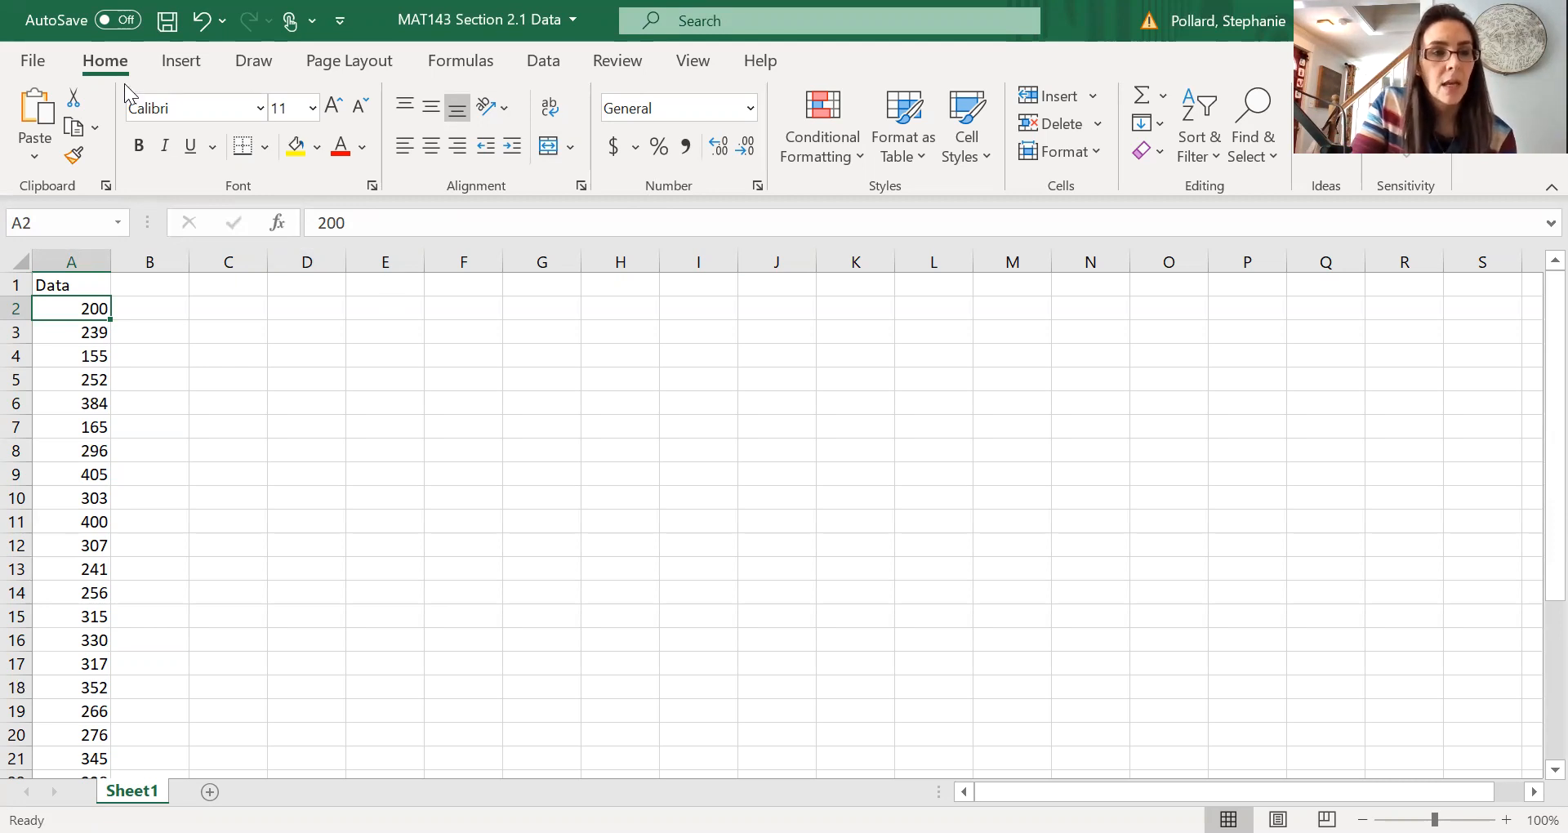
Step: Open the list of available Excel Add-ins from the add-in management options
{"action": "left_click", "coordinate": [187, 63]}
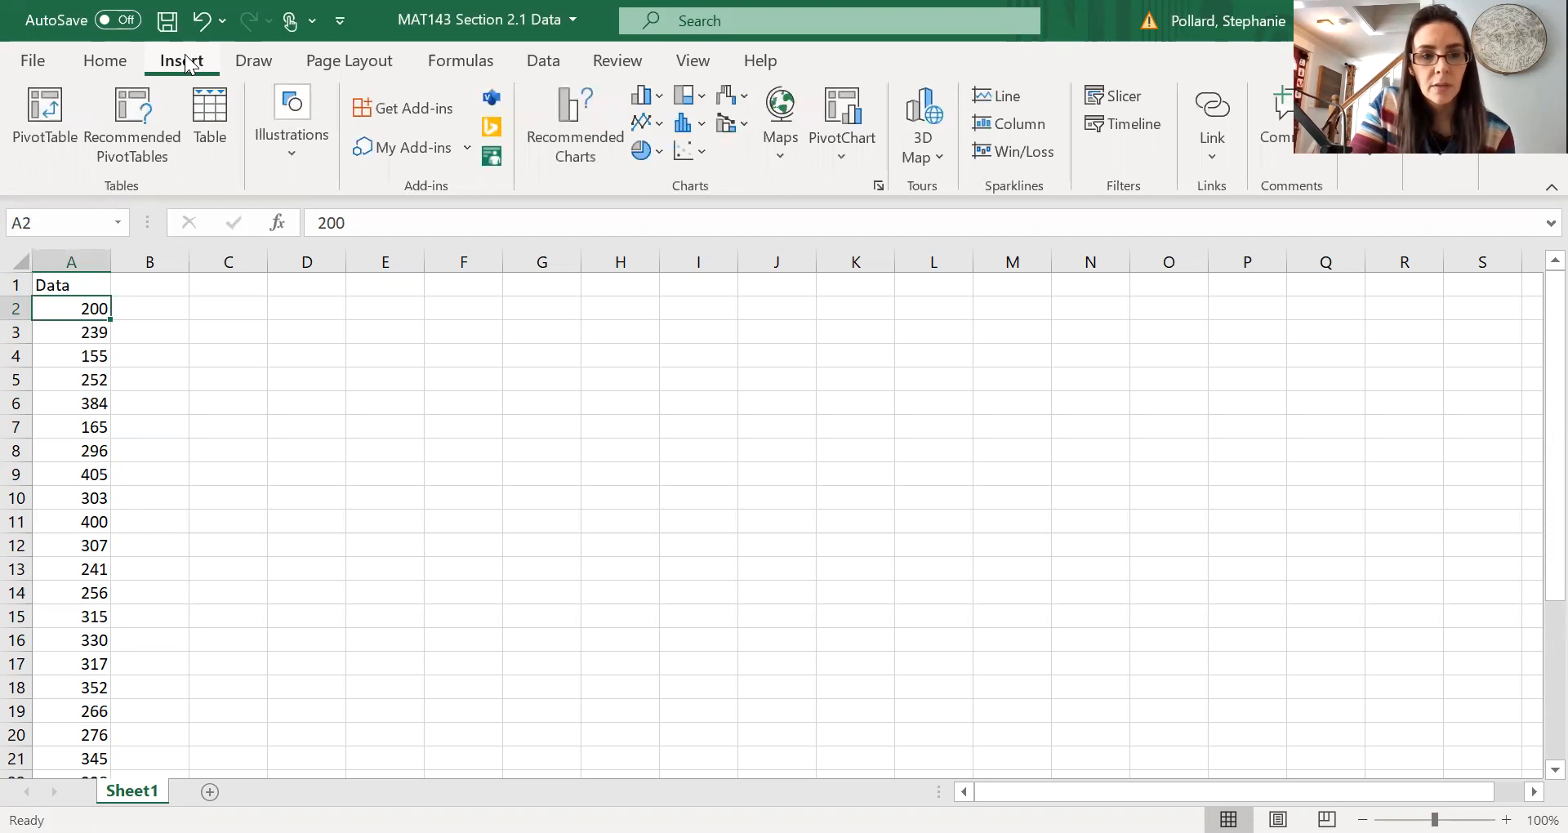
{"action": "left_click", "coordinate": [469, 149]}
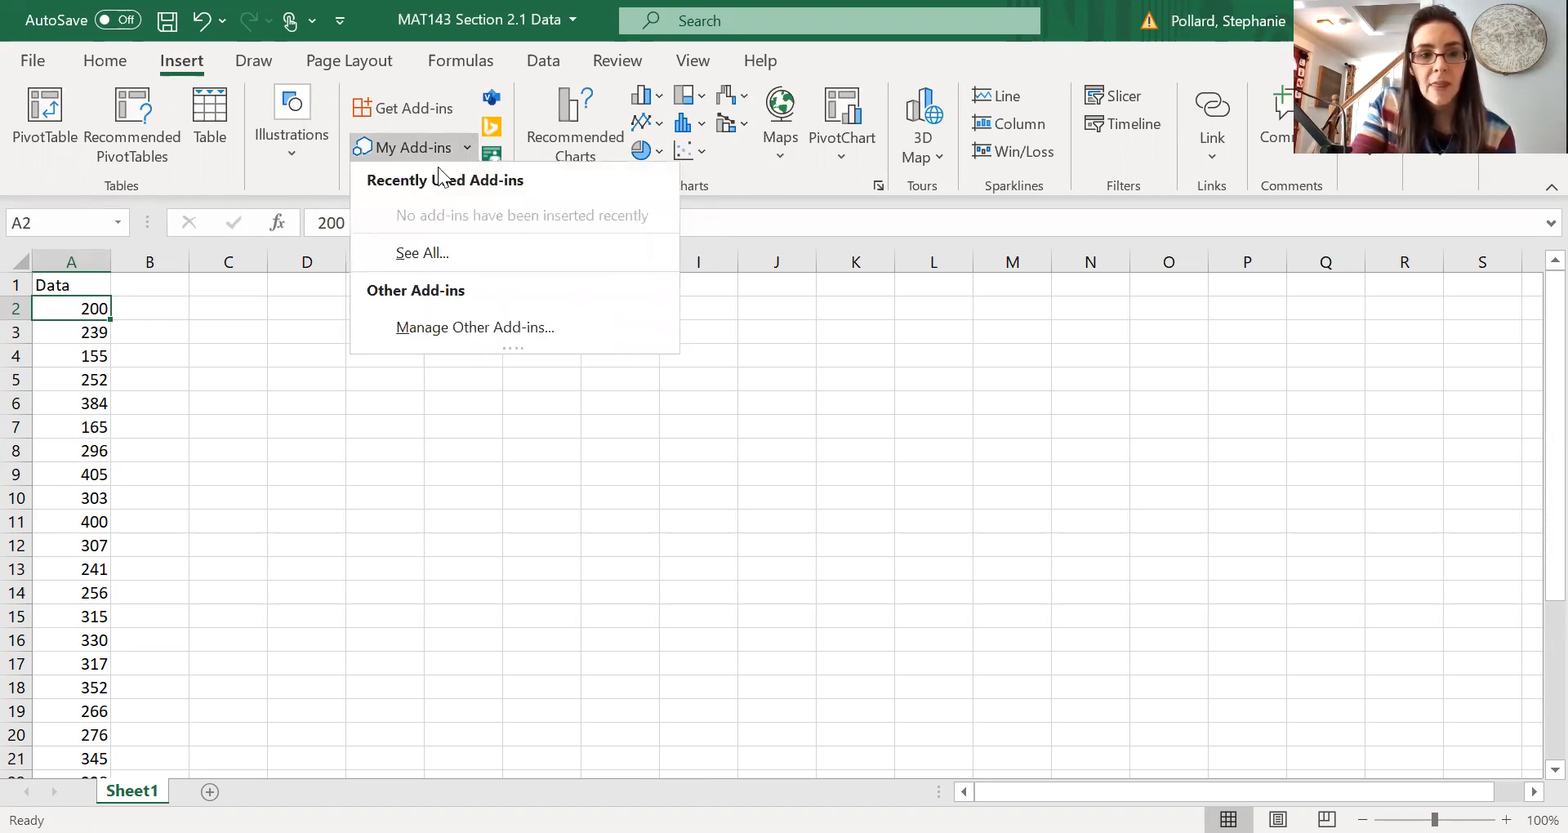
{"action": "left_click", "coordinate": [428, 330]}
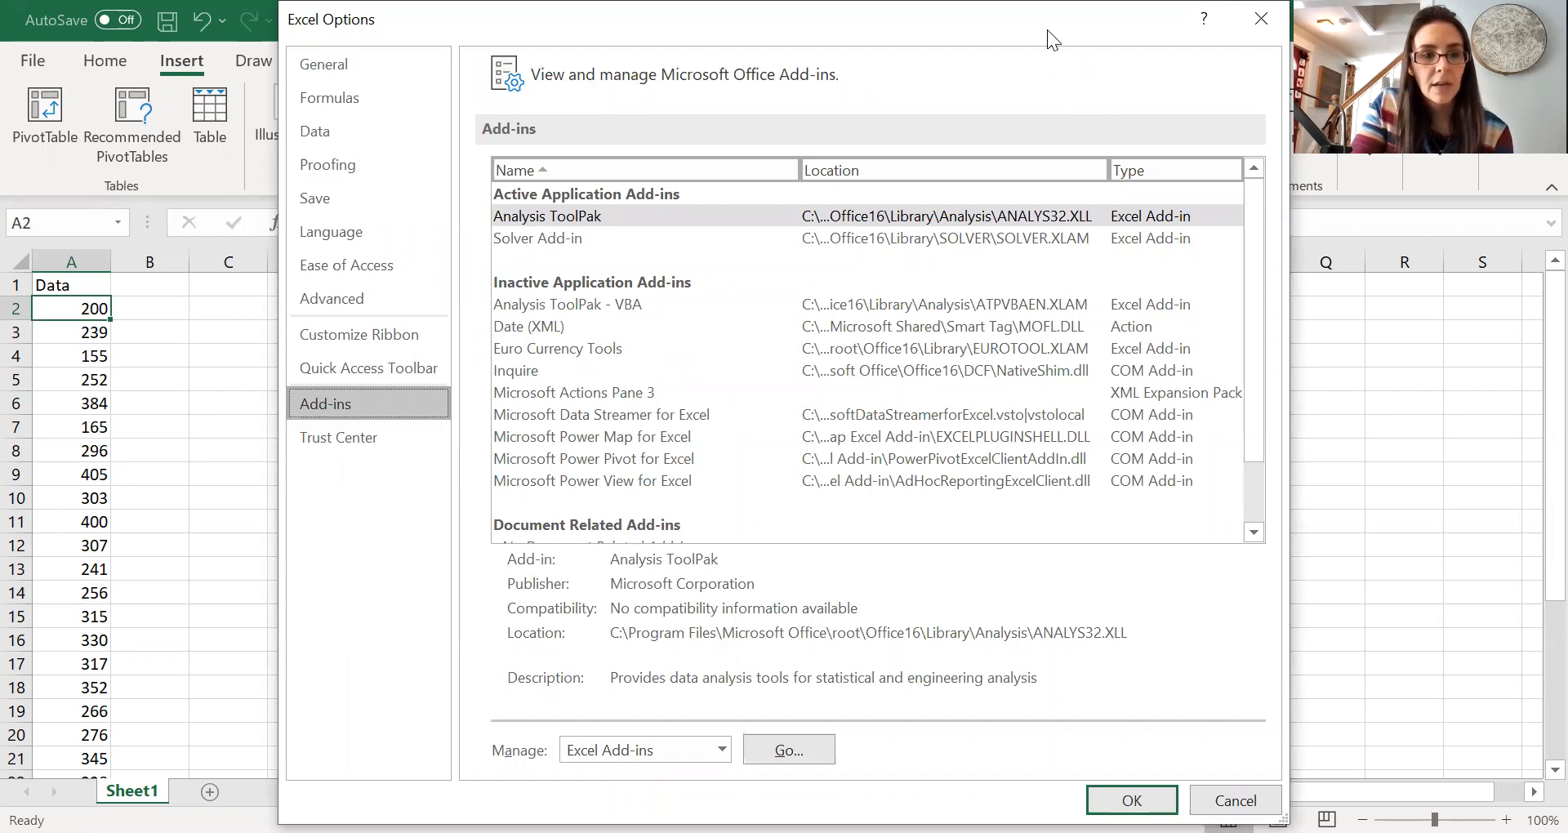
{"action": "left_click_drag", "start_coordinate": [1047, 29], "coordinate": [816, 29]}
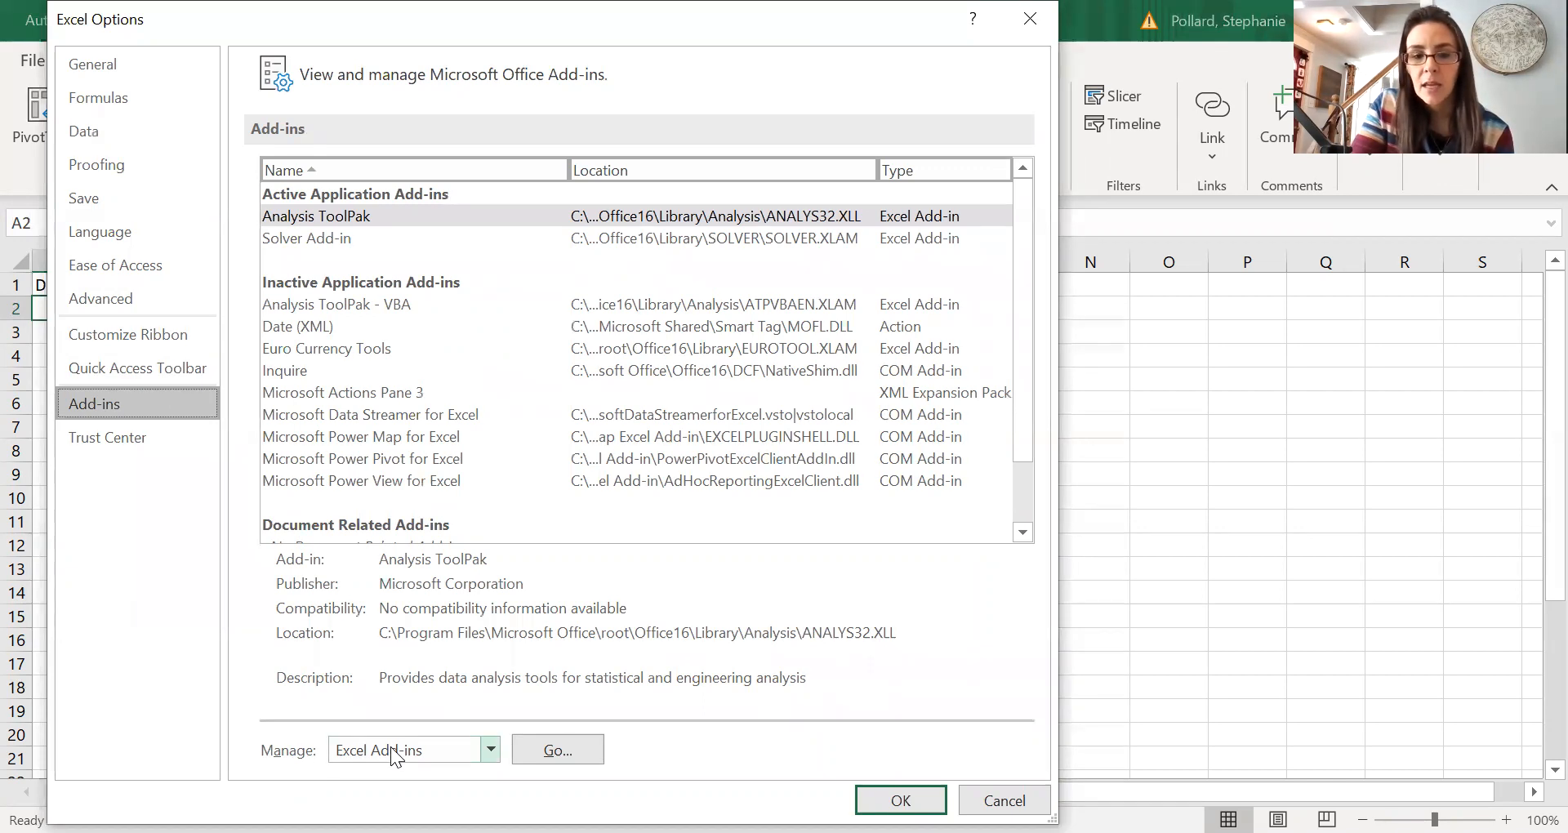
{"action": "left_click", "coordinate": [558, 750]}
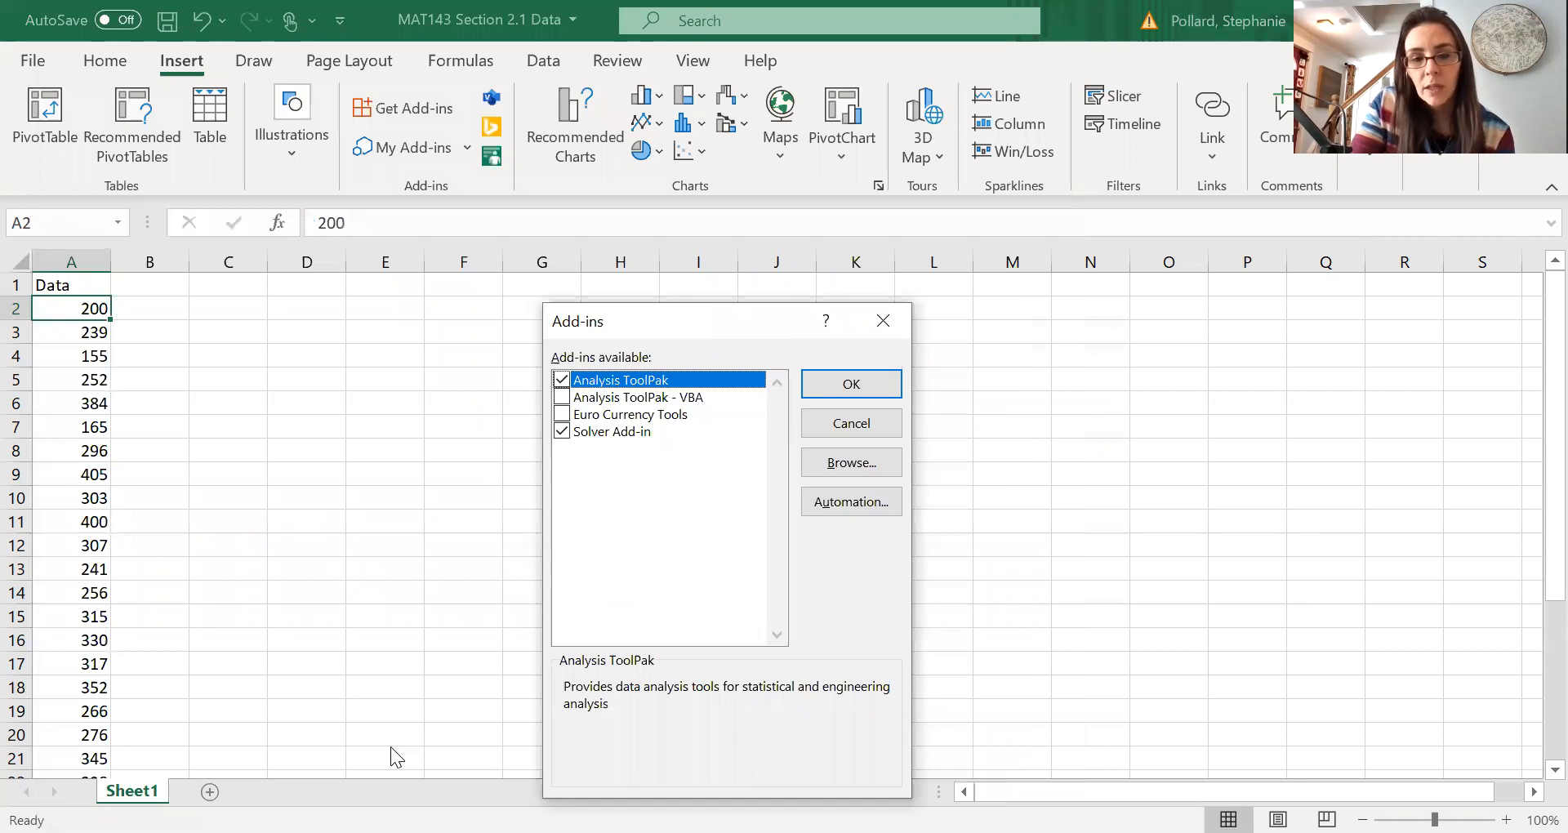
Step: Deselect and re-enable the Analysis ToolPak and Solver Add-in, and apply the add-in selection
{"action": "left_click", "coordinate": [562, 431]}
{"action": "left_click", "coordinate": [561, 379]}
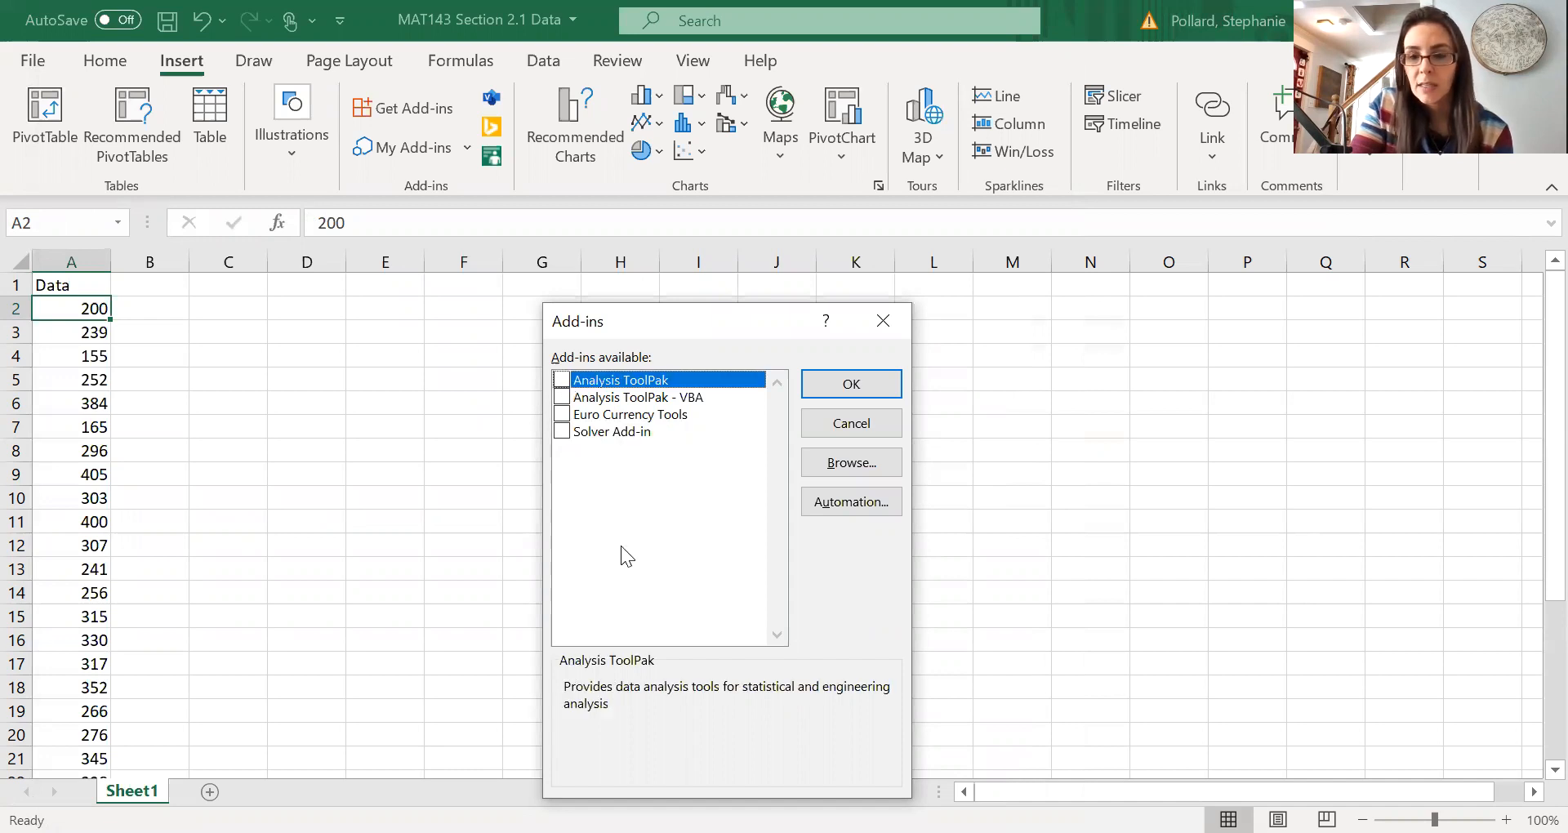
{"action": "left_click", "coordinate": [561, 380]}
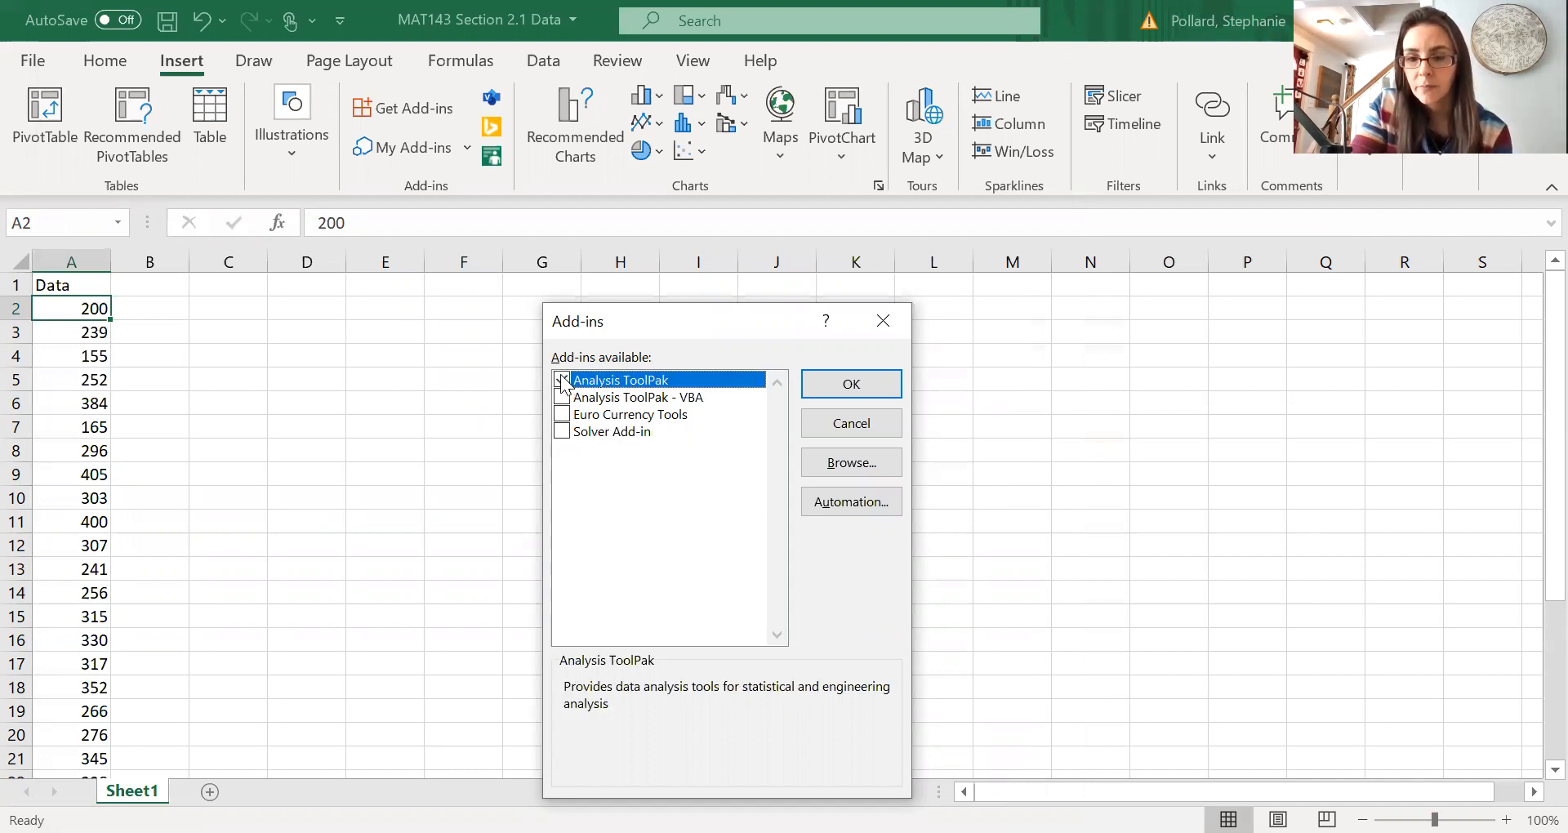
{"action": "left_click", "coordinate": [562, 431]}
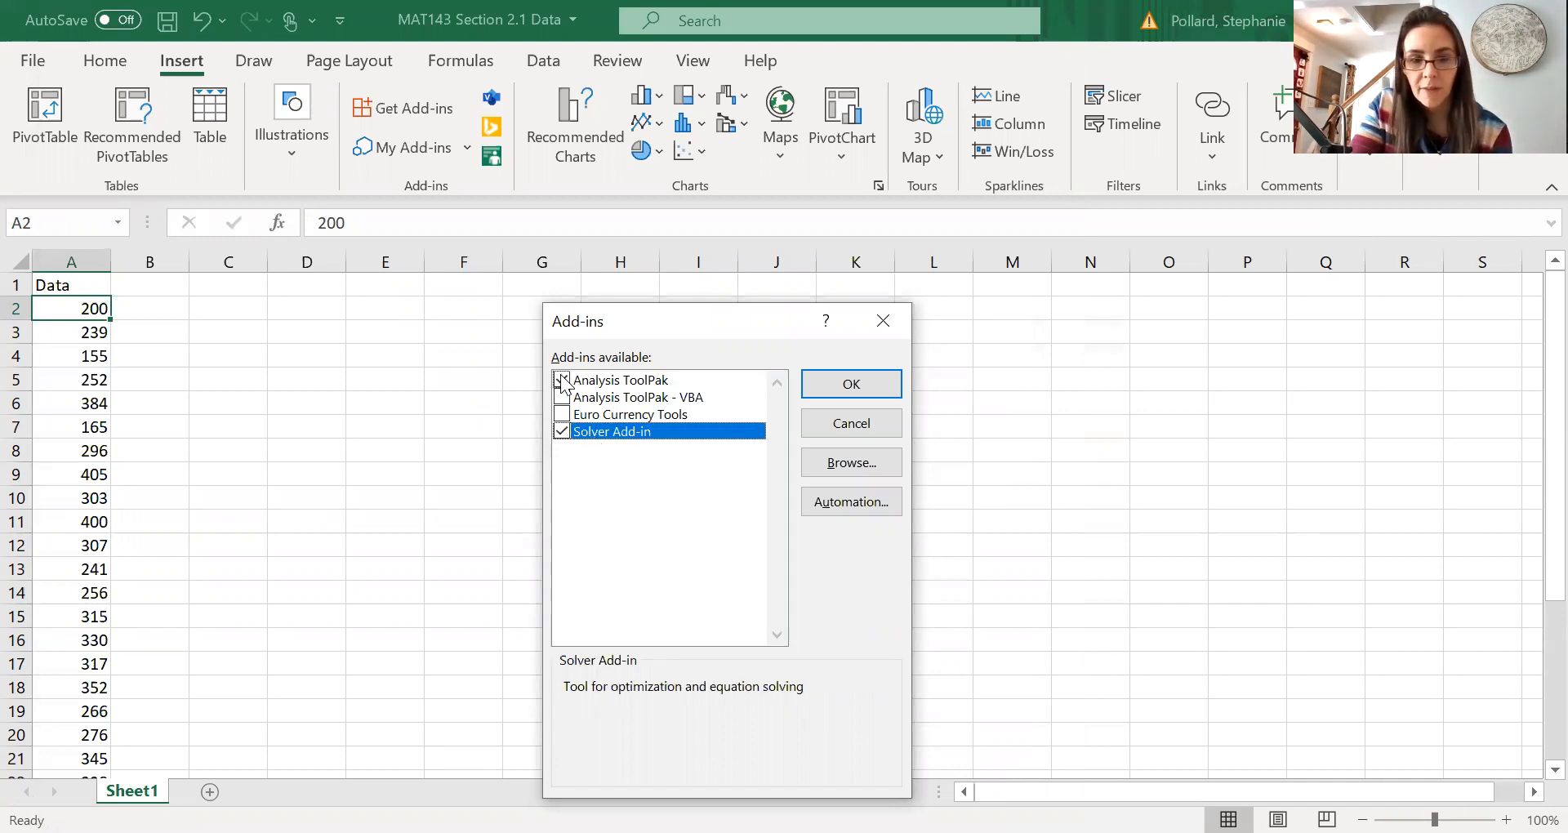
{"action": "left_click_drag", "start_coordinate": [660, 317], "coordinate": [658, 197]}
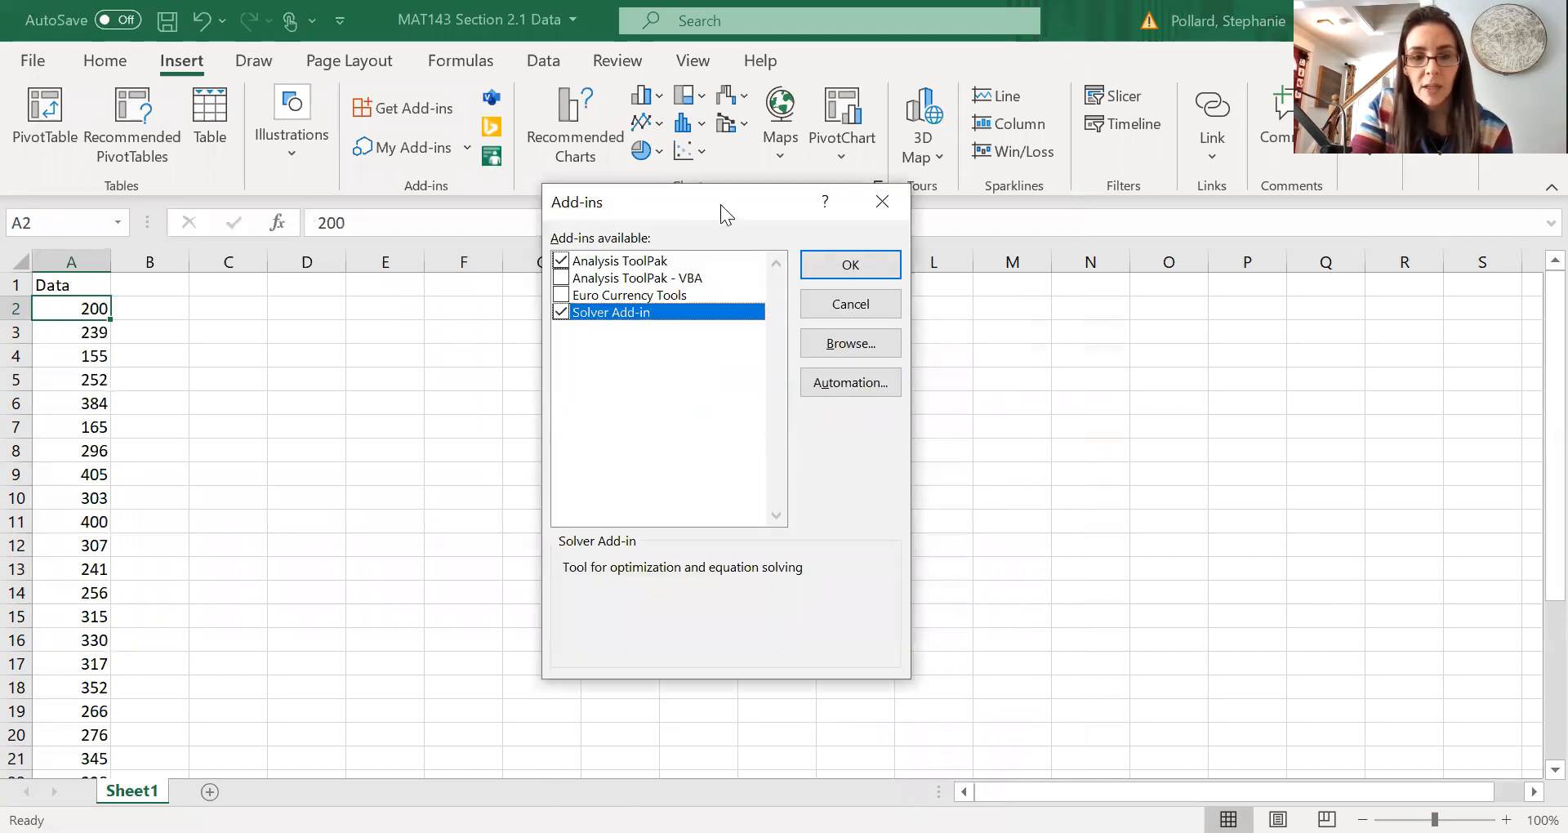
{"action": "left_click", "coordinate": [839, 272]}
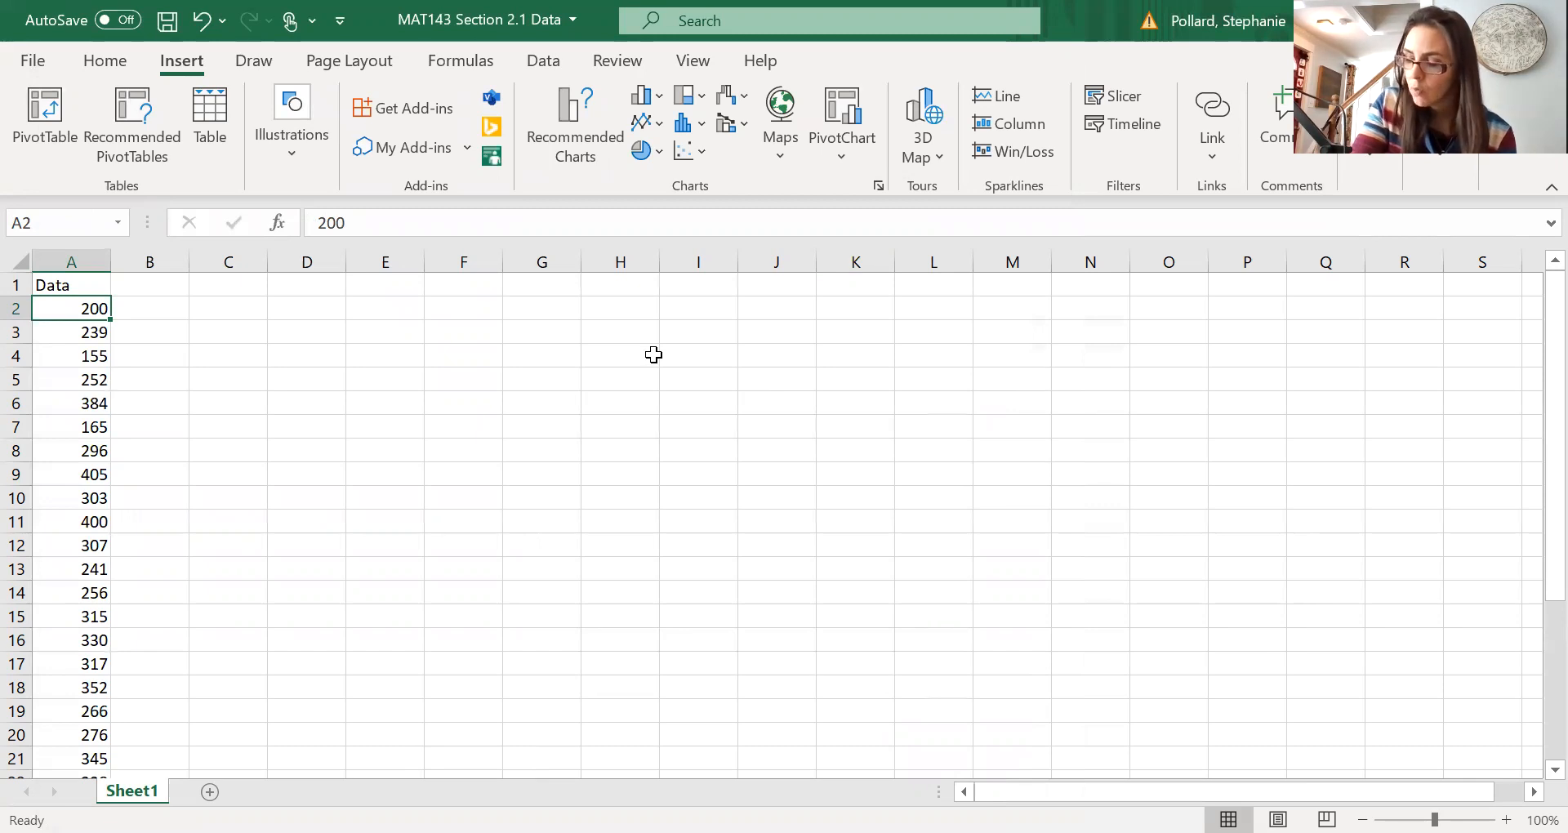
Step: Start the Histogram tool from the Data Analysis tools
{"action": "left_click", "coordinate": [538, 62]}
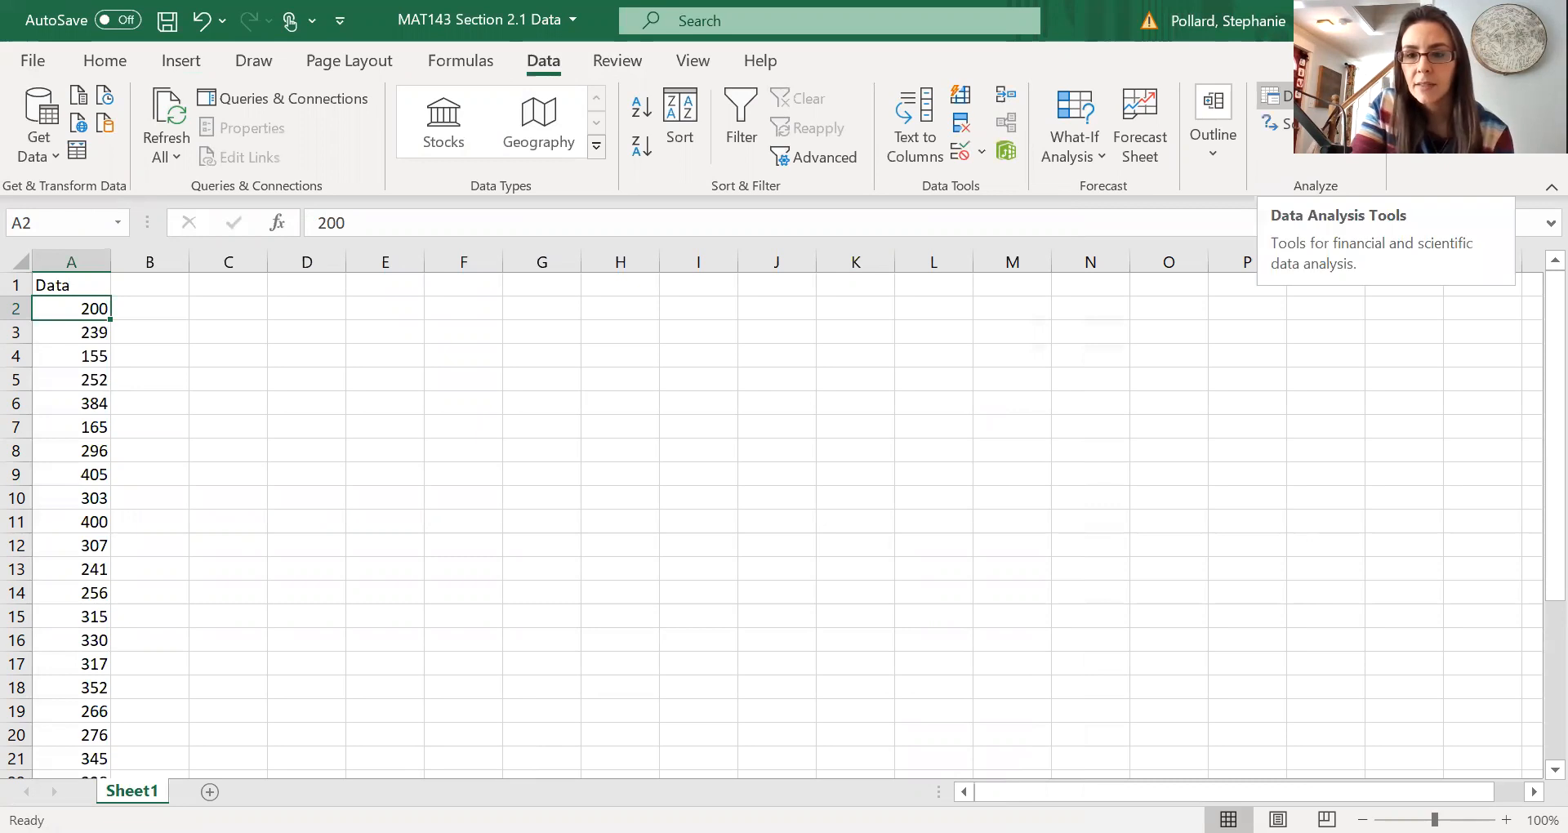
{"action": "left_click", "coordinate": [1275, 96]}
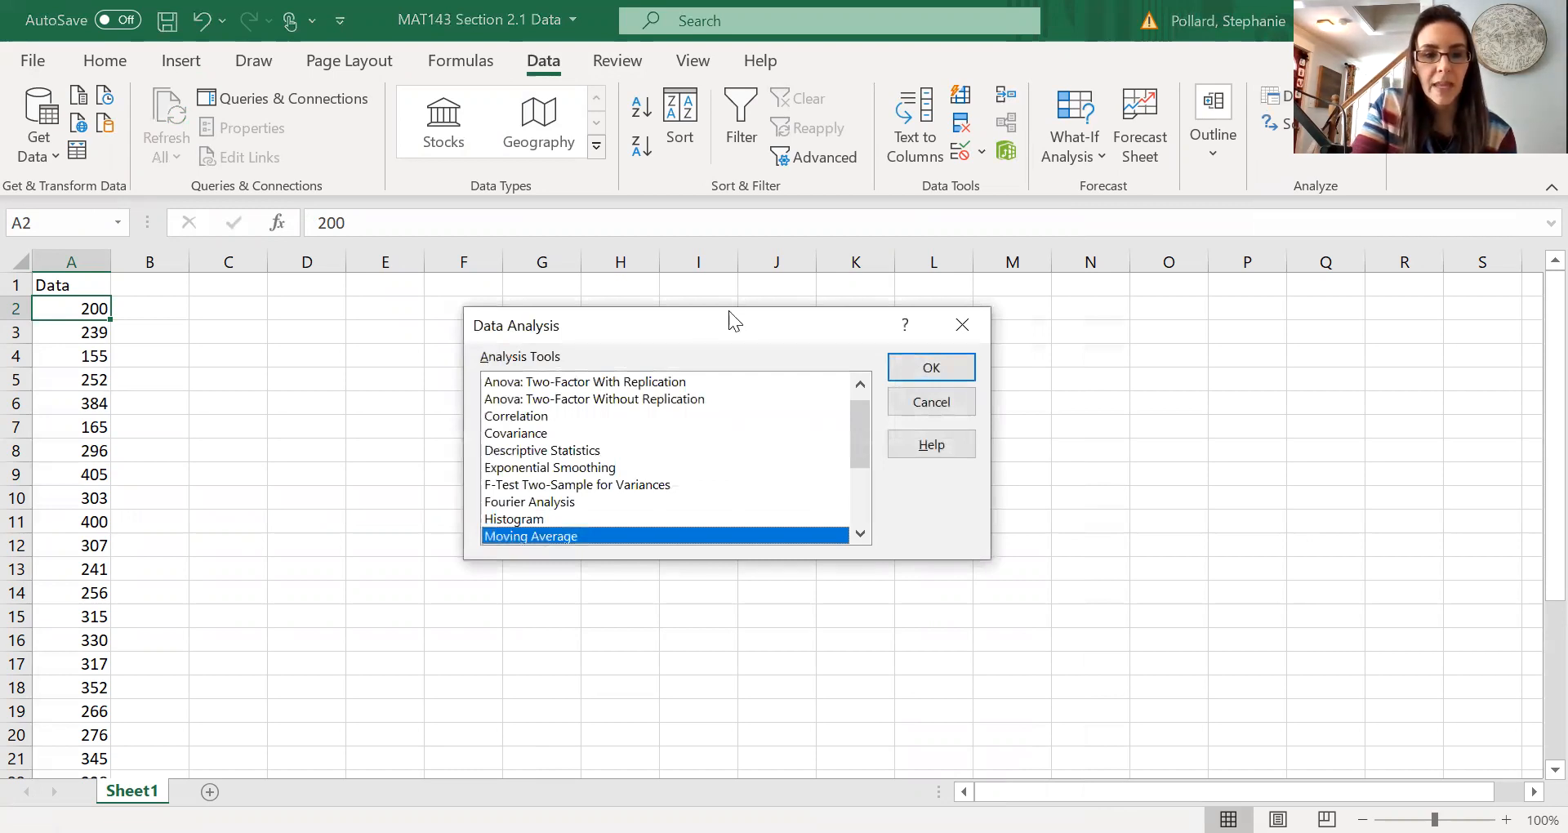
{"action": "mouse_move", "coordinate": [857, 421]}
{"action": "left_mouse_down"}
{"action": "mouse_move", "coordinate": [849, 507]}
{"action": "mouse_move", "coordinate": [859, 408]}
{"action": "mouse_move", "coordinate": [854, 435]}
{"action": "left_mouse_up"}
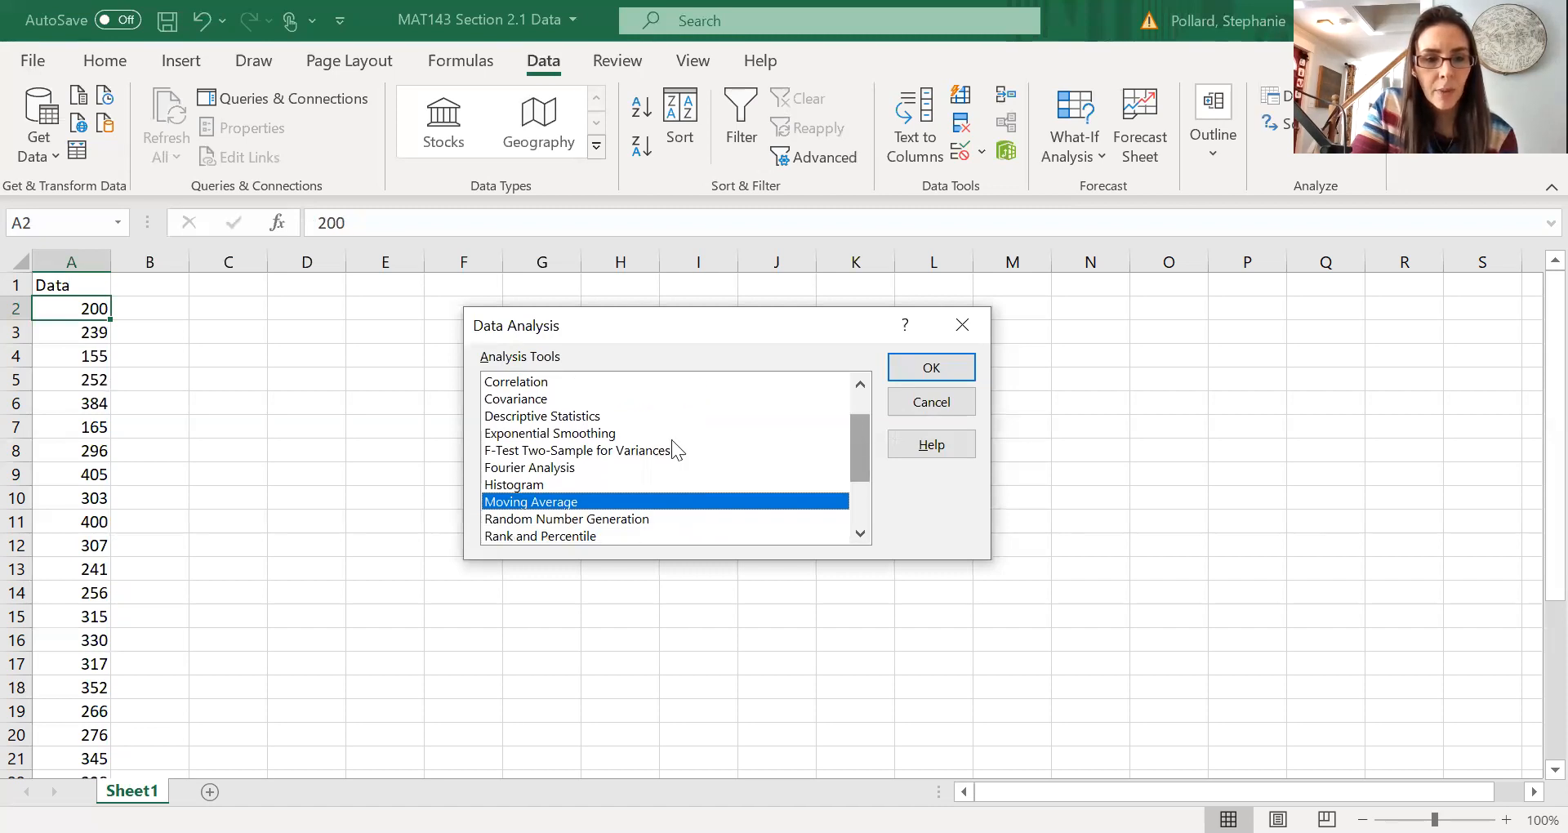
{"action": "left_click", "coordinate": [521, 486]}
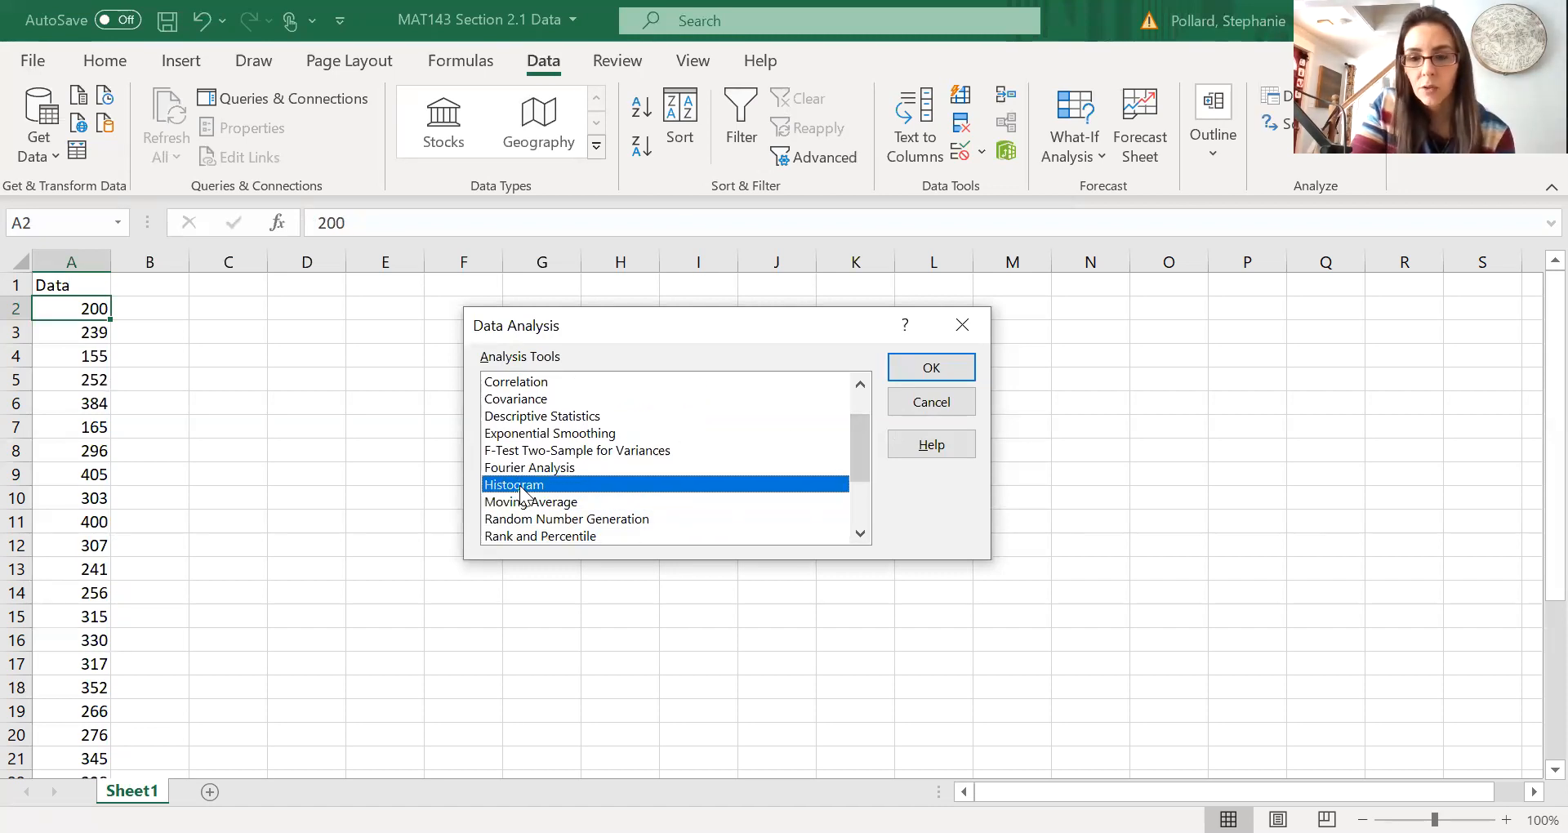
{"action": "left_click", "coordinate": [920, 370]}
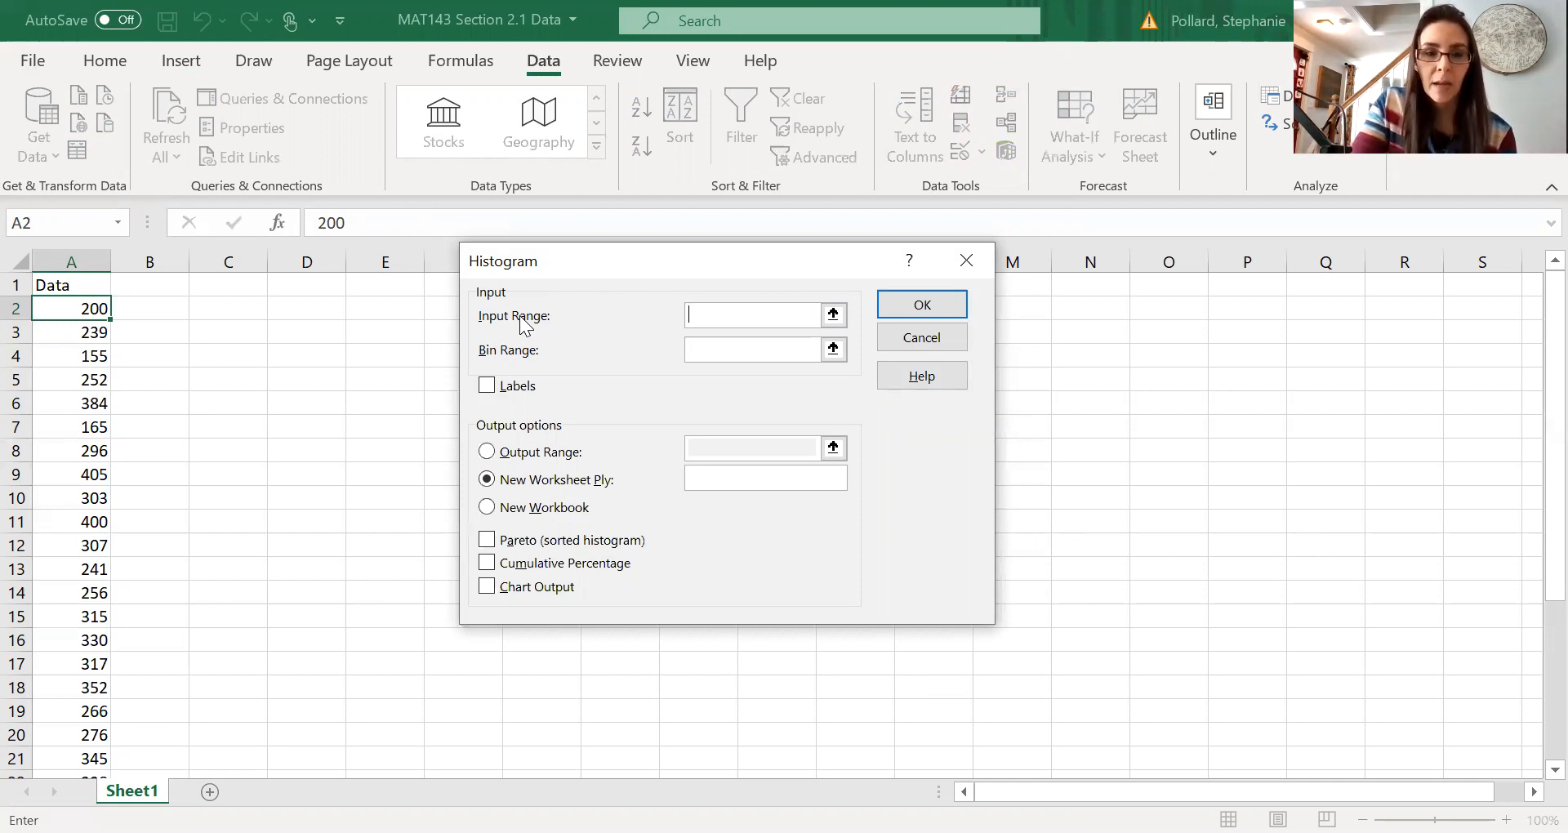
Step: Set the histogram's input range to $A$2:$A$31 and cancel the dialog without entering a bin range
{"action": "left_click", "coordinate": [95, 312]}
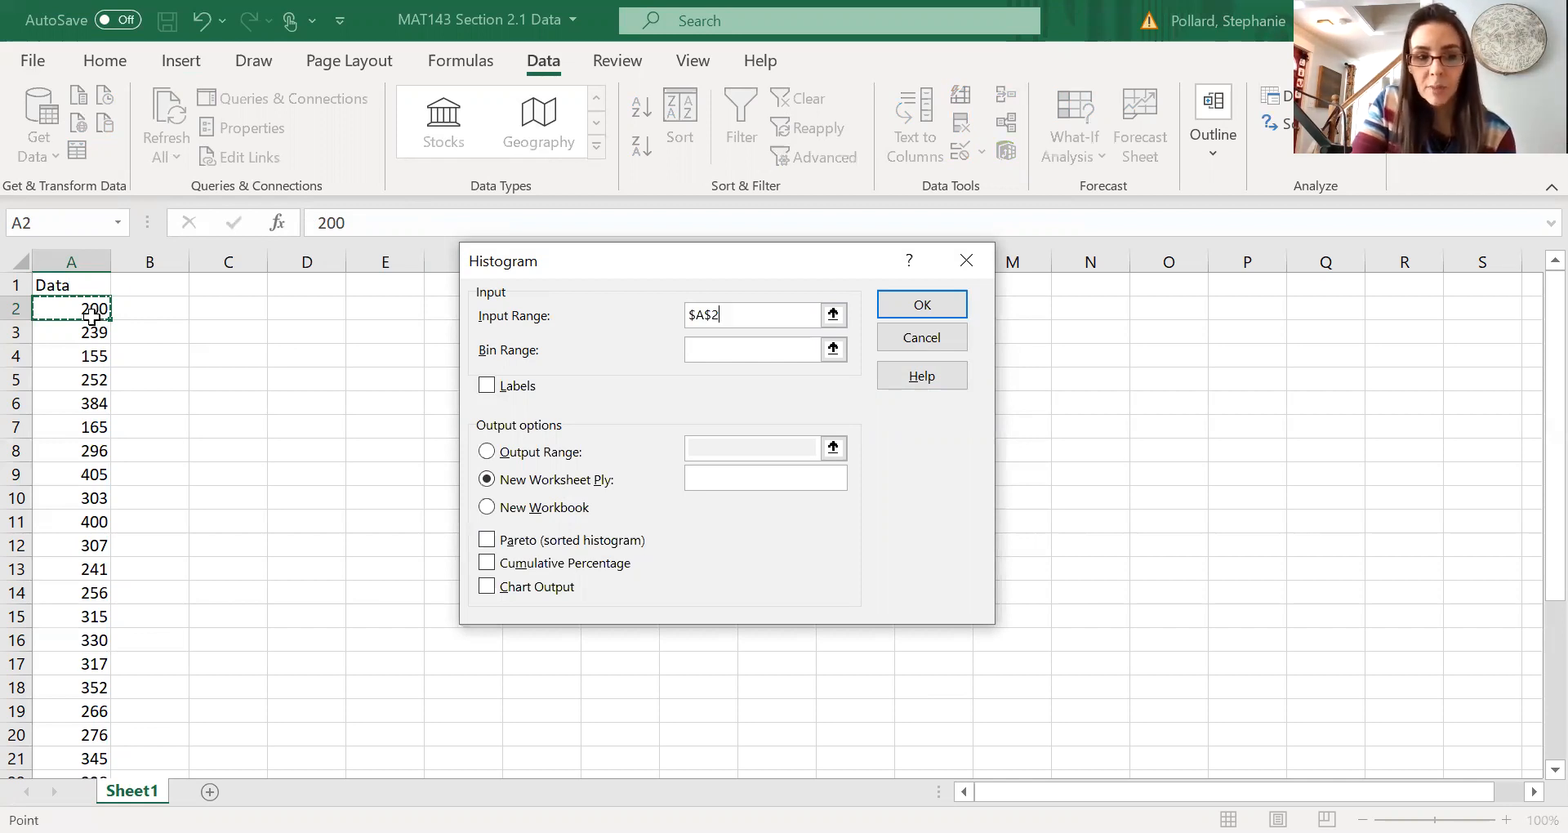
{"action": "left_click_drag", "start_coordinate": [93, 312], "coordinate": [92, 314]}
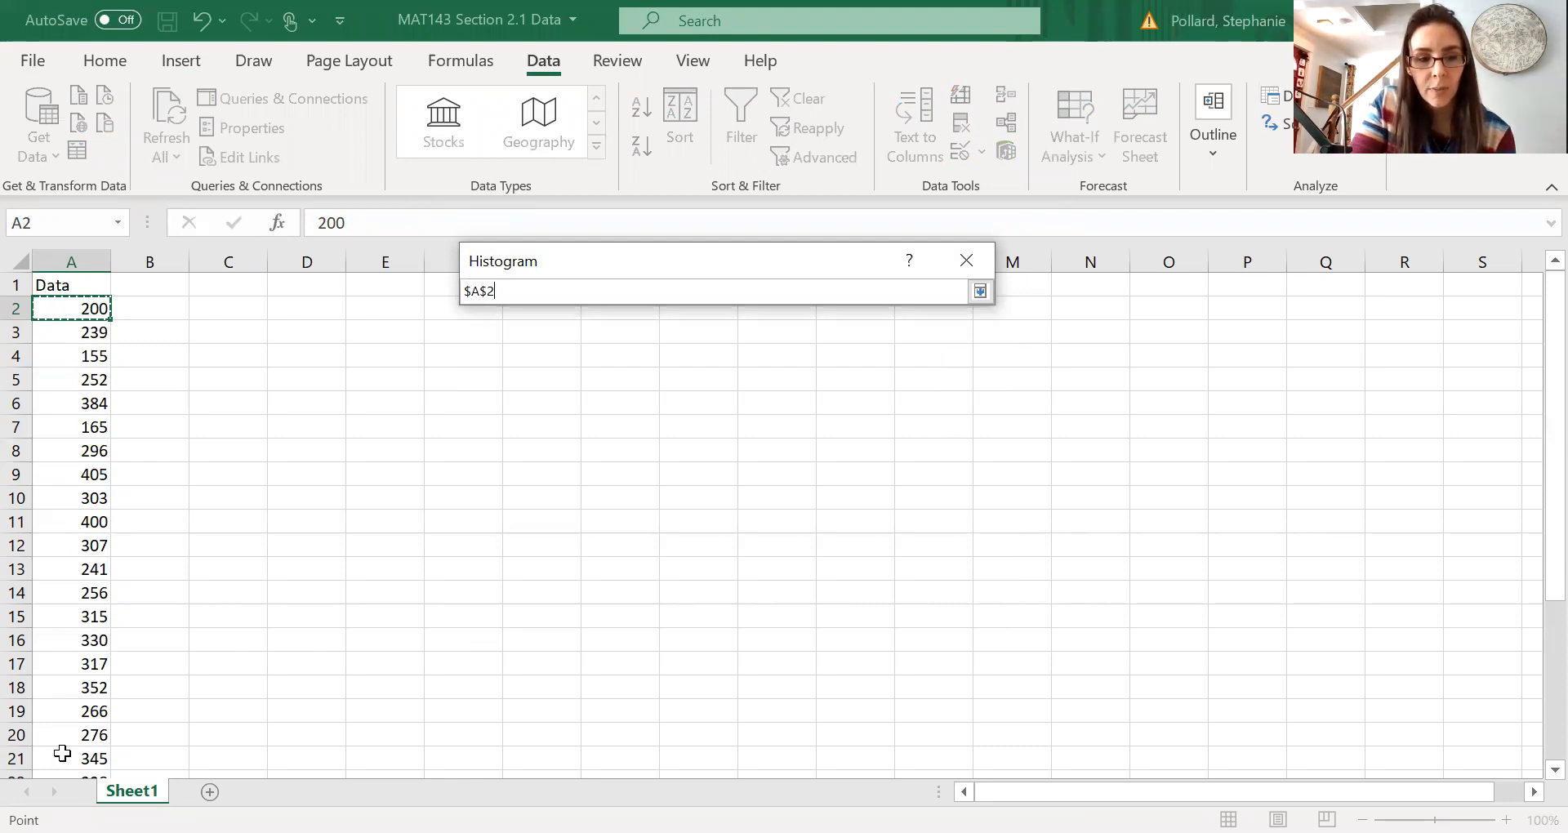
{"action": "left_click_drag", "start_coordinate": [70, 780], "coordinate": [75, 733]}
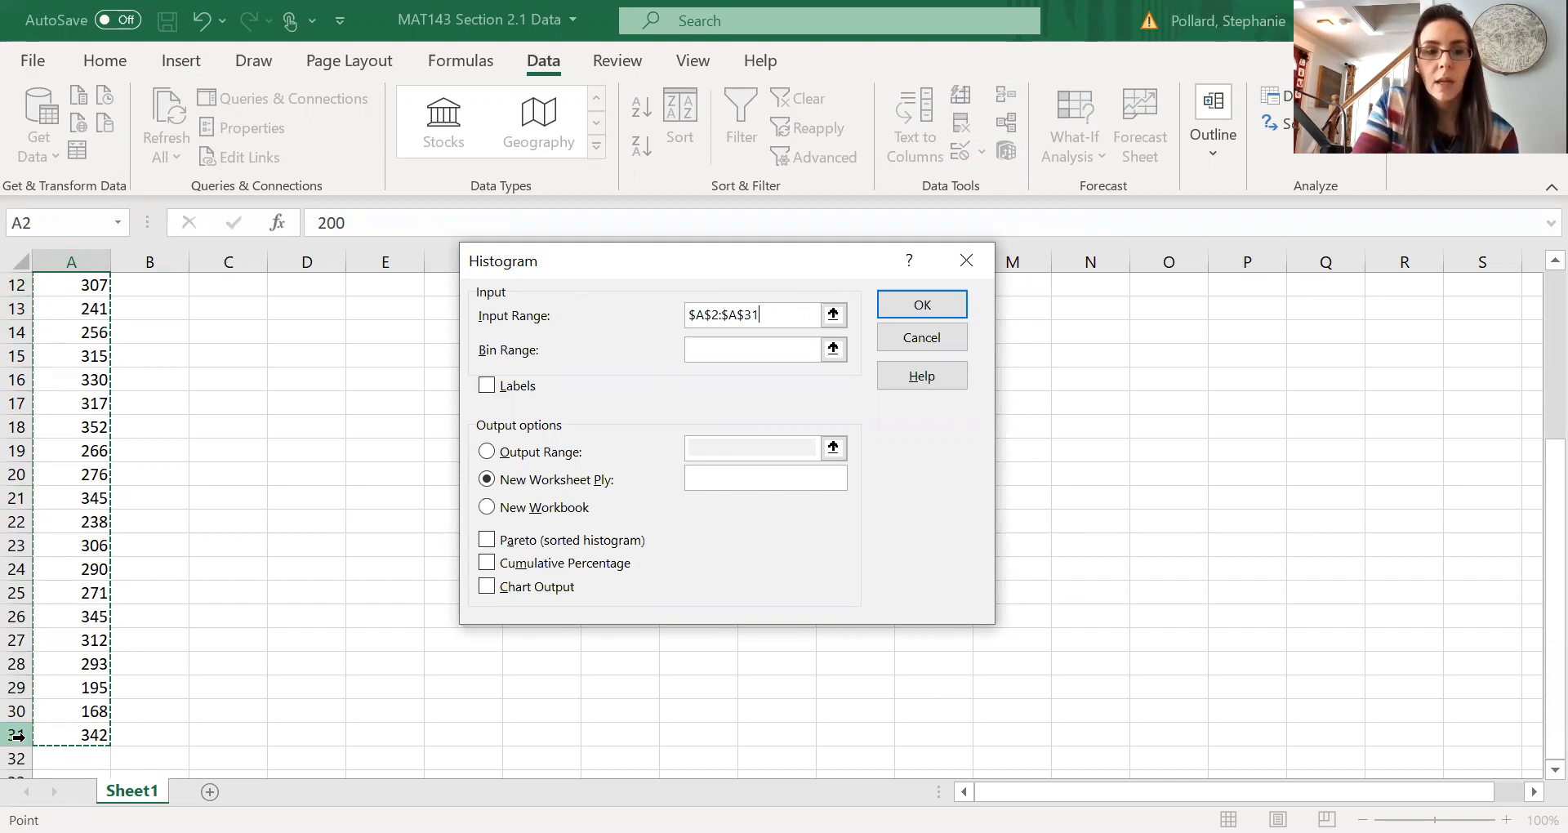
{"action": "left_click", "coordinate": [723, 349]}
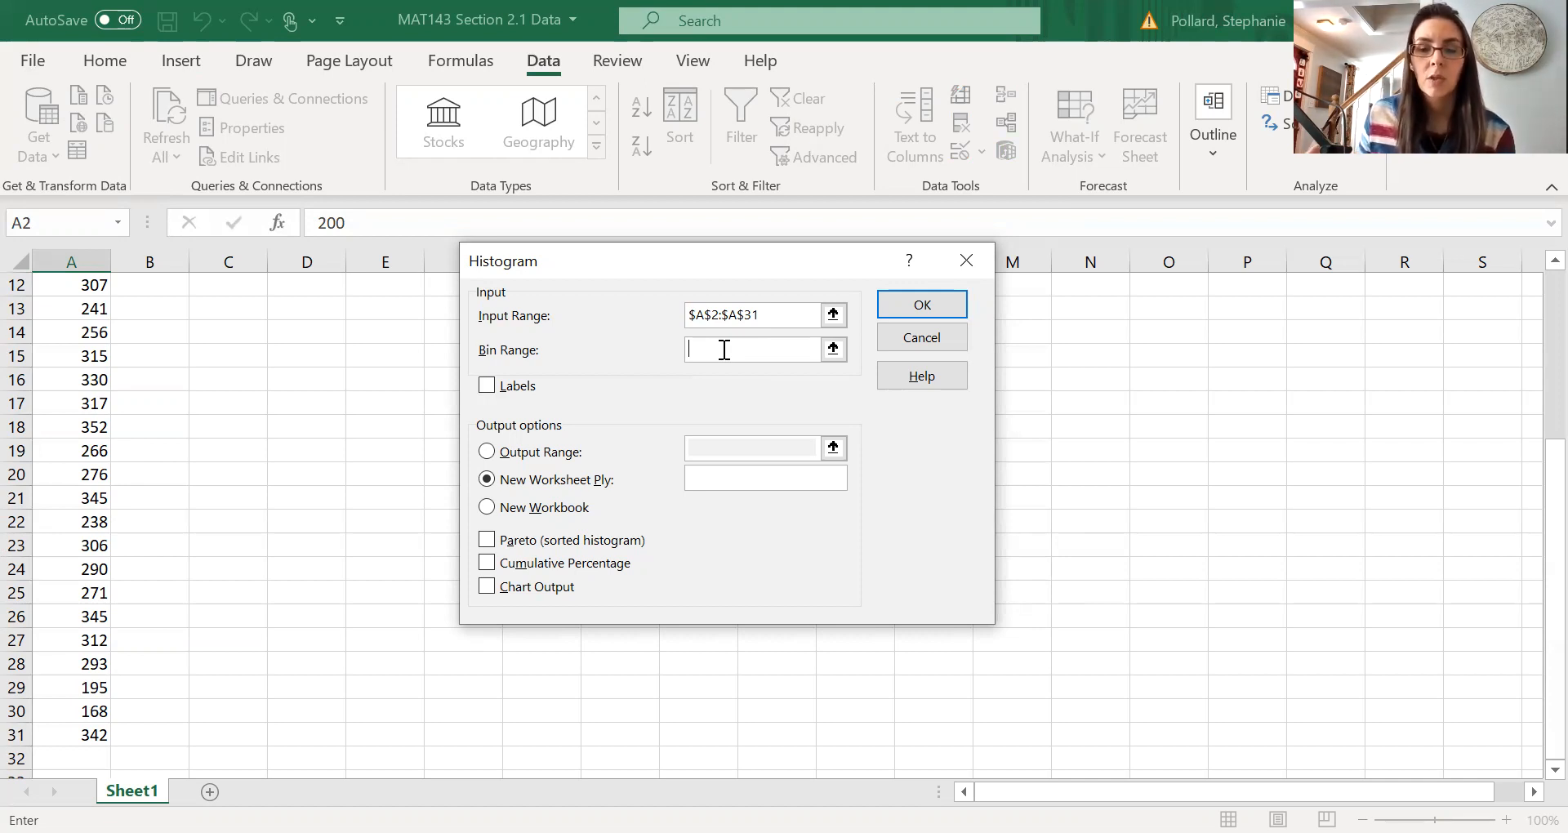
{"action": "left_click", "coordinate": [966, 260]}
{"action": "left_click", "coordinate": [962, 325]}
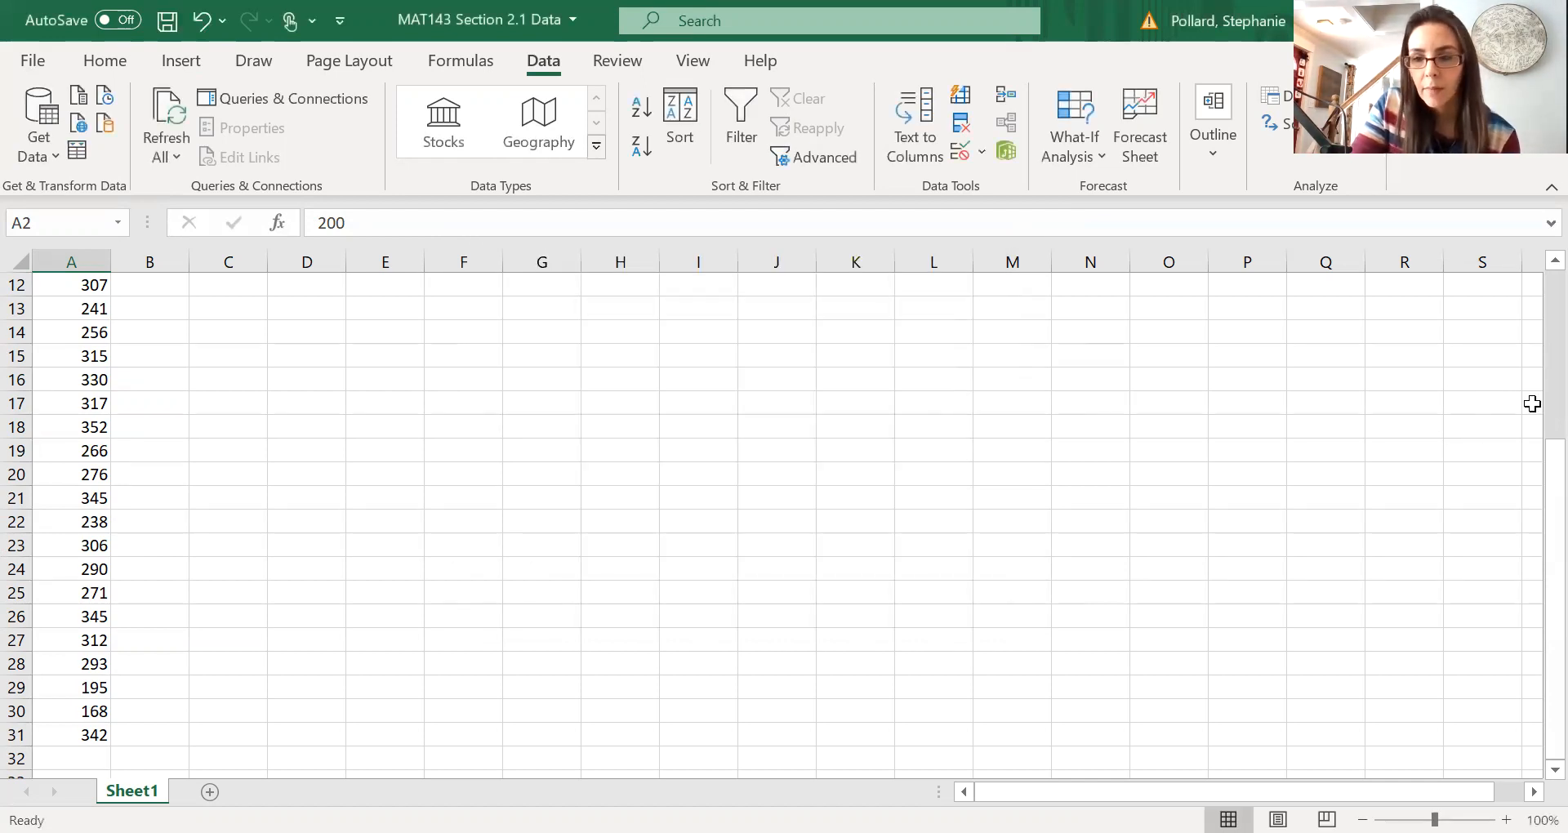
Step: Add the heading Classes in C1 and enter the class ranges 155 - 190 and 191 - 226 in C2:C3
{"action": "left_click_drag", "start_coordinate": [1529, 471], "coordinate": [1532, 253]}
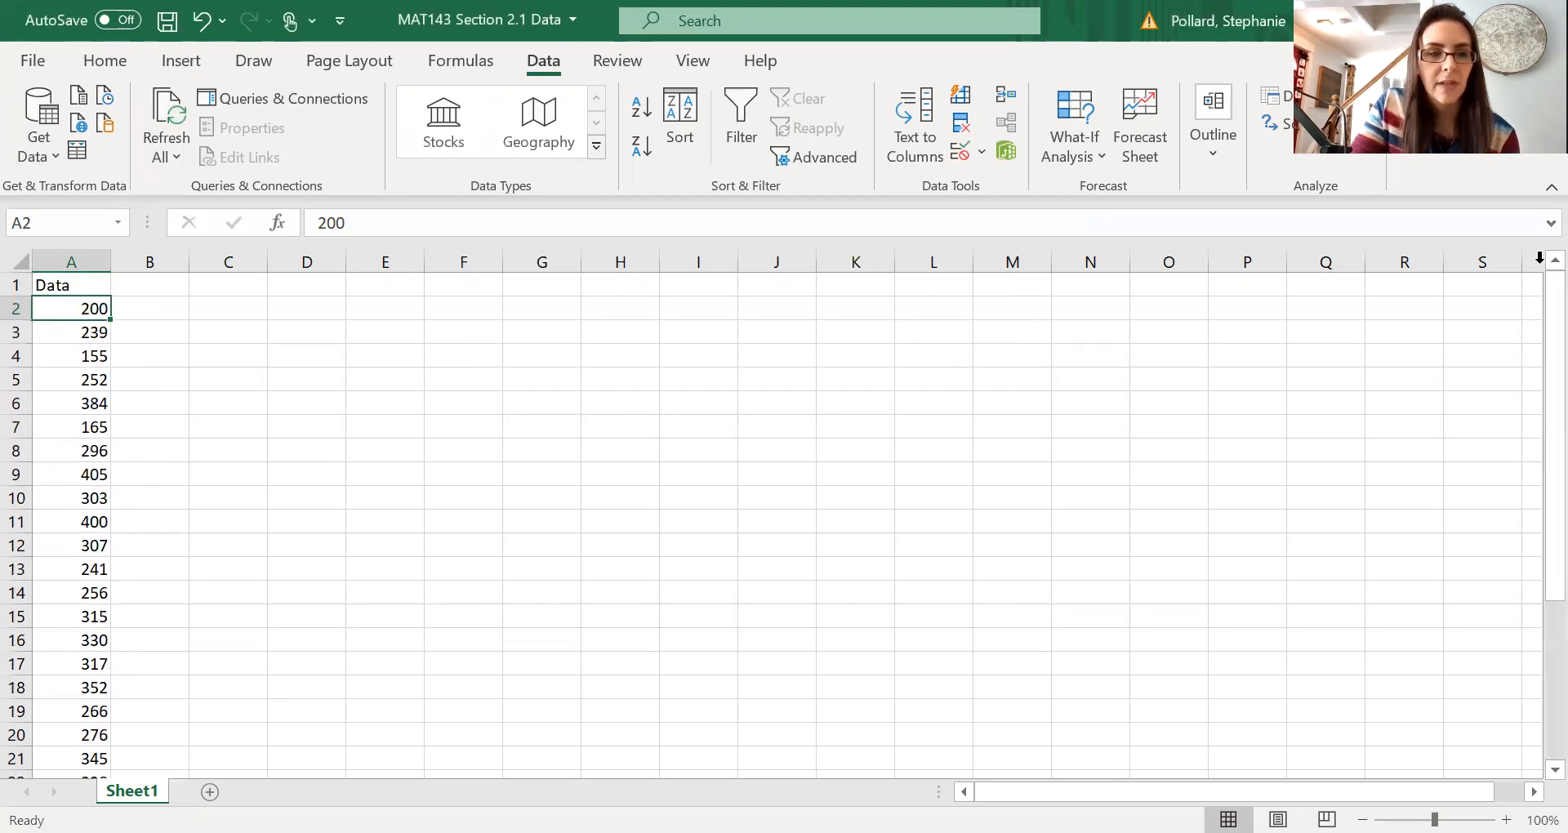
{"action": "left_click", "coordinate": [233, 289]}
{"action": "type", "text": "Classes"}
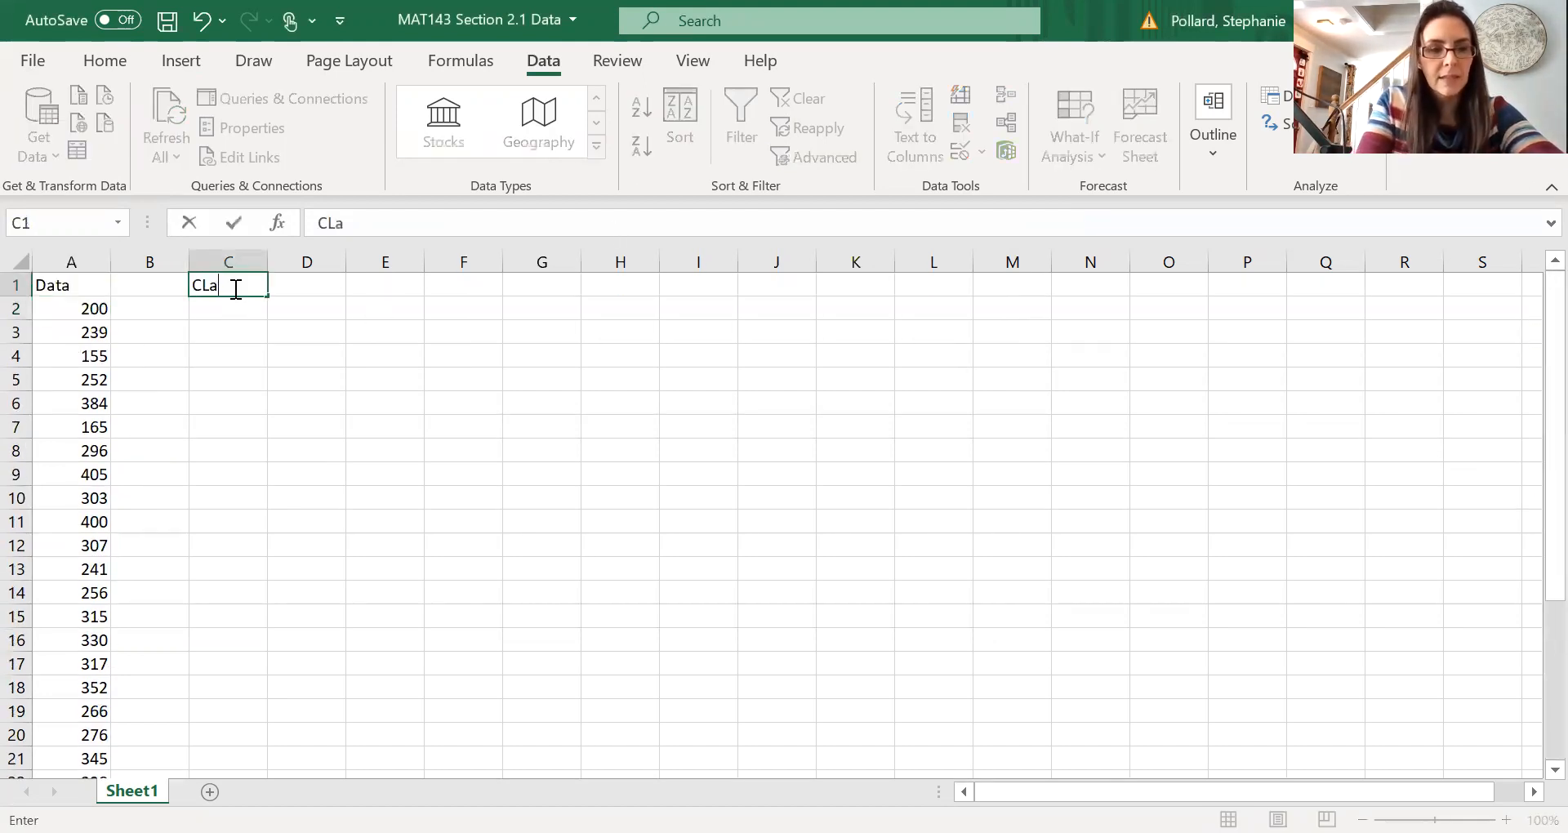
{"action": "key", "text": "Return"}
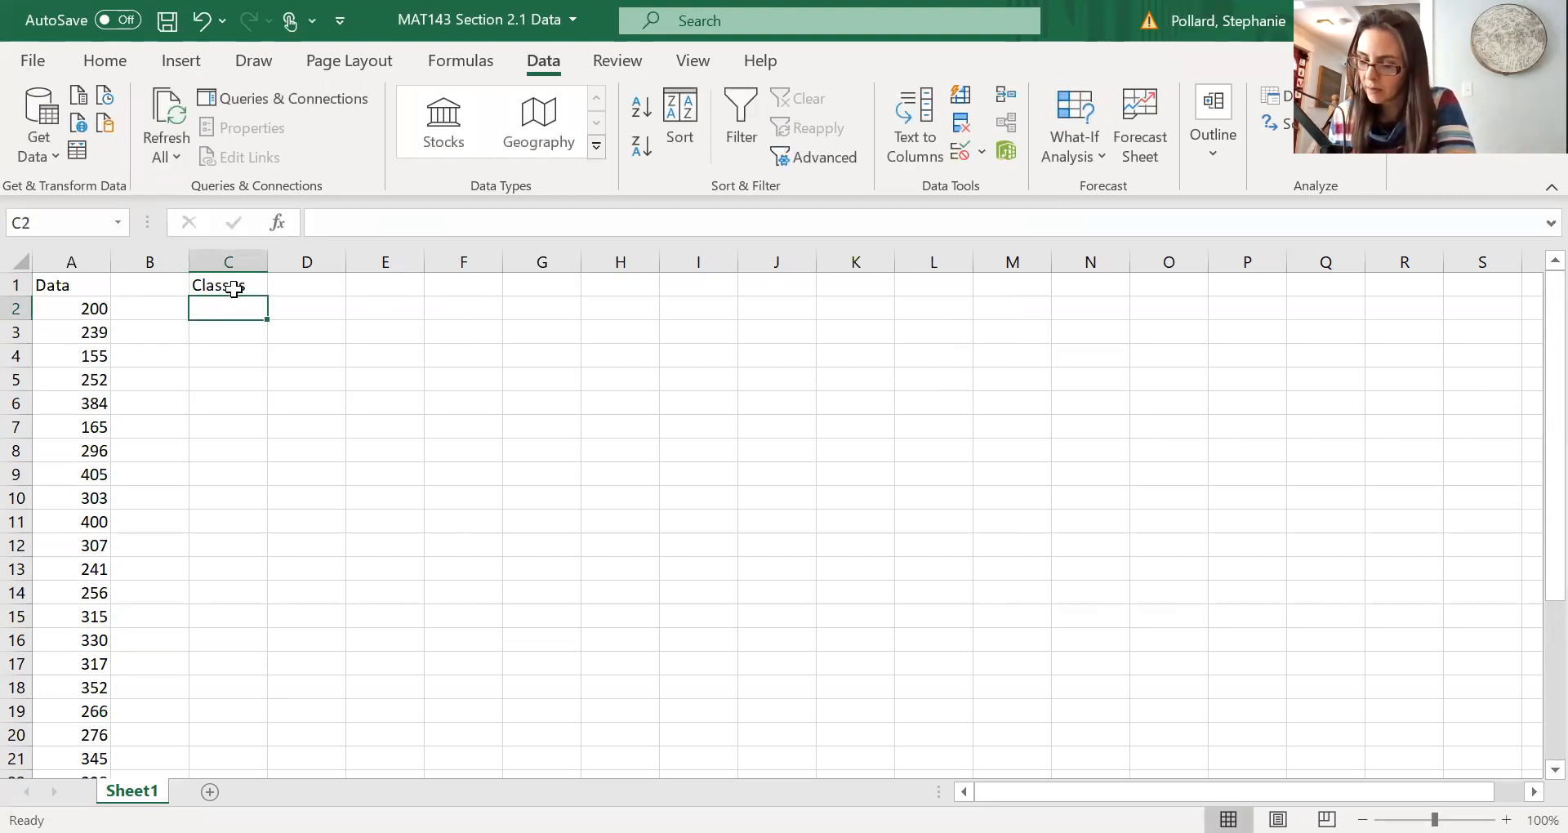
{"action": "type", "text": "155 - 190"}
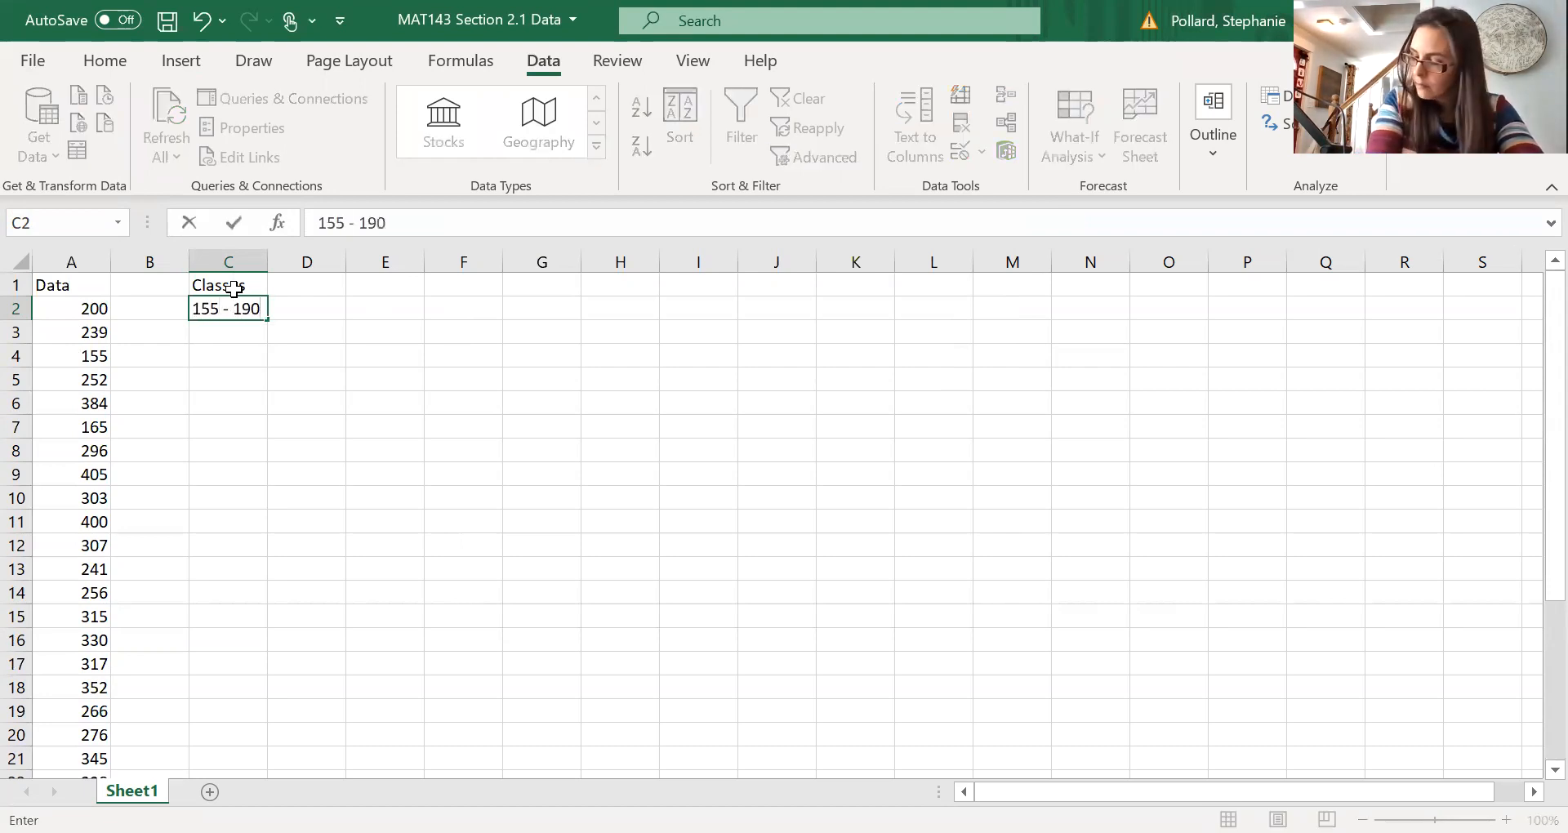
{"action": "key", "text": "Return"}
{"action": "type", "text": "191 - 226"}
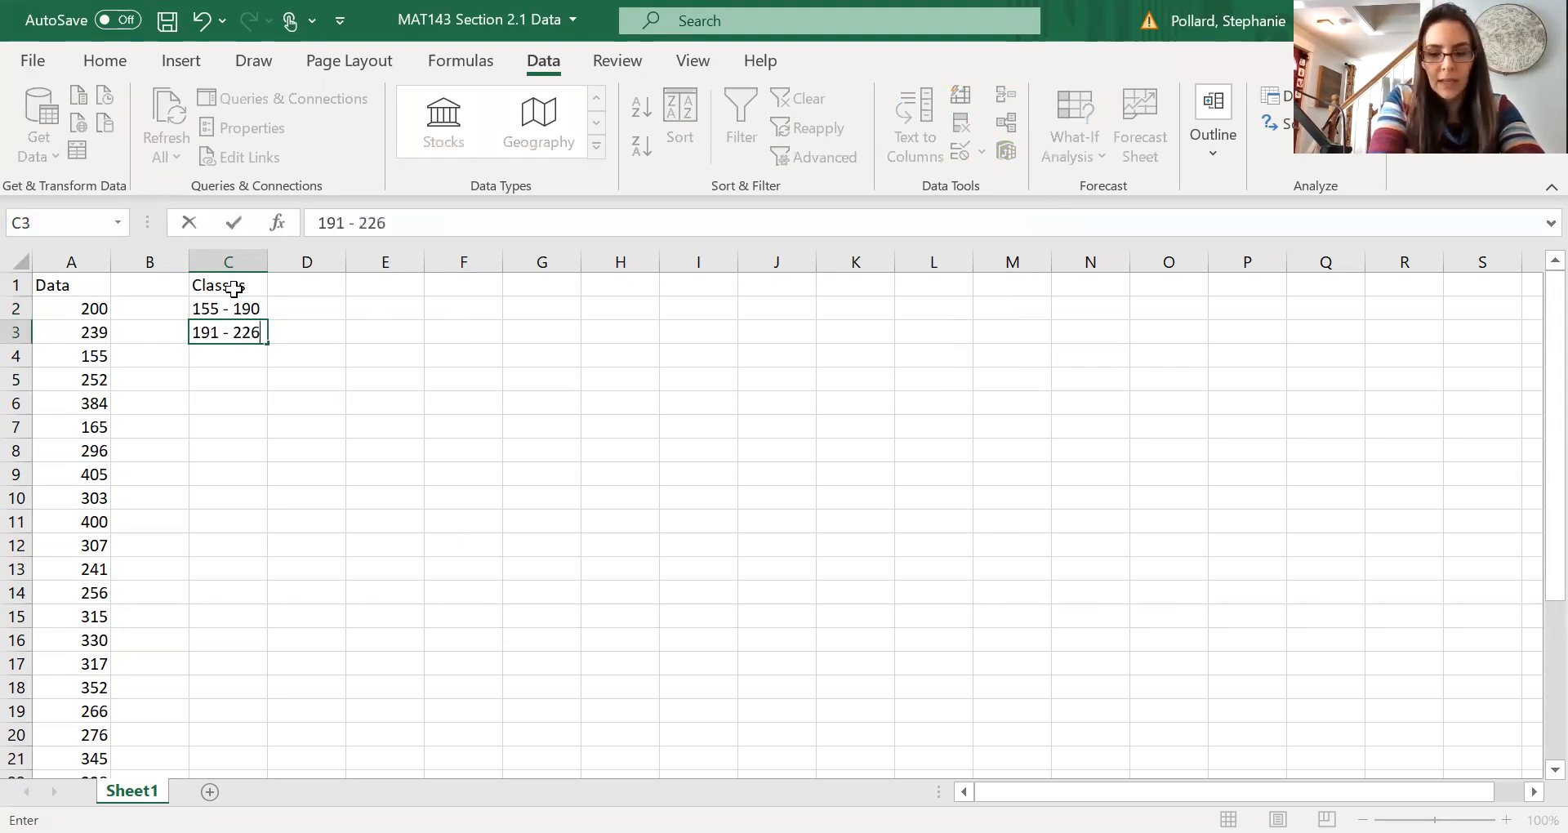
{"action": "key", "text": "Return"}
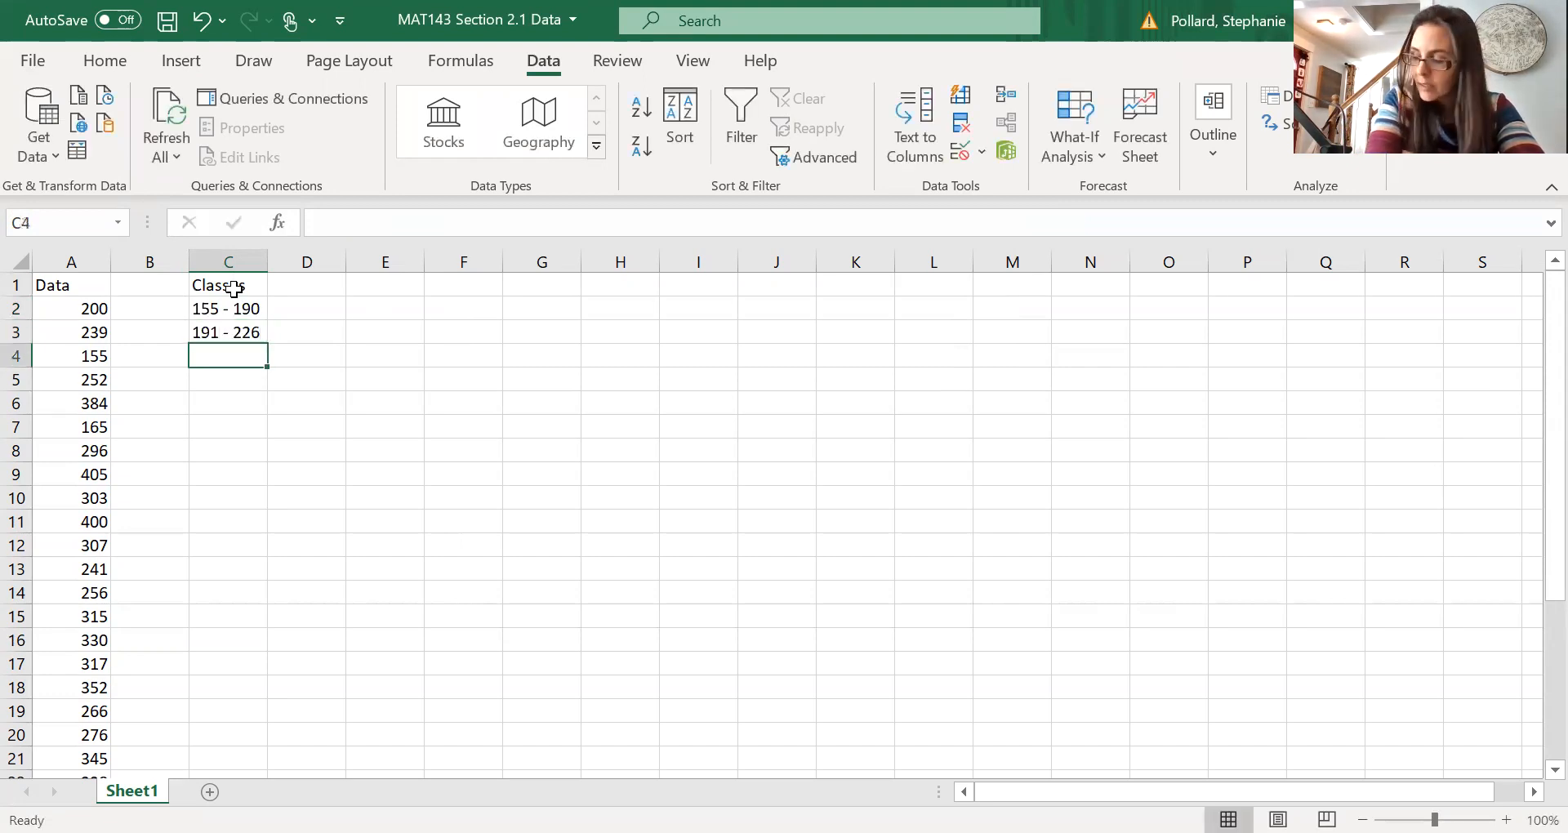
Step: Enter the class ranges 227 - 262 and 263 - 298 in cells C4 and C5
{"action": "type", "text": "227"}
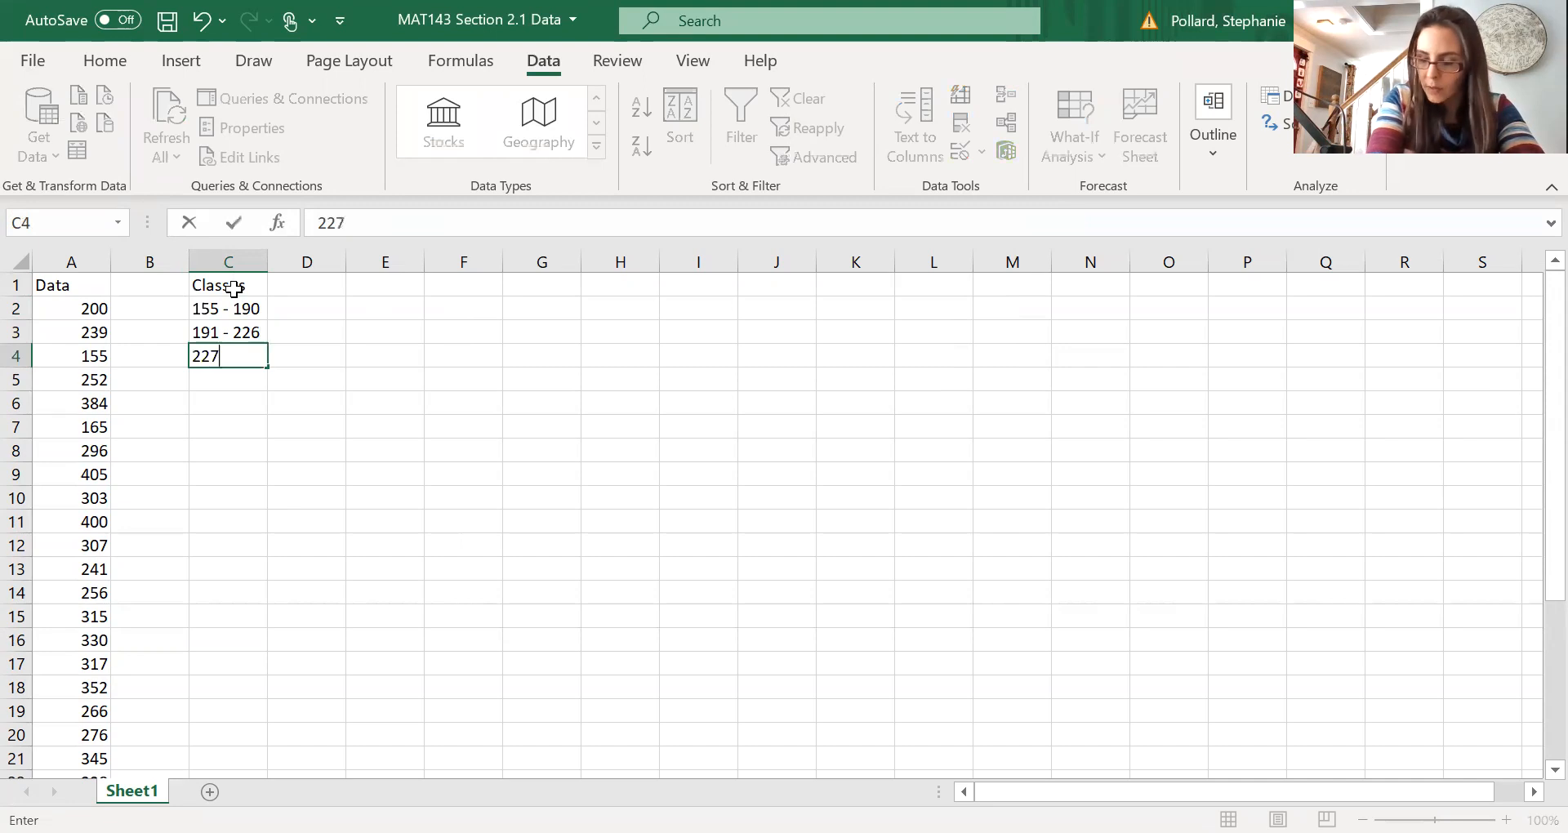
{"action": "type", "text": " - 263"}
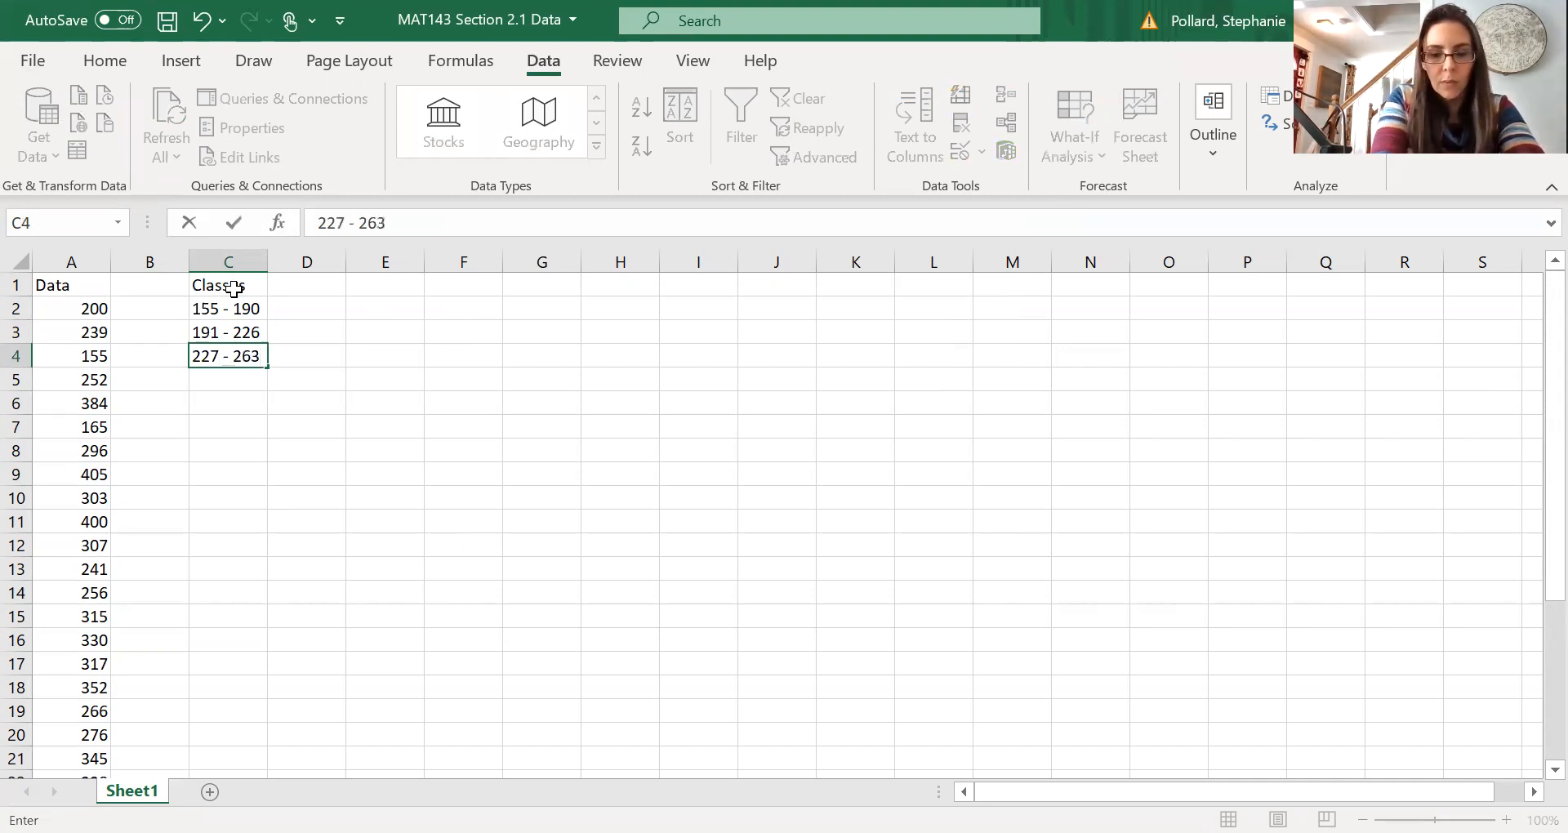
{"action": "key", "text": "BackSpace"}
{"action": "type", "text": "2"}
{"action": "key", "text": "Return"}
{"action": "type", "text": "2"}
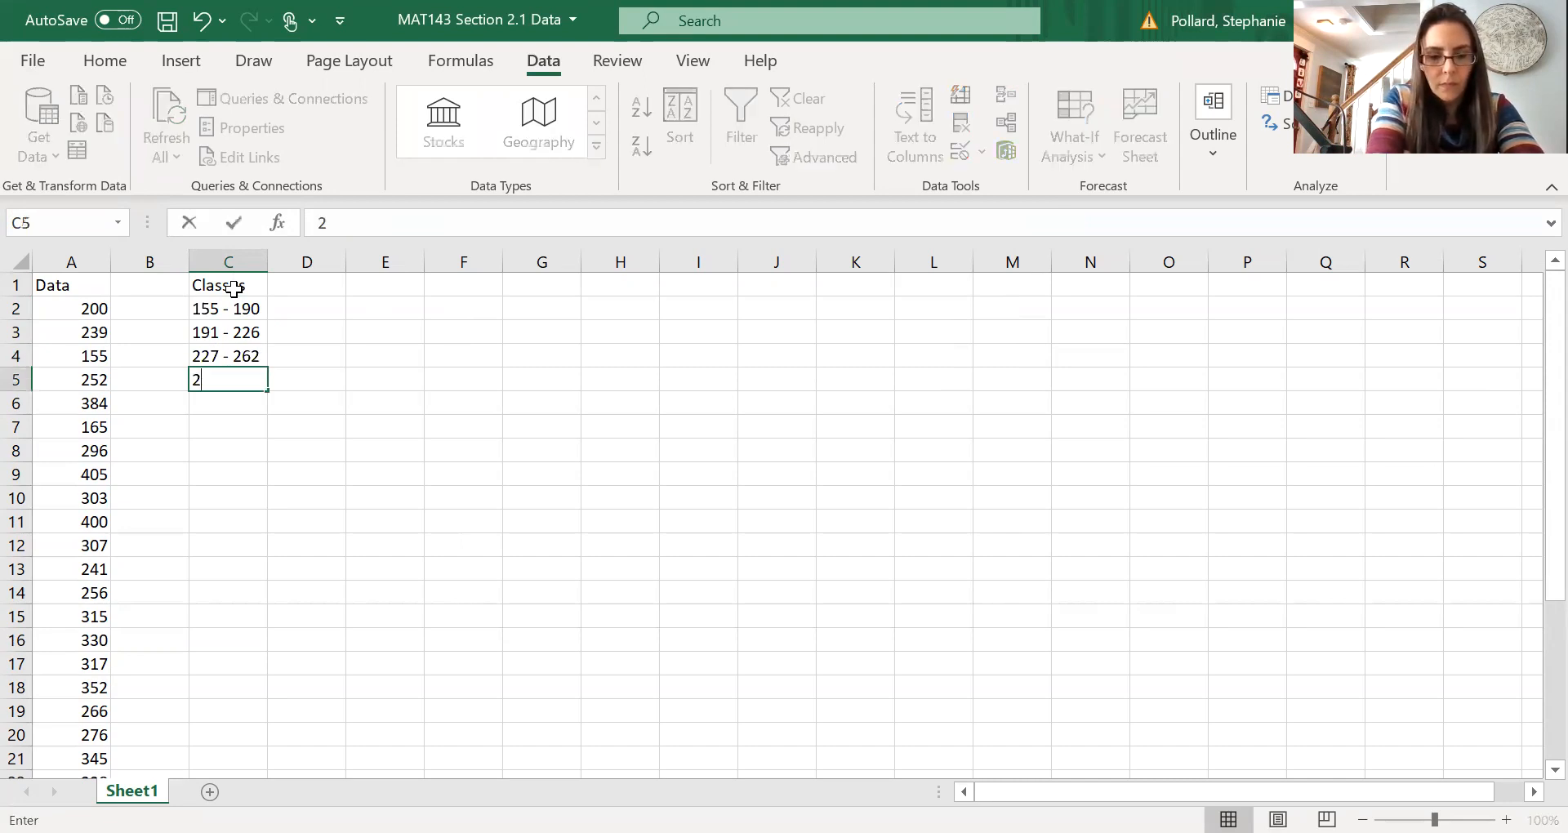
{"action": "type", "text": "63 - 298"}
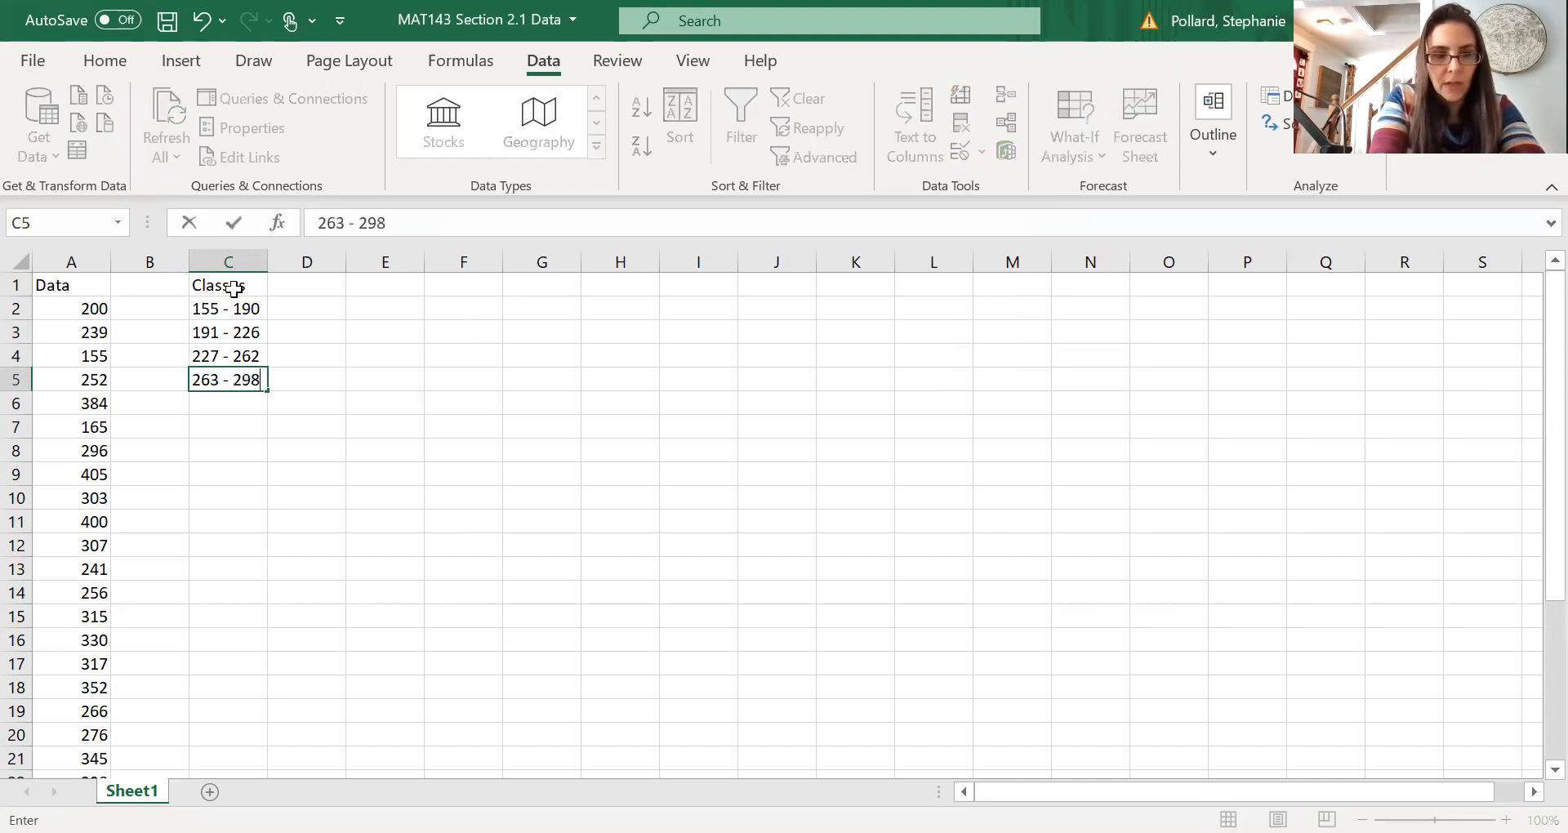
{"action": "key", "text": "Return"}
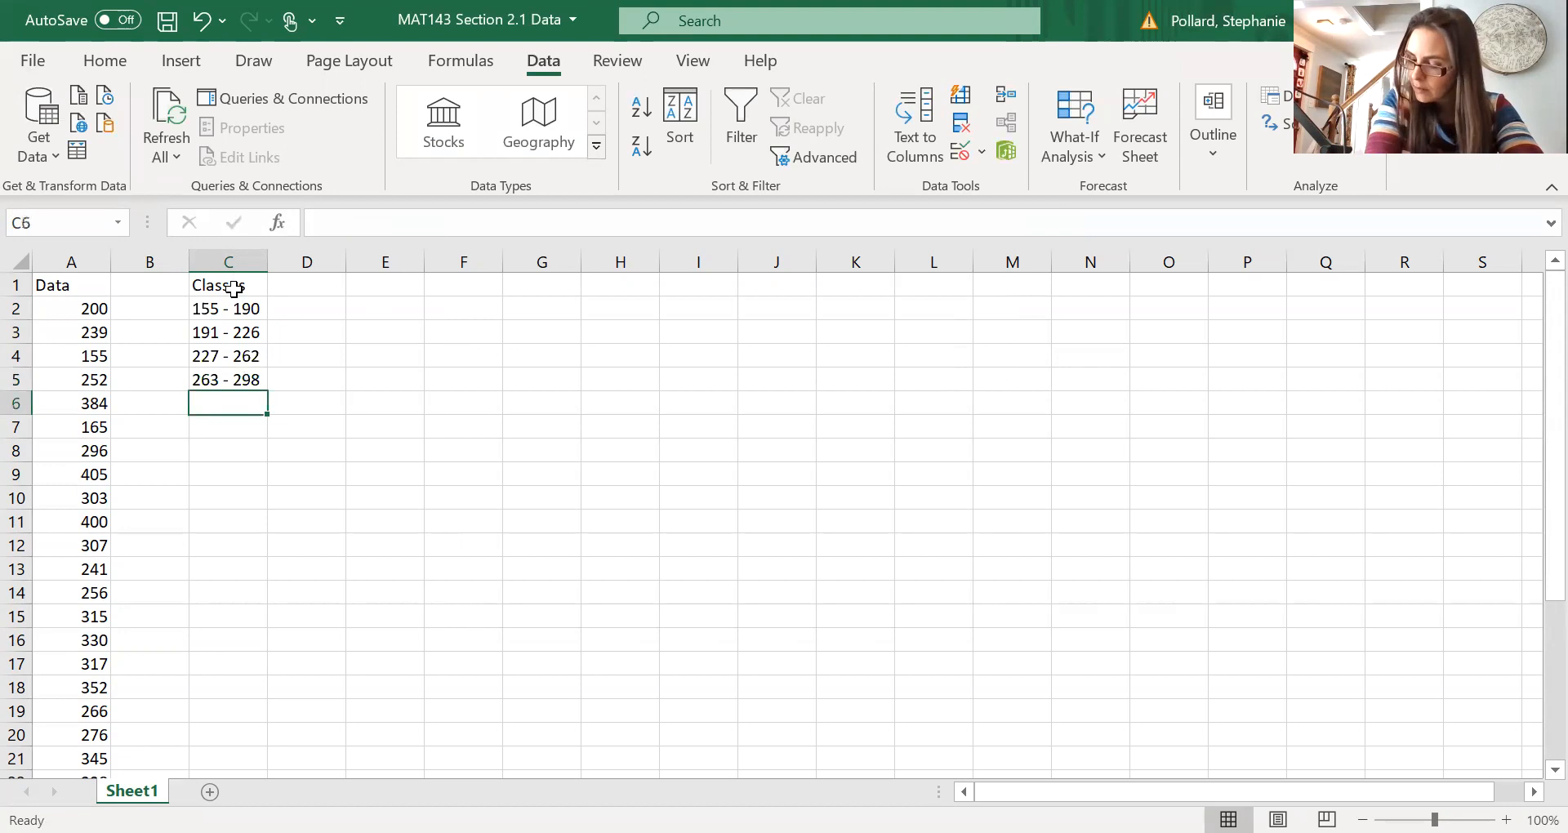
Step: Complete the class list with 299 - 334, 335 - 370 and 371 - 406 in cells C6 through C8
{"action": "type", "text": "299 - "}
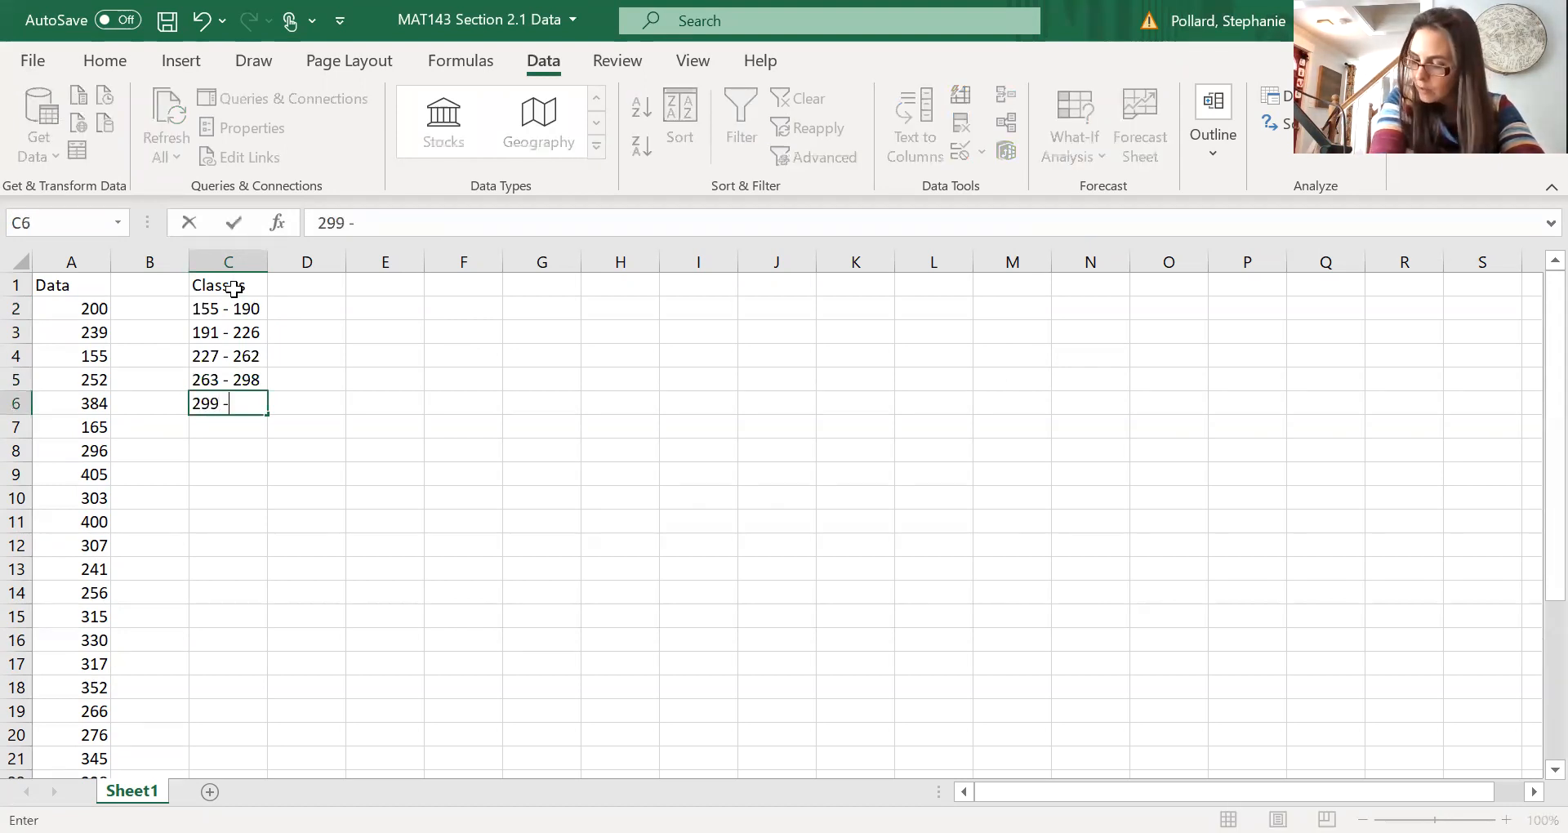
{"action": "type", "text": "334"}
{"action": "key", "text": "Return"}
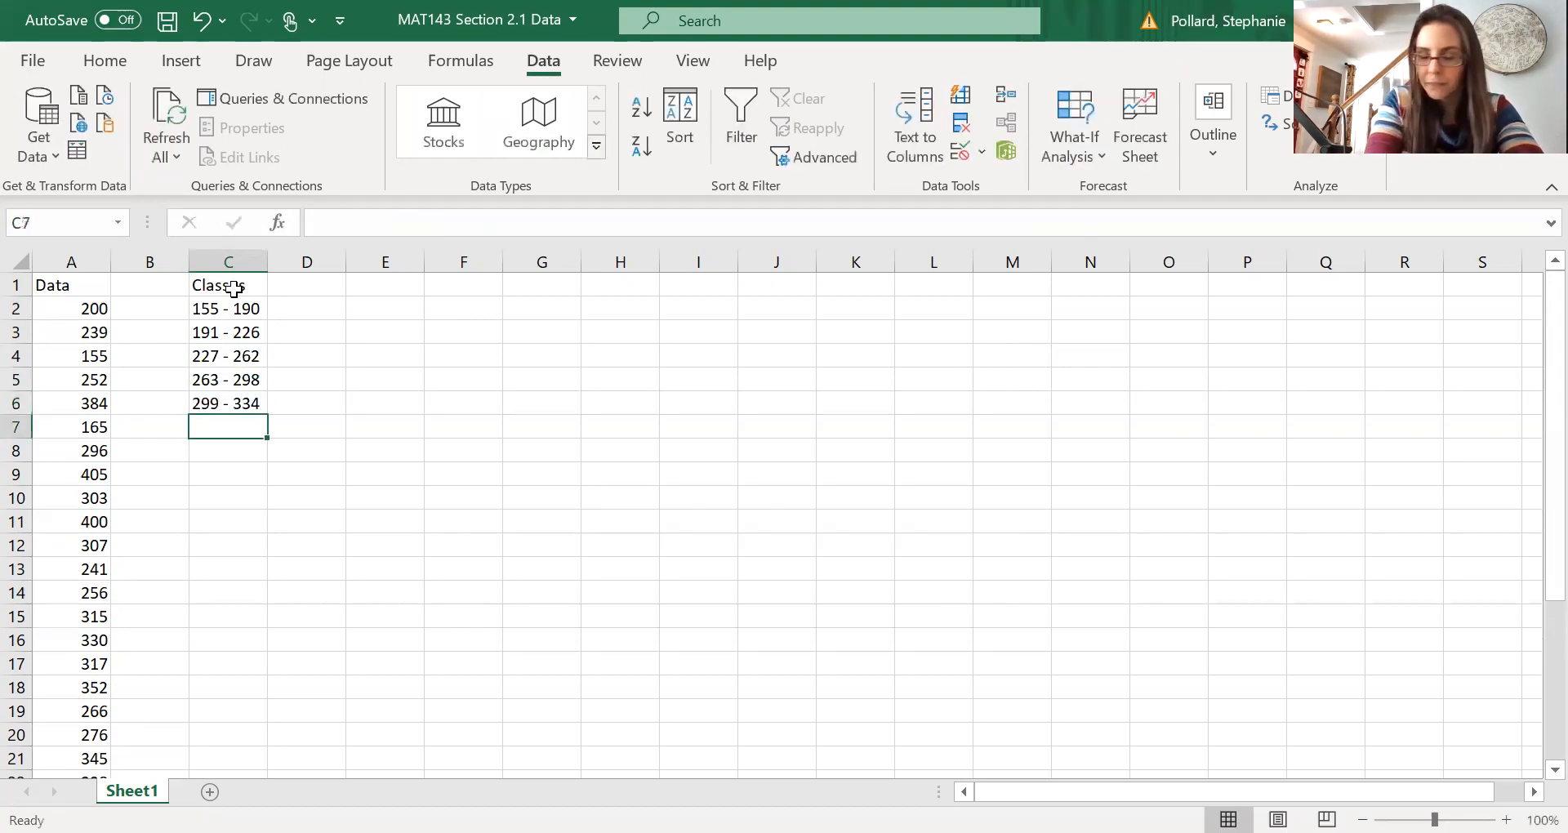
{"action": "type", "text": "33"}
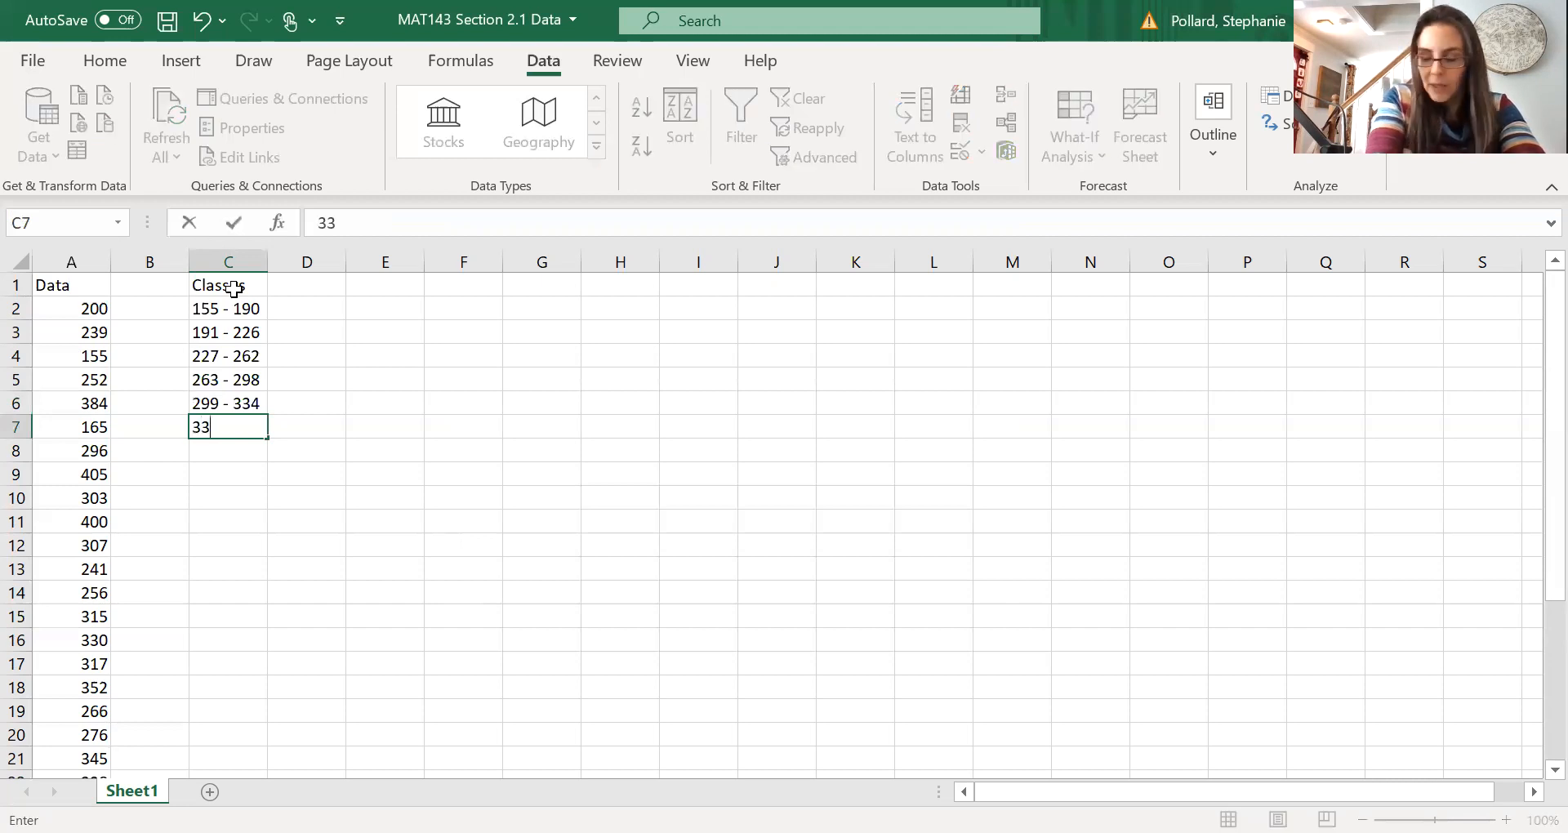
{"action": "type", "text": "5 - 370"}
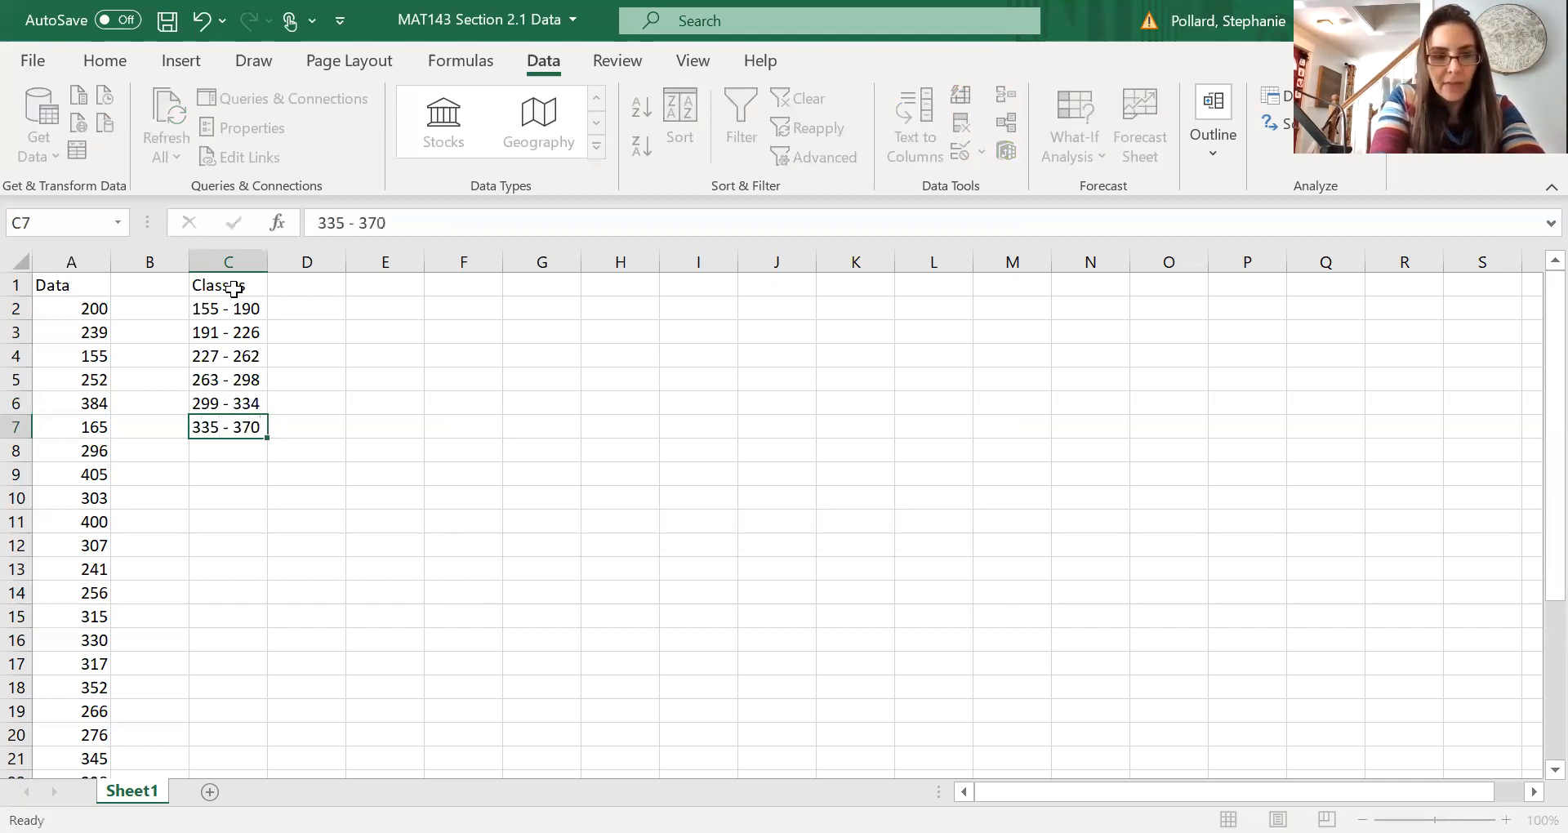
{"action": "key", "text": "Return"}
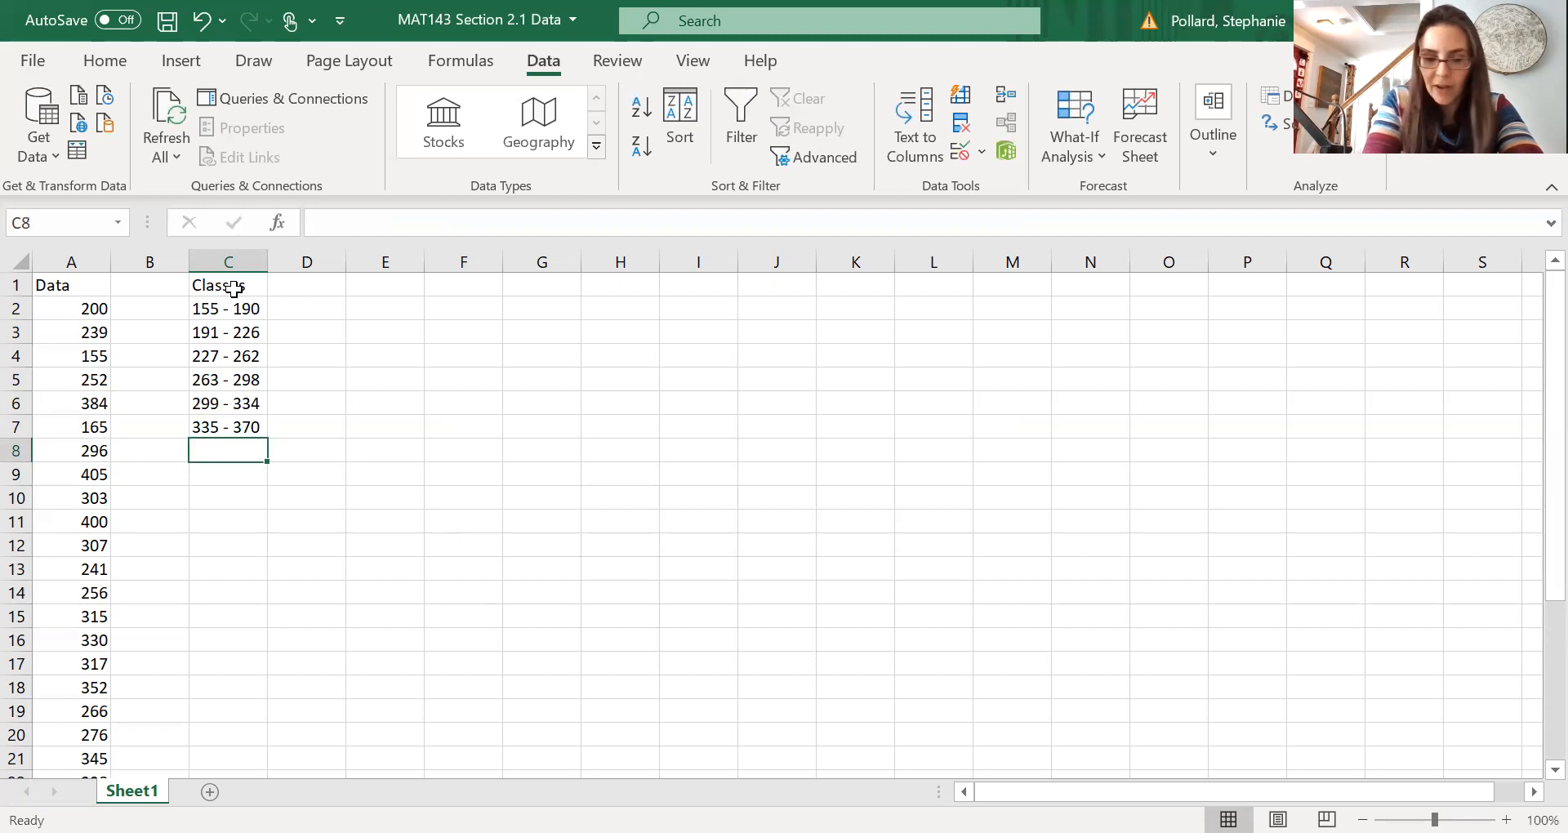
{"action": "type", "text": "371 -"}
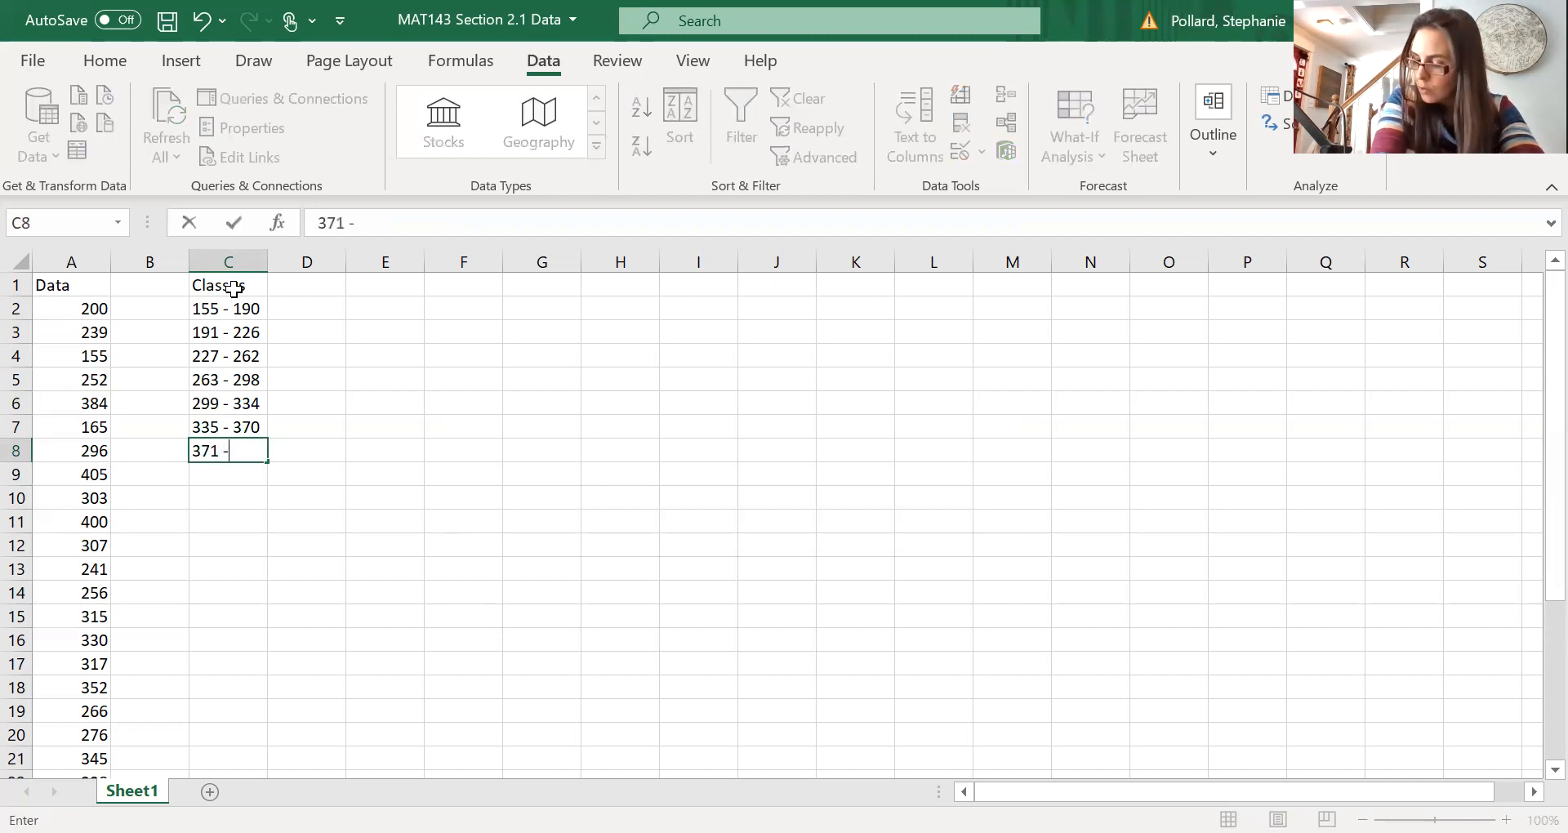
{"action": "type", "text": " 406"}
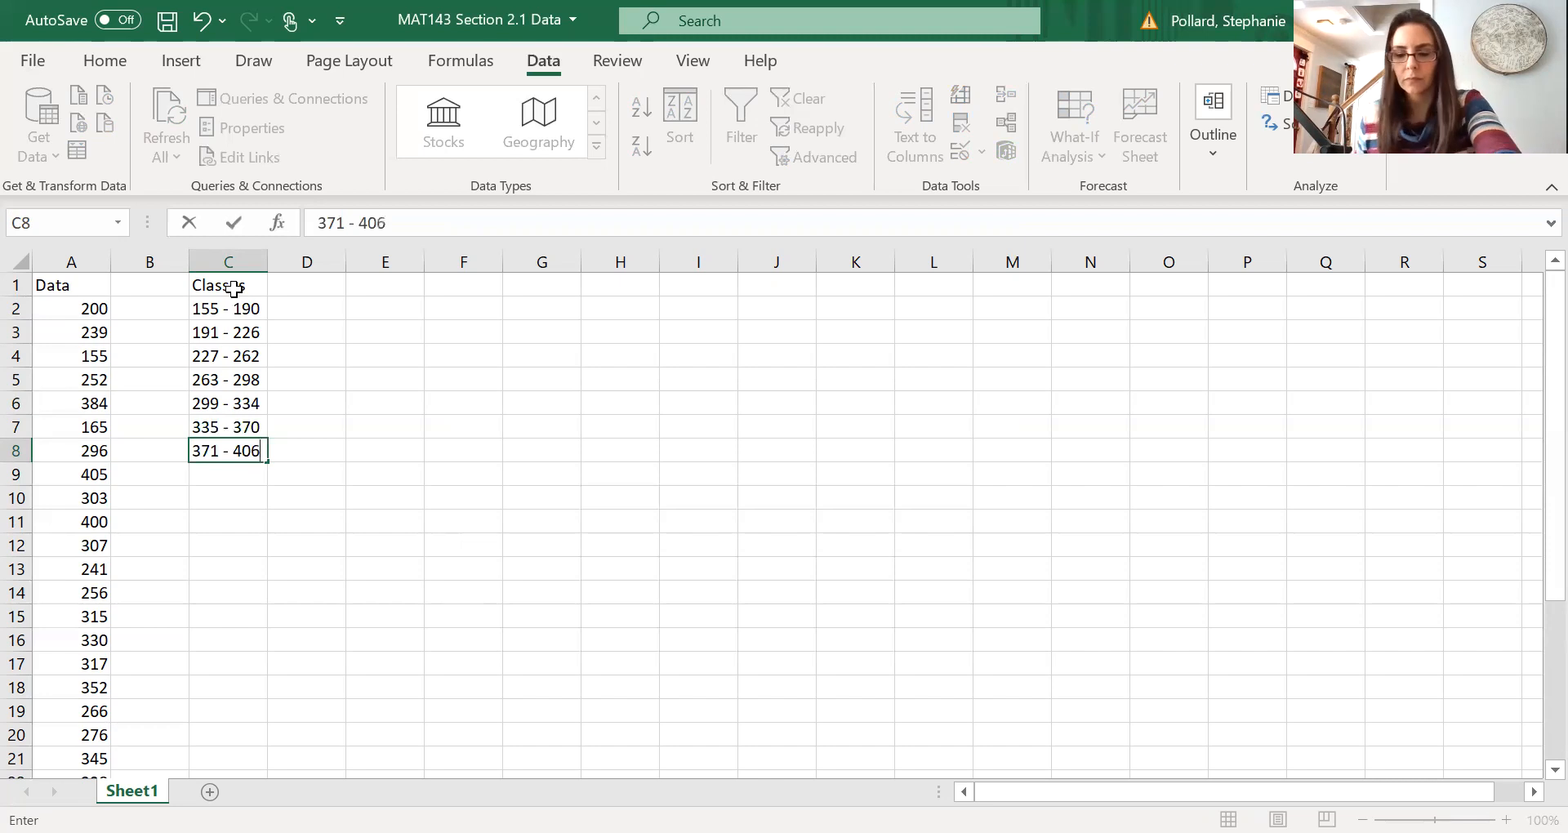
{"action": "key", "text": "Tab"}
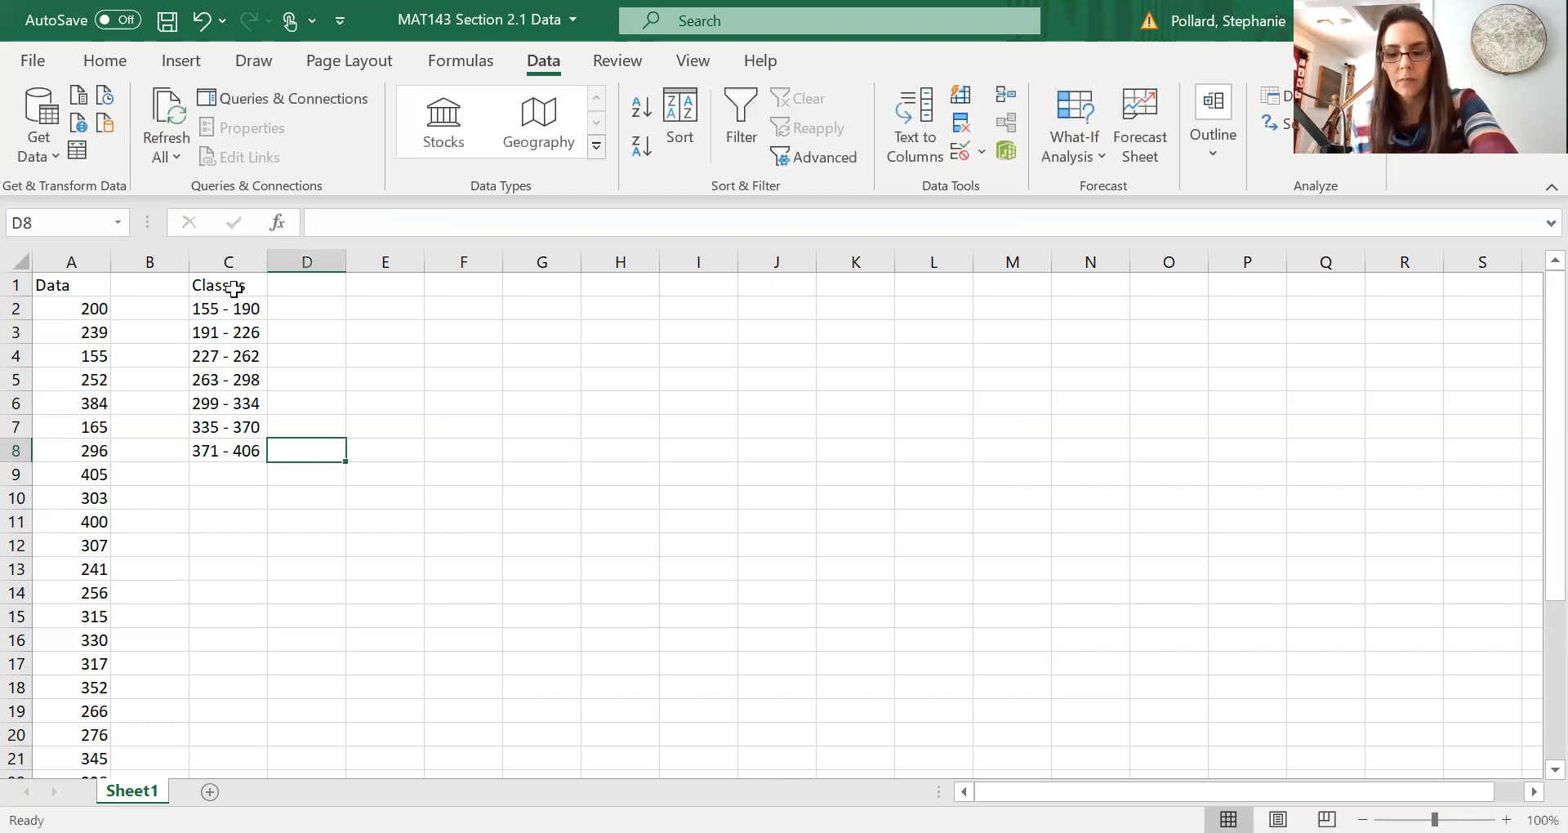
Step: Enter the column heading "Bin (Upper Class Limits)" in cell D1
{"action": "key", "text": "Up"}
{"action": "key", "text": "Up"}
{"action": "key", "text": "Up"}
{"action": "key", "text": "Up"}
{"action": "key", "text": "Up"}
{"action": "key", "text": "Up"}
{"action": "key", "text": "Up"}
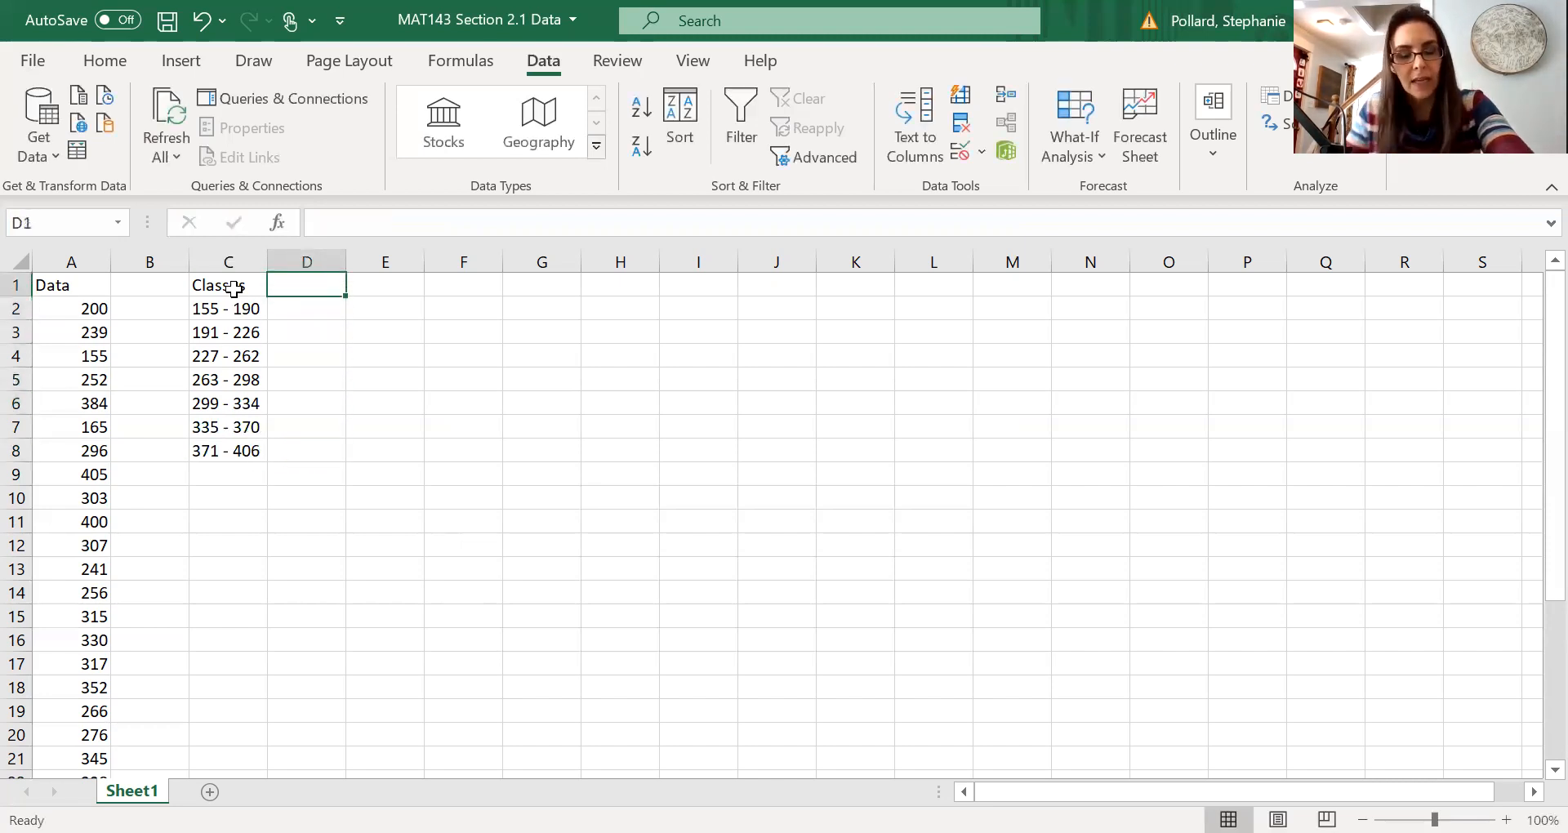
{"action": "type", "text": "Bin"}
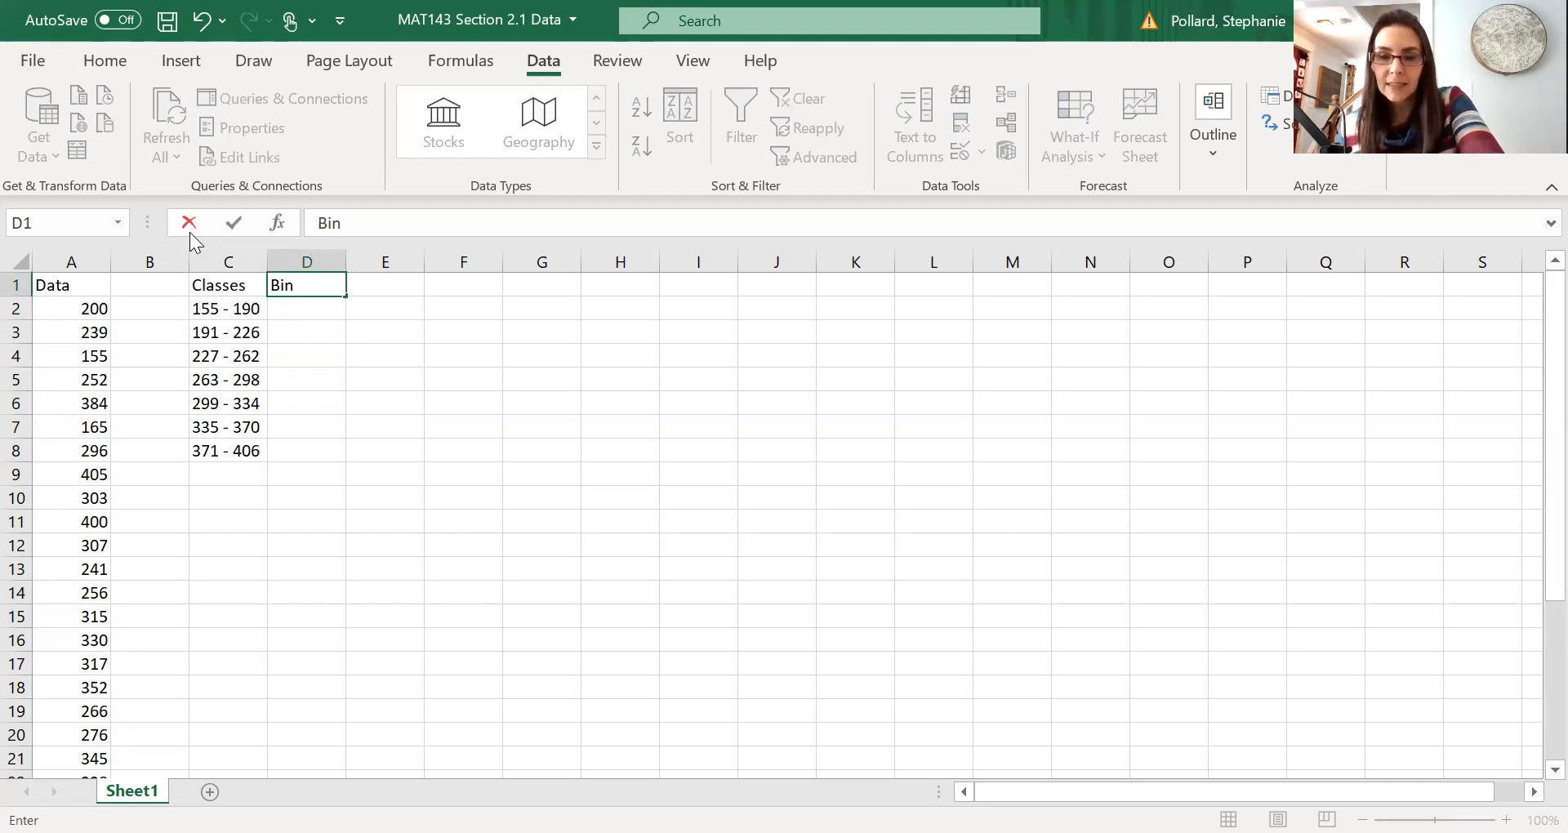
{"action": "key", "text": "Return"}
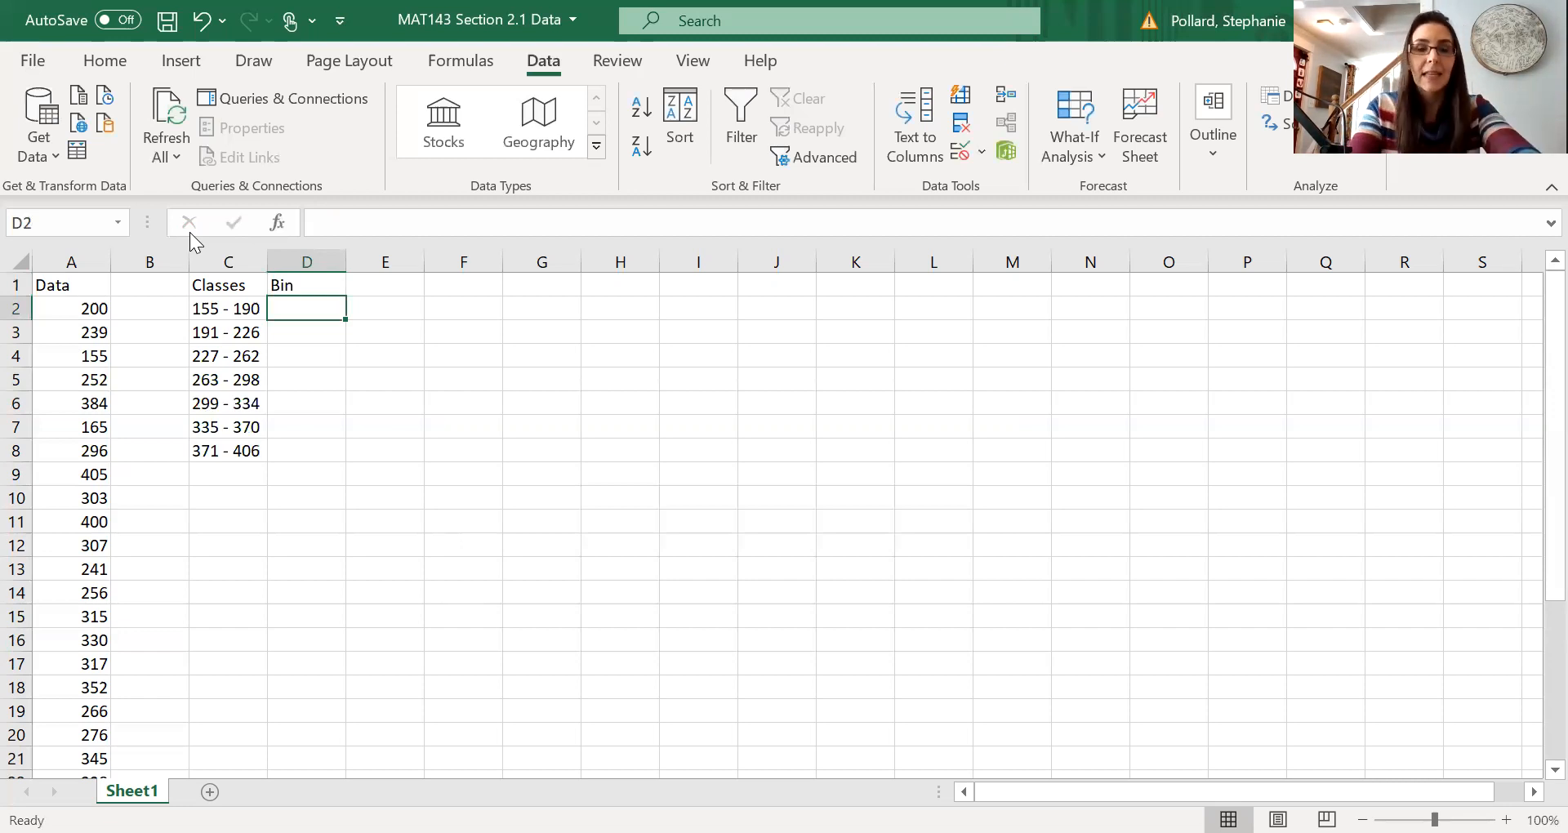
{"action": "left_click", "coordinate": [317, 287]}
{"action": "double_click", "coordinate": [317, 287]}
{"action": "type", "text": "(Upper Class Limits)"}
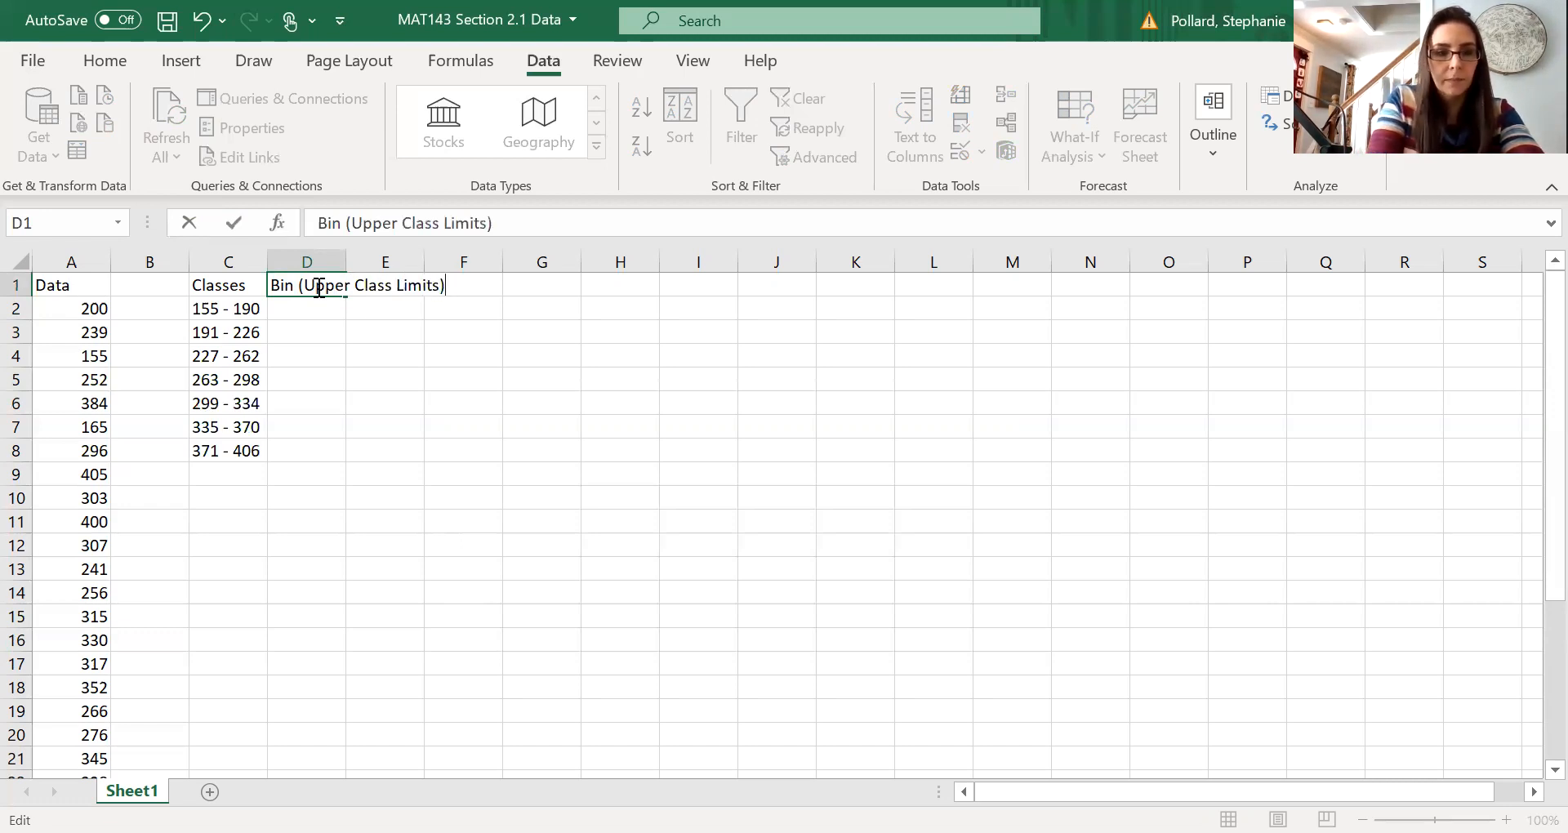
{"action": "key", "text": "Return"}
Step: Enter the upper class limits 190, 226, 262 and 298 in cells D2 through D5
{"action": "type", "text": "190"}
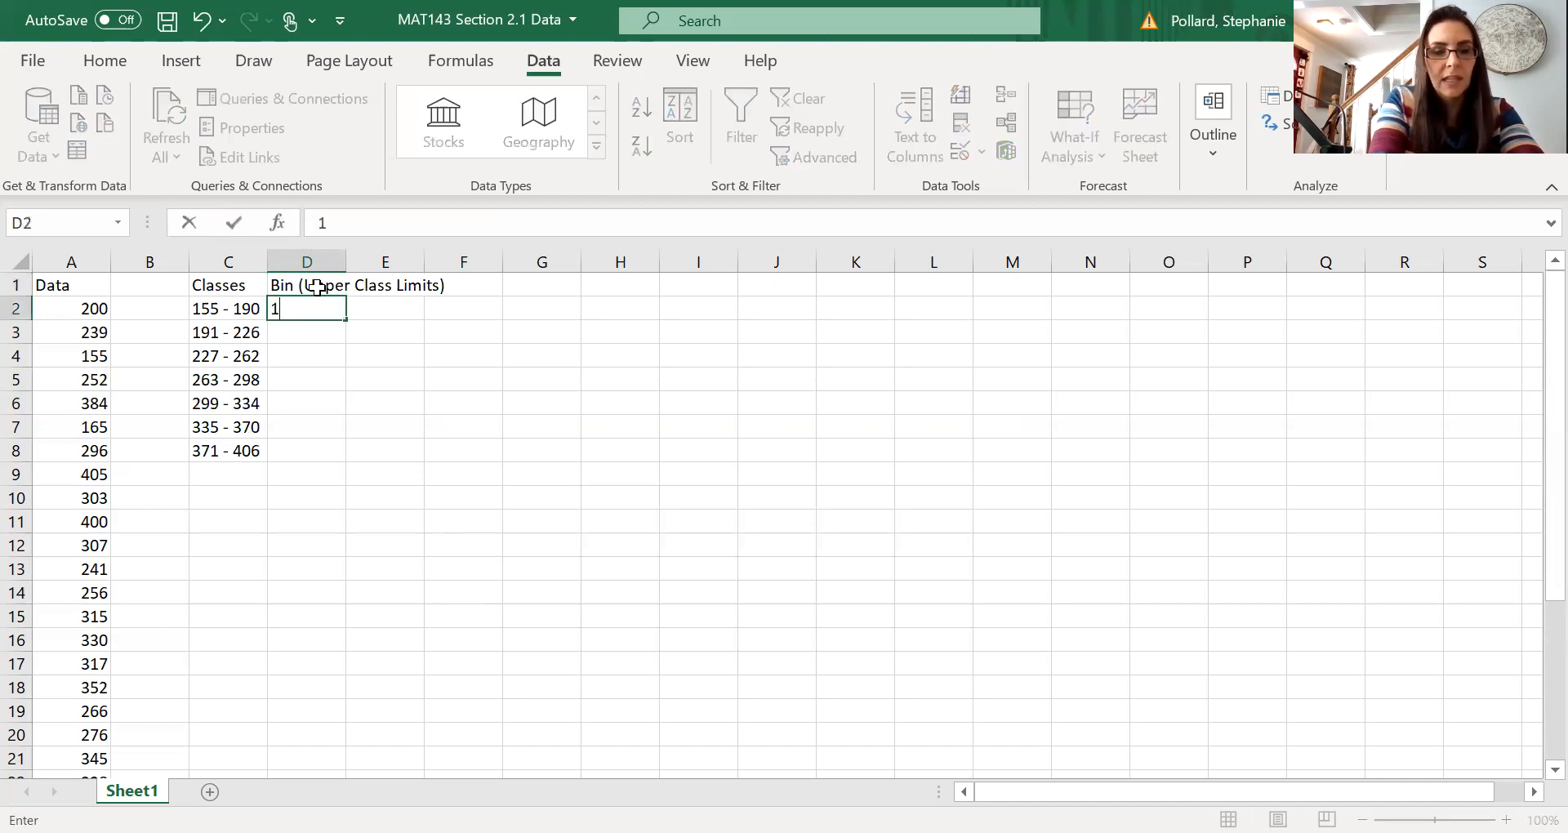
{"action": "key", "text": "Return"}
{"action": "type", "text": "226"}
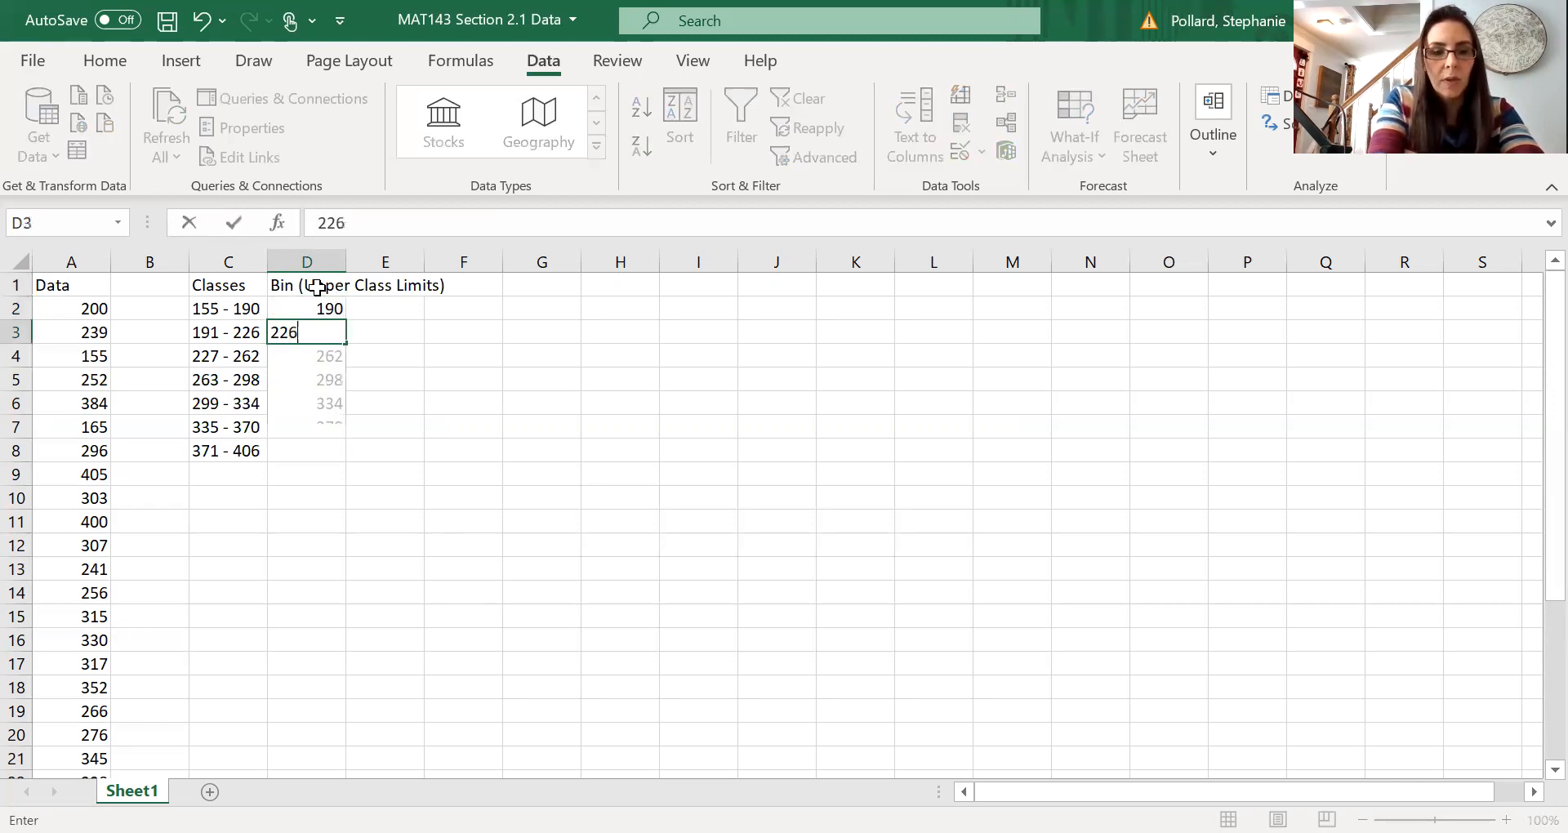
{"action": "key", "text": "Return"}
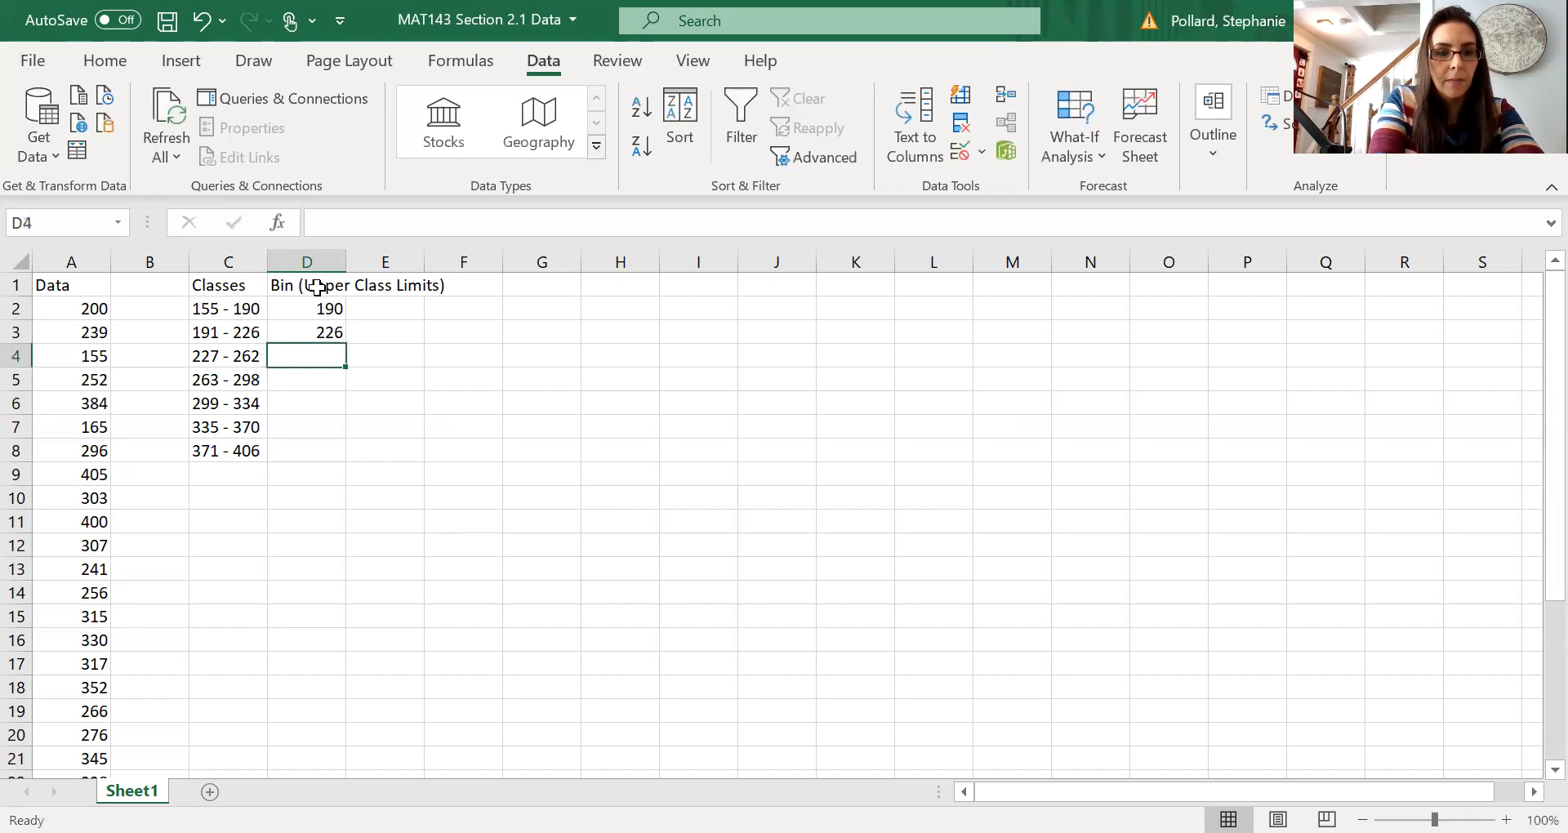
{"action": "type", "text": "262"}
{"action": "key", "text": "Return"}
{"action": "type", "text": "298"}
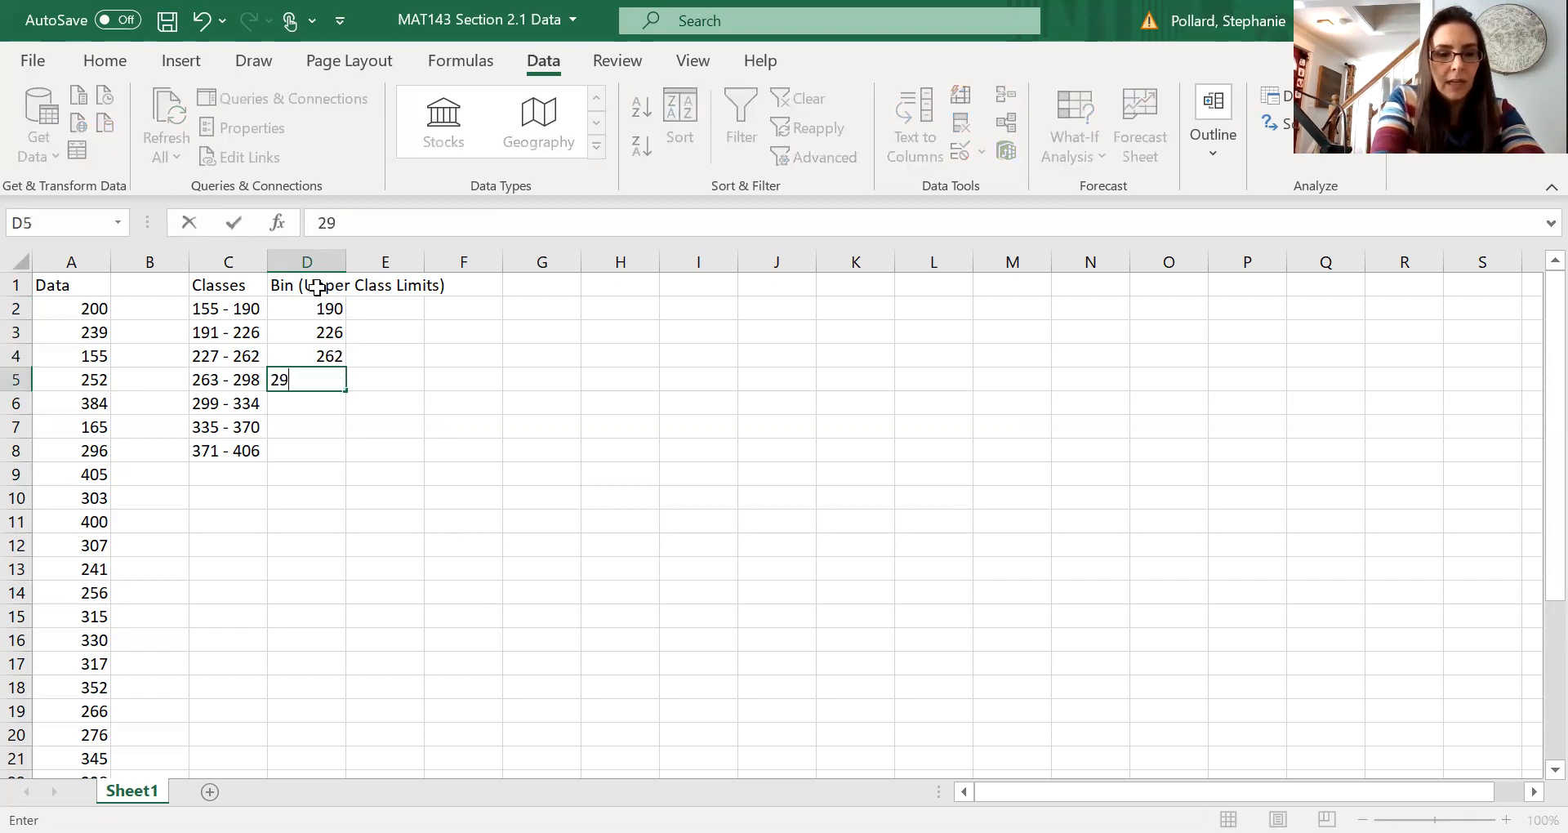
{"action": "key", "text": "Return"}
Step: Enter the remaining upper class limits 334, 370 and 406 in cells D6 through D8
{"action": "type", "text": "334"}
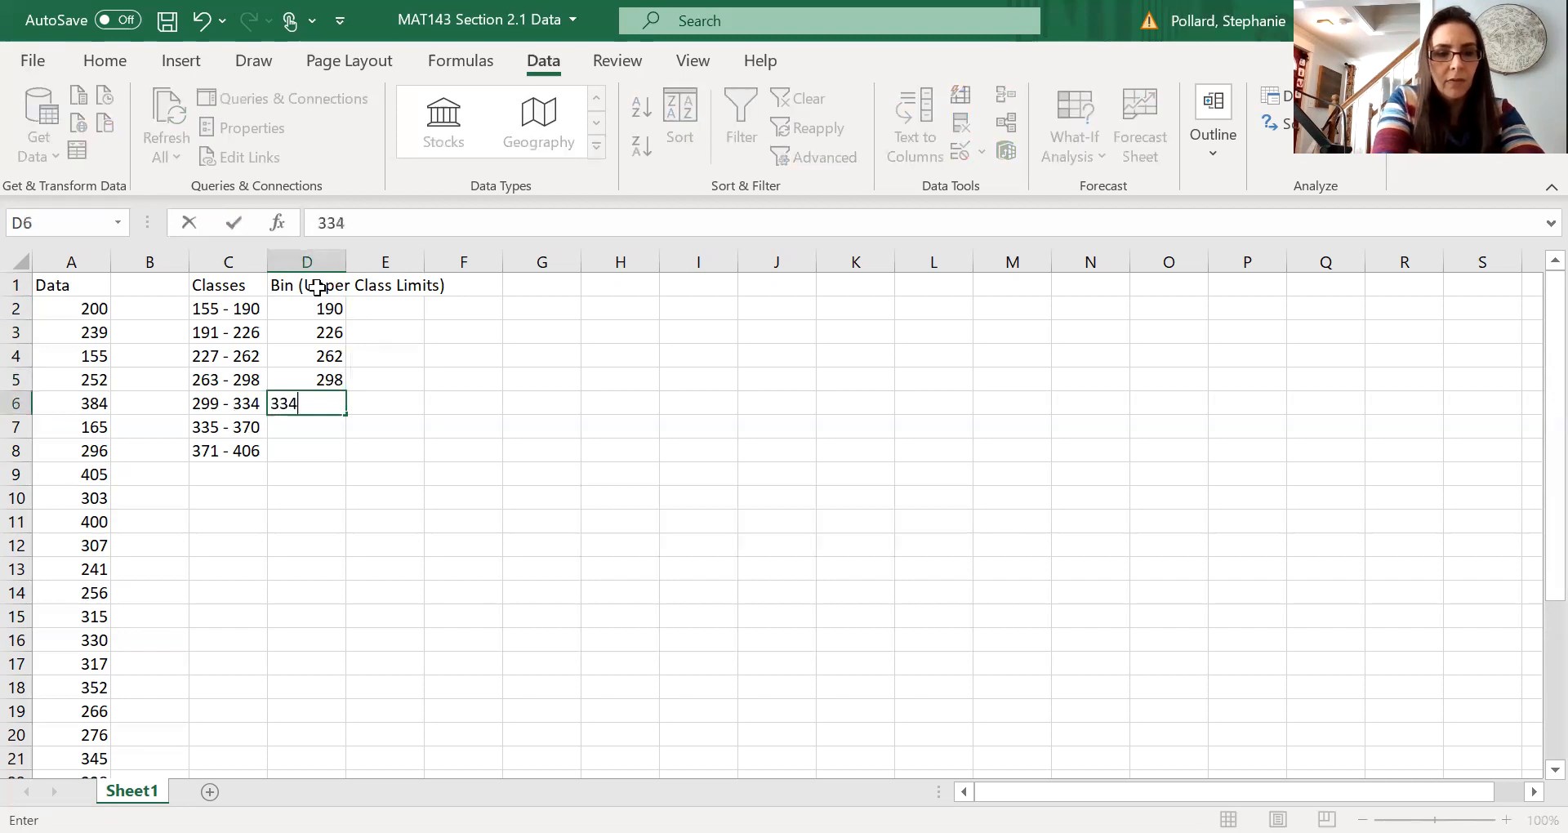
{"action": "key", "text": "Return"}
{"action": "type", "text": "370"}
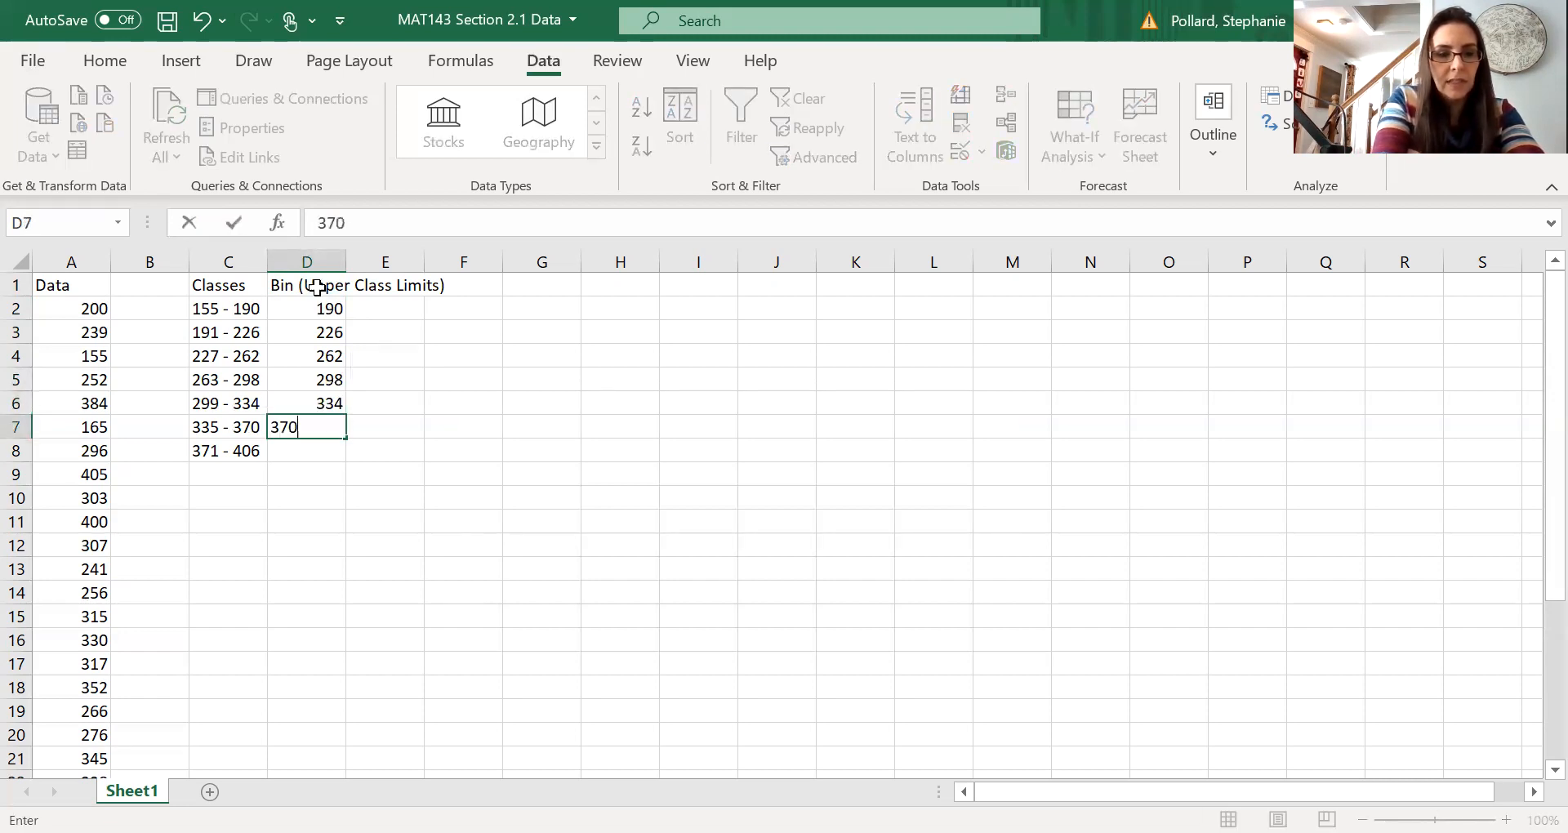
{"action": "key", "text": "Return"}
{"action": "type", "text": "406"}
{"action": "key", "text": "ctrl+Return"}
{"action": "key", "text": "Return"}
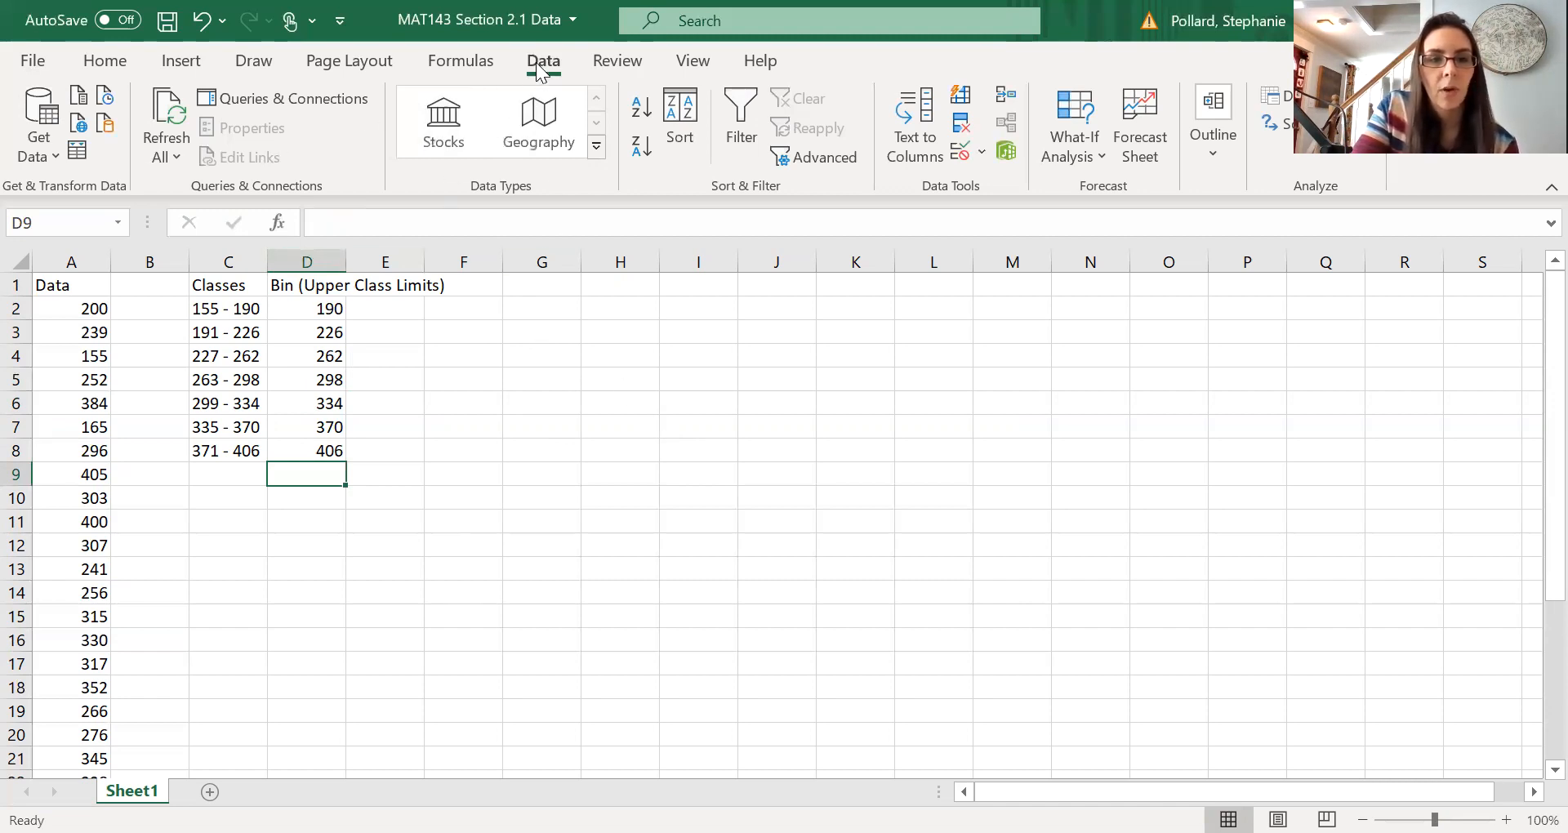
Step: Start the Histogram tool from Data Analysis and set its input range to $A$2:$A$31
{"action": "left_click", "coordinate": [1274, 96]}
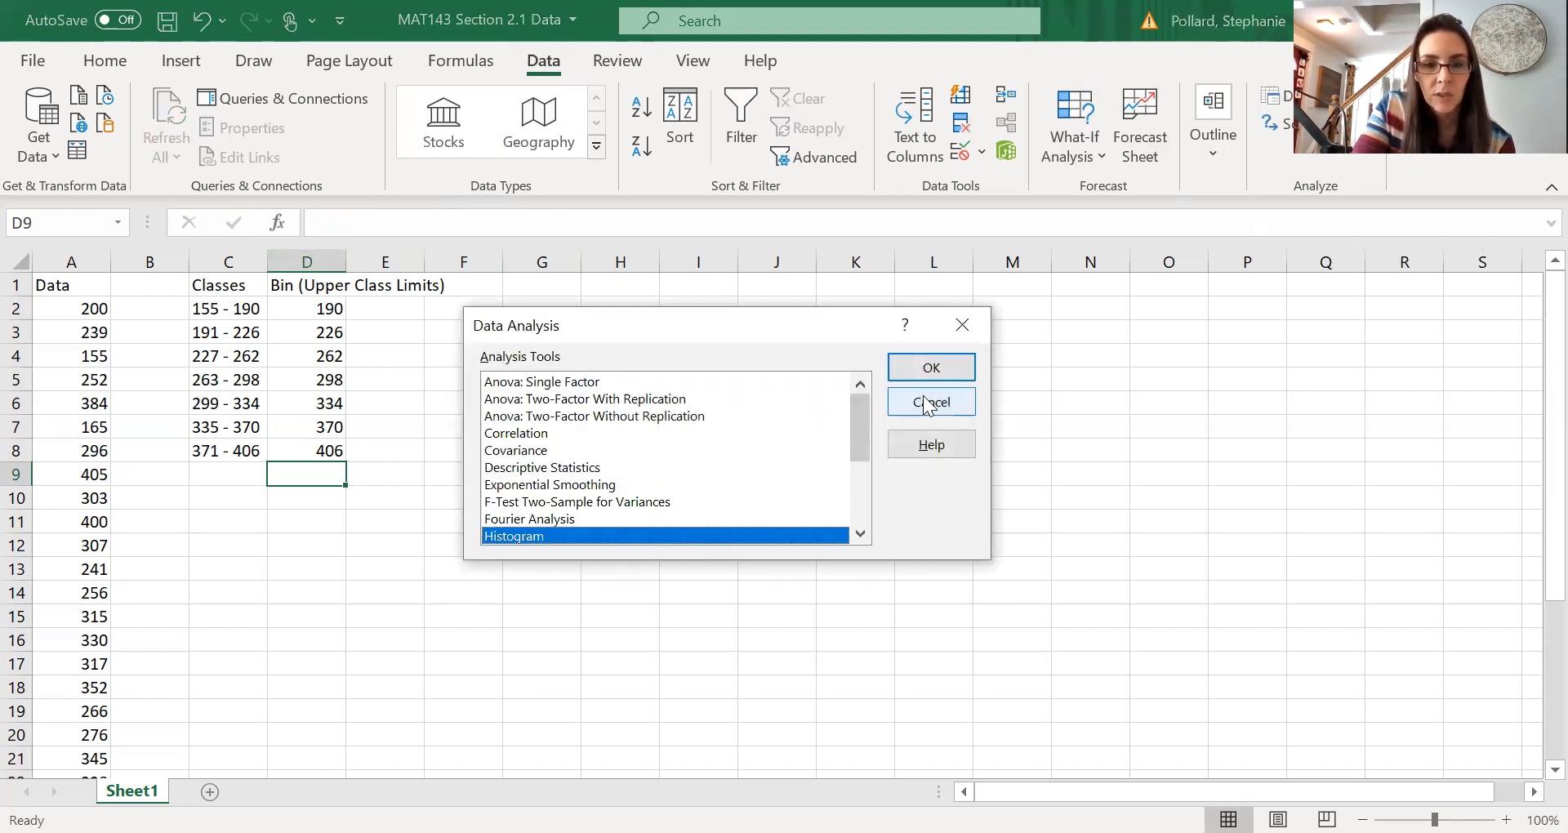
{"action": "left_click", "coordinate": [937, 365]}
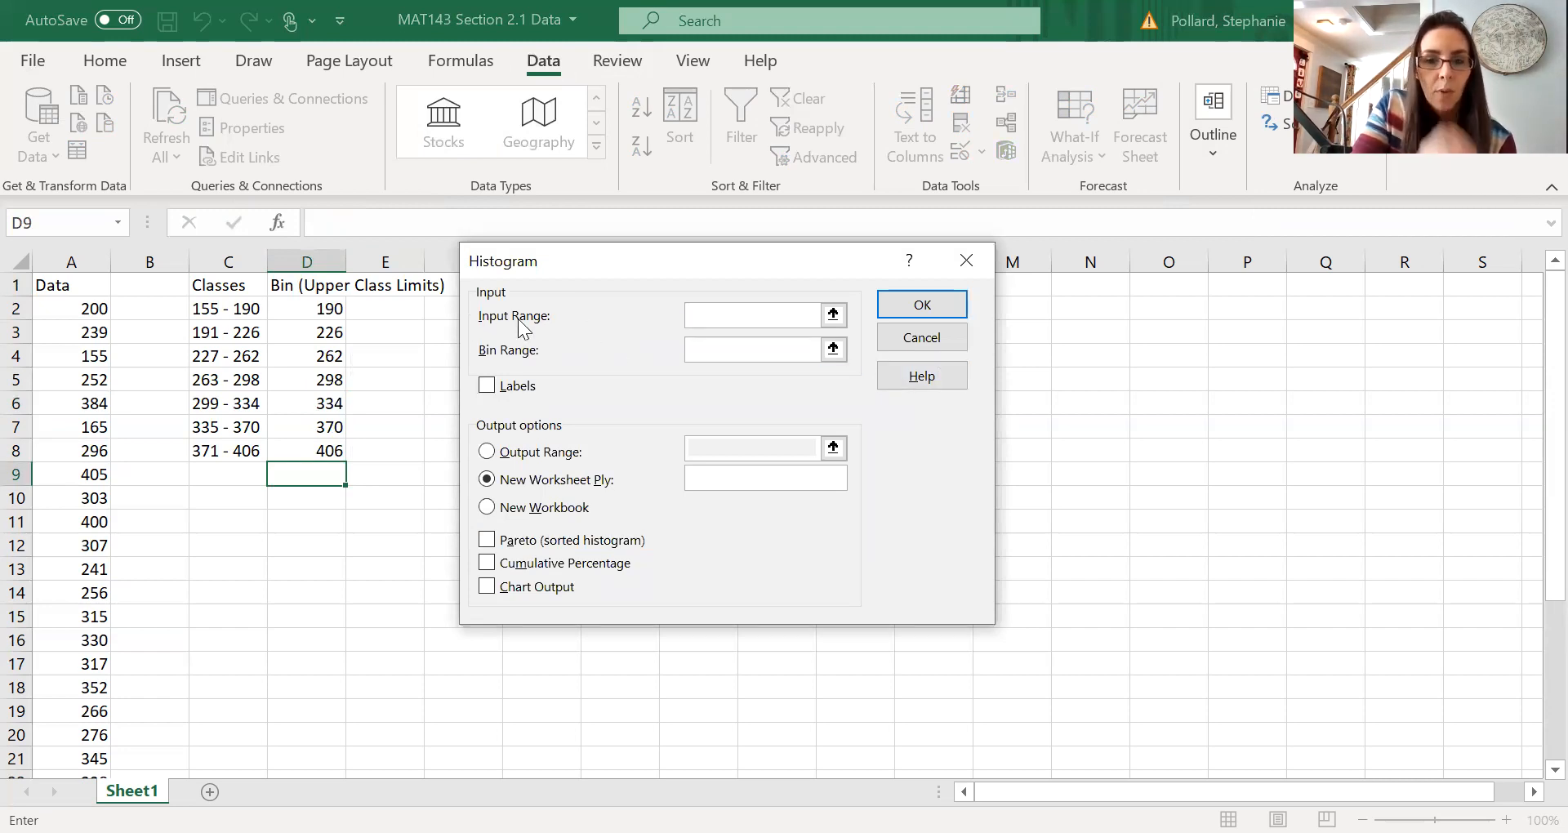
{"action": "left_click", "coordinate": [62, 312]}
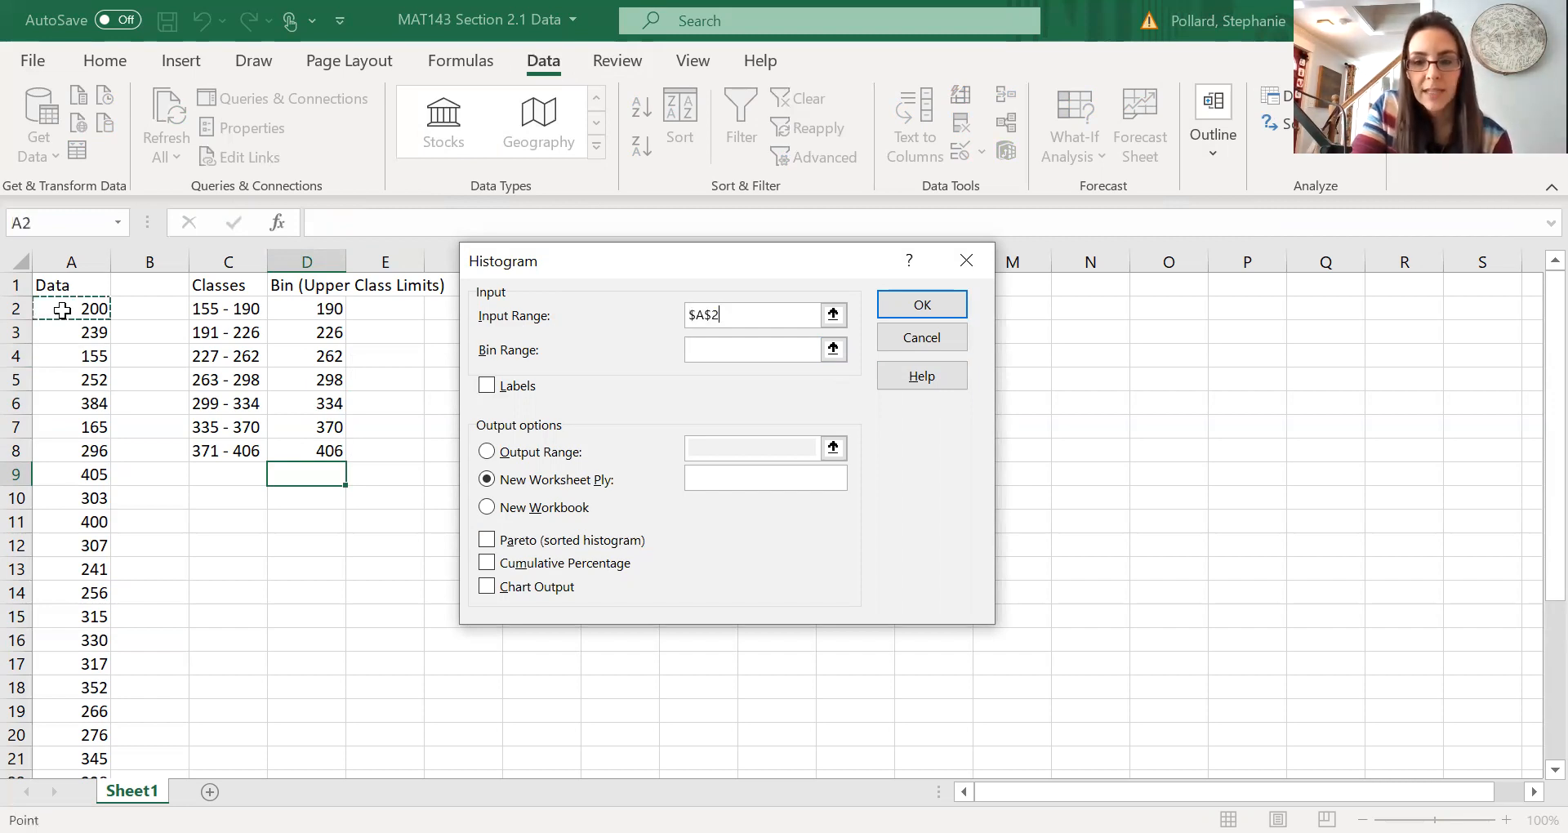
{"action": "left_click_drag", "start_coordinate": [62, 312], "coordinate": [55, 733]}
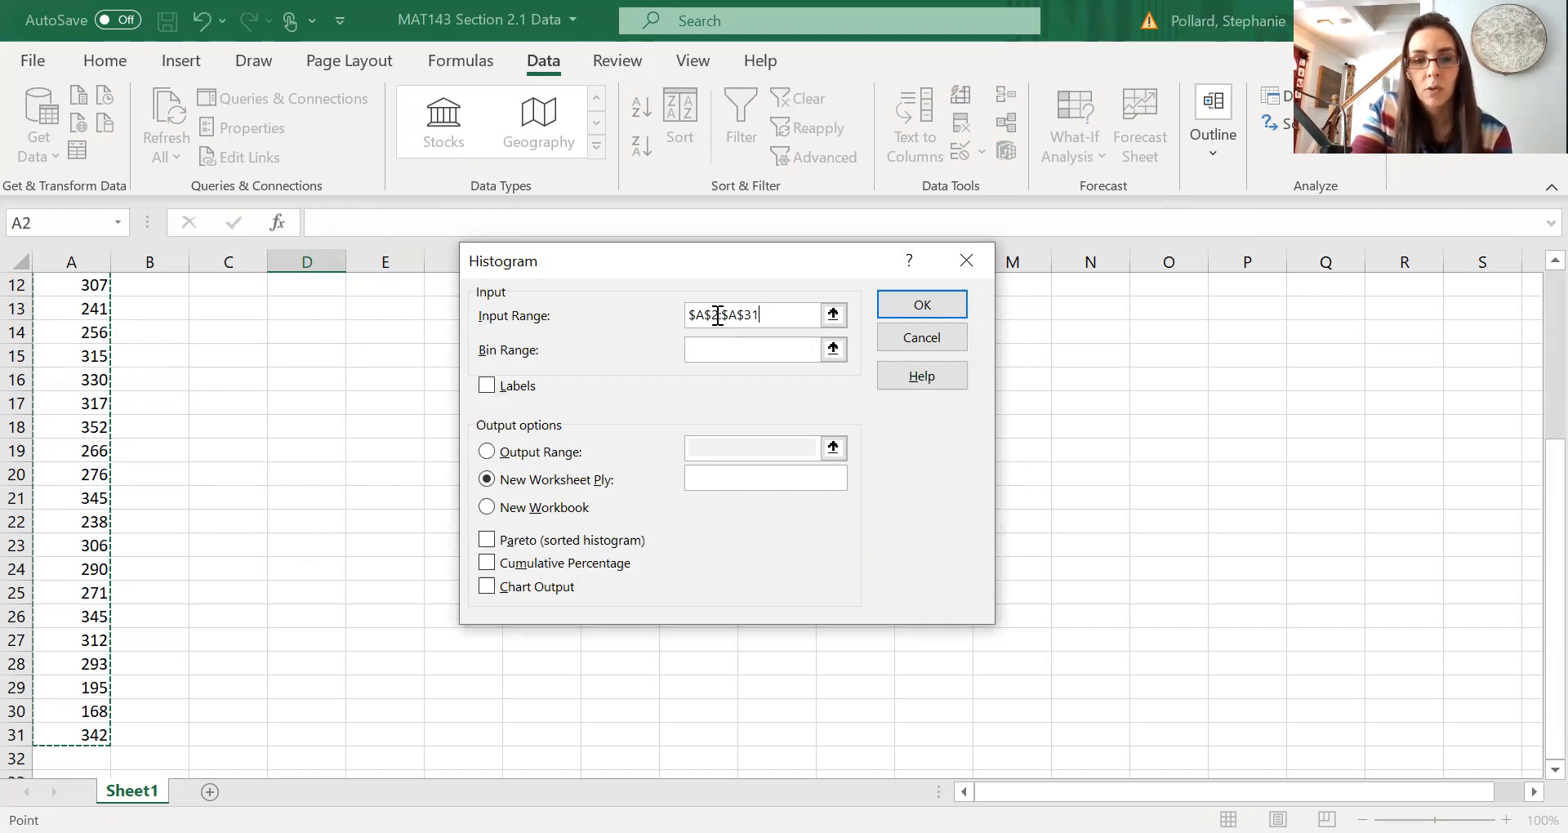
Step: Set the Histogram tool's bin range to the upper class limits in $D$2:$D$8
{"action": "left_click", "coordinate": [722, 345]}
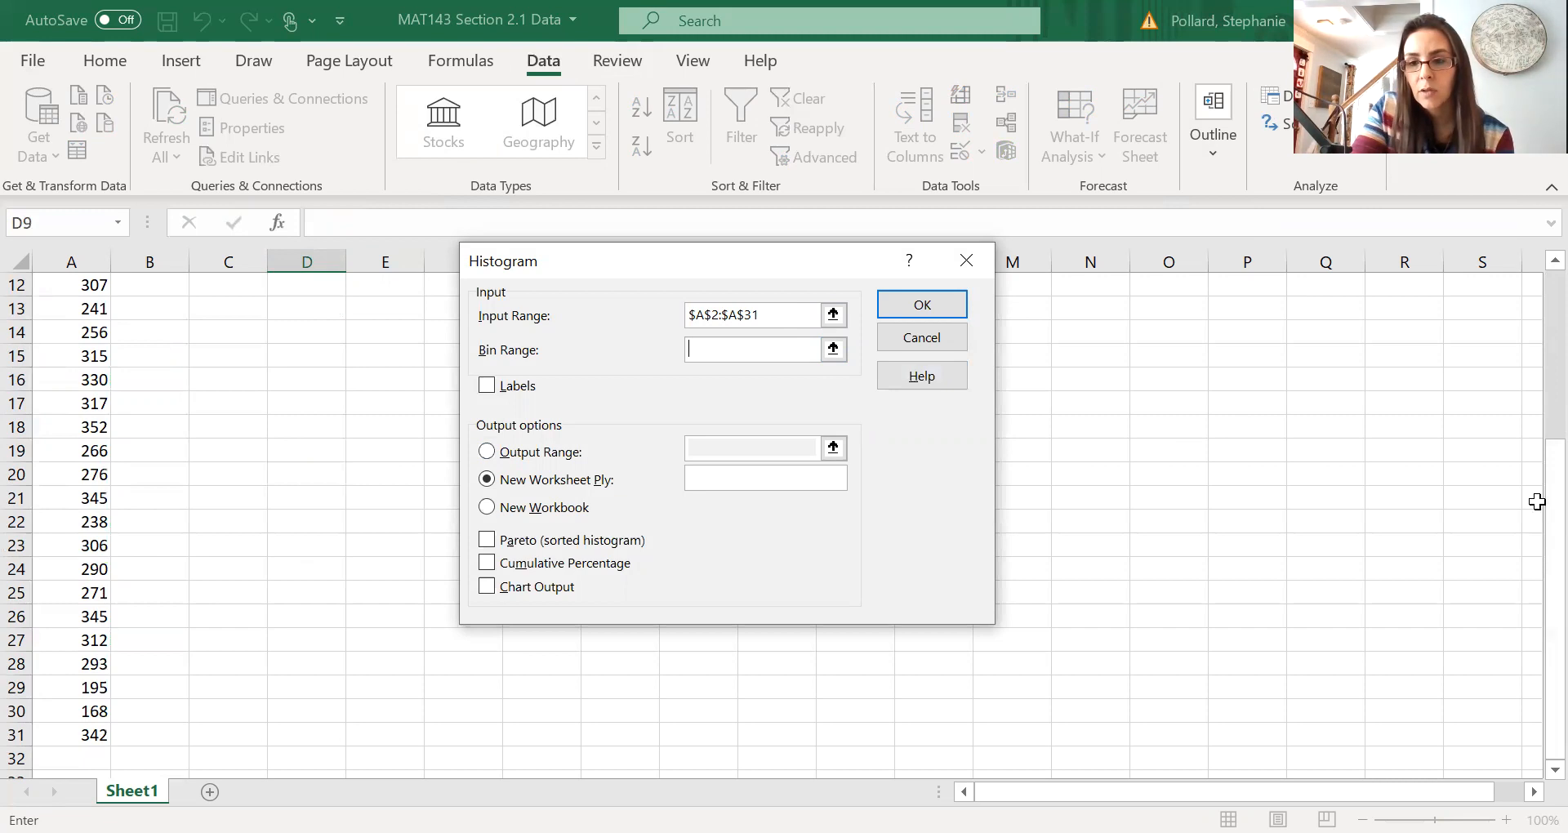
{"action": "left_click_drag", "start_coordinate": [1534, 512], "coordinate": [1544, 302]}
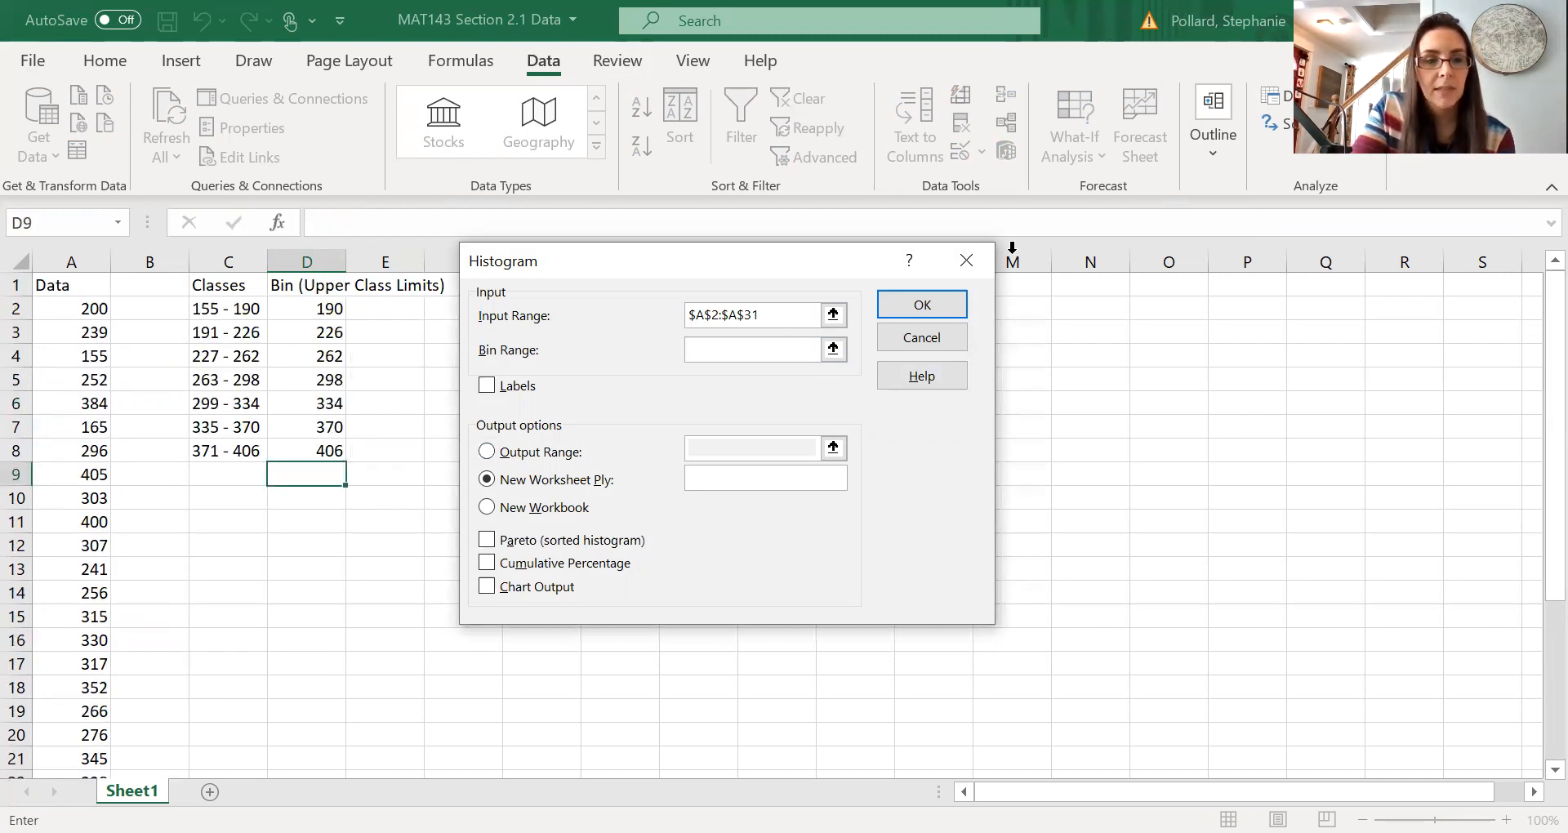
{"action": "left_click", "coordinate": [306, 312]}
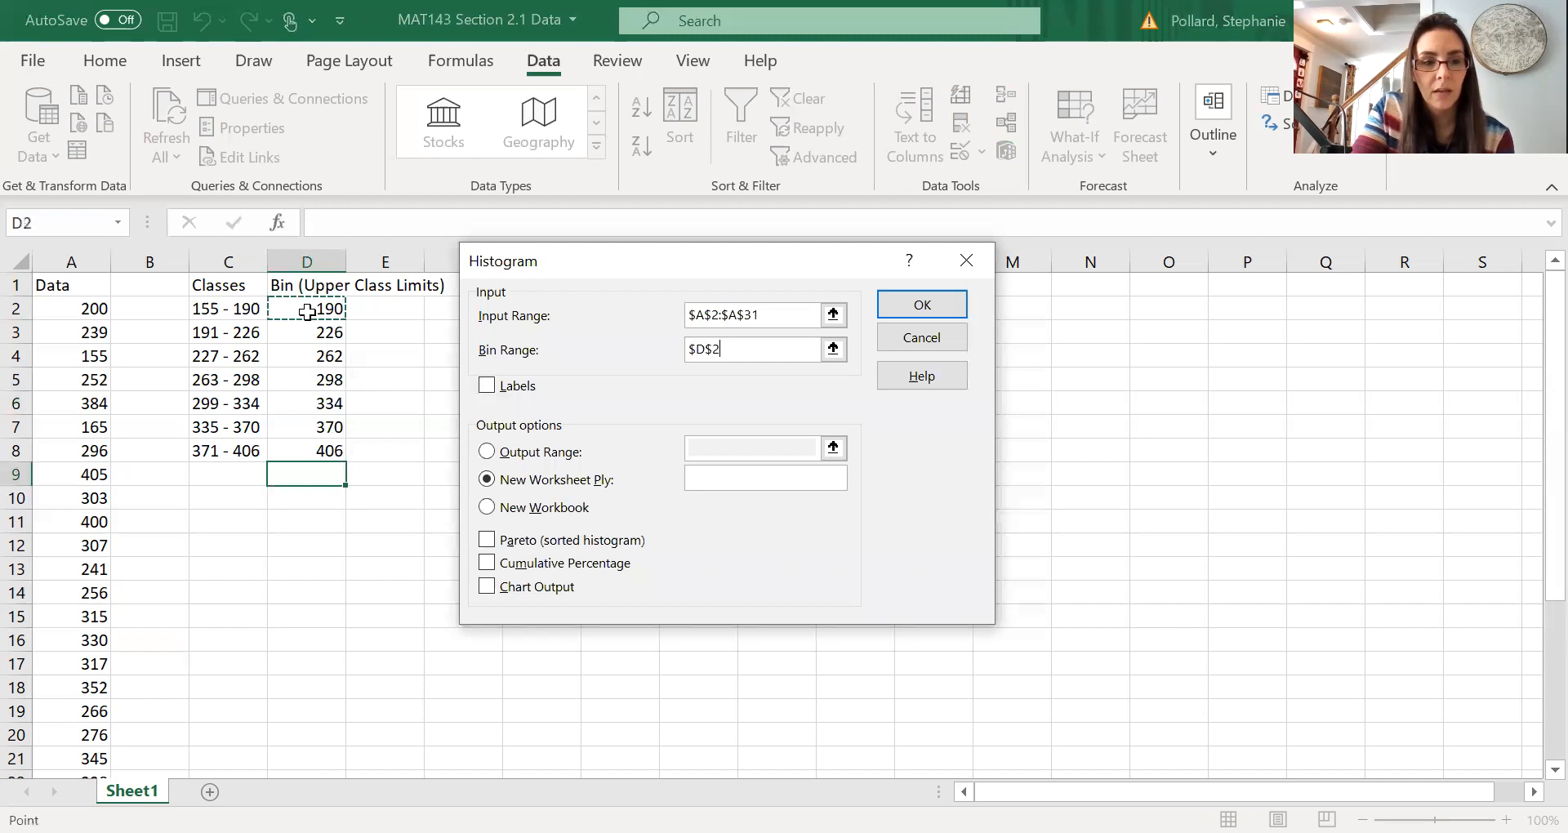
{"action": "left_click", "coordinate": [310, 452], "text": "shift"}
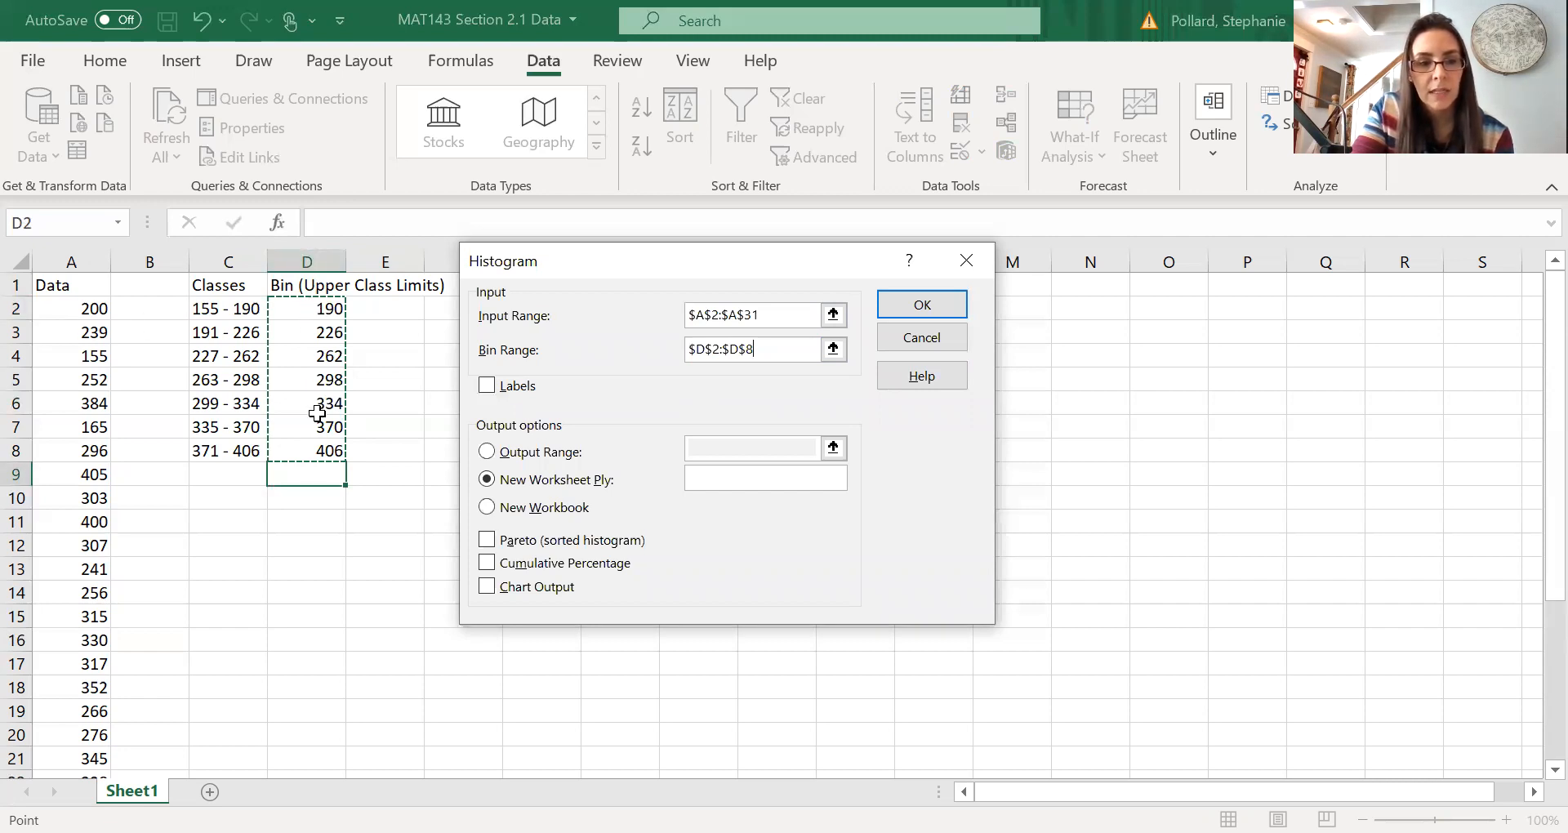
{"action": "left_click", "coordinate": [676, 387]}
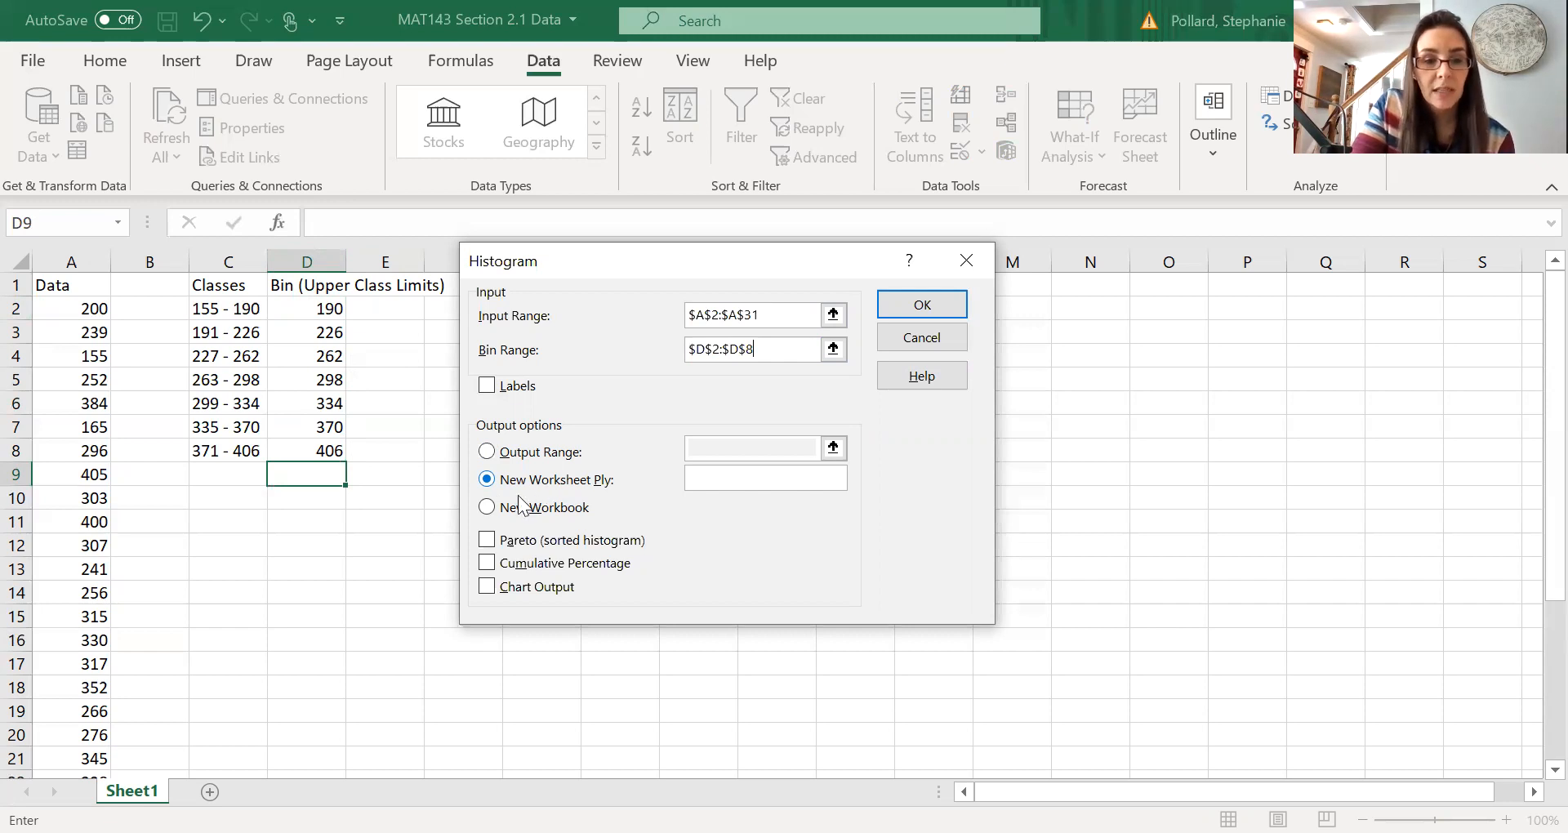
Step: Enable Chart Output and generate the frequency table and histogram on a new worksheet
{"action": "left_click", "coordinate": [487, 587]}
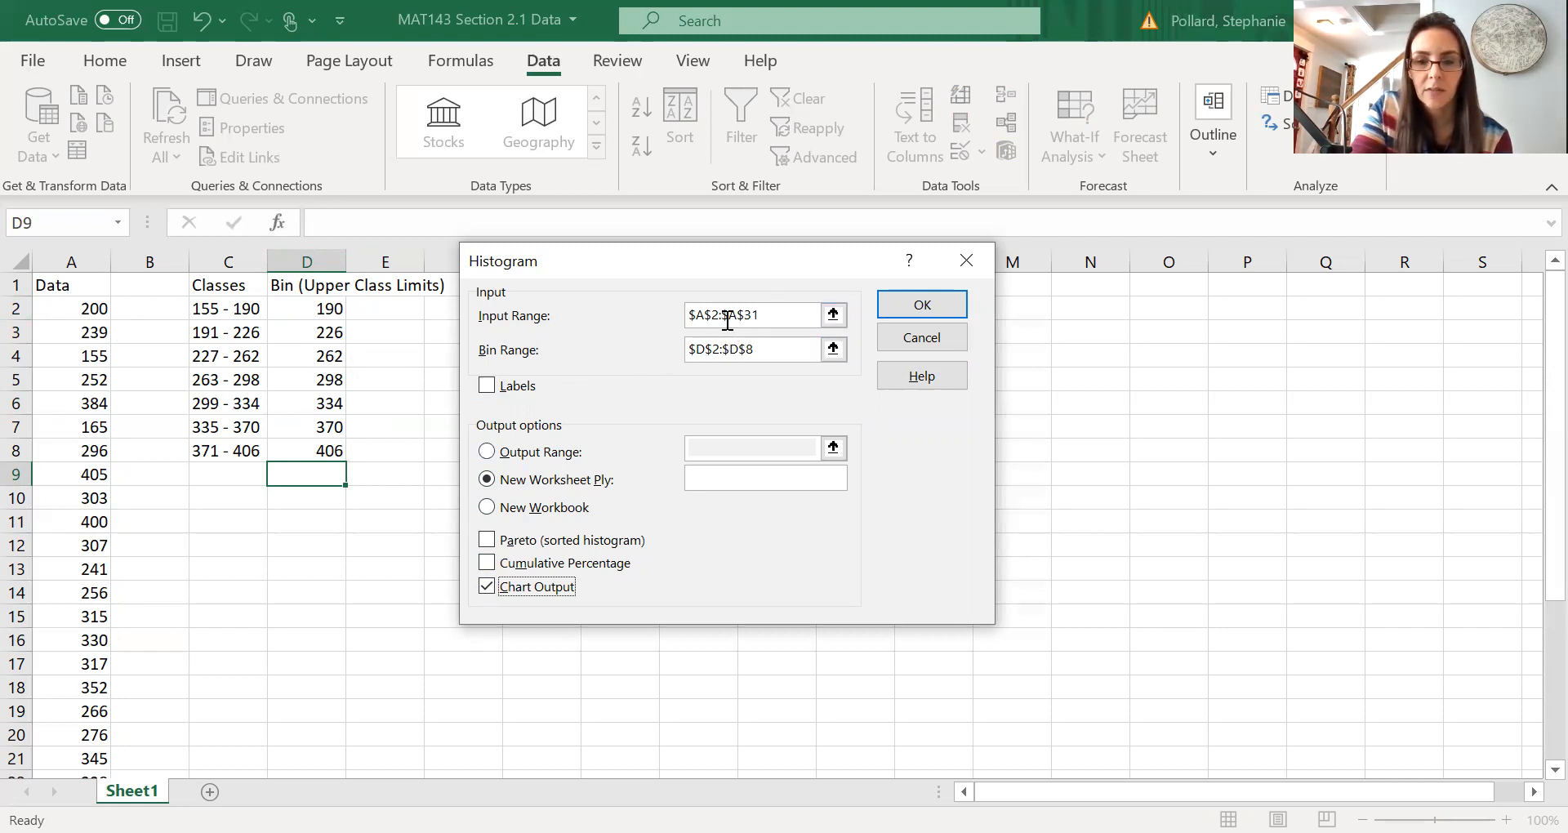
{"action": "left_click", "coordinate": [923, 310]}
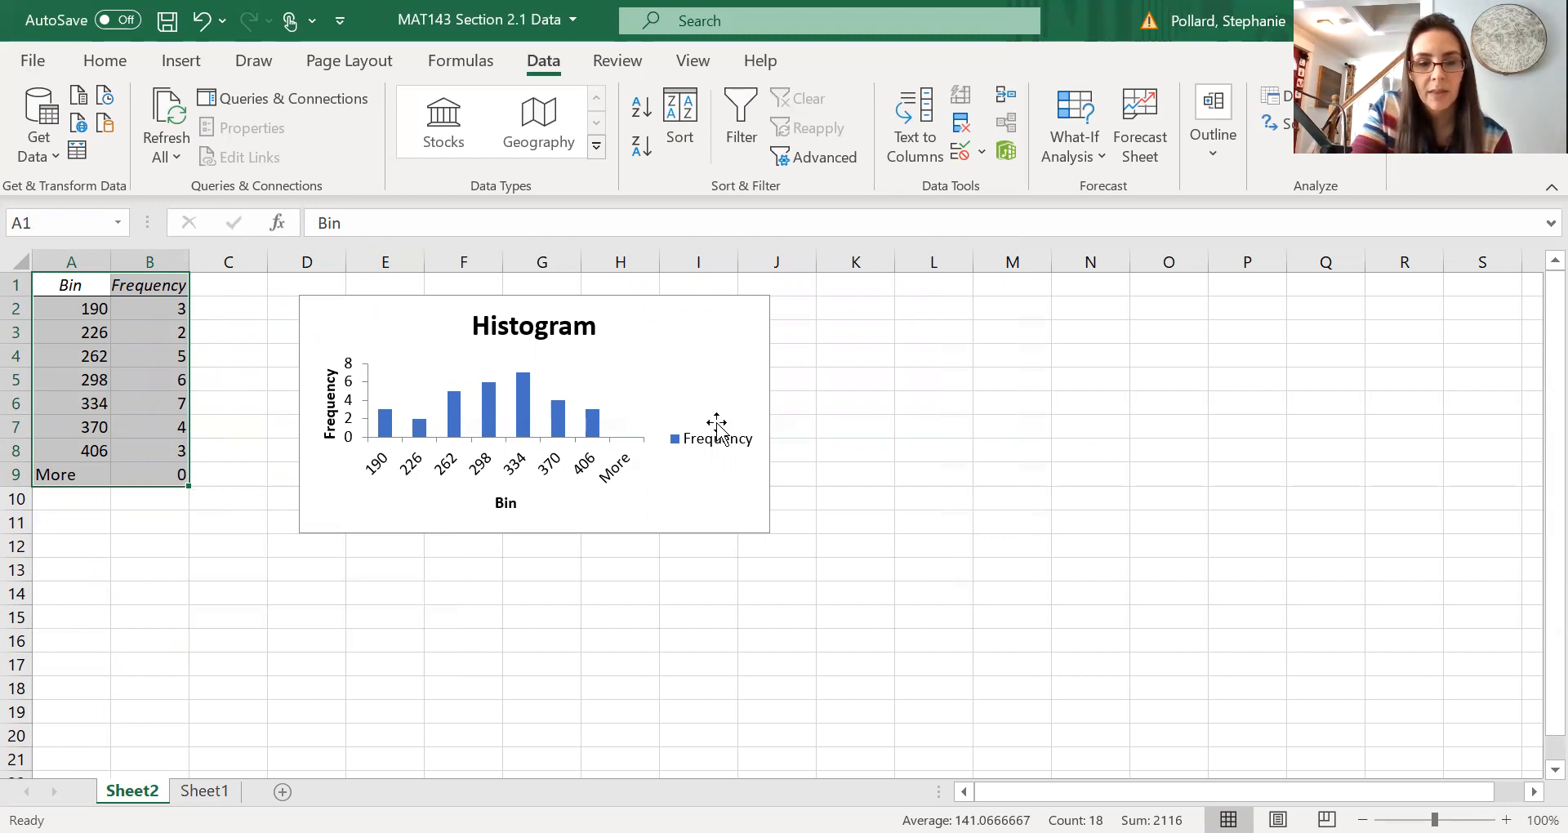
{"action": "left_click", "coordinate": [800, 412]}
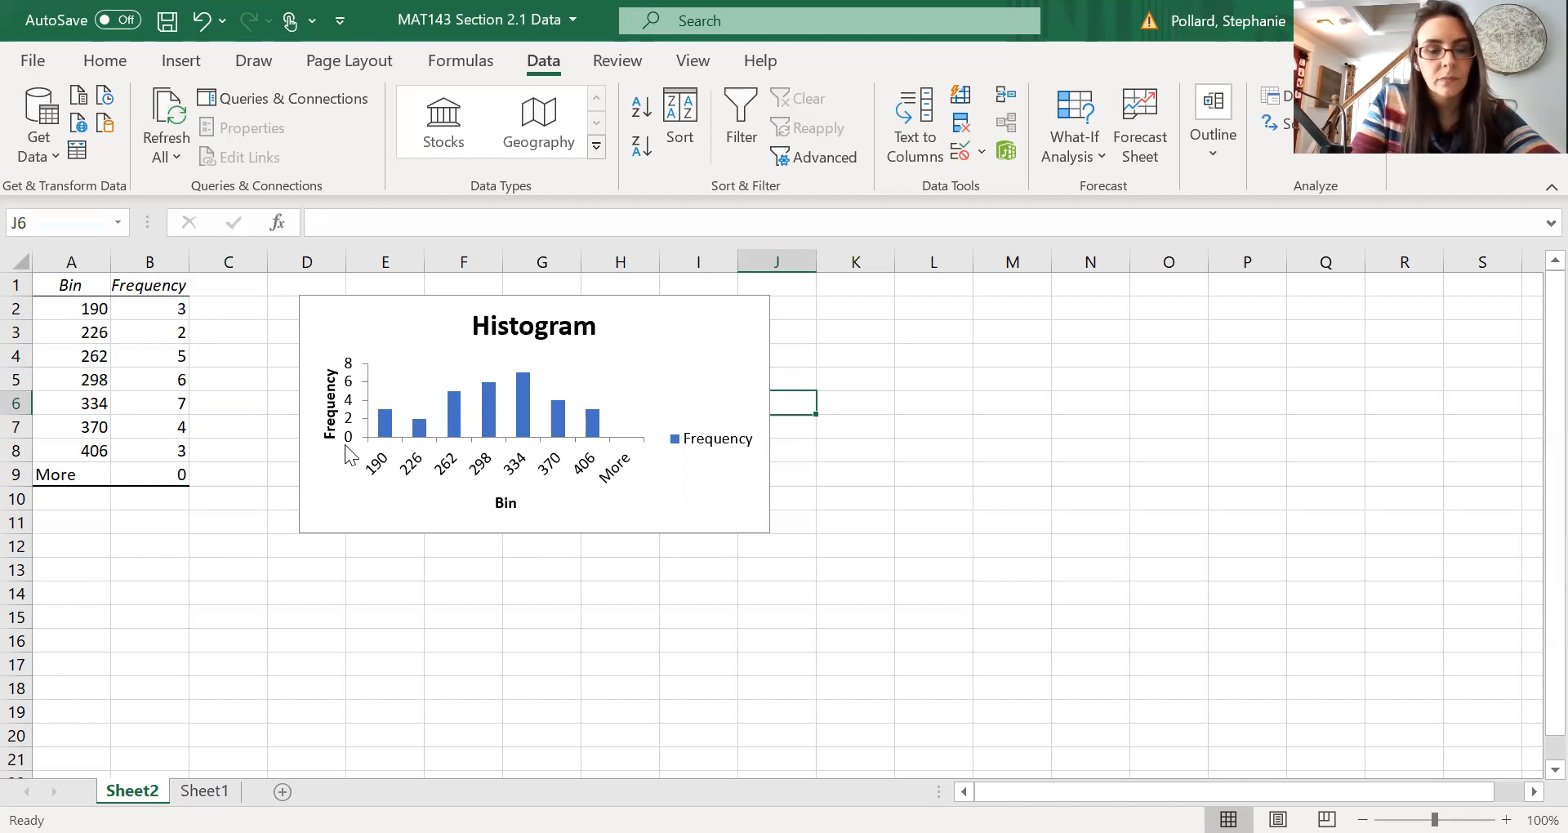
Step: Change the heading in cell A1 to "Class Midpoints" and widen columns A and B to fit their headings
{"action": "left_click", "coordinate": [87, 285]}
{"action": "type", "text": "Class Midpoints"}
{"action": "key", "text": "Return"}
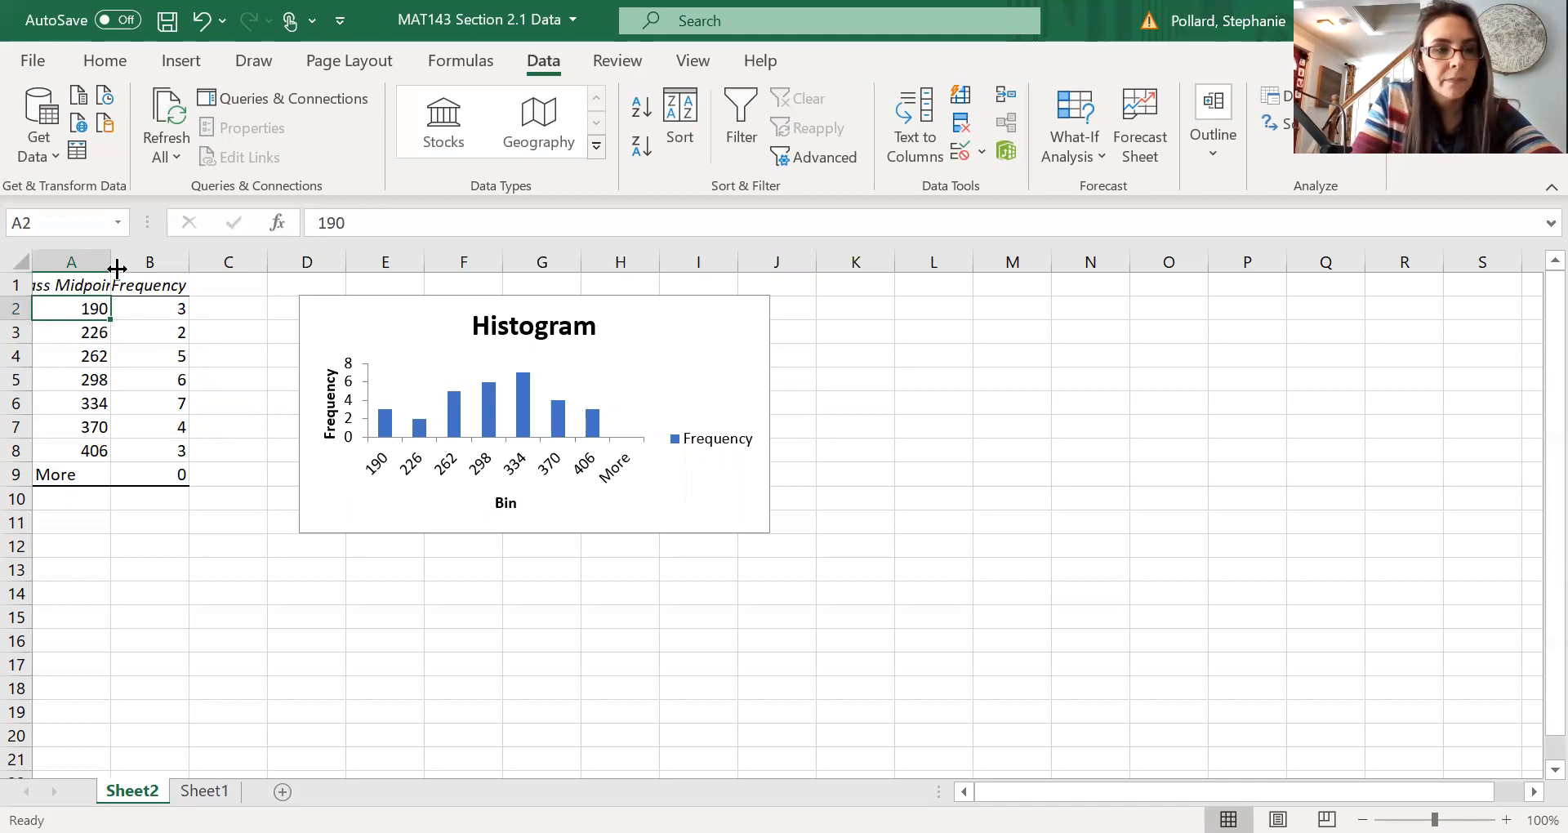
{"action": "left_click_drag", "start_coordinate": [111, 262], "coordinate": [281, 262]}
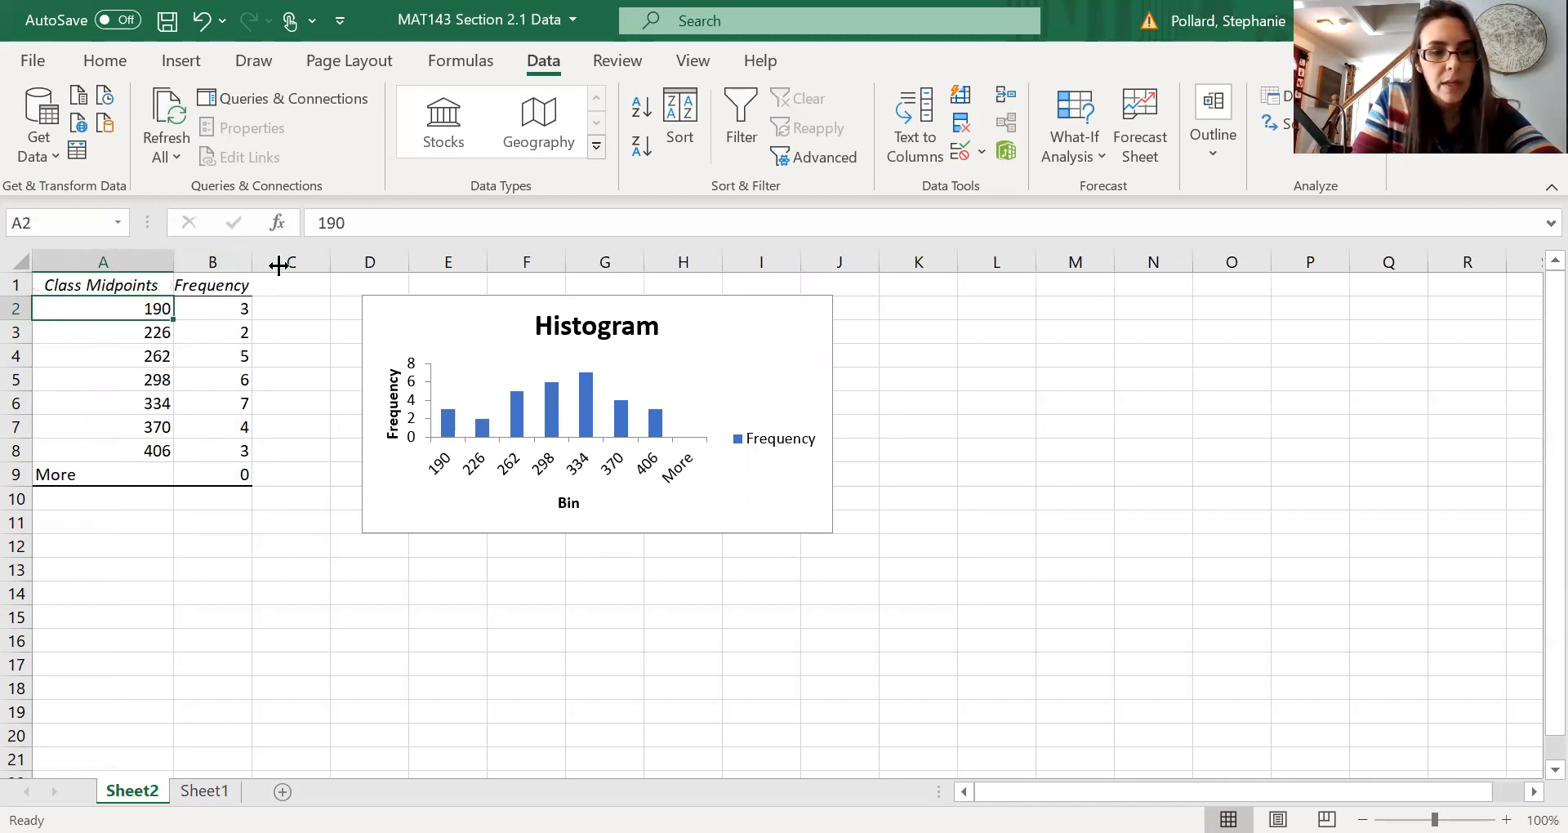
{"action": "left_click", "coordinate": [319, 308]}
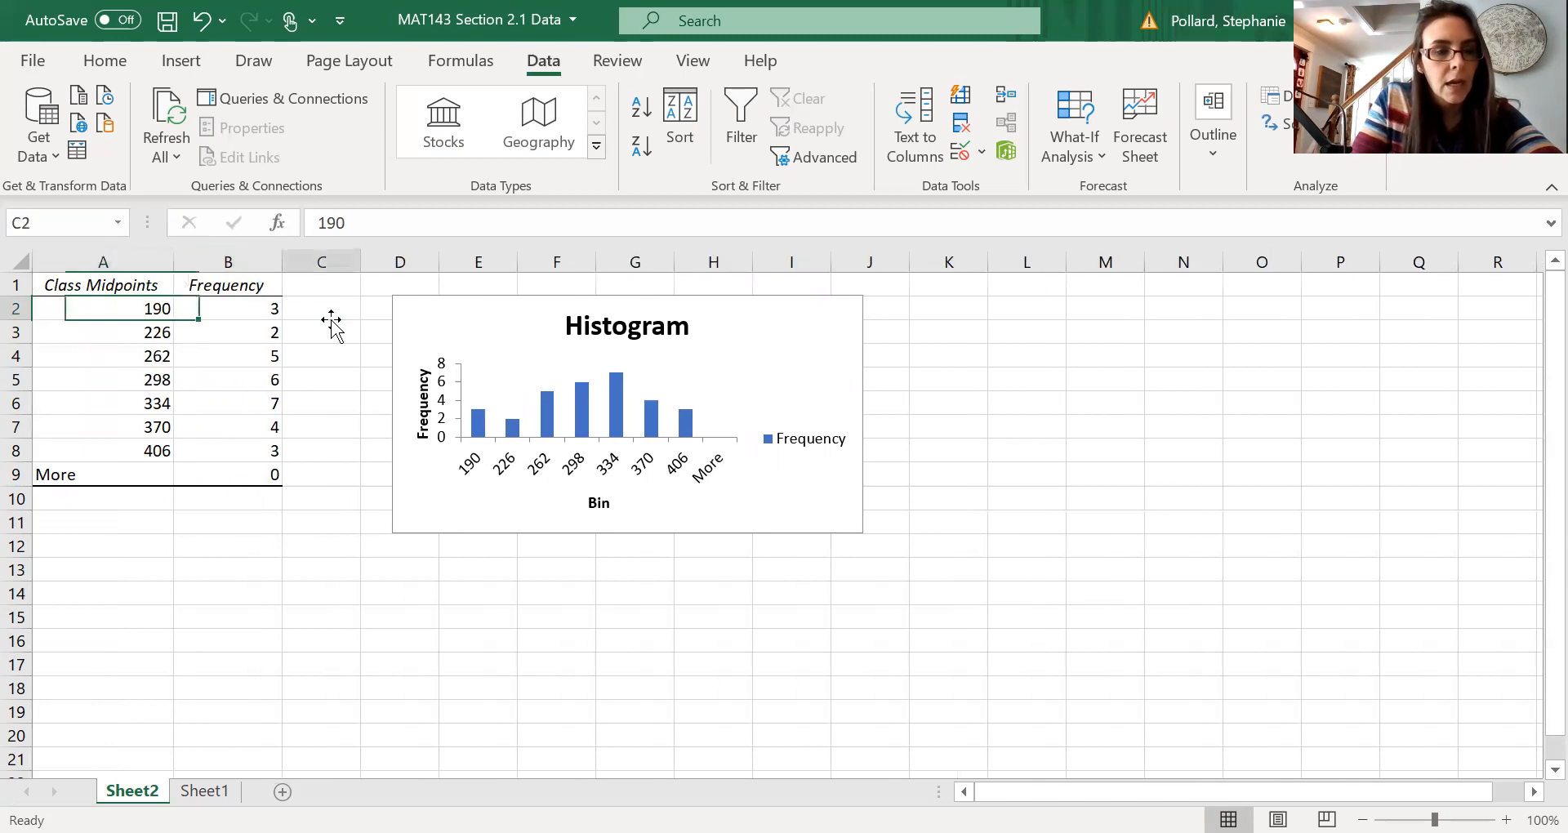
Step: Replace the bin values in cells A2 through A5 with the class midpoints 172.5, 208.5, 244.5 and 280.5
{"action": "left_click", "coordinate": [128, 312]}
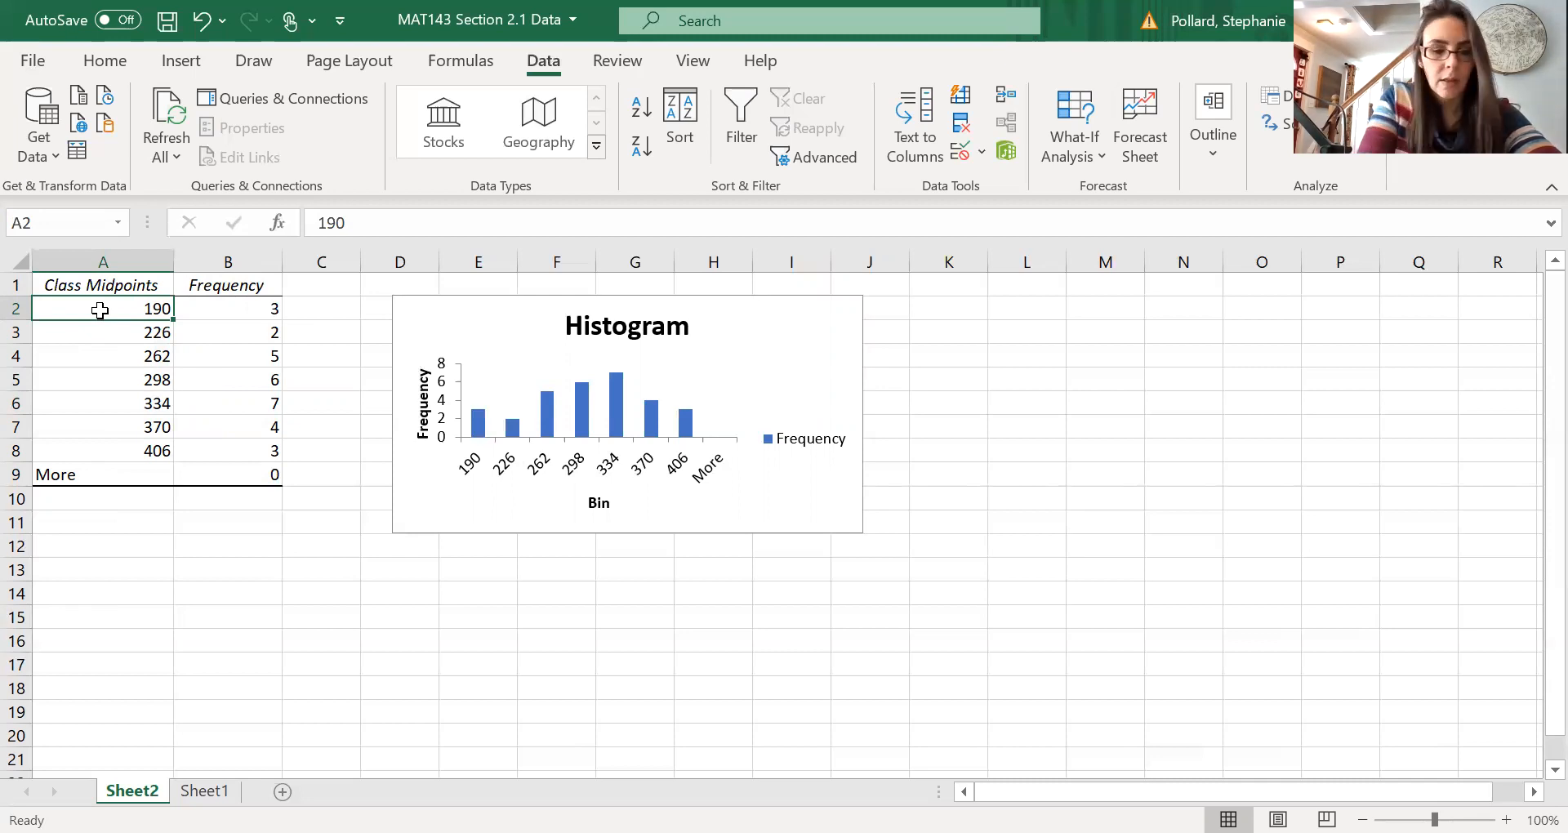
{"action": "type", "text": "172.5"}
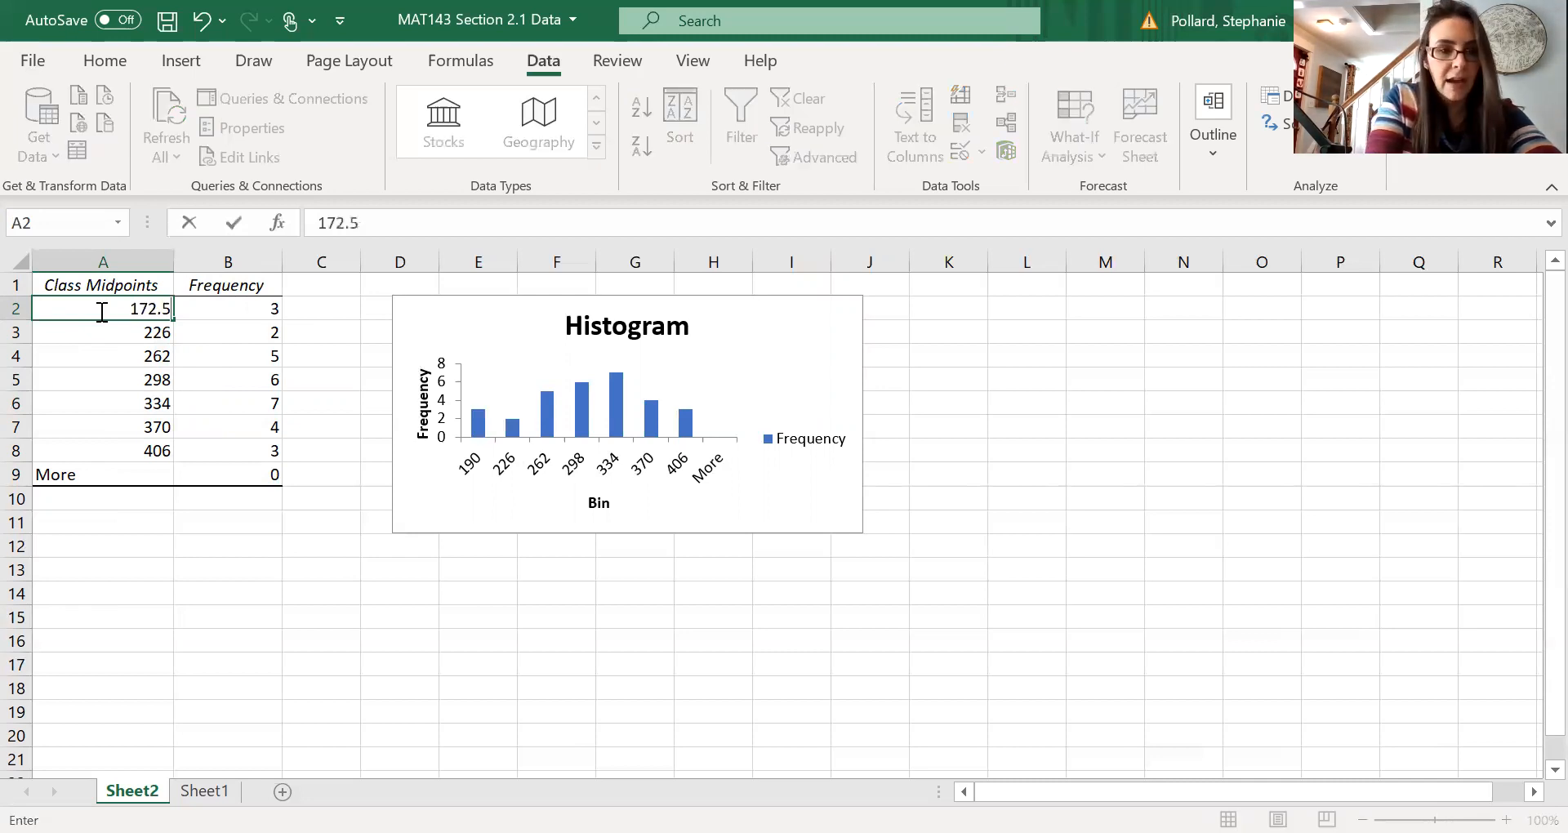
{"action": "key", "text": "Return"}
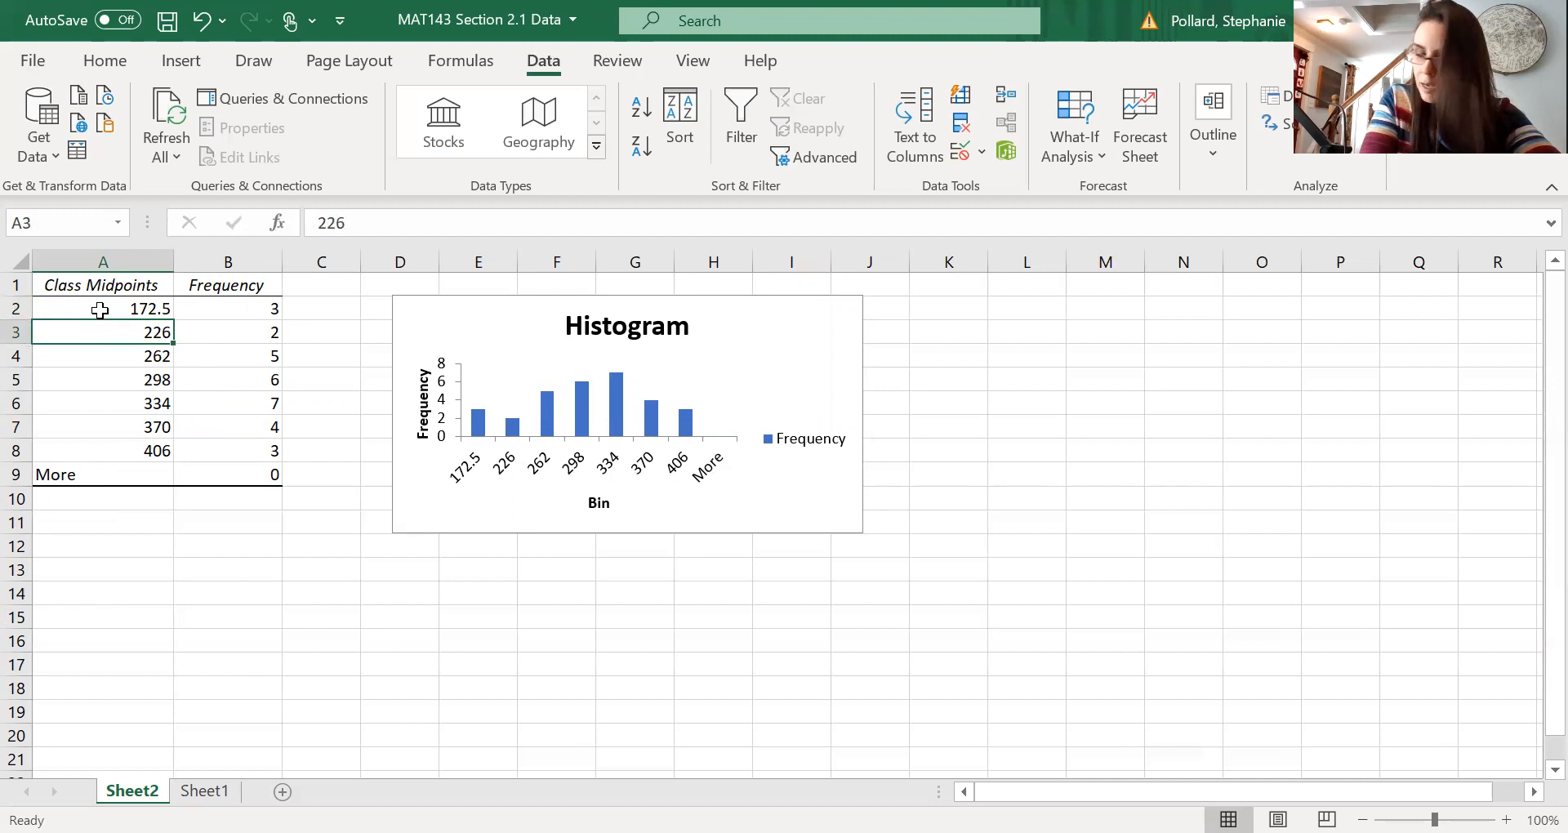
{"action": "type", "text": "208.5"}
{"action": "key", "text": "Return"}
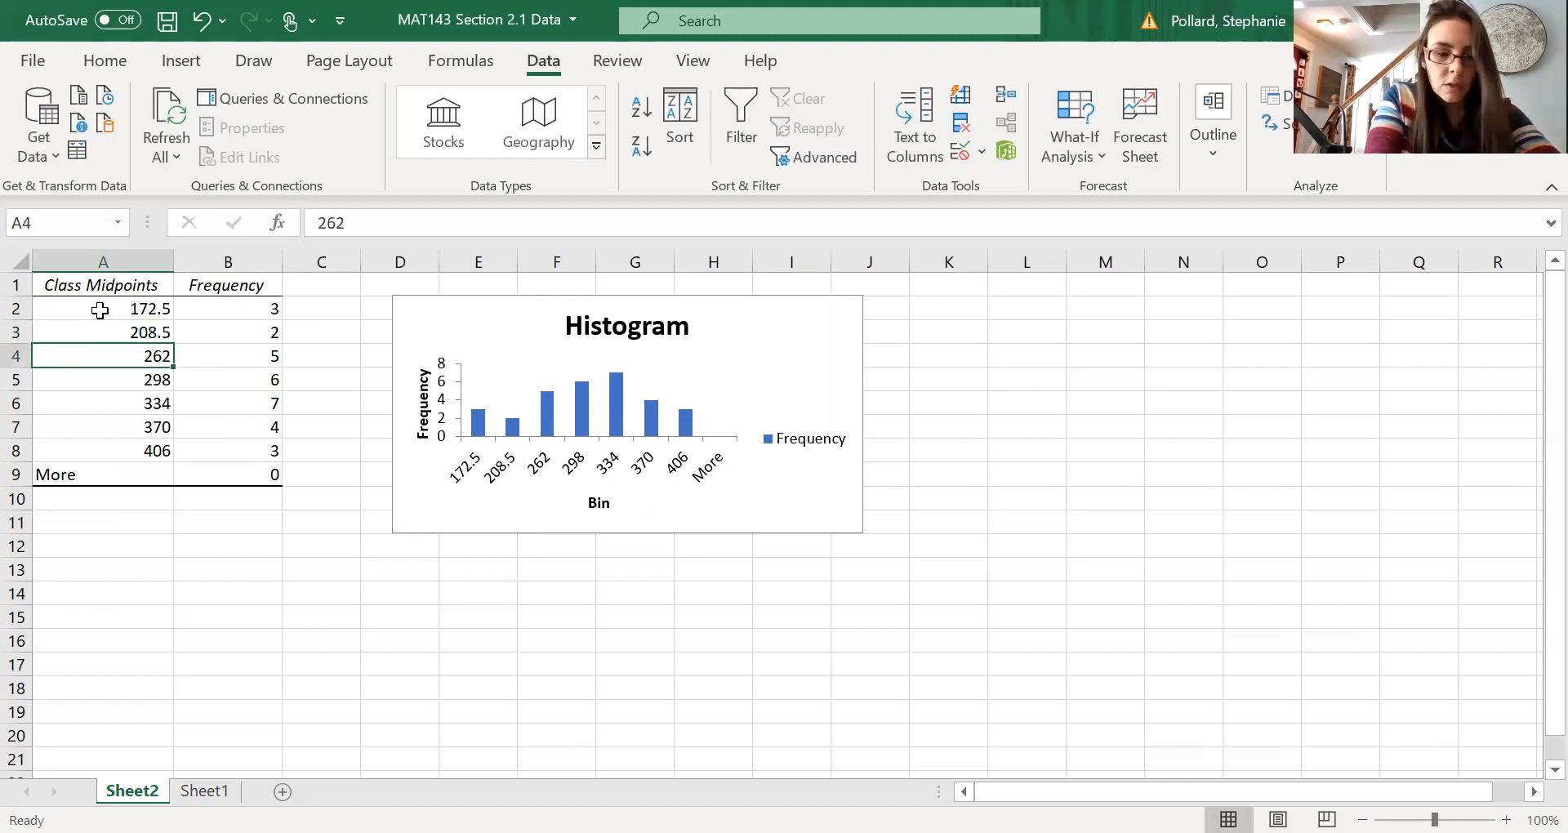
{"action": "type", "text": "244.5"}
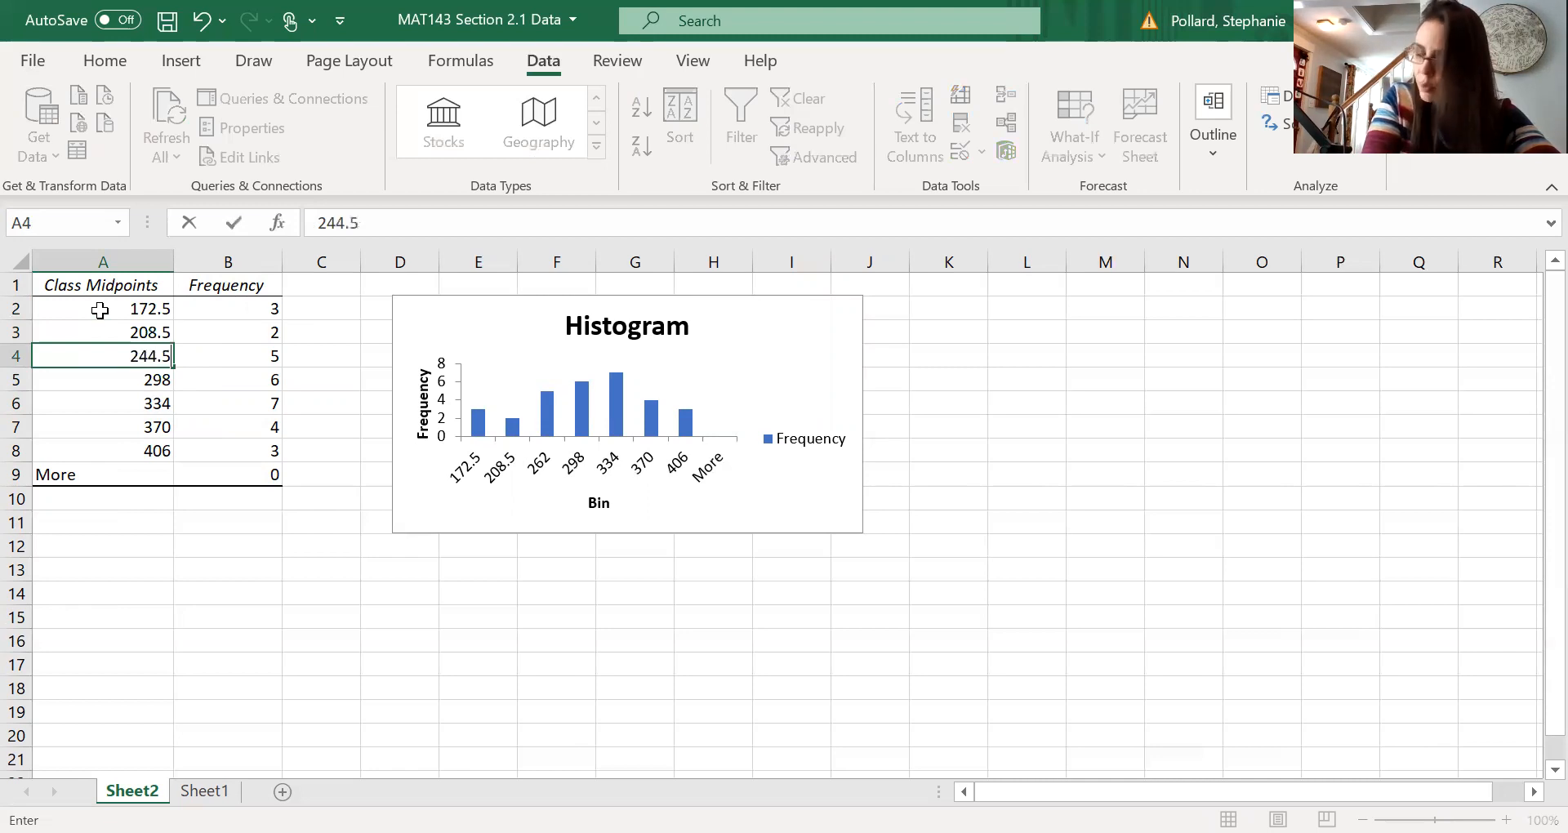
{"action": "key", "text": "Return"}
{"action": "type", "text": "280.5"}
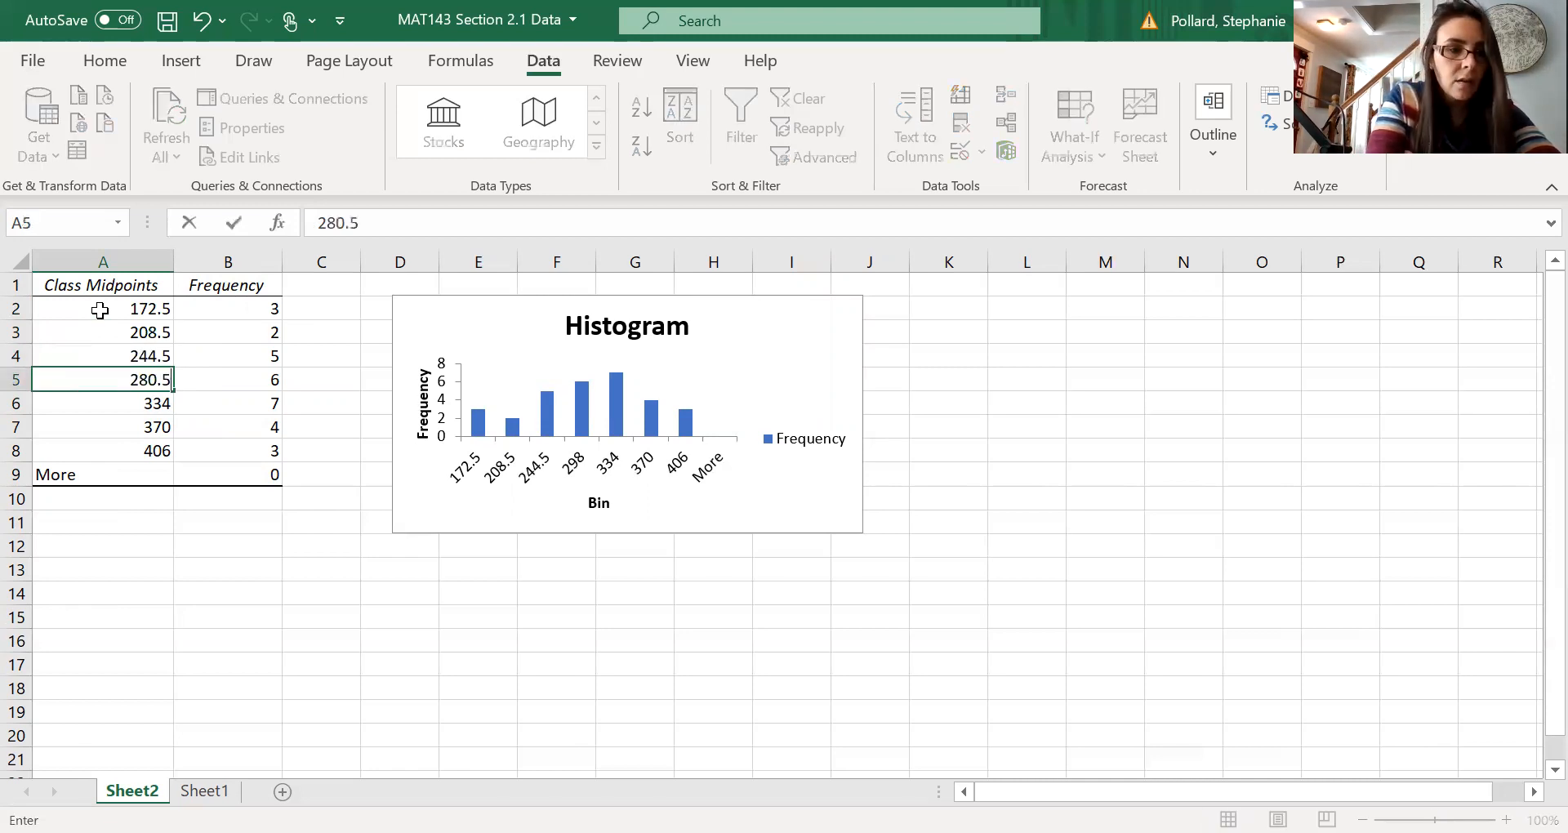
{"action": "key", "text": "Return"}
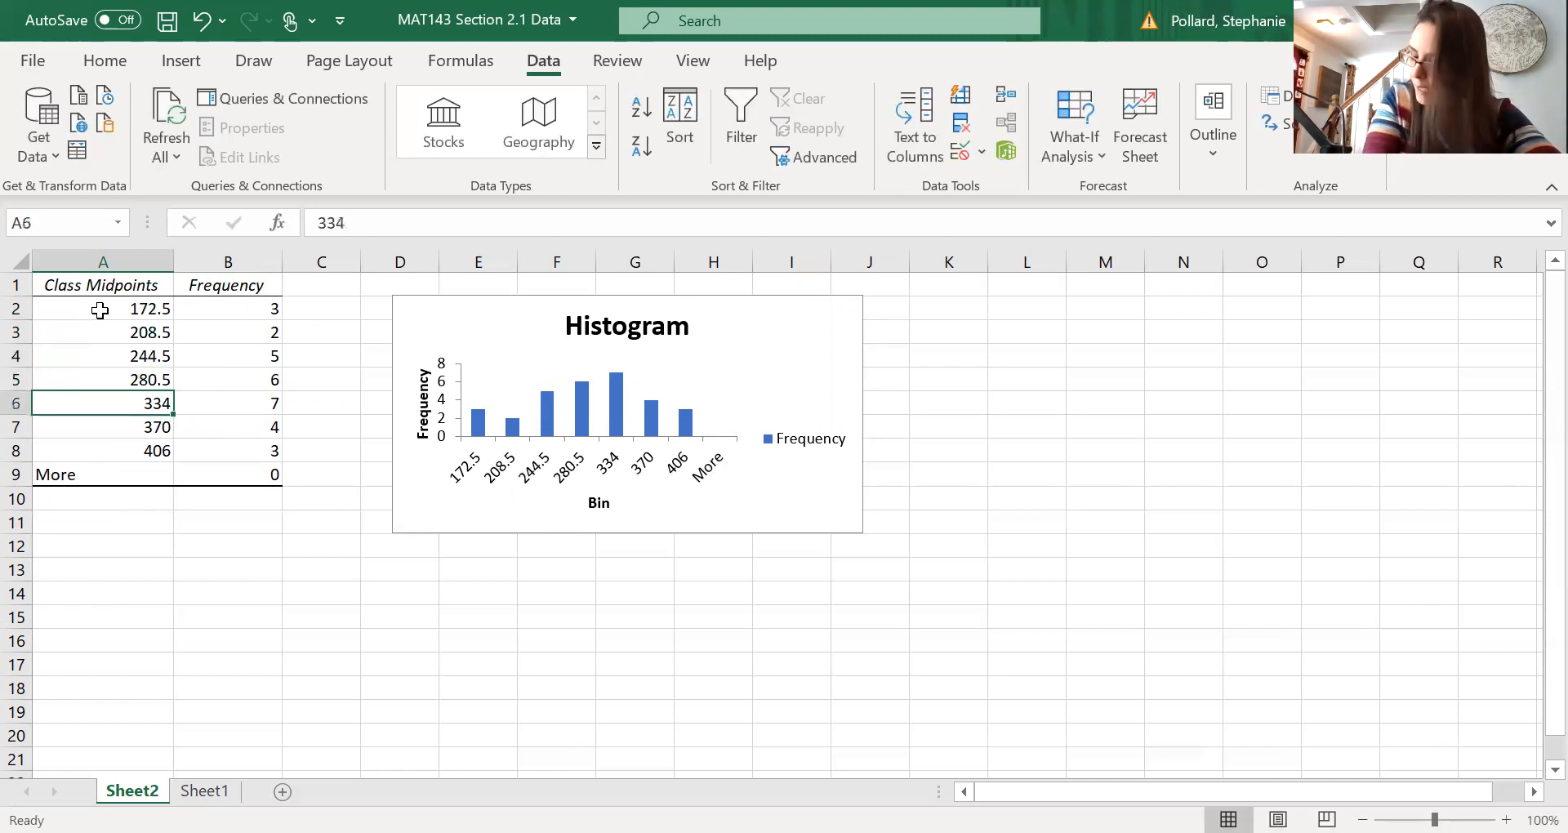
Step: Enter the class midpoints 316.5 and 352.5 in cells A6 and A7
{"action": "type", "text": "316"}
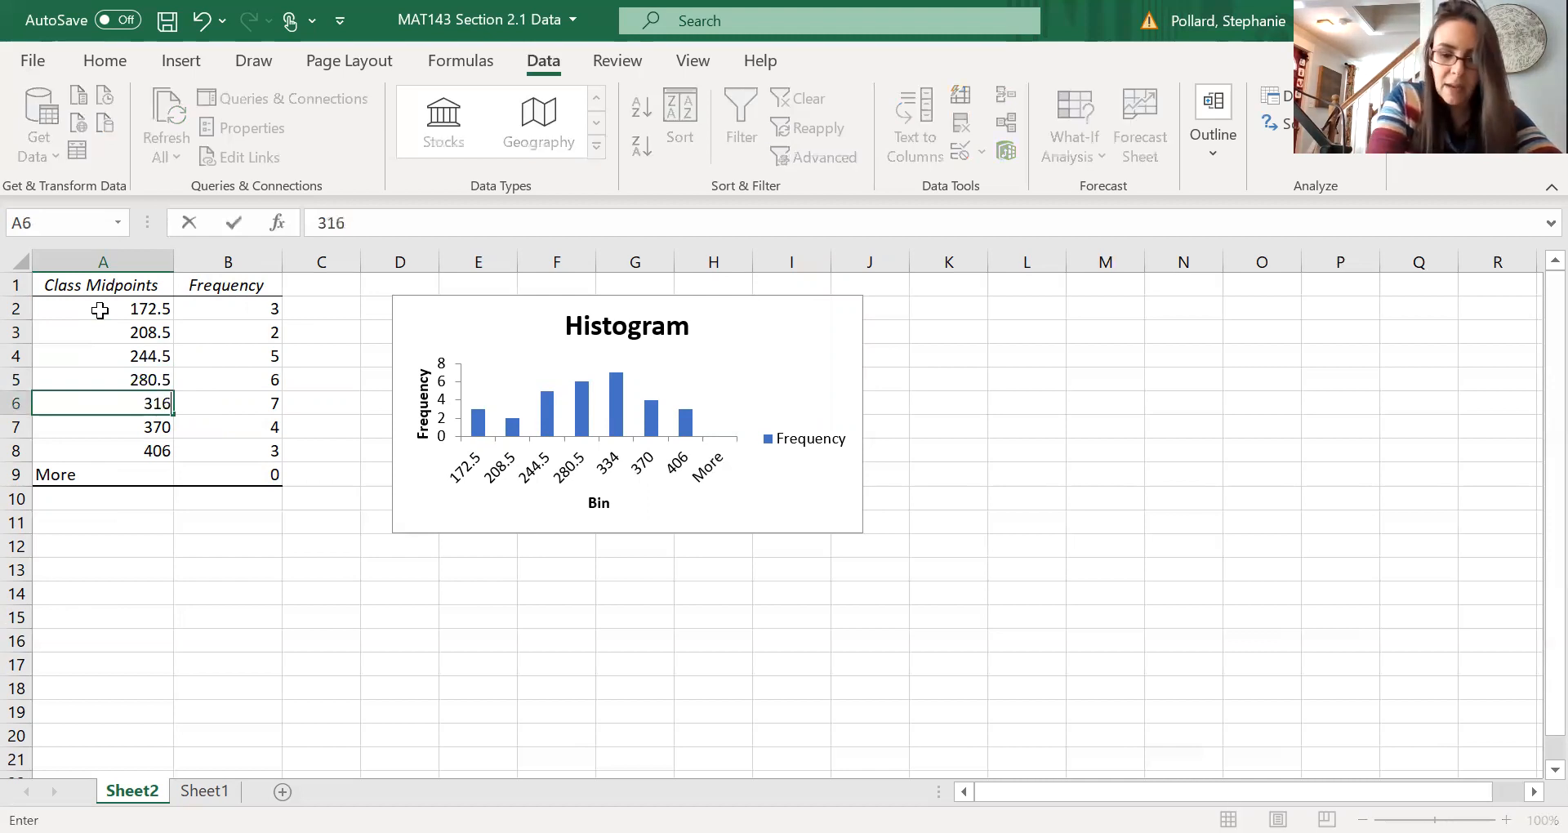
{"action": "type", "text": "."}
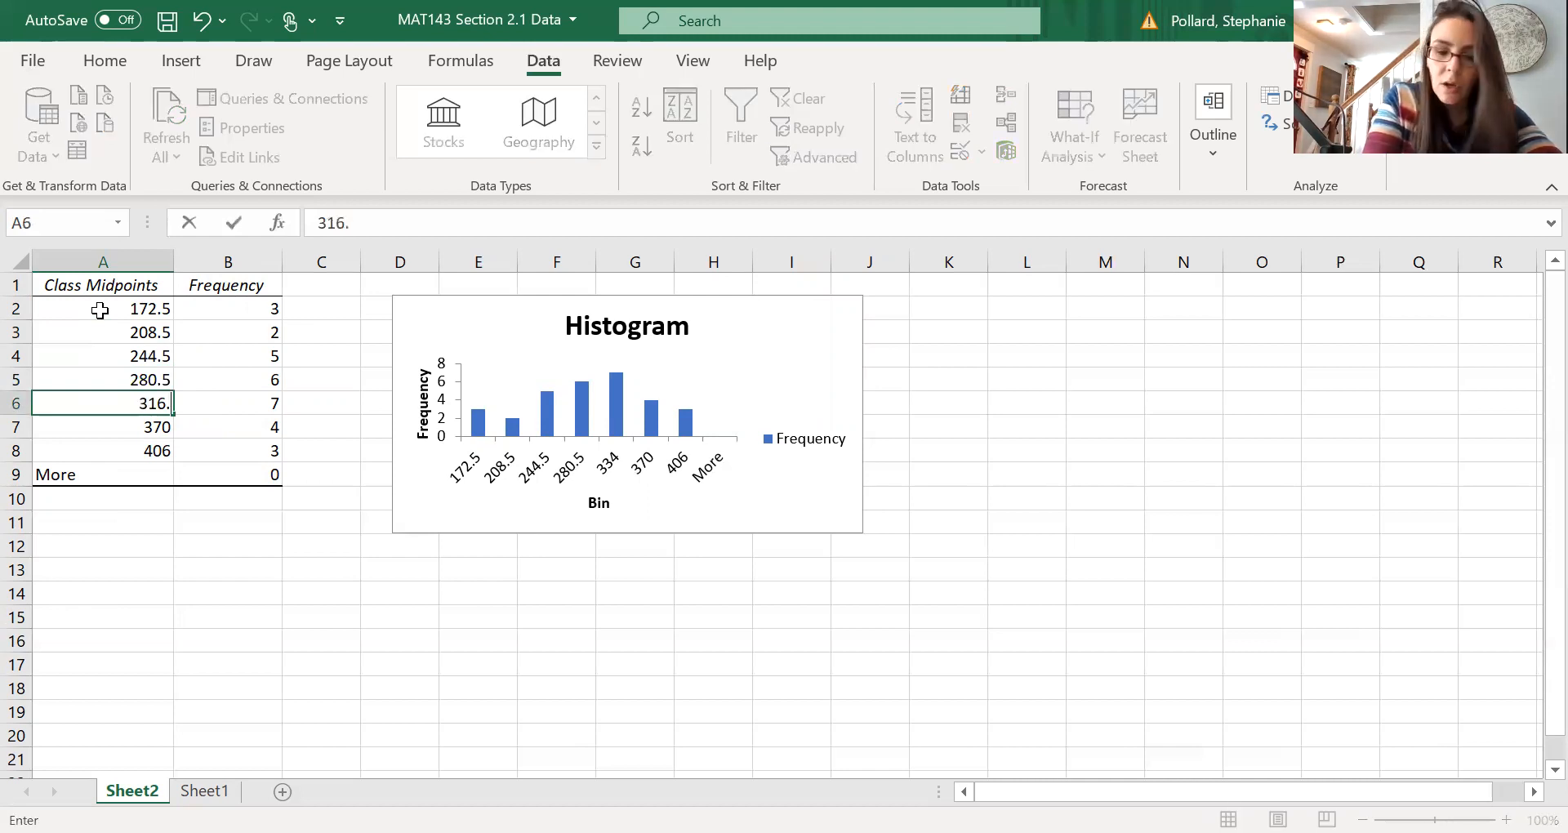
{"action": "type", "text": "5"}
{"action": "key", "text": "Return"}
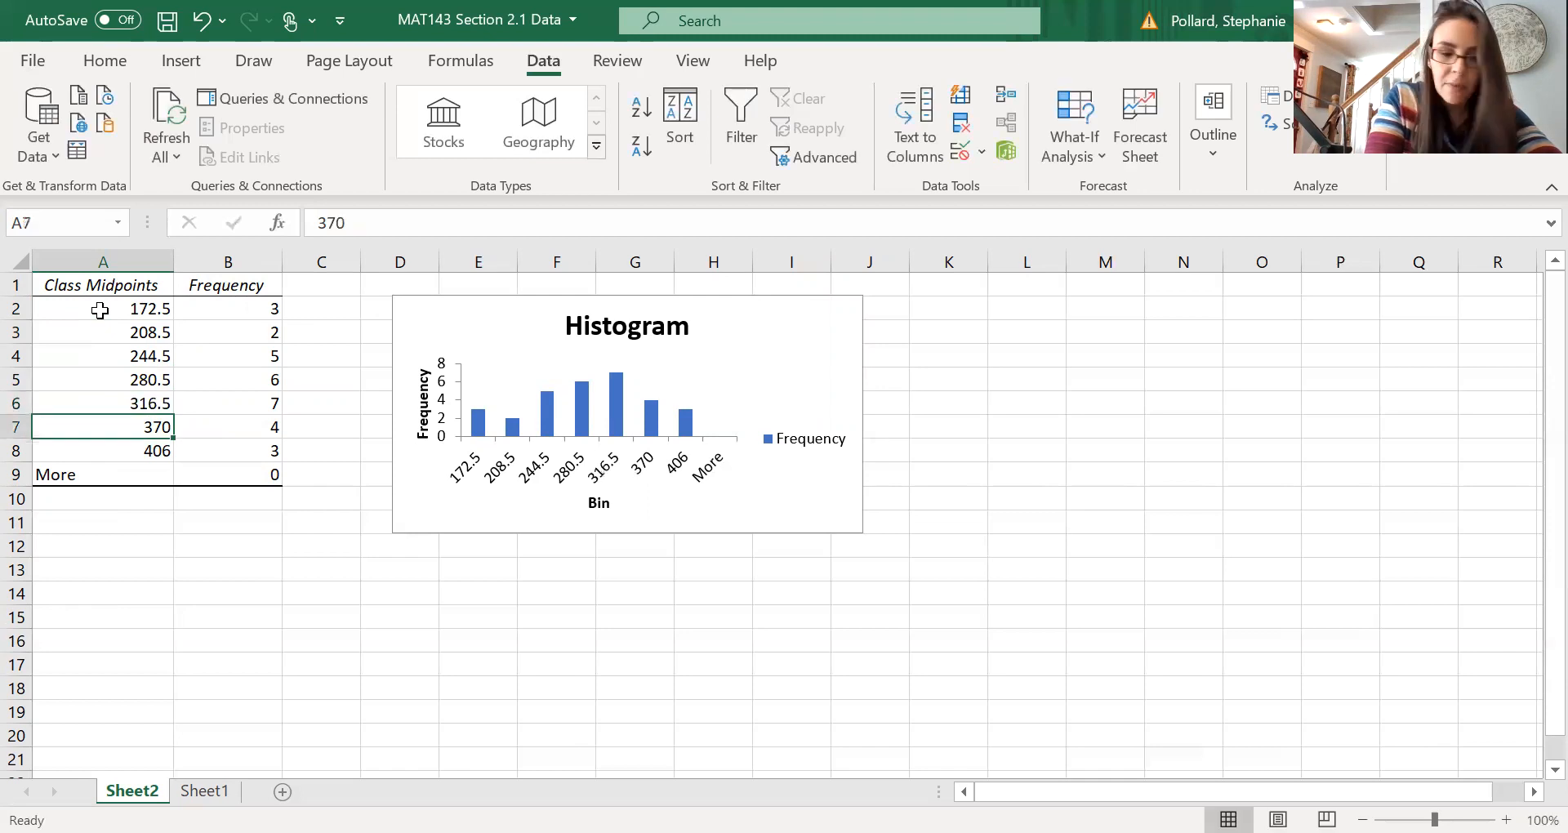
{"action": "type", "text": "352"}
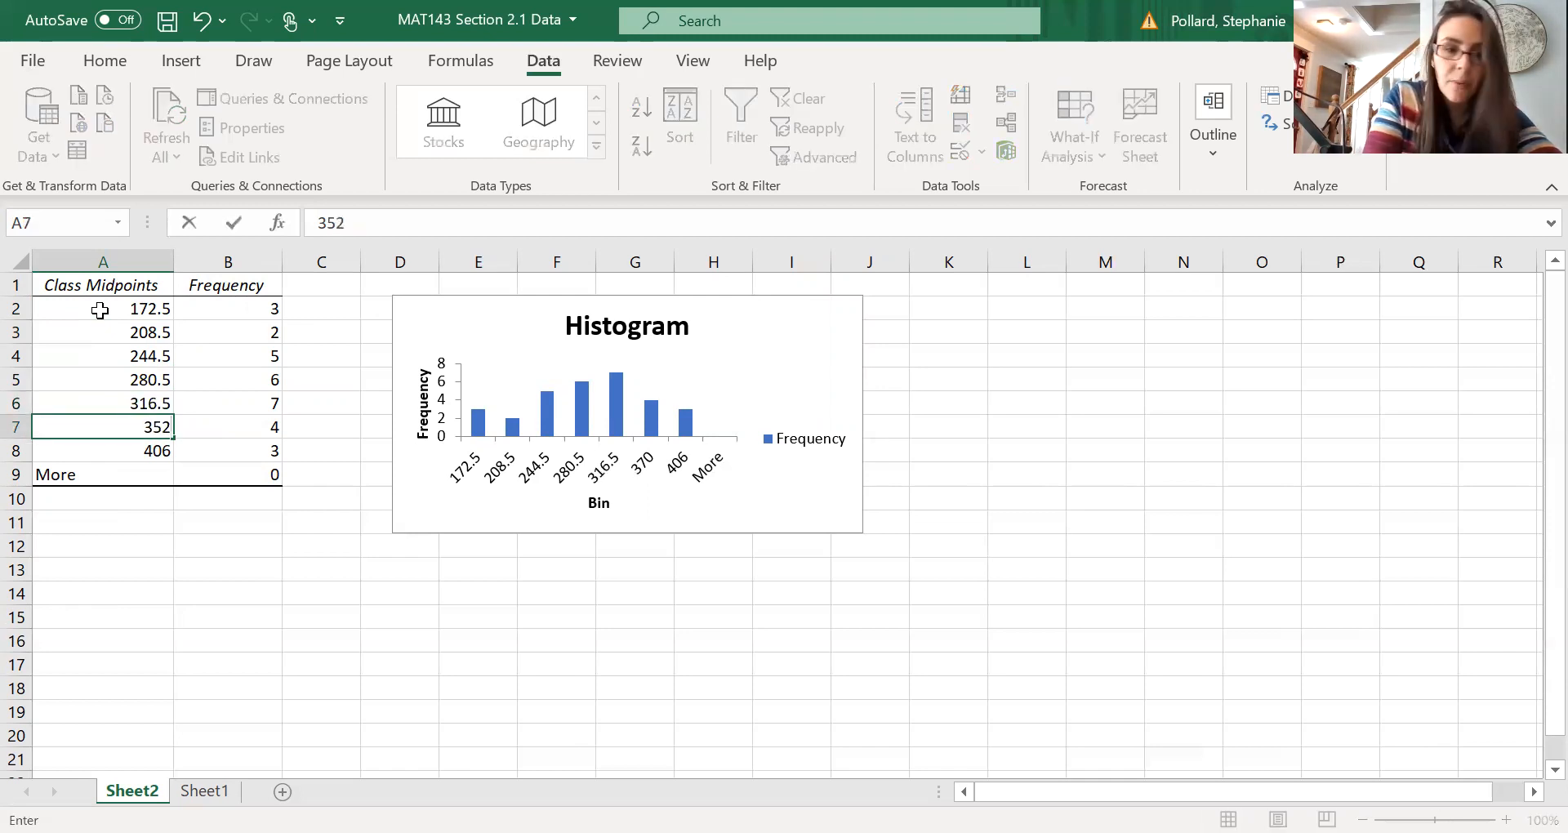
{"action": "type", "text": ".5"}
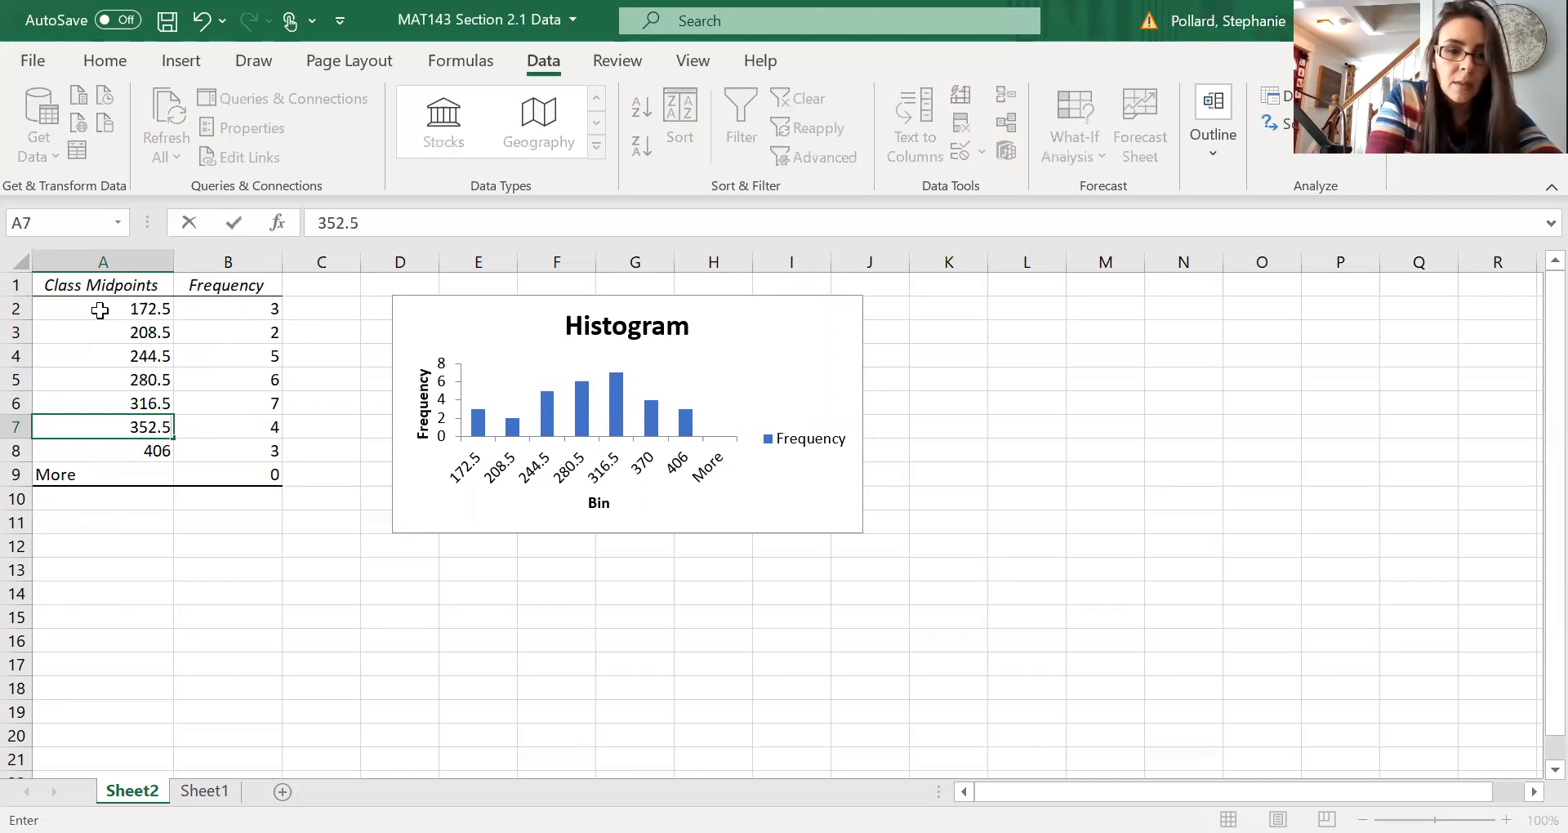
{"action": "key", "text": "Return"}
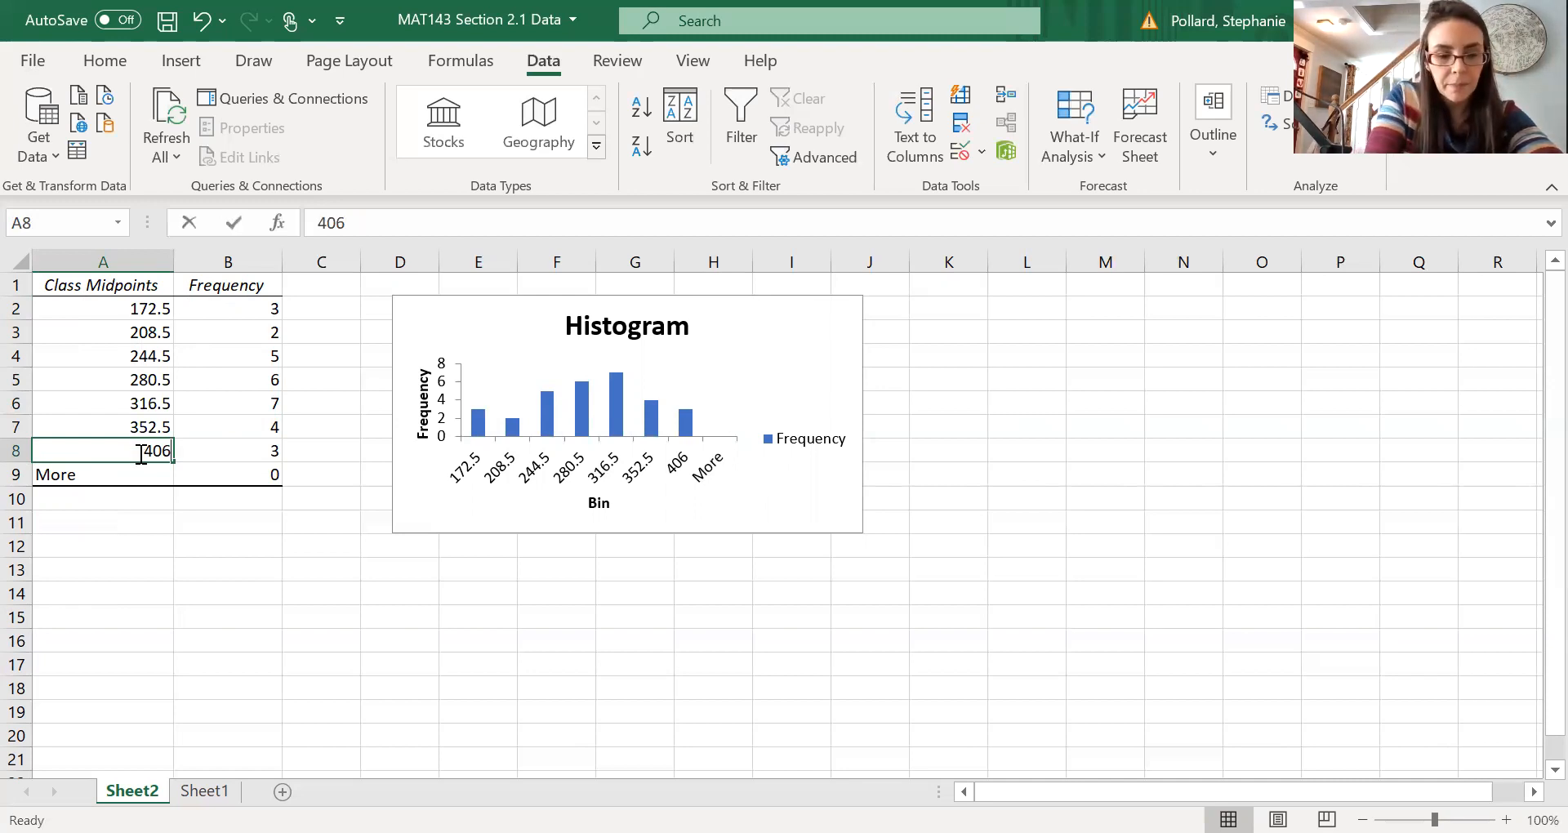
Step: Enter the last class midpoint, 388.5, in cell A8
{"action": "type", "text": "399"}
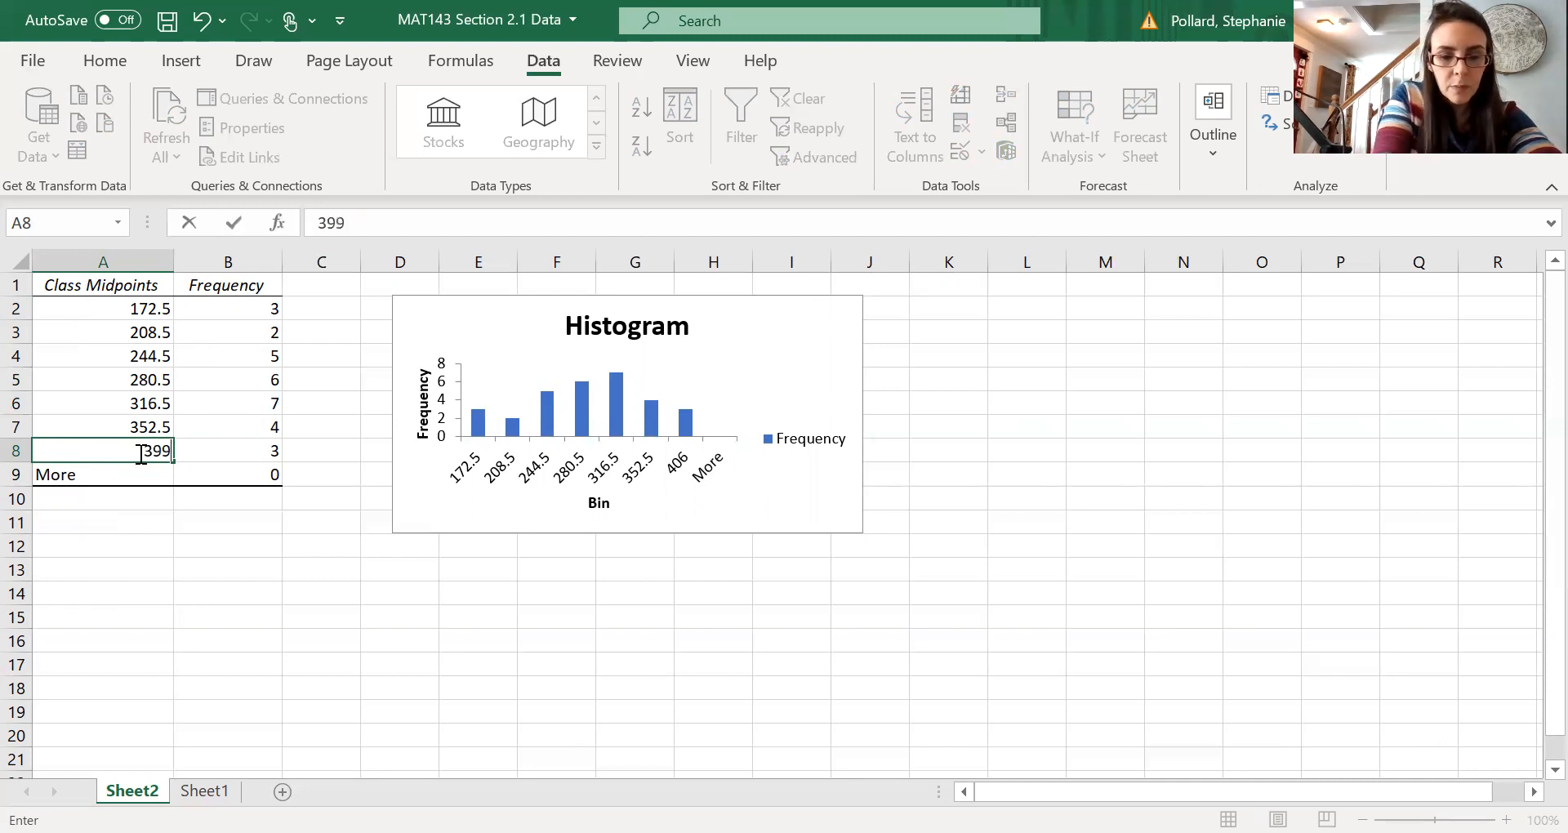
{"action": "key", "text": "BackSpace"}
{"action": "type", "text": "88"}
{"action": "key", "text": "BackSpace"}
{"action": "key", "text": "BackSpace"}
{"action": "key", "text": "BackSpace"}
{"action": "type", "text": "88.5"}
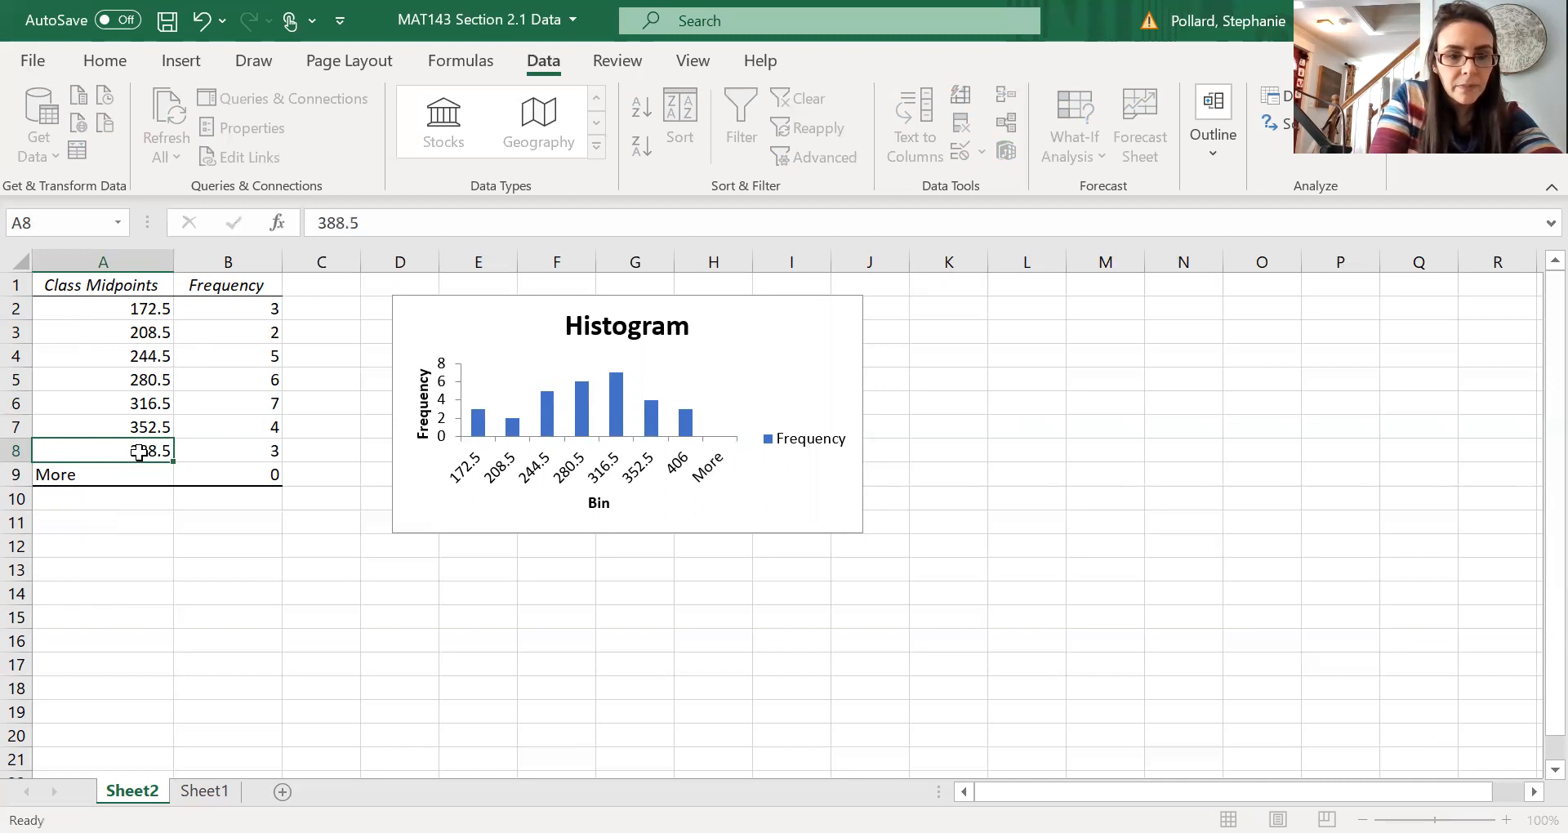
{"action": "key", "text": "Return"}
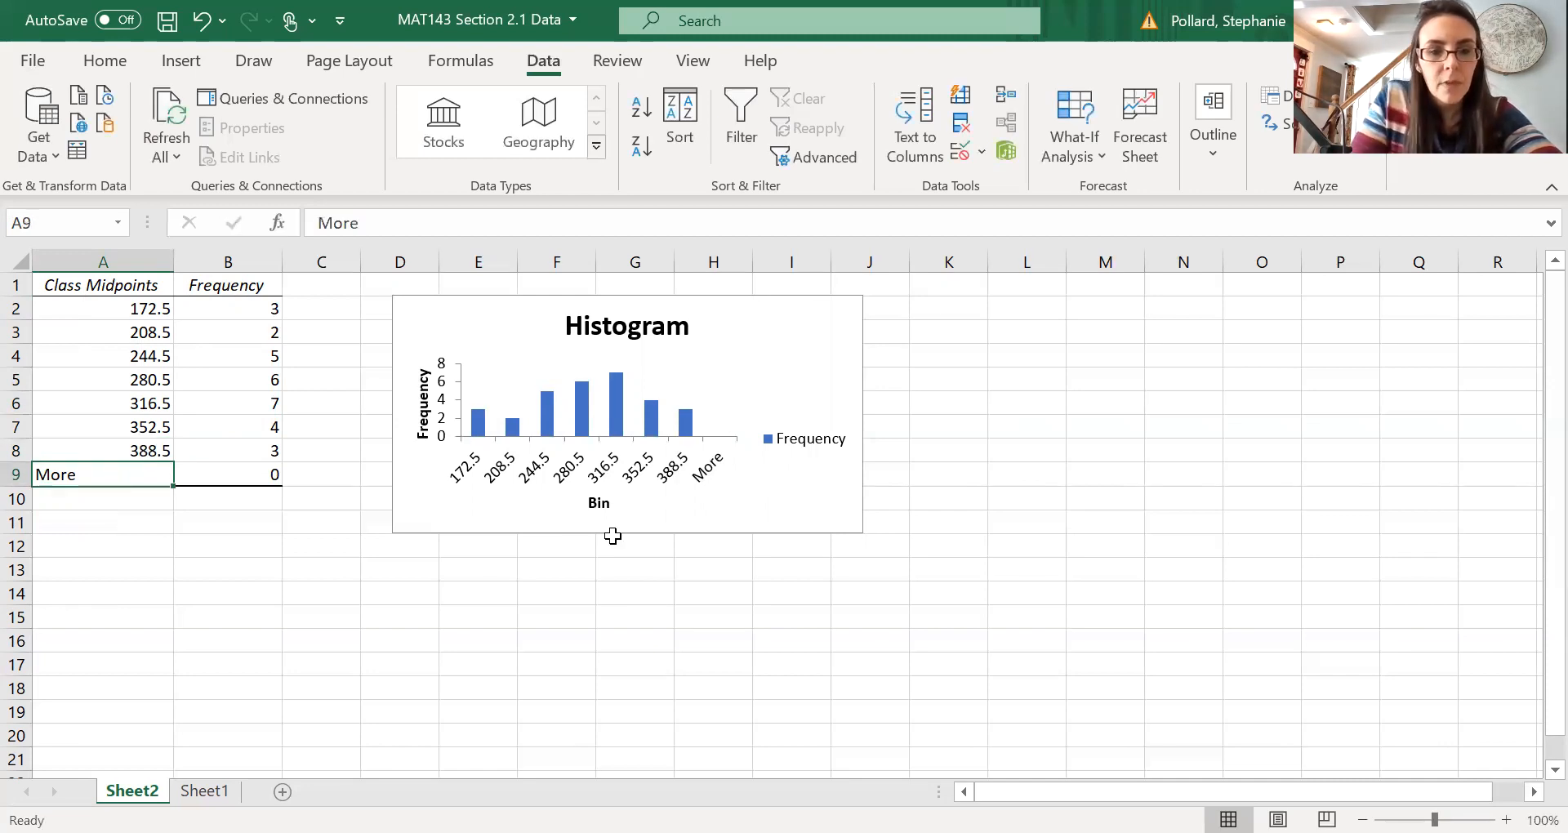
Step: Delete the entire "More" row, row 9, from the frequency table
{"action": "left_click", "coordinate": [168, 546]}
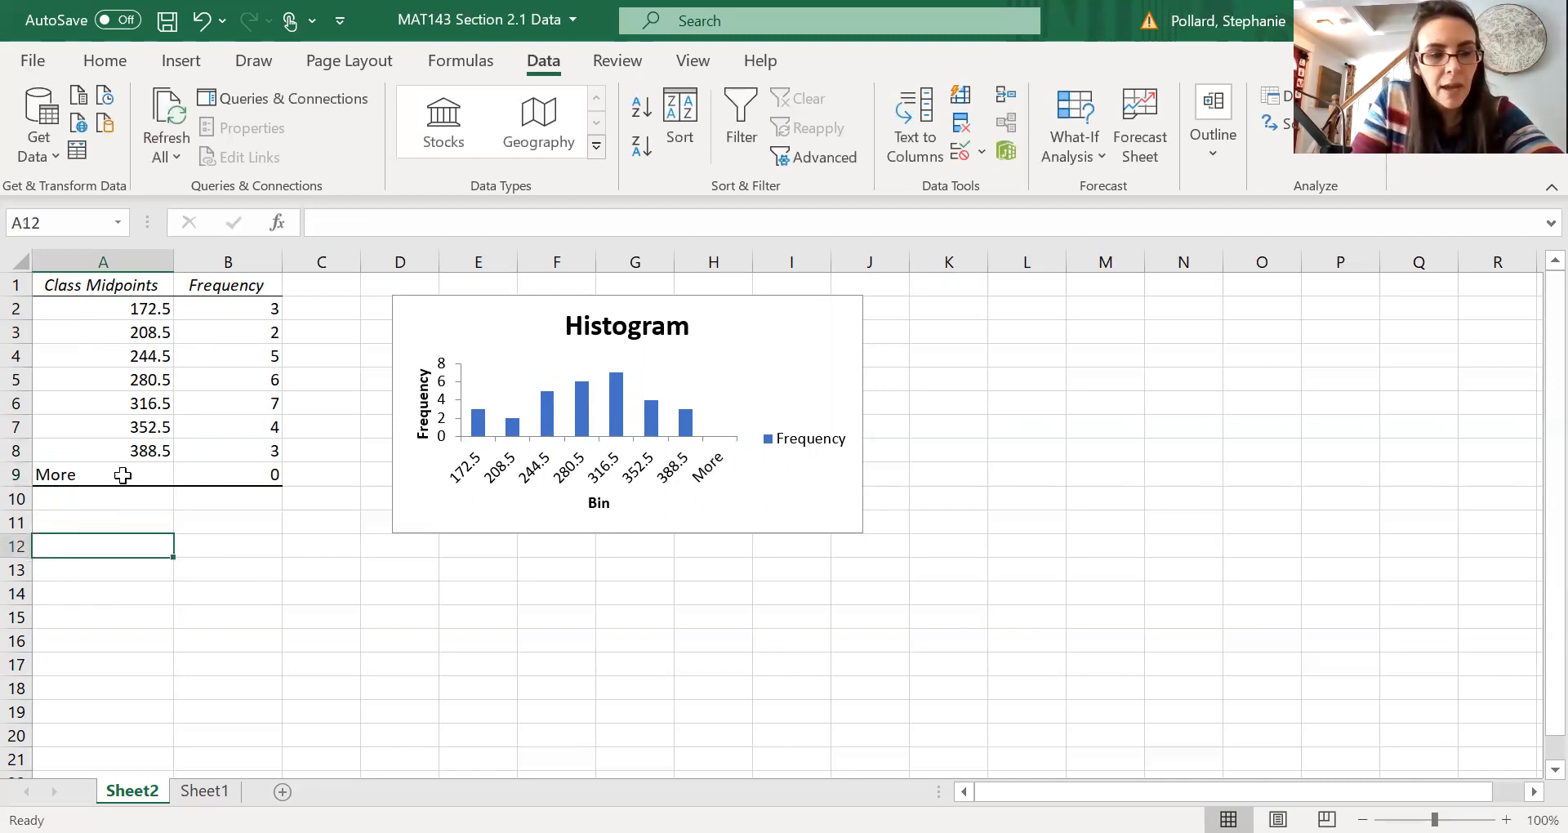
{"action": "left_click", "coordinate": [16, 473]}
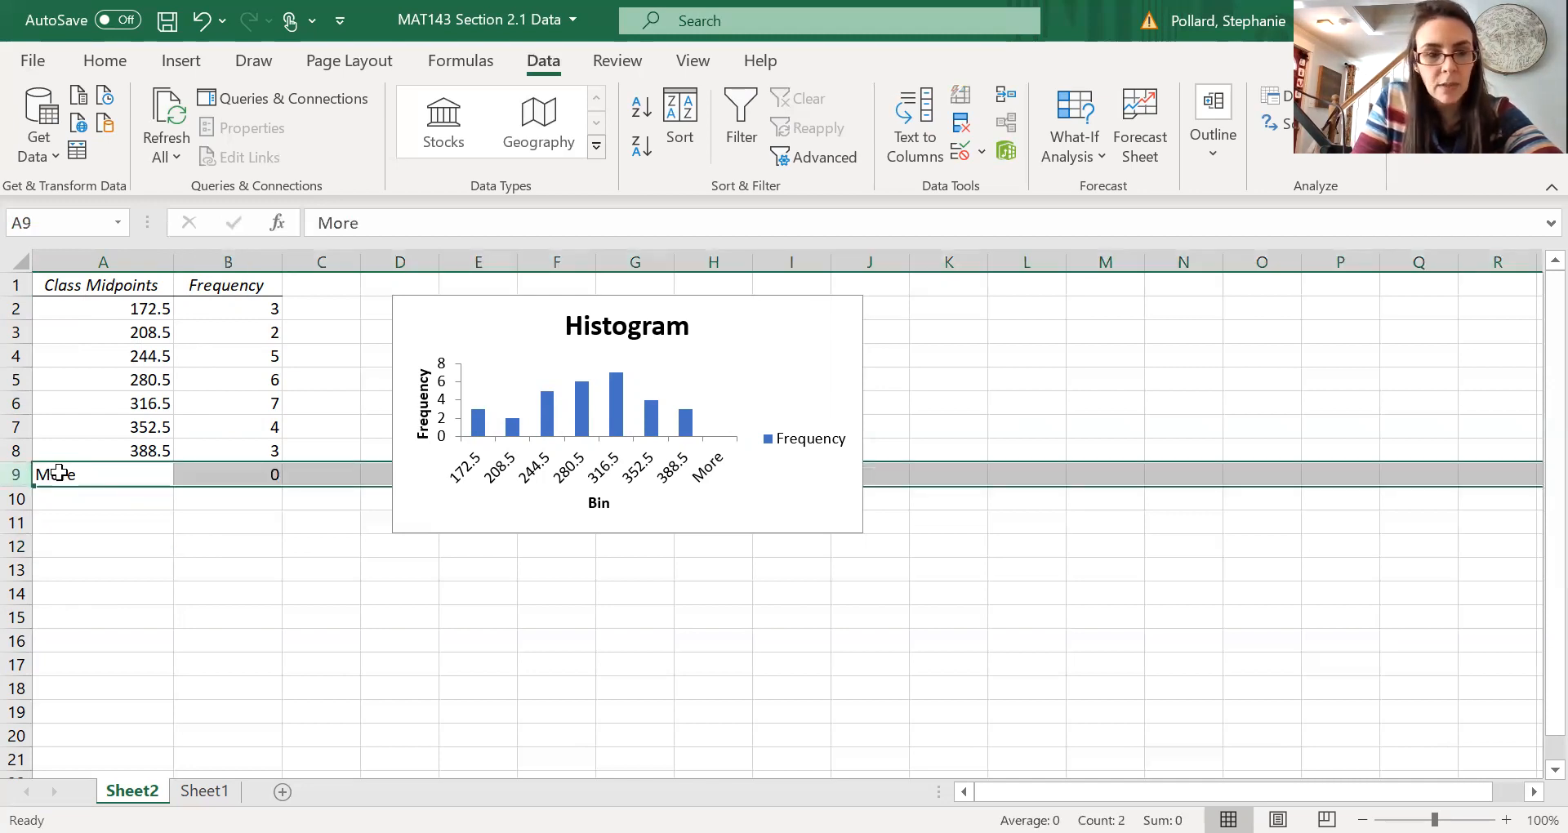
{"action": "right_click", "coordinate": [59, 474]}
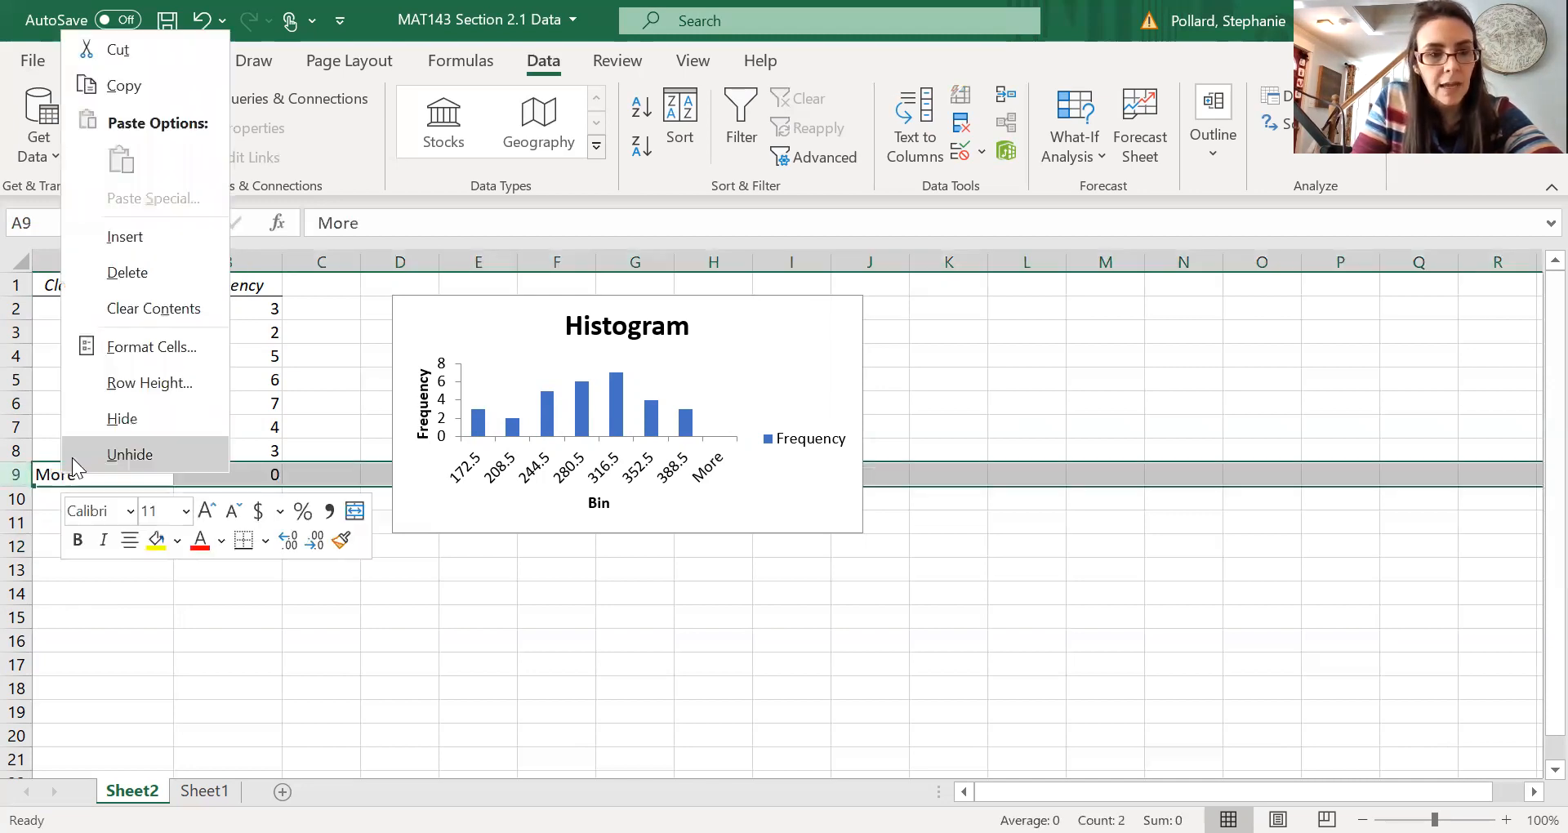
{"action": "left_click", "coordinate": [129, 272]}
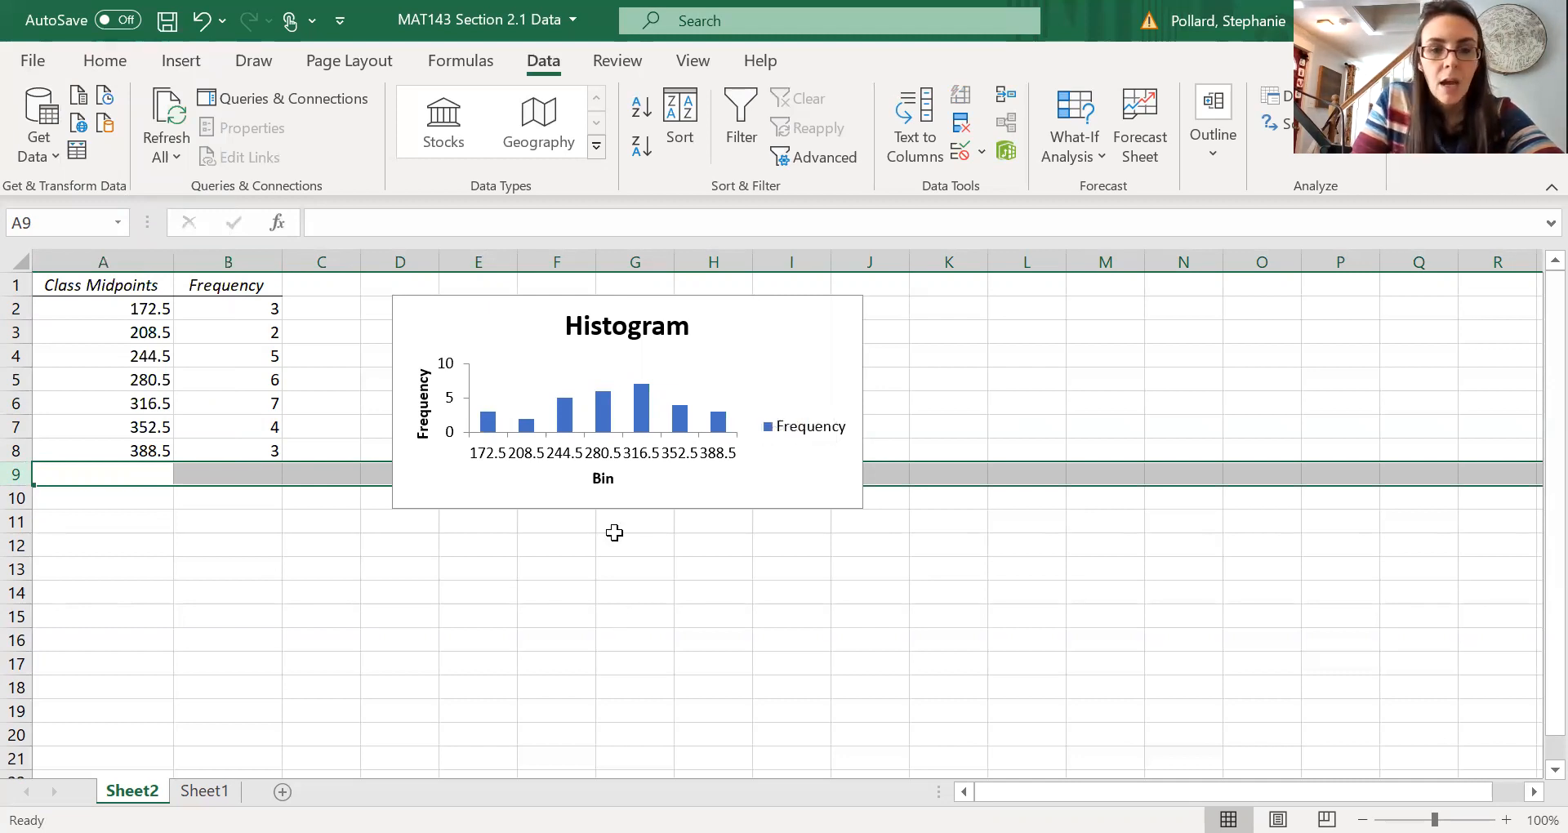
Step: Change the histogram's horizontal axis title to "Class Midpoints"
{"action": "left_click", "coordinate": [606, 478]}
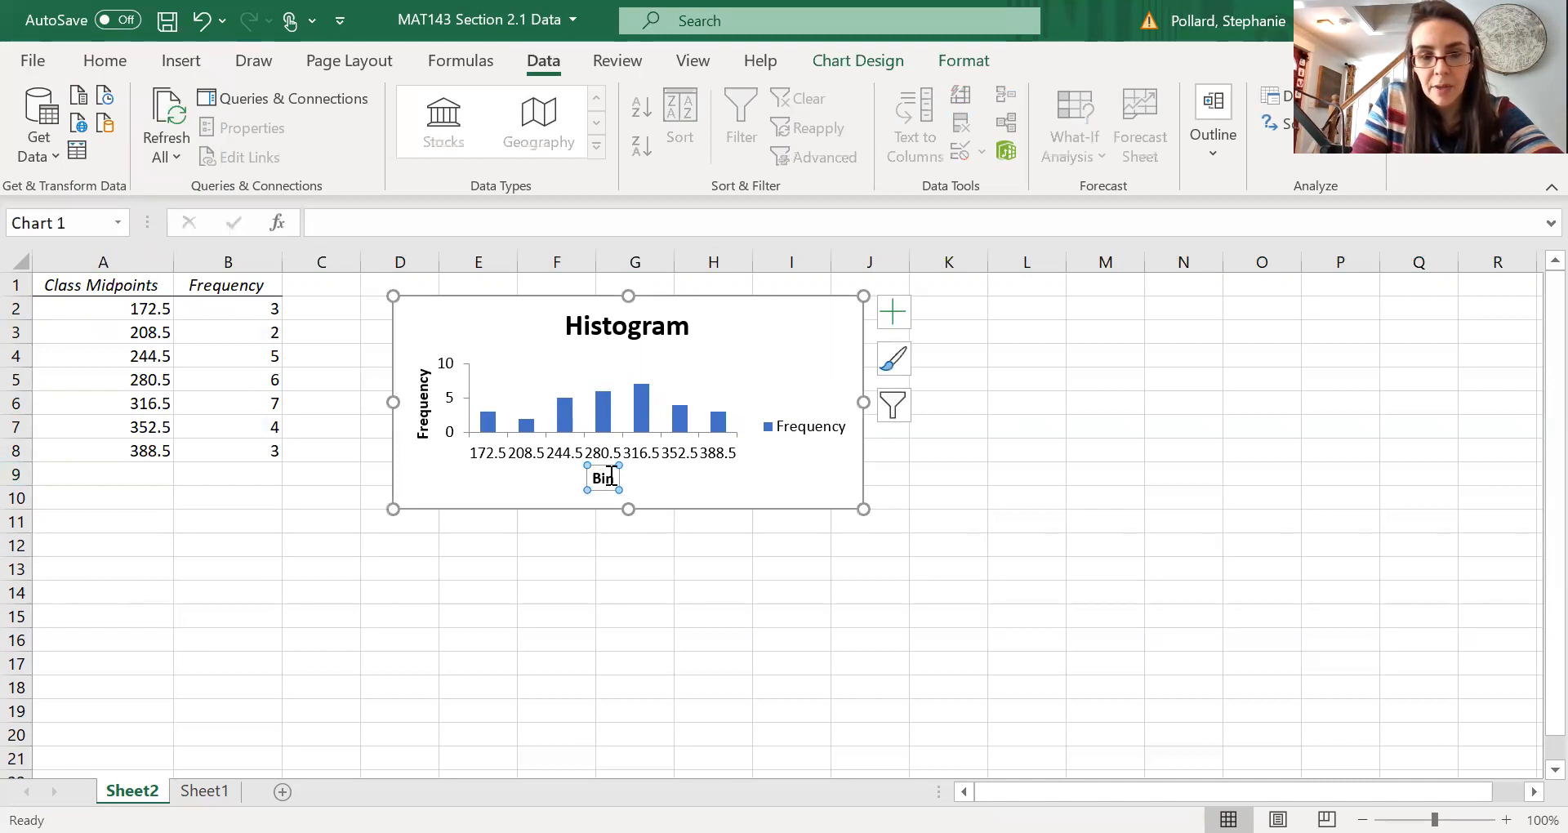
{"action": "double_click", "coordinate": [609, 477]}
{"action": "key", "text": "BackSpace"}
{"action": "type", "text": "Class Mid"}
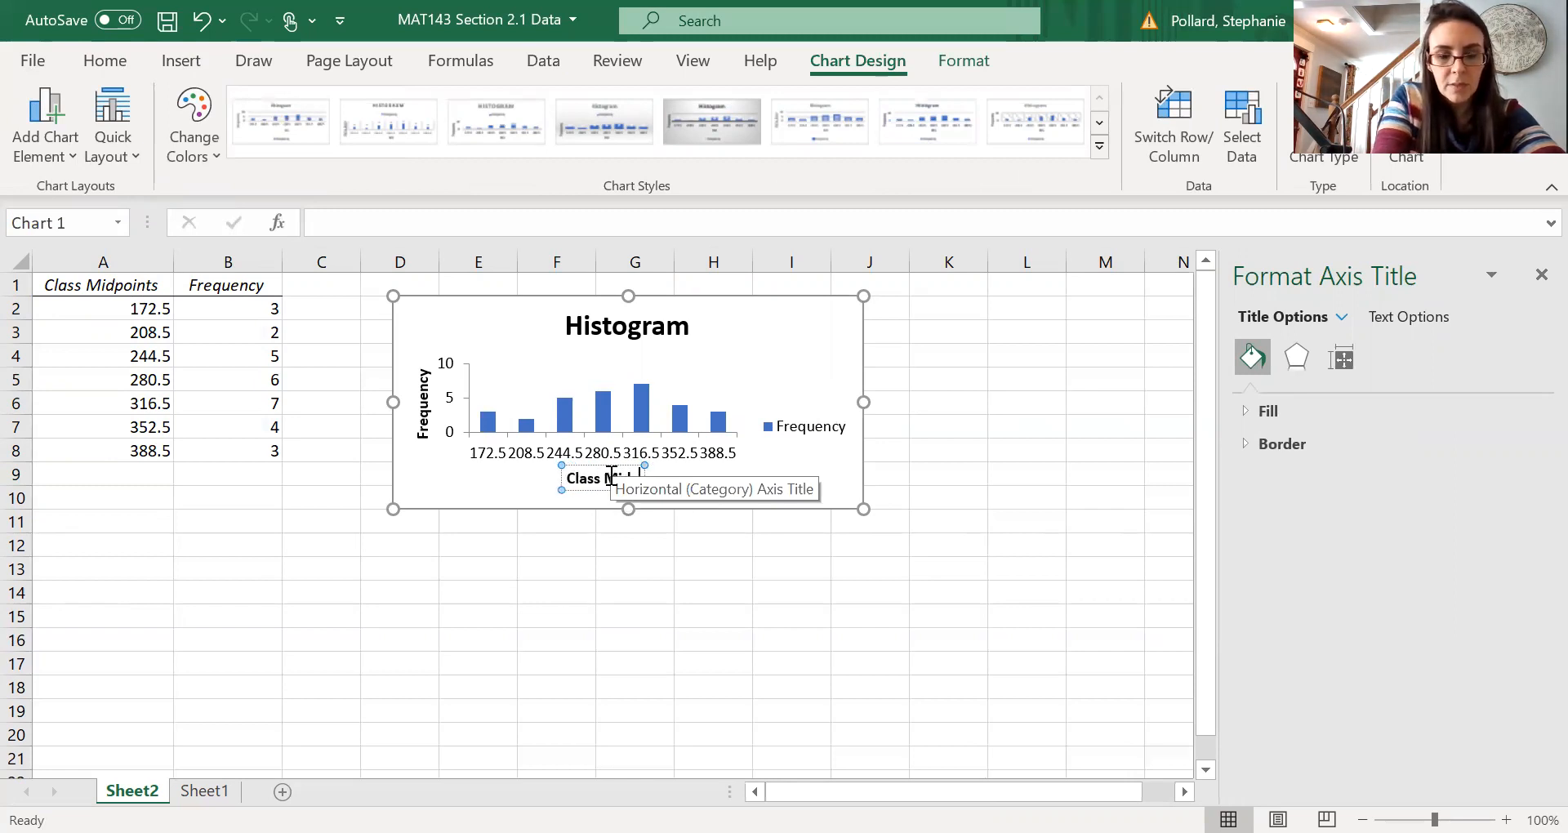
{"action": "type", "text": "points"}
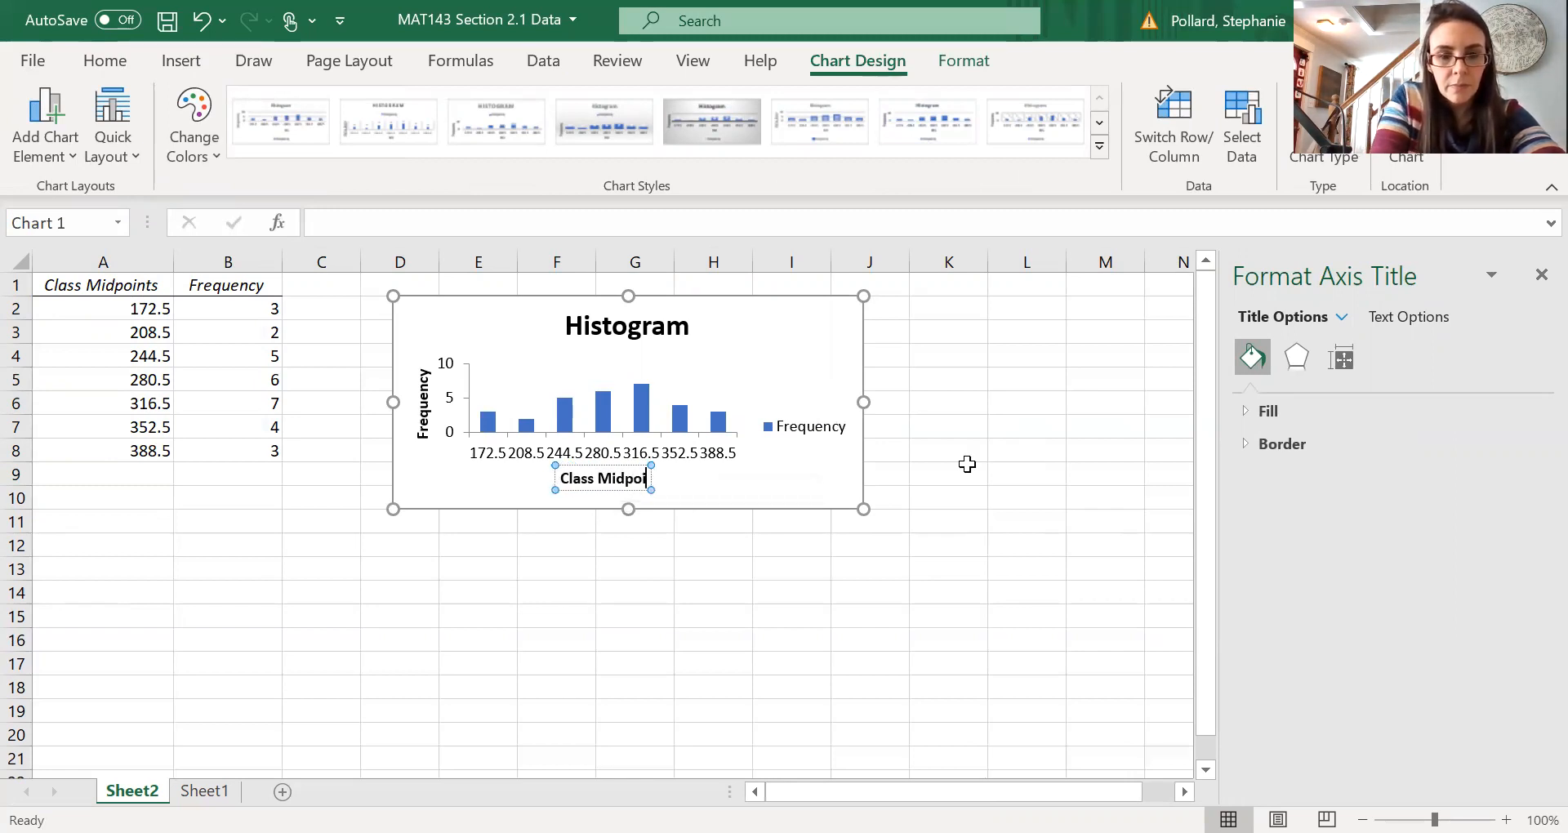
{"action": "key", "text": "Return"}
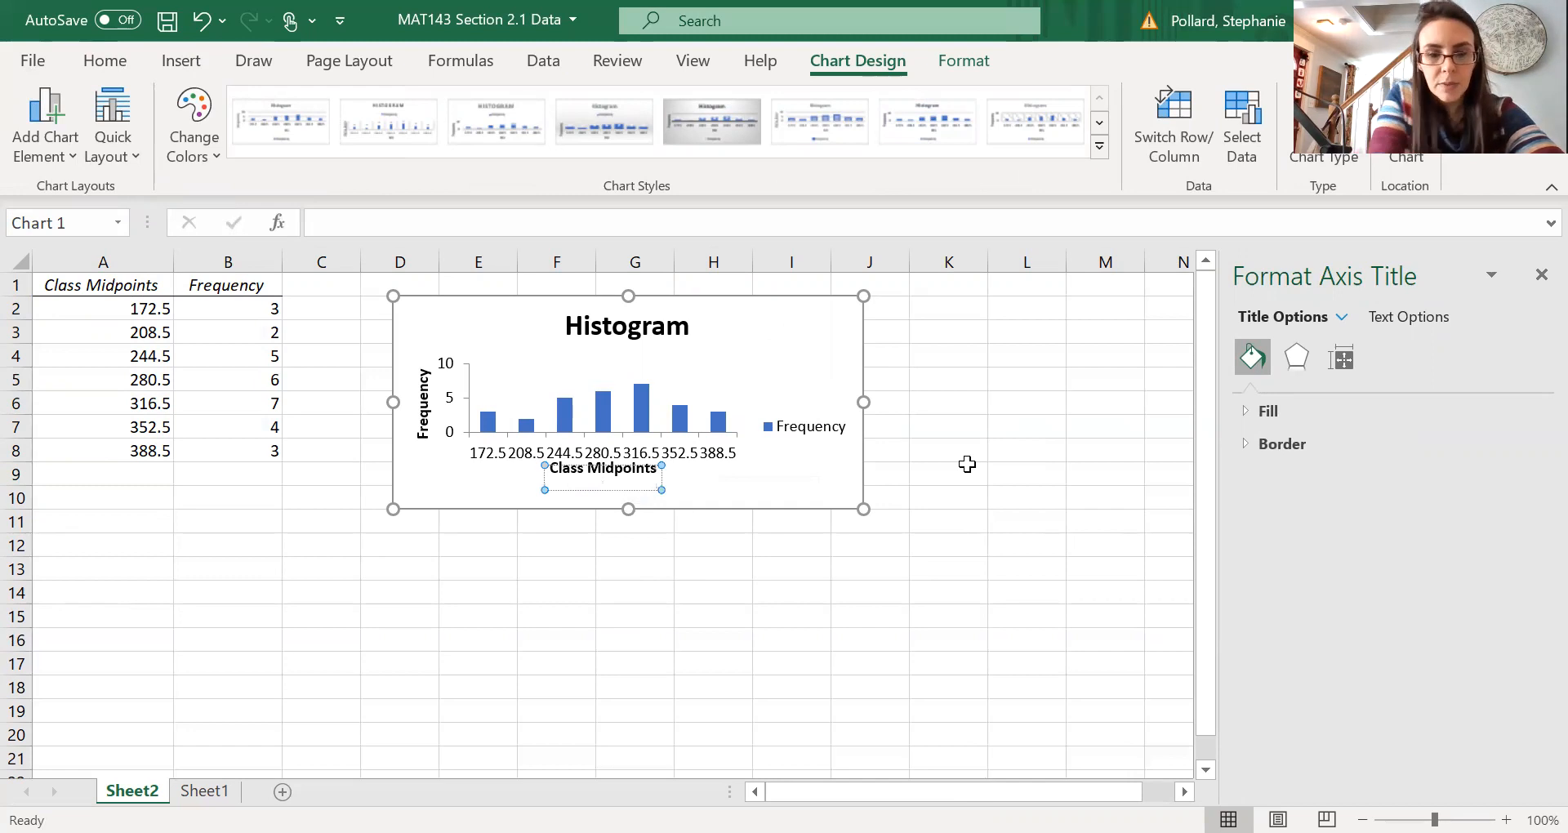
Step: Remove the extra line below "Class Midpoints" in the histogram's horizontal axis title and leave the chart
{"action": "key", "text": "BackSpace"}
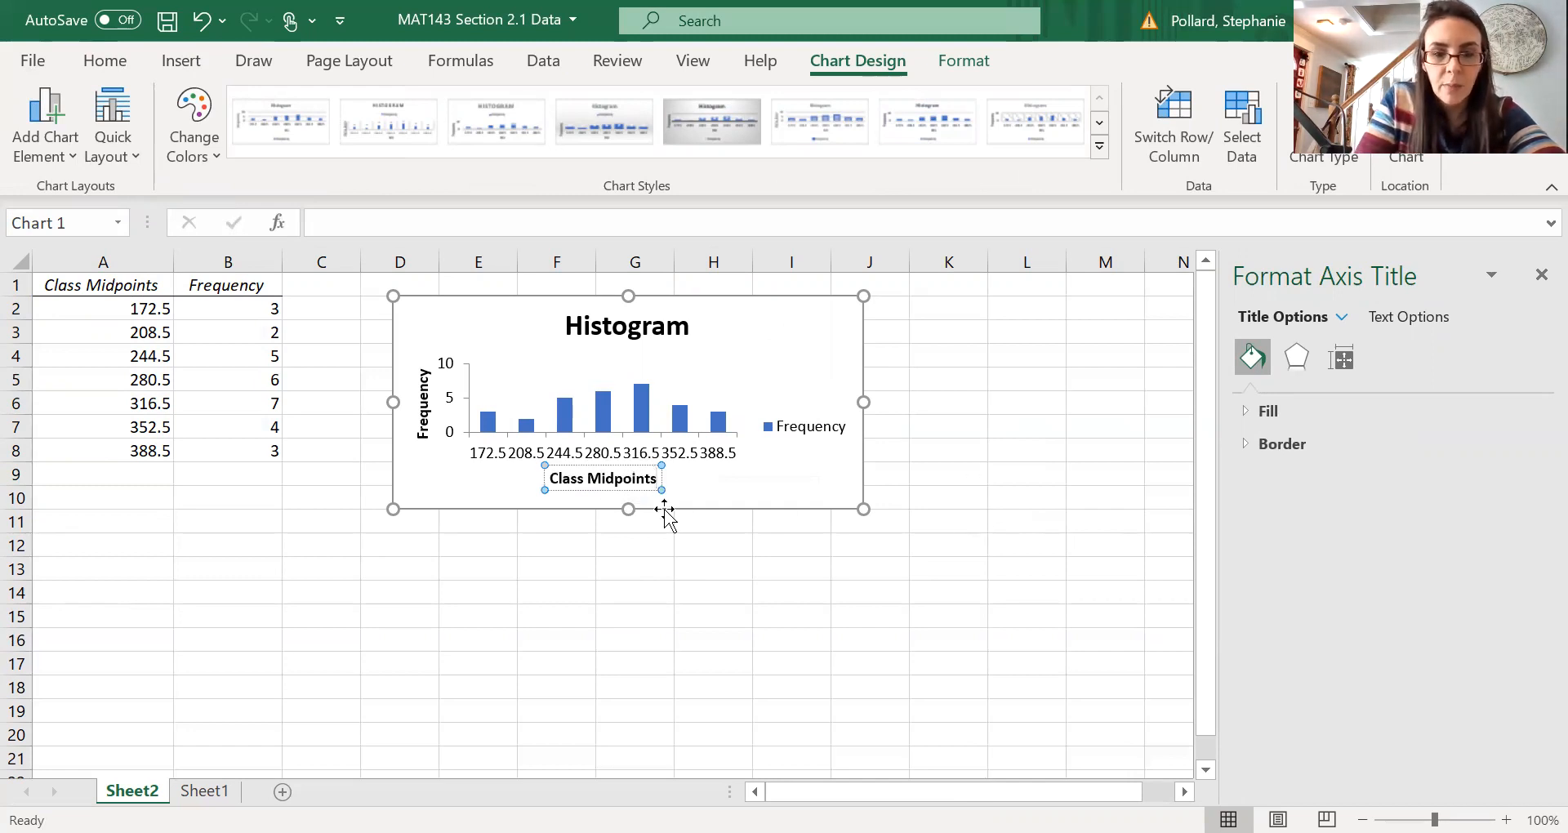
{"action": "left_click", "coordinate": [1046, 494]}
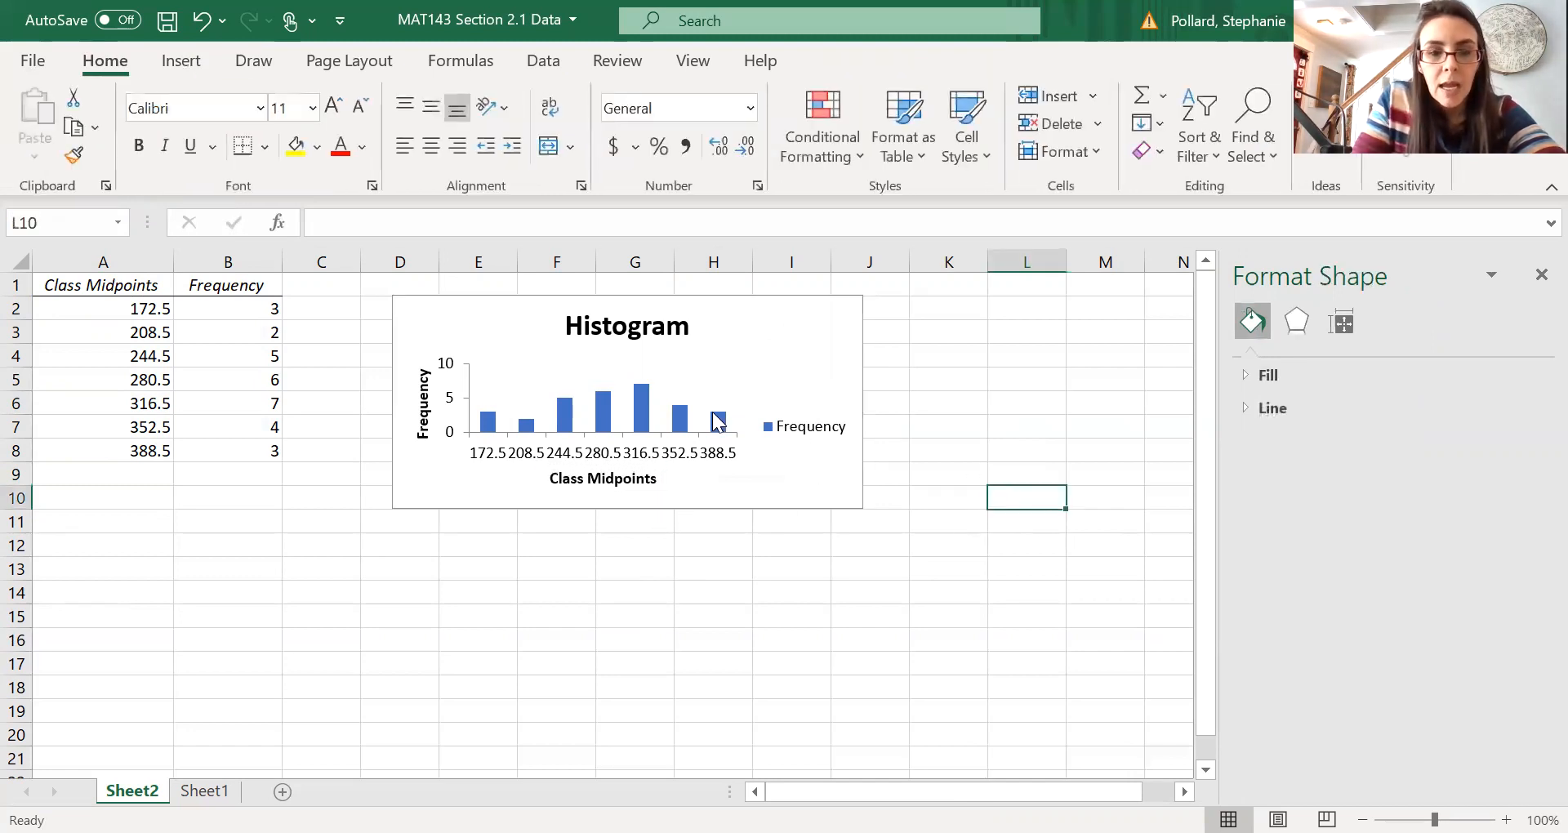
Step: Give the histogram's chart area a solid line border
{"action": "left_click", "coordinate": [718, 420]}
{"action": "left_click", "coordinate": [751, 398]}
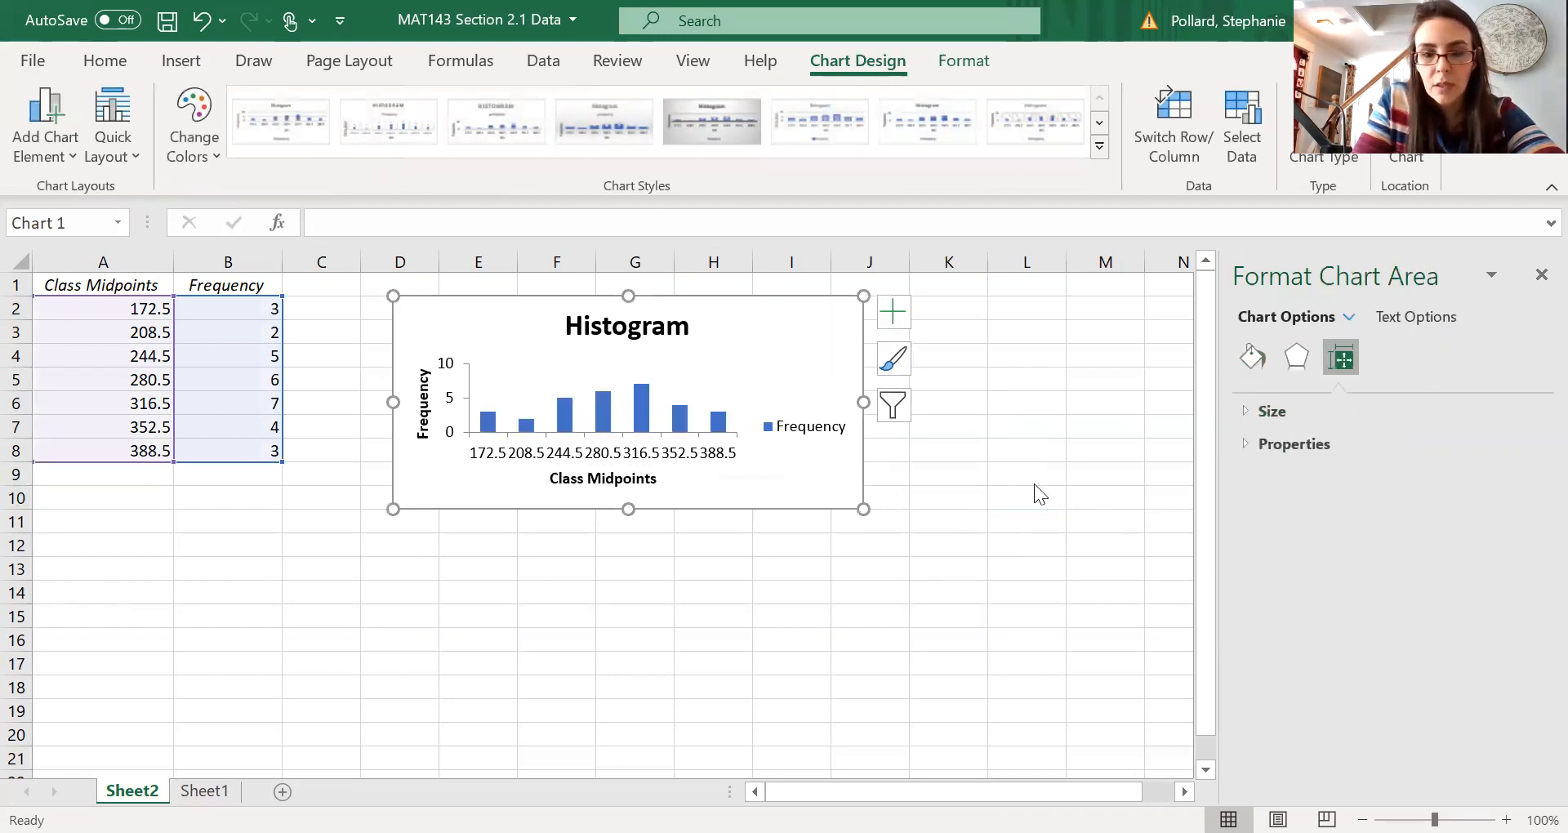
{"action": "left_click", "coordinate": [728, 360]}
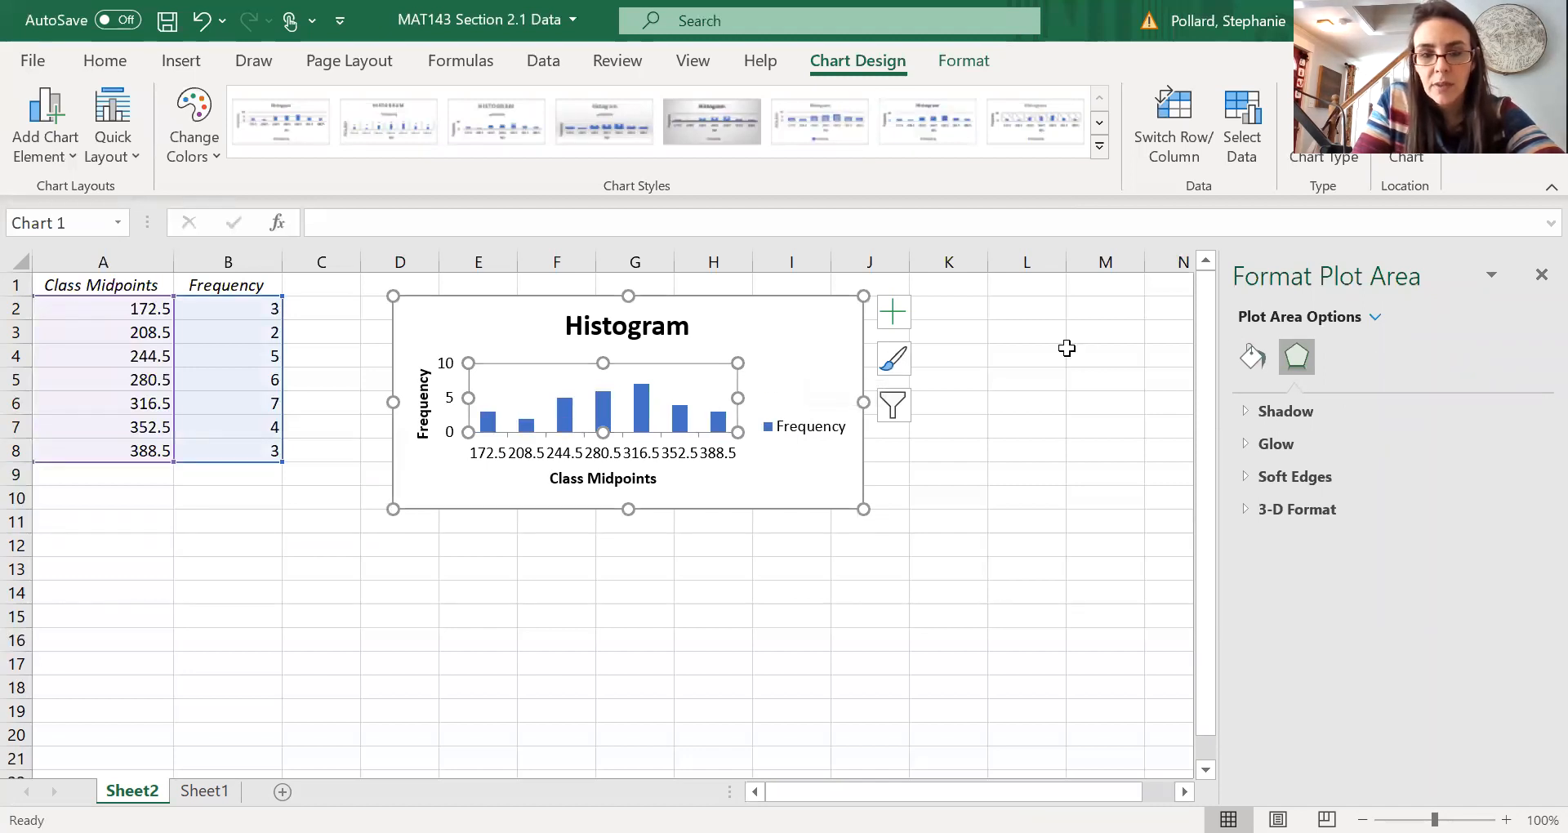
{"action": "left_click", "coordinate": [781, 388]}
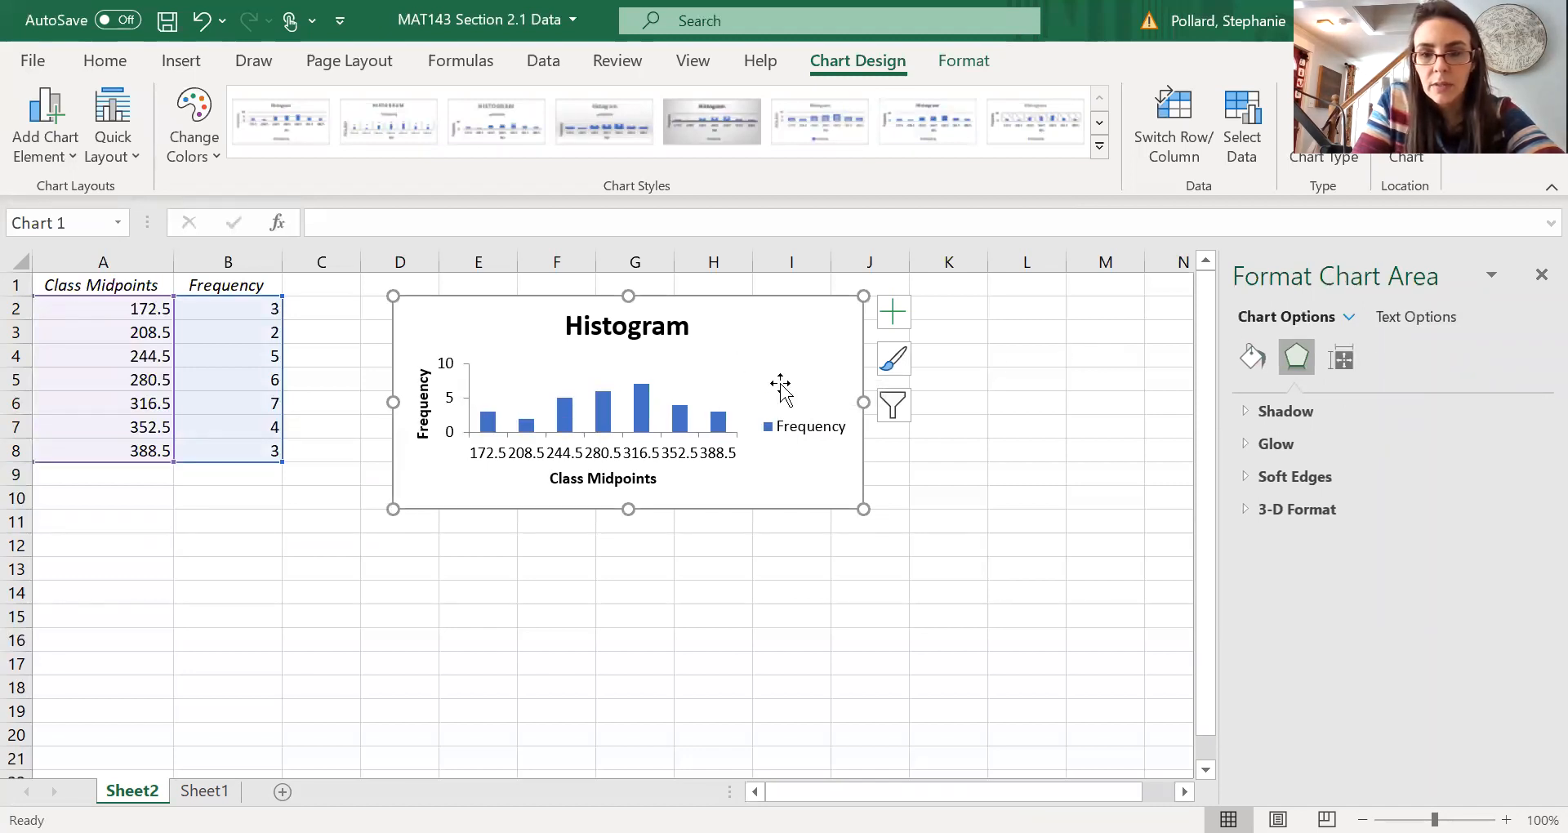
{"action": "left_click", "coordinate": [1245, 351]}
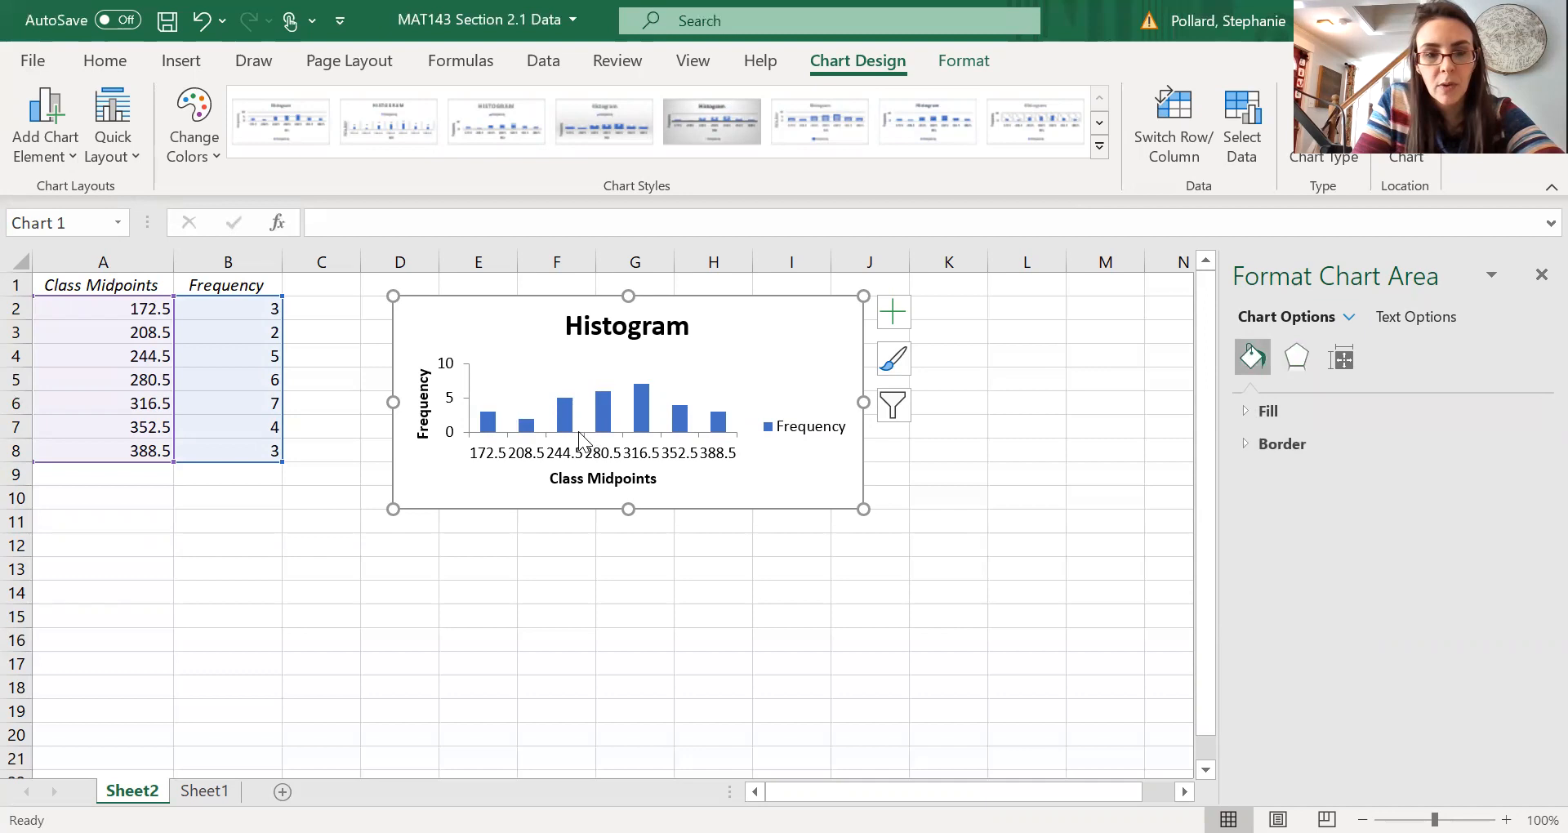
{"action": "left_click", "coordinate": [1261, 441]}
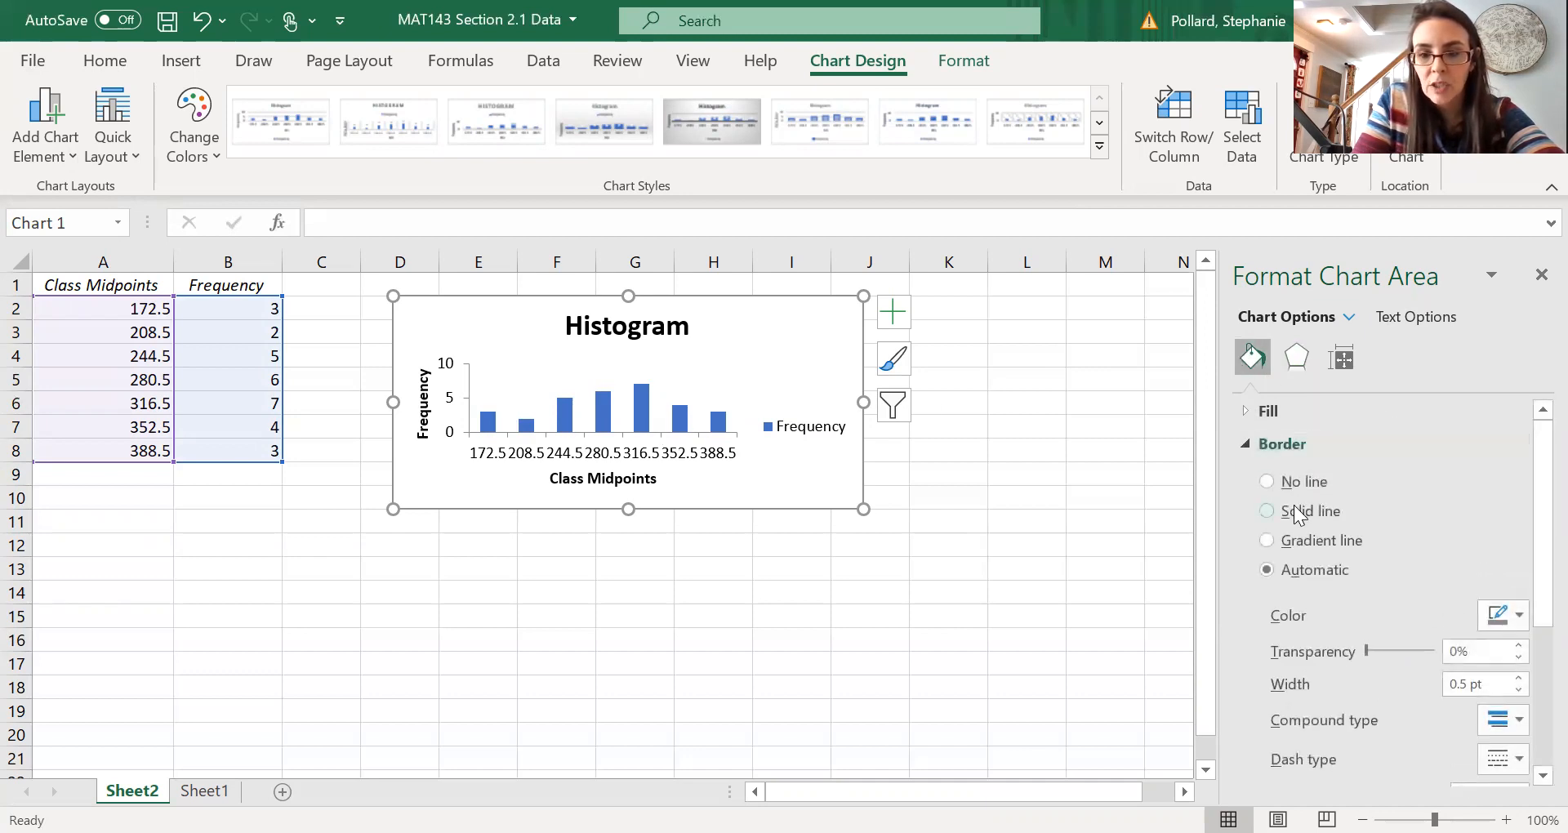
{"action": "left_click", "coordinate": [1294, 509]}
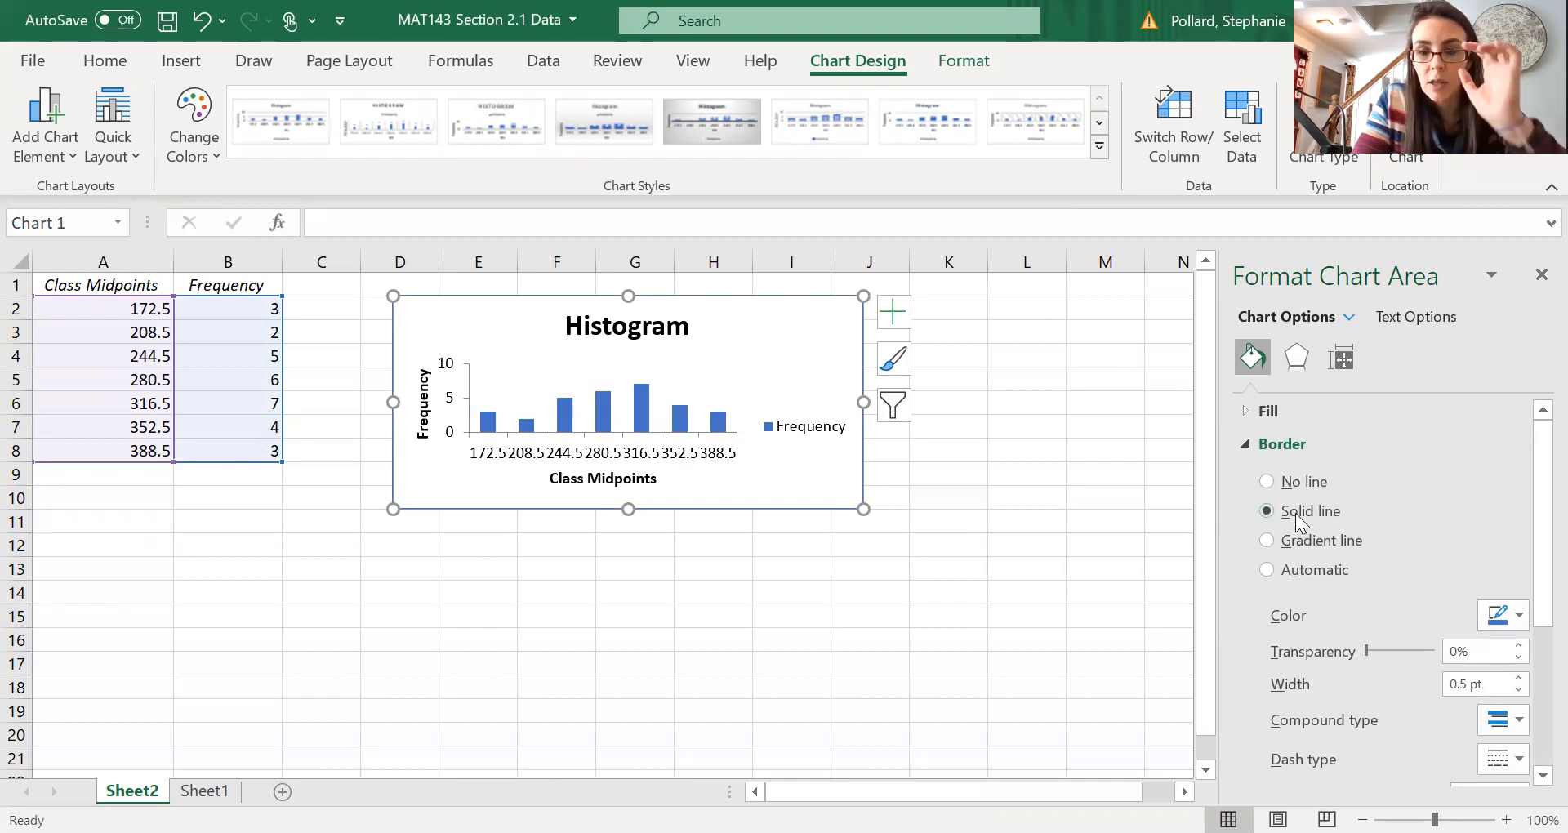
Step: Try gradient, texture and solid fills on the chart area, and settle on No fill
{"action": "left_click", "coordinate": [1268, 410]}
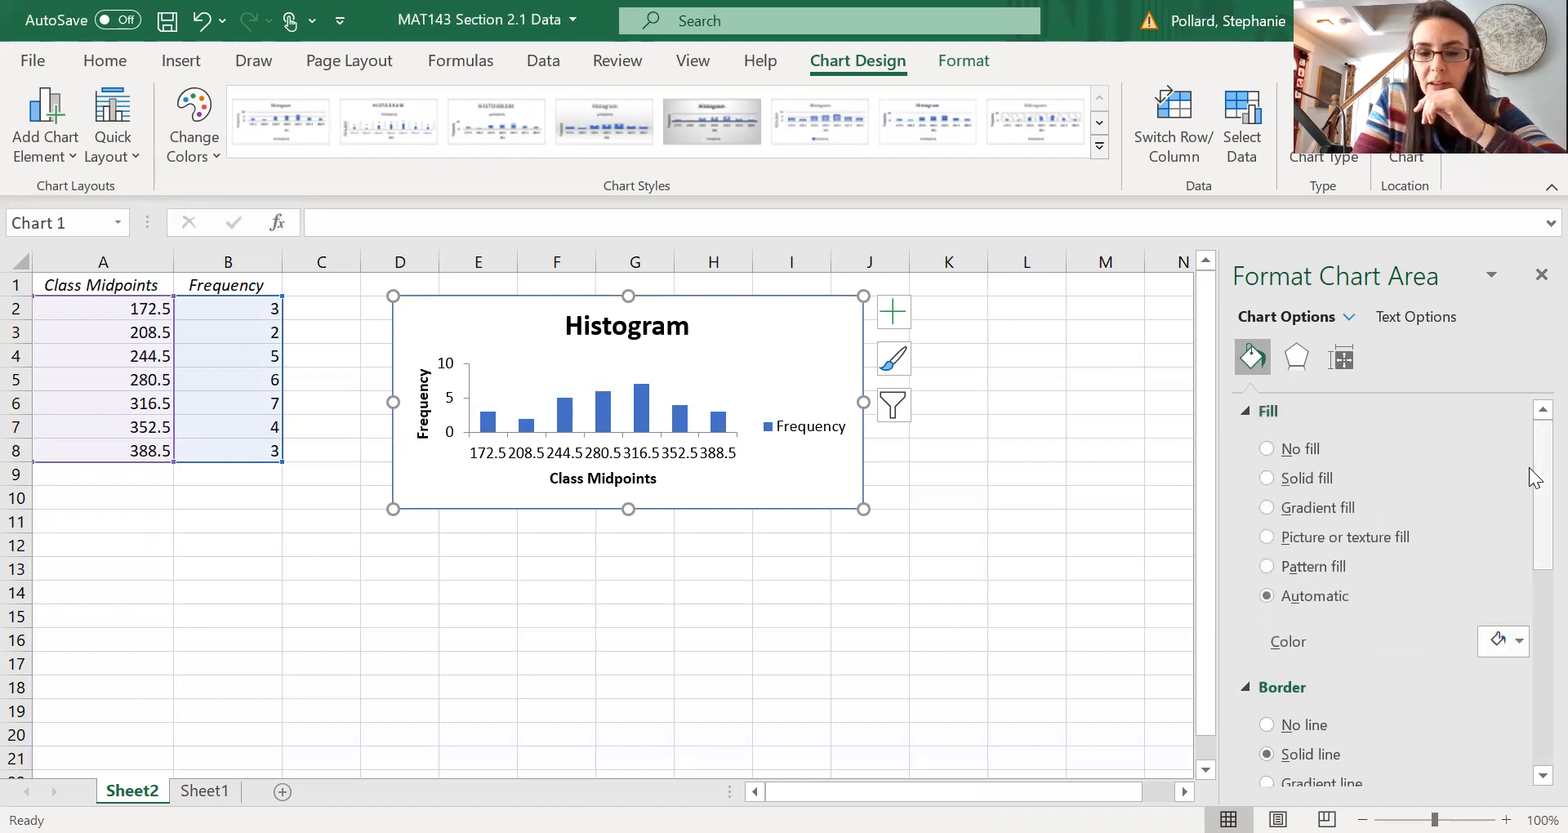
{"action": "scroll", "coordinate": [1529, 482], "scroll_direction": "down", "scroll_amount": 1}
{"action": "left_click_drag", "start_coordinate": [1532, 490], "coordinate": [1528, 707]}
{"action": "left_click_drag", "start_coordinate": [1529, 551], "coordinate": [1529, 429]}
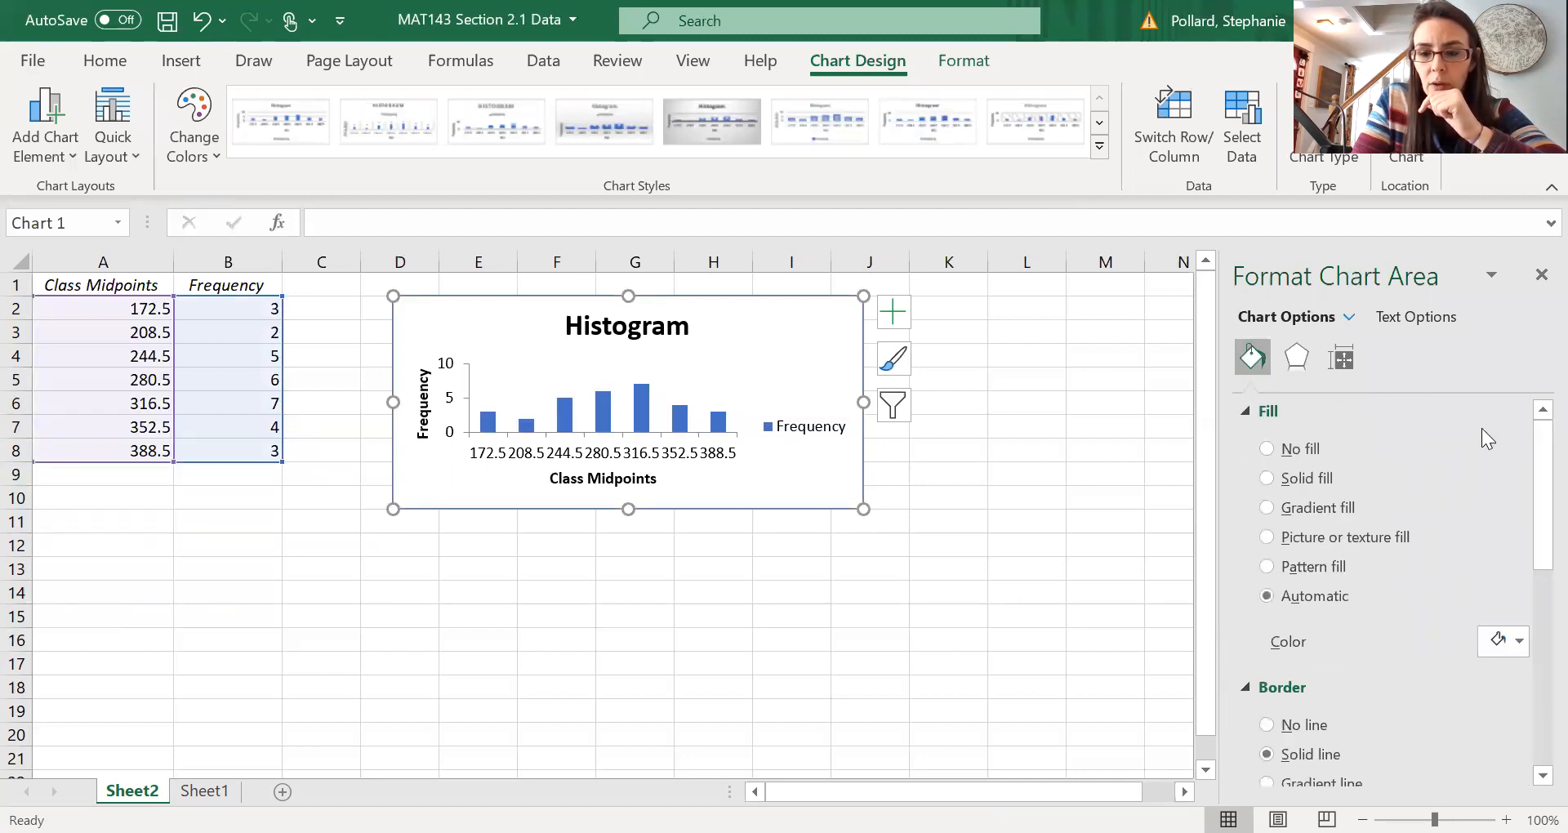
{"action": "left_click", "coordinate": [1267, 508]}
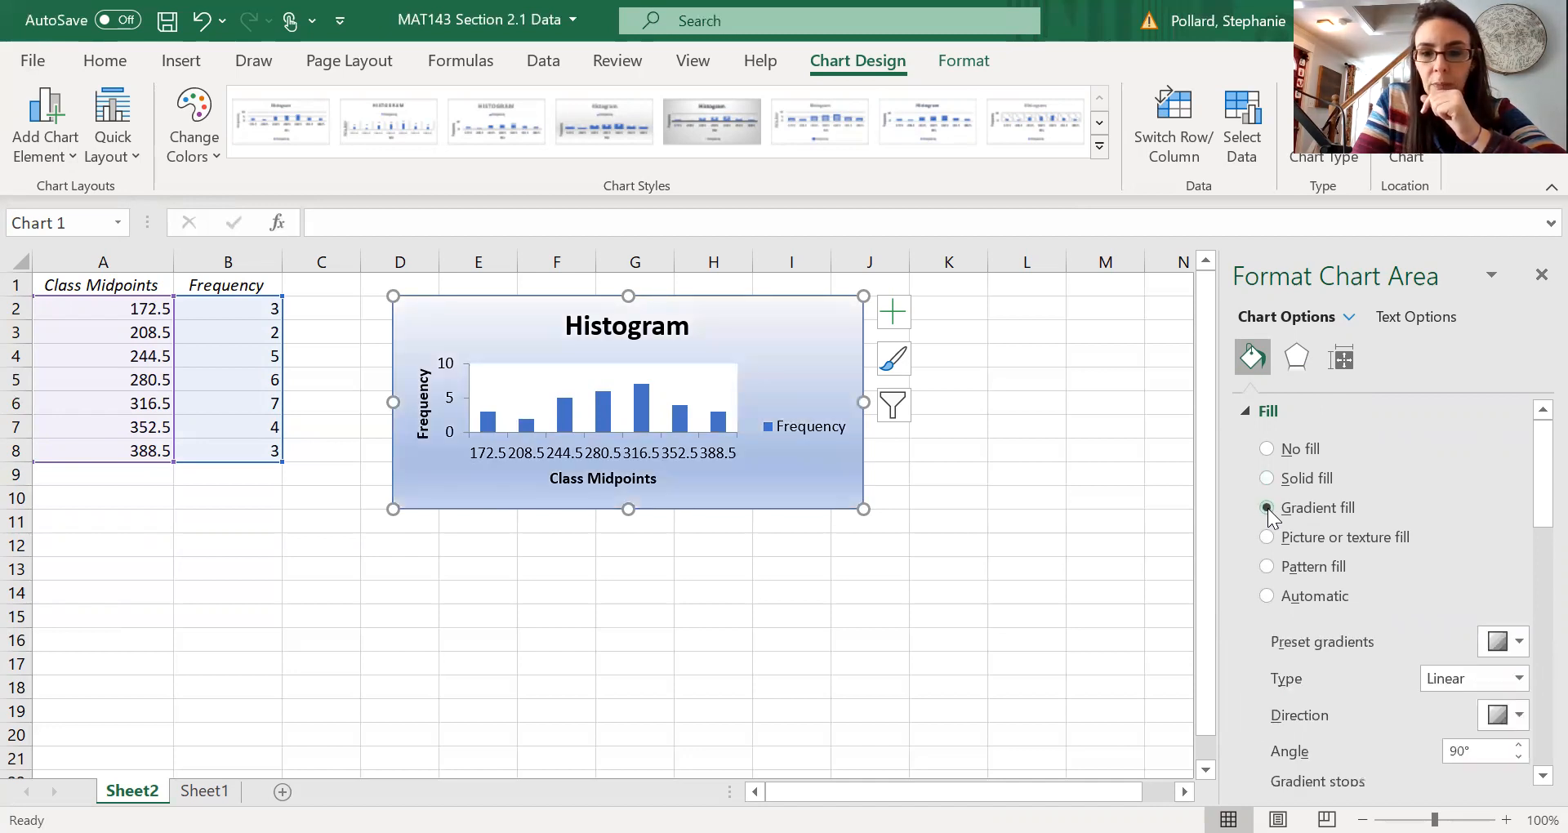
{"action": "left_click", "coordinate": [1267, 538]}
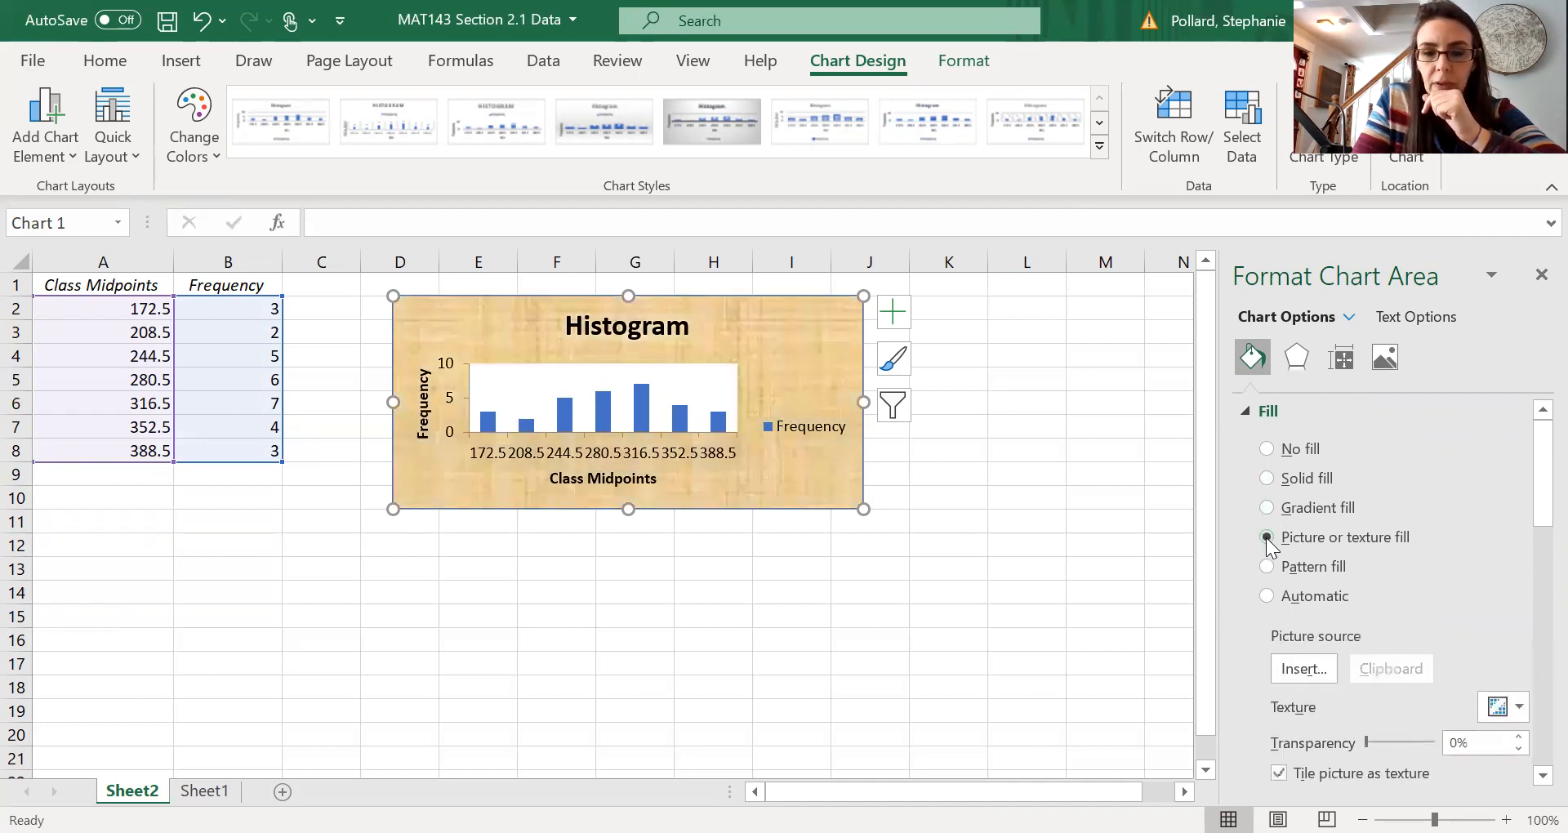
{"action": "left_click", "coordinate": [1267, 477]}
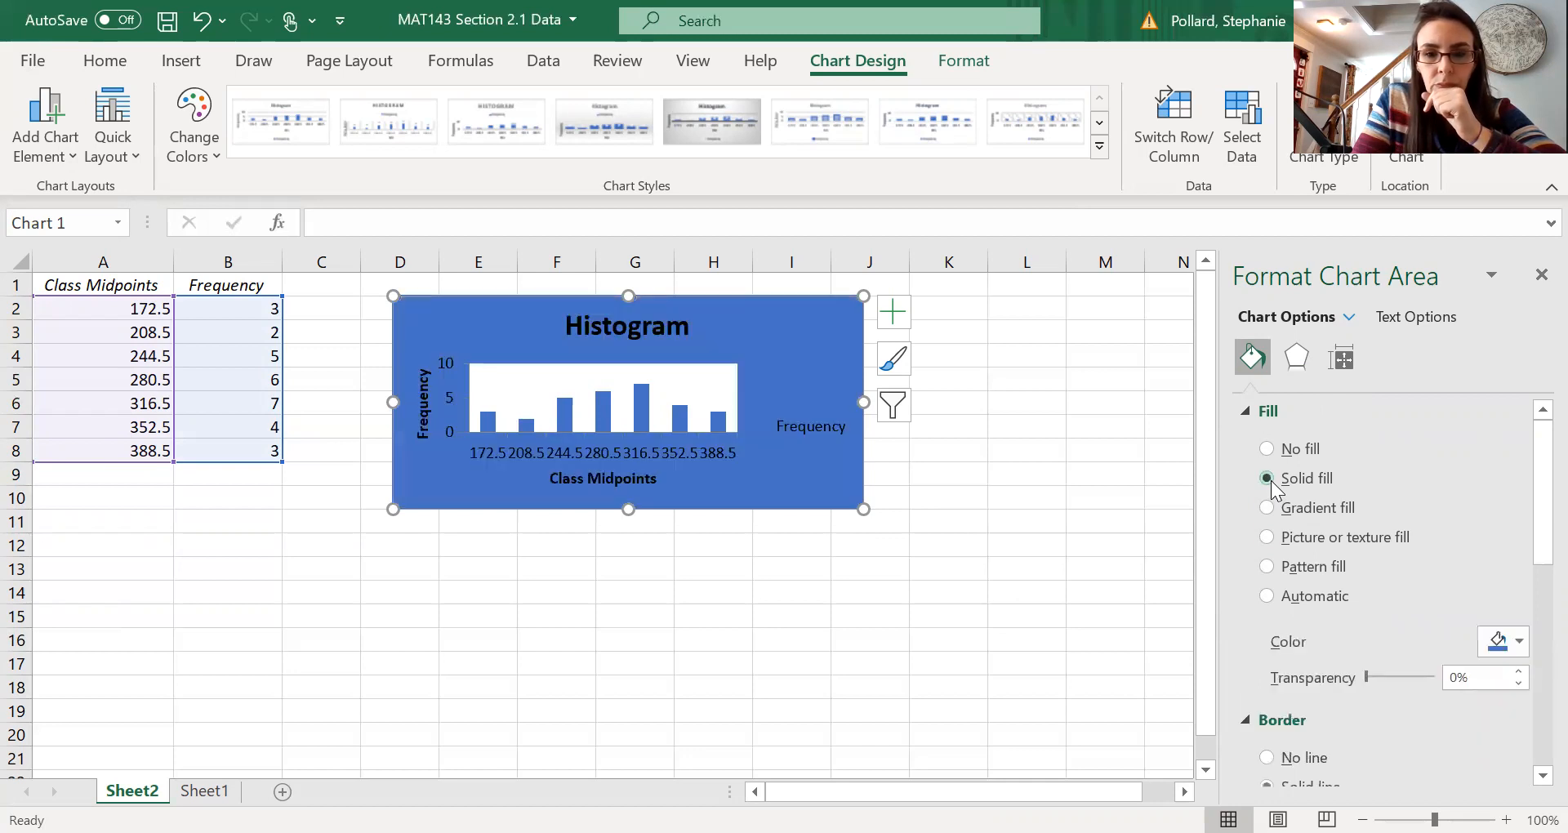
{"action": "left_click", "coordinate": [1267, 449]}
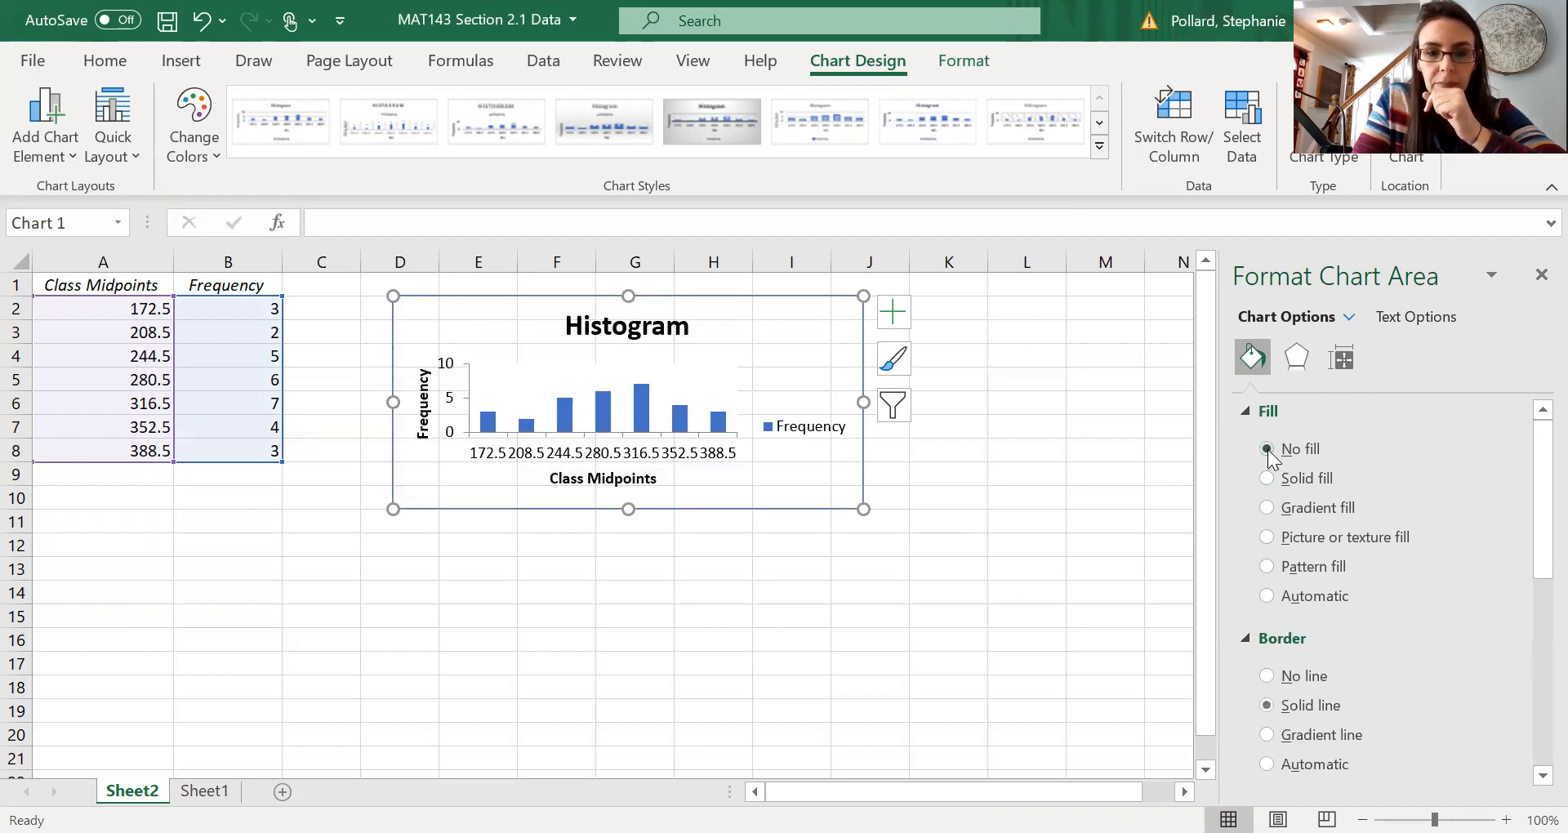
{"action": "left_click", "coordinate": [945, 398]}
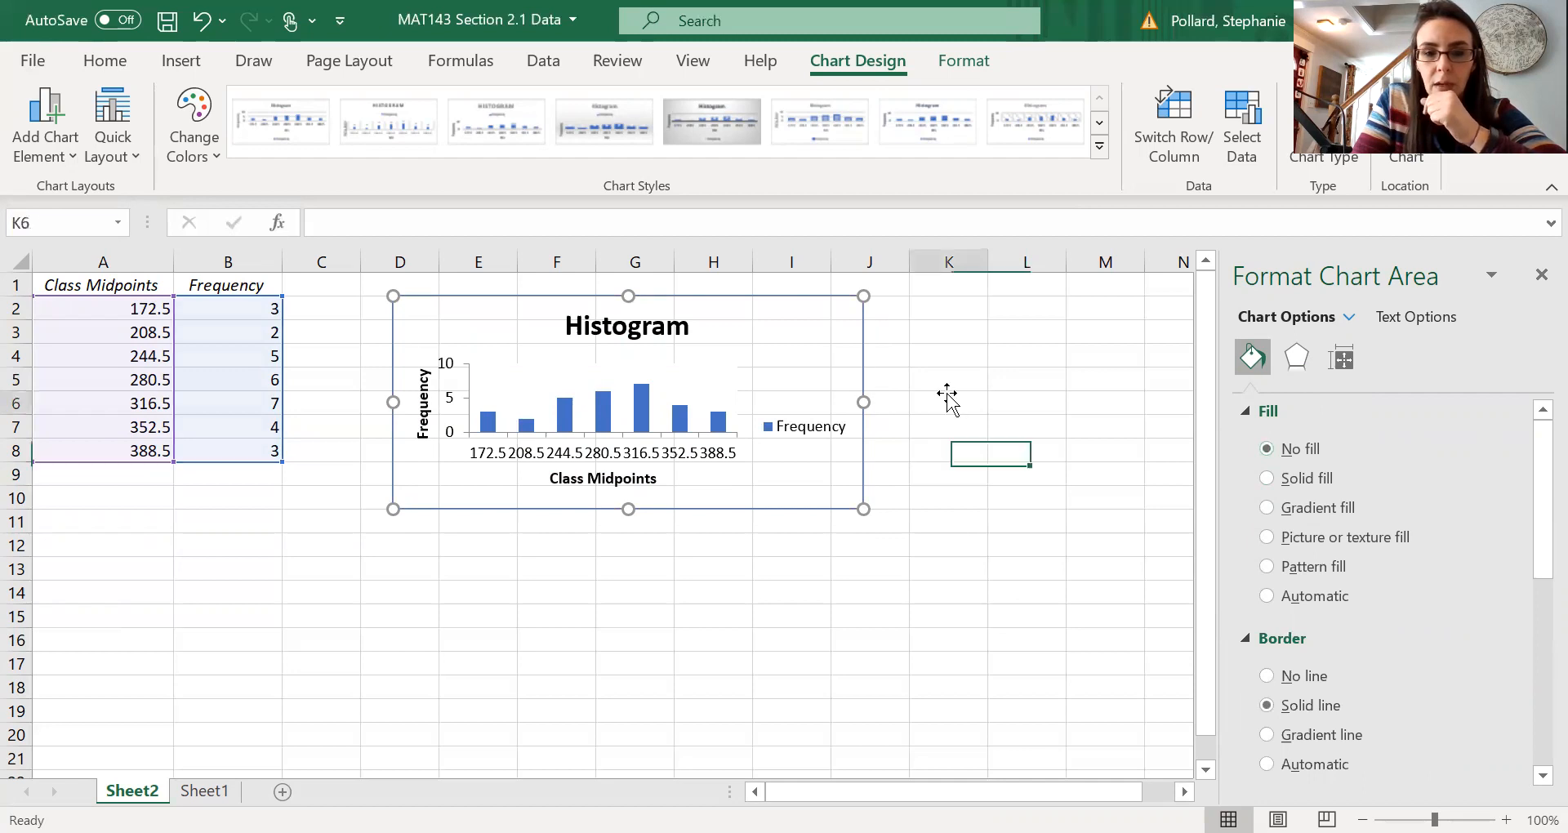
Step: Set the border of the histogram's plot area to a solid line
{"action": "left_click", "coordinate": [685, 384]}
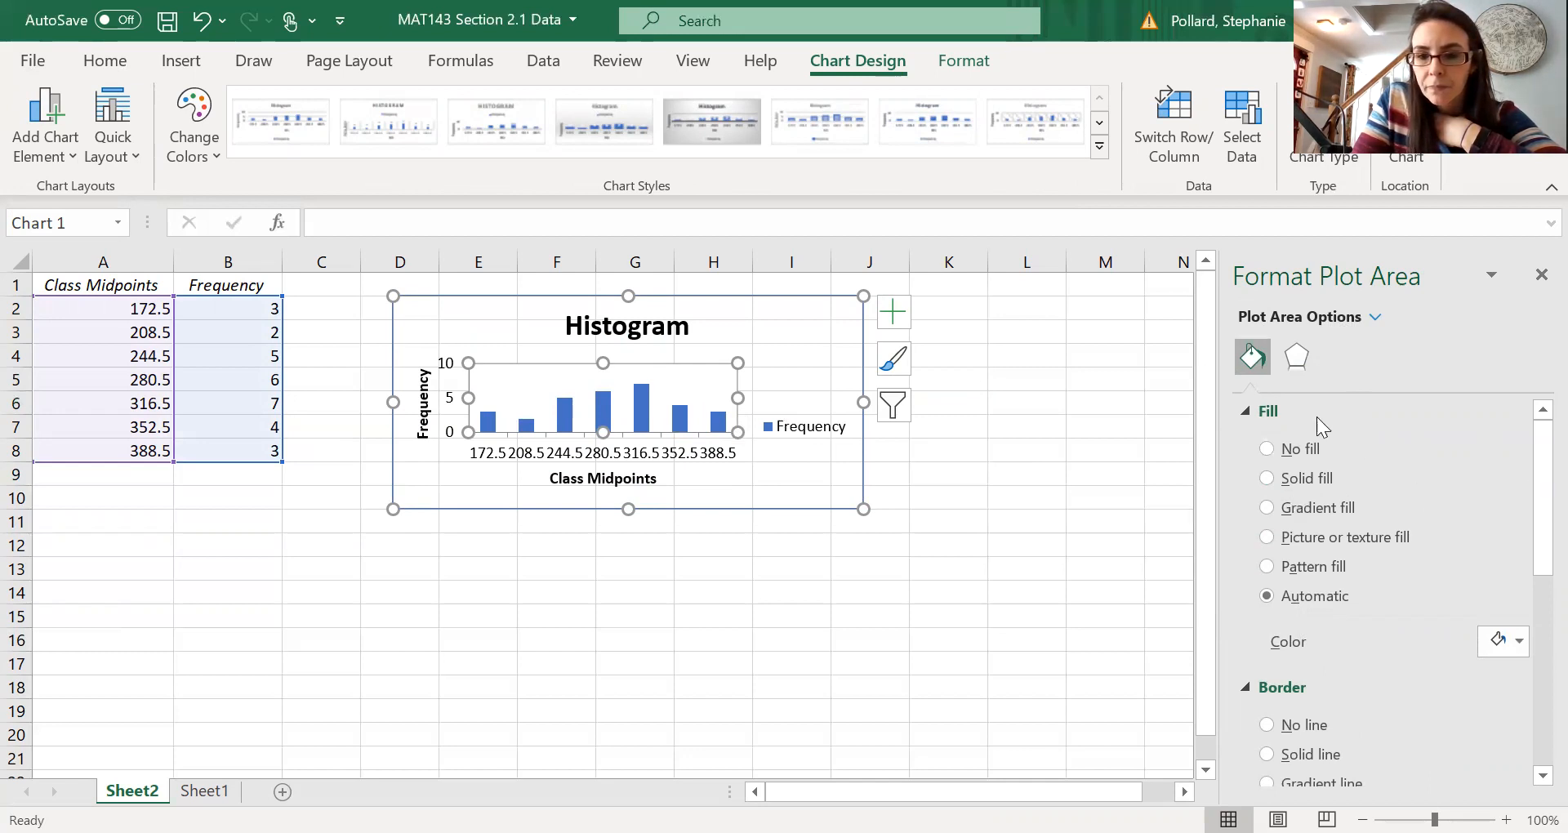
{"action": "left_click", "coordinate": [1258, 411]}
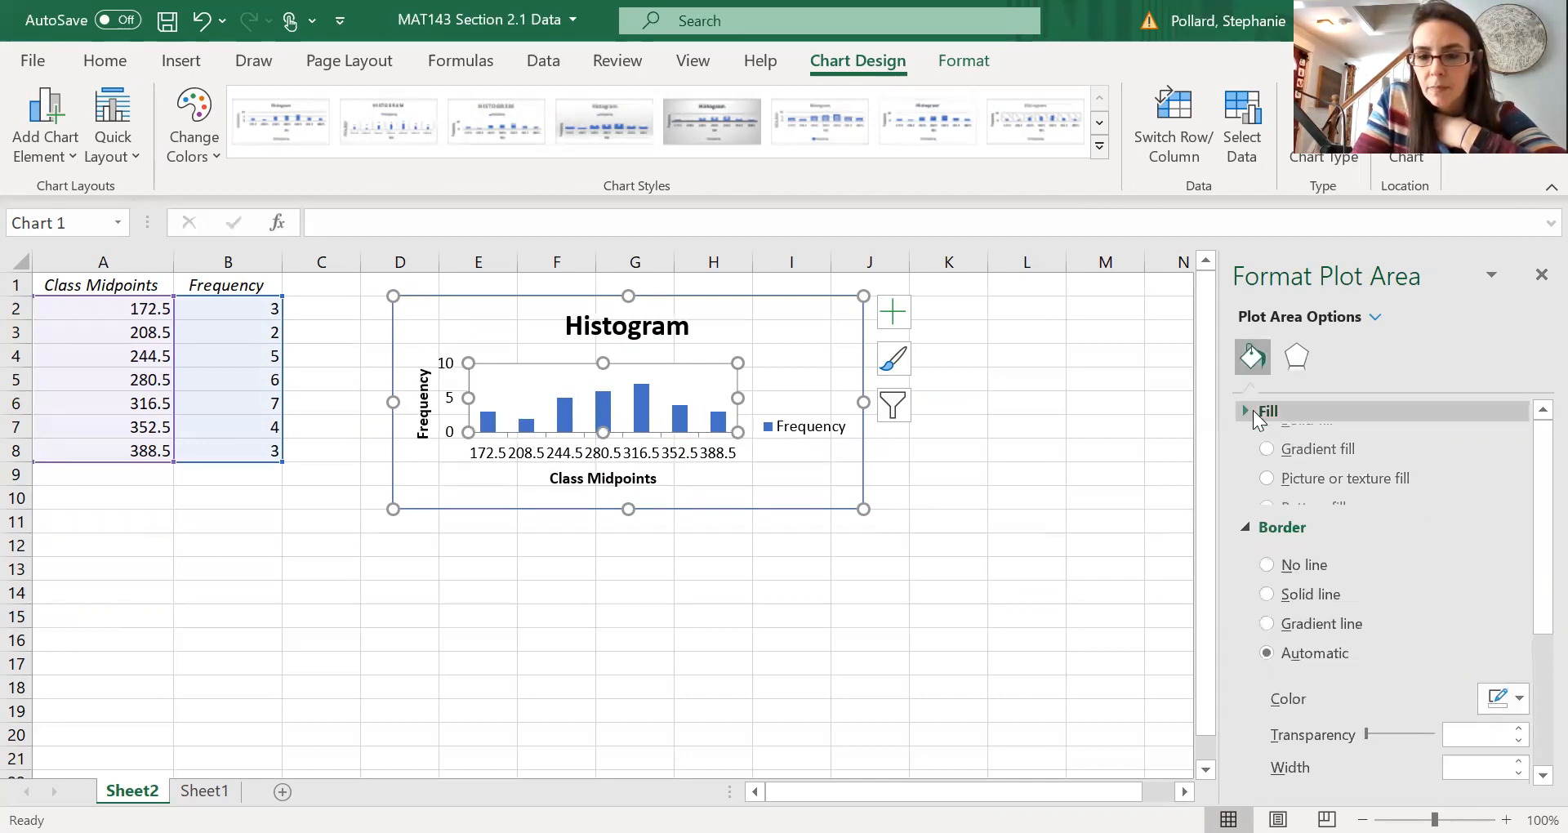
{"action": "left_click", "coordinate": [1296, 516]}
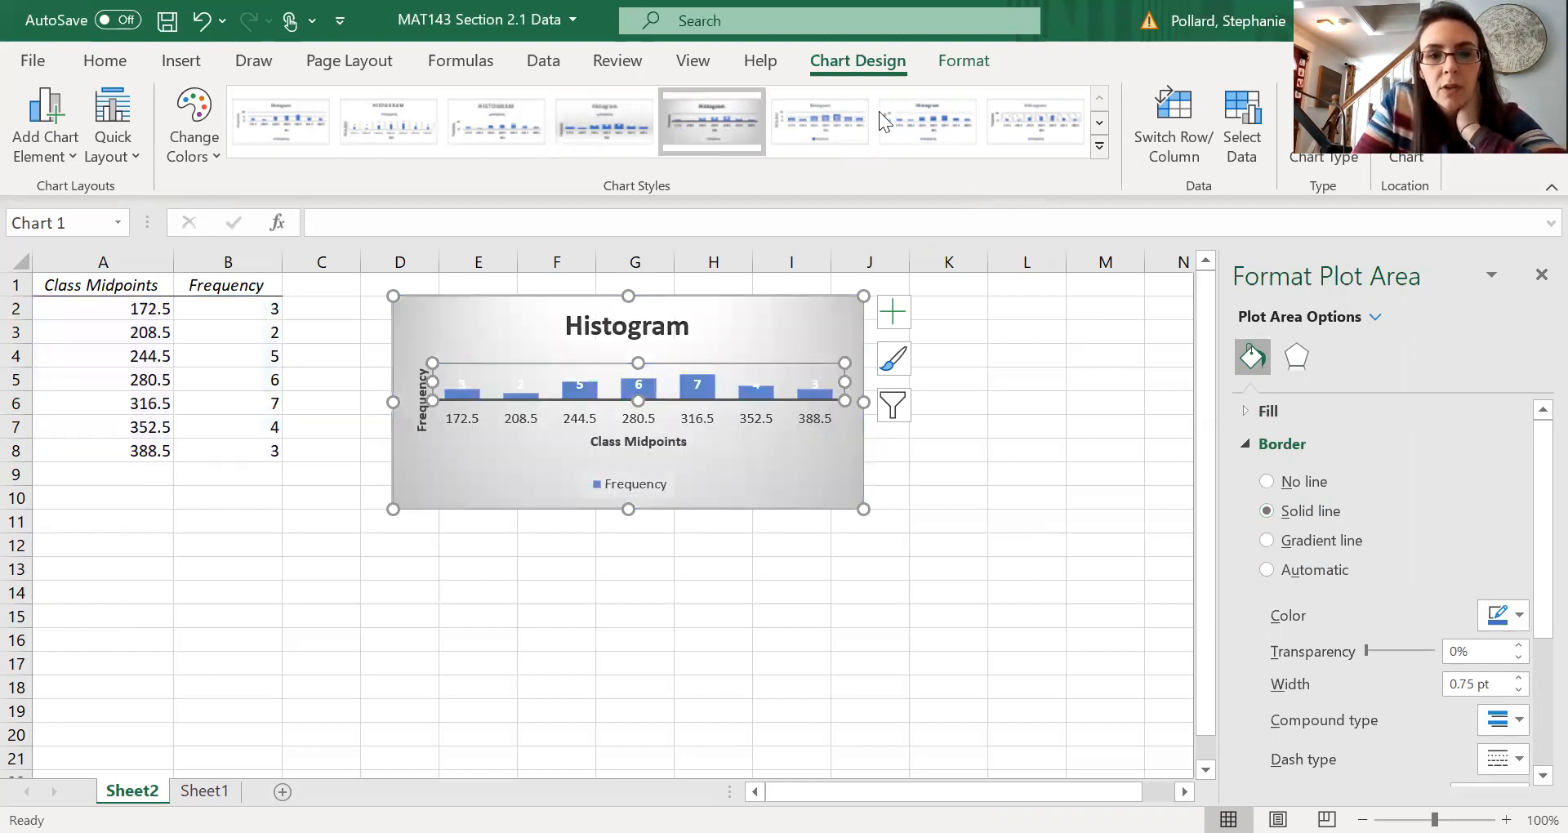
Step: Try out several chart styles on the histogram and apply the first style in the gallery
{"action": "left_click", "coordinate": [927, 121]}
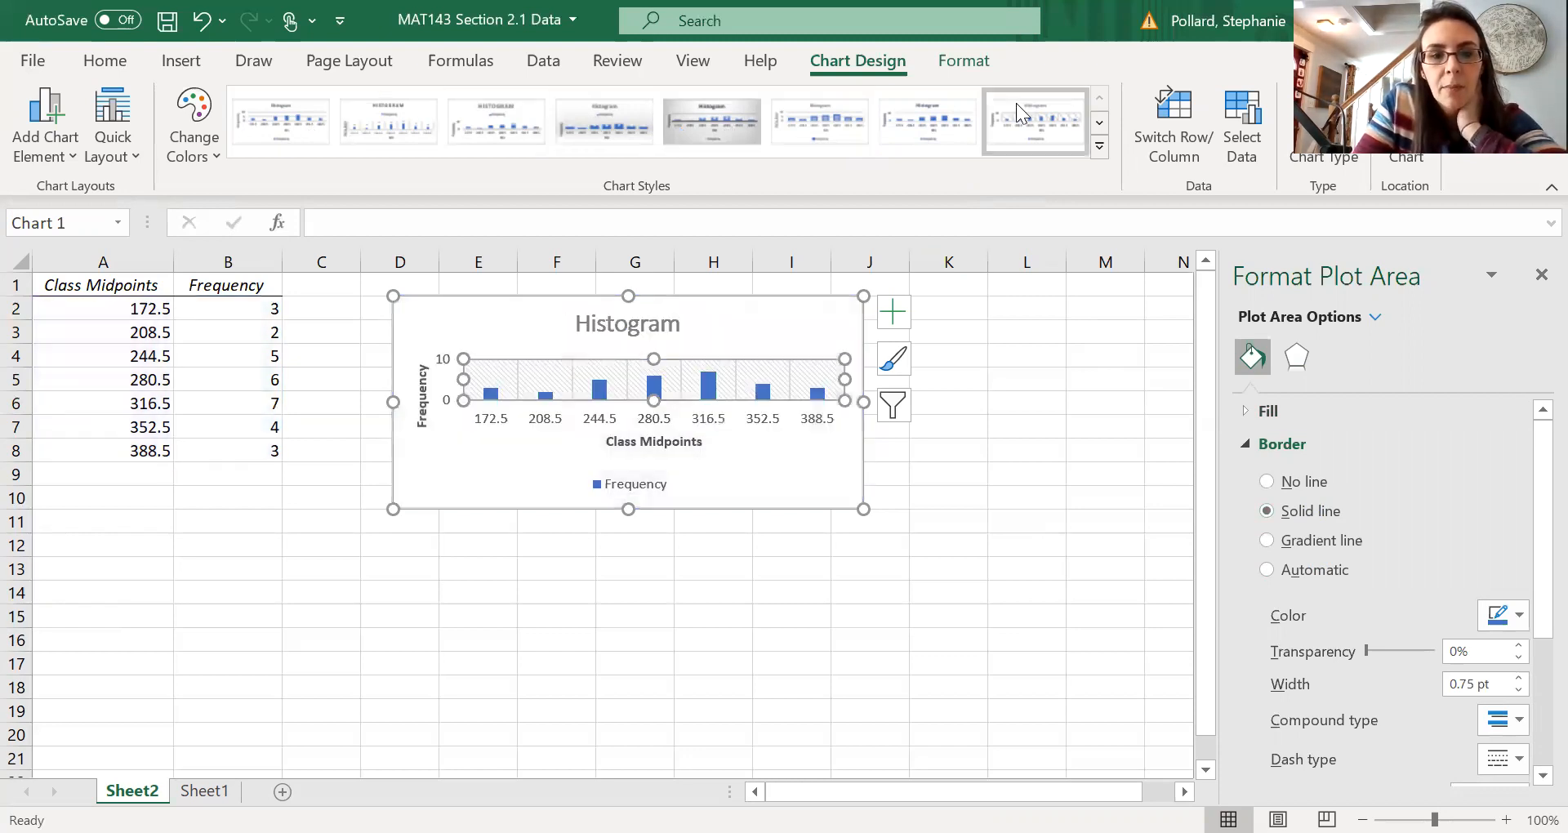
{"action": "left_click", "coordinate": [454, 114]}
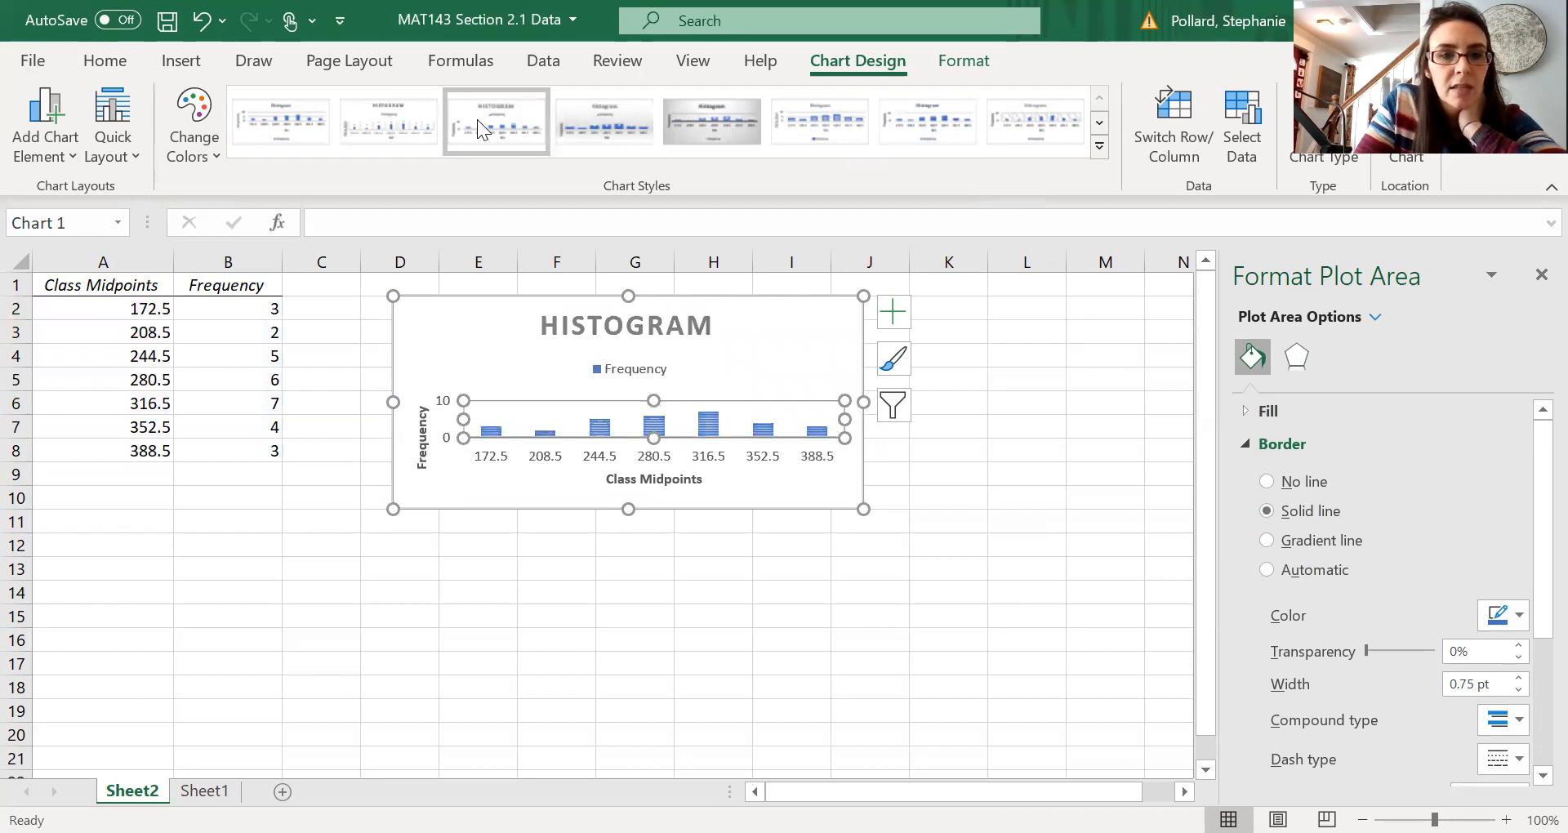
{"action": "left_click", "coordinate": [477, 119]}
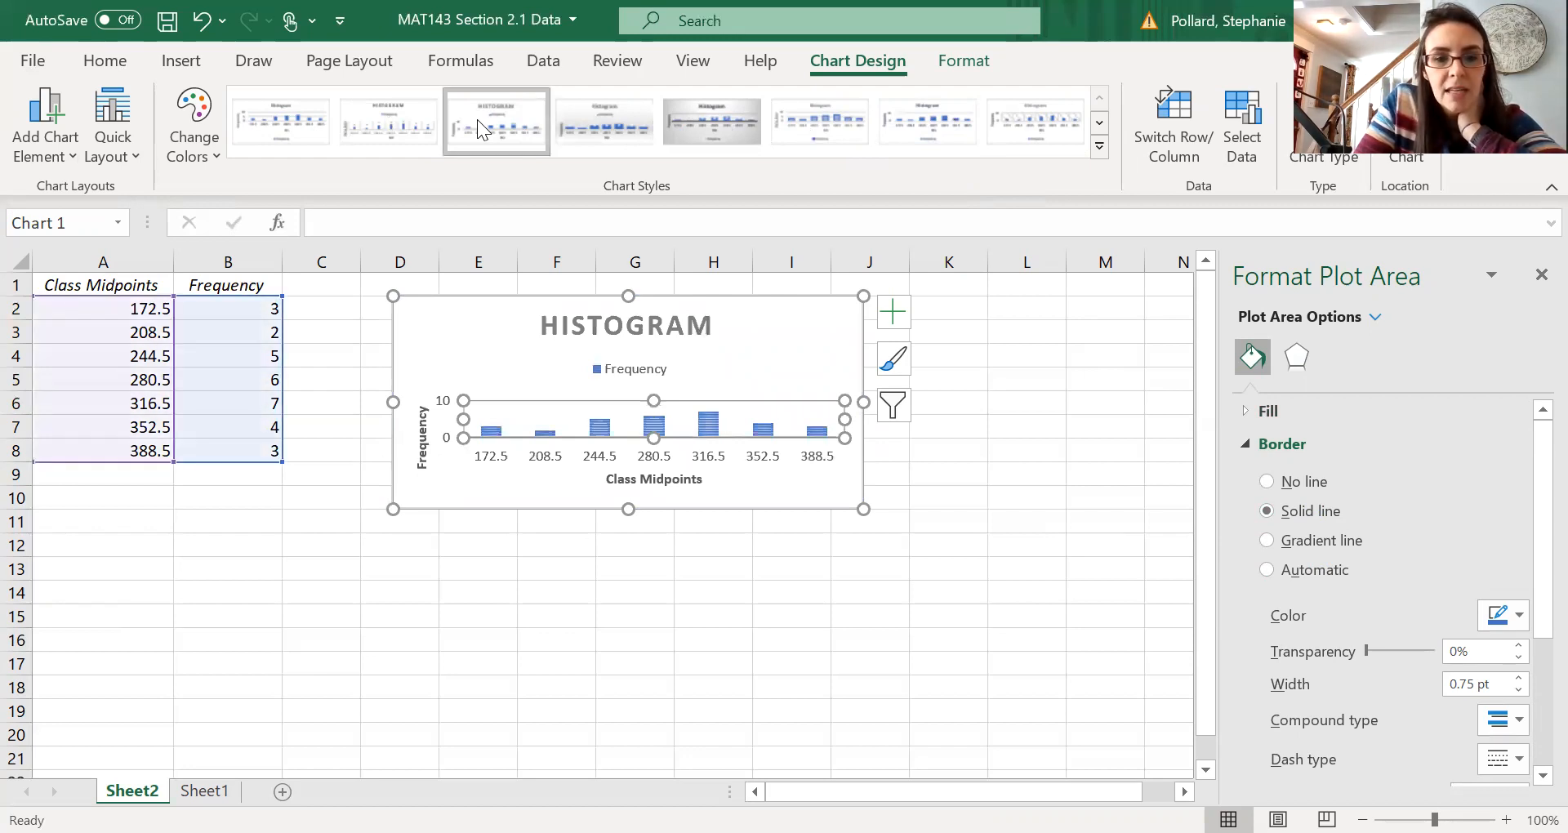
{"action": "mouse_move", "coordinate": [708, 424]}
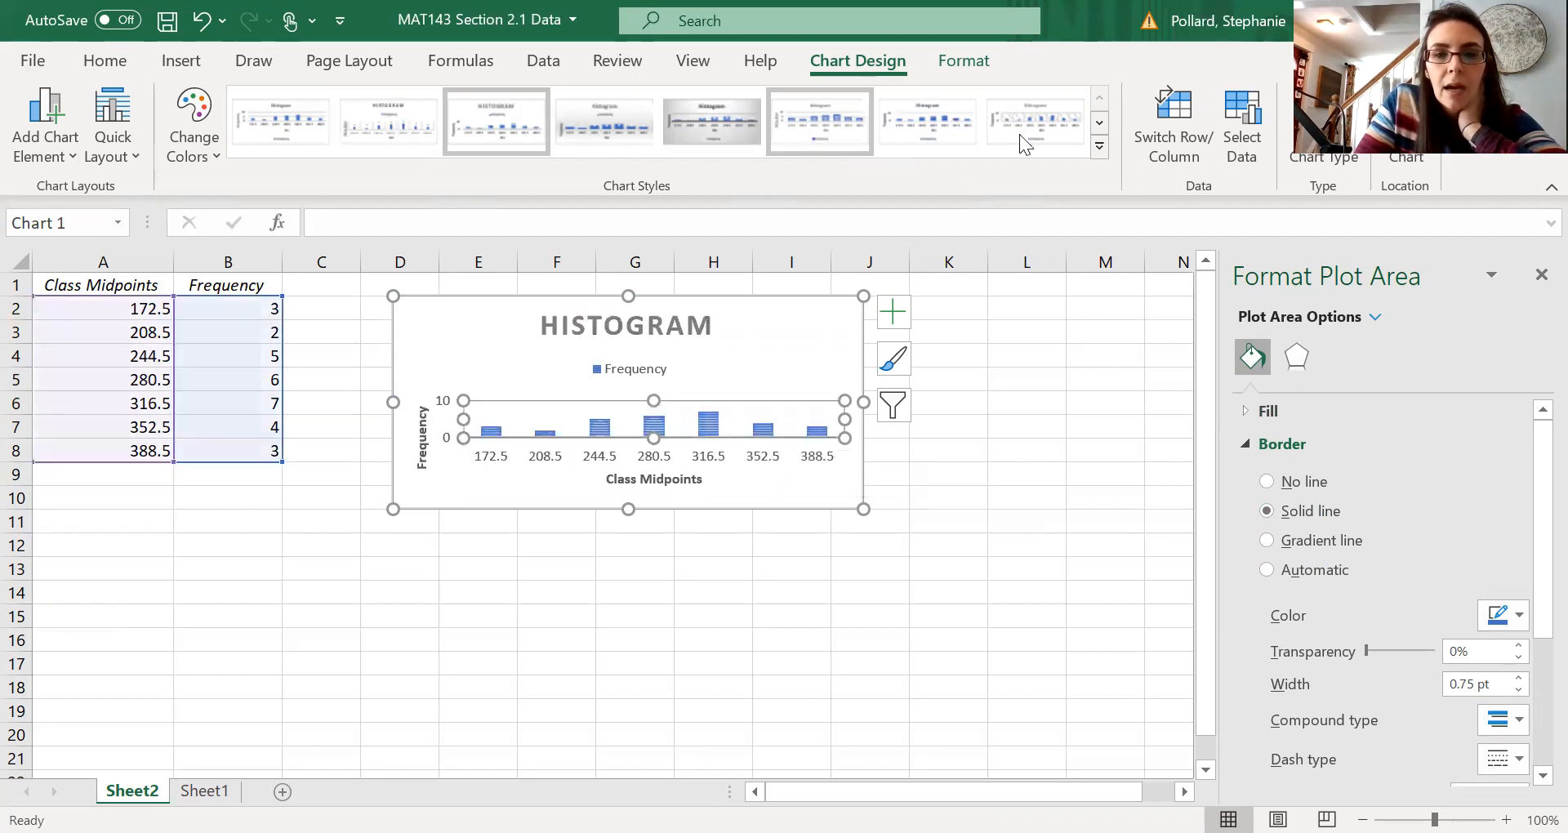
{"action": "left_click", "coordinate": [1100, 124]}
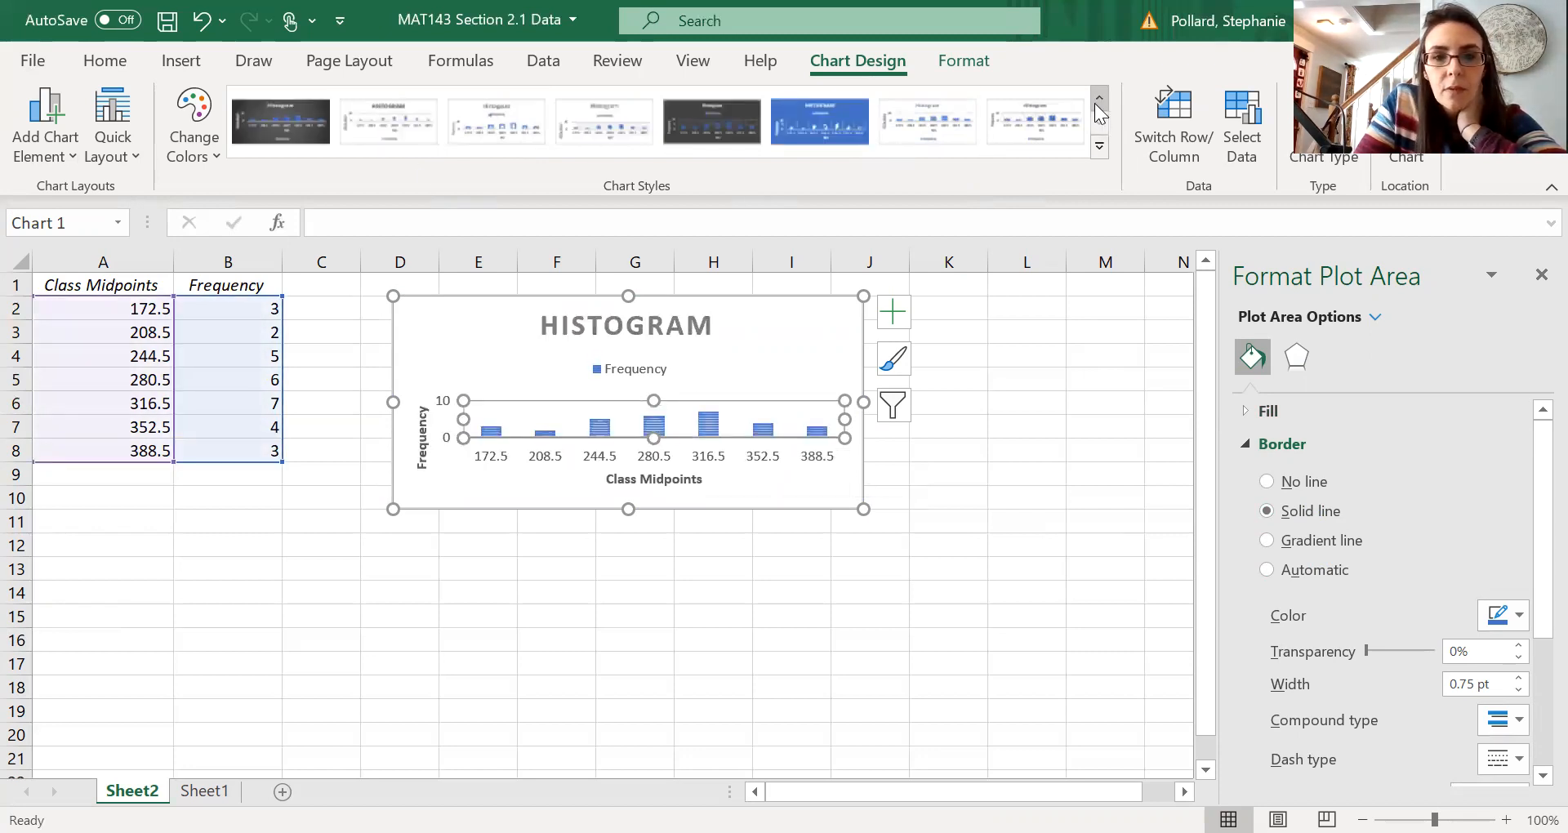
{"action": "left_click", "coordinate": [1095, 102]}
{"action": "left_click", "coordinate": [323, 132]}
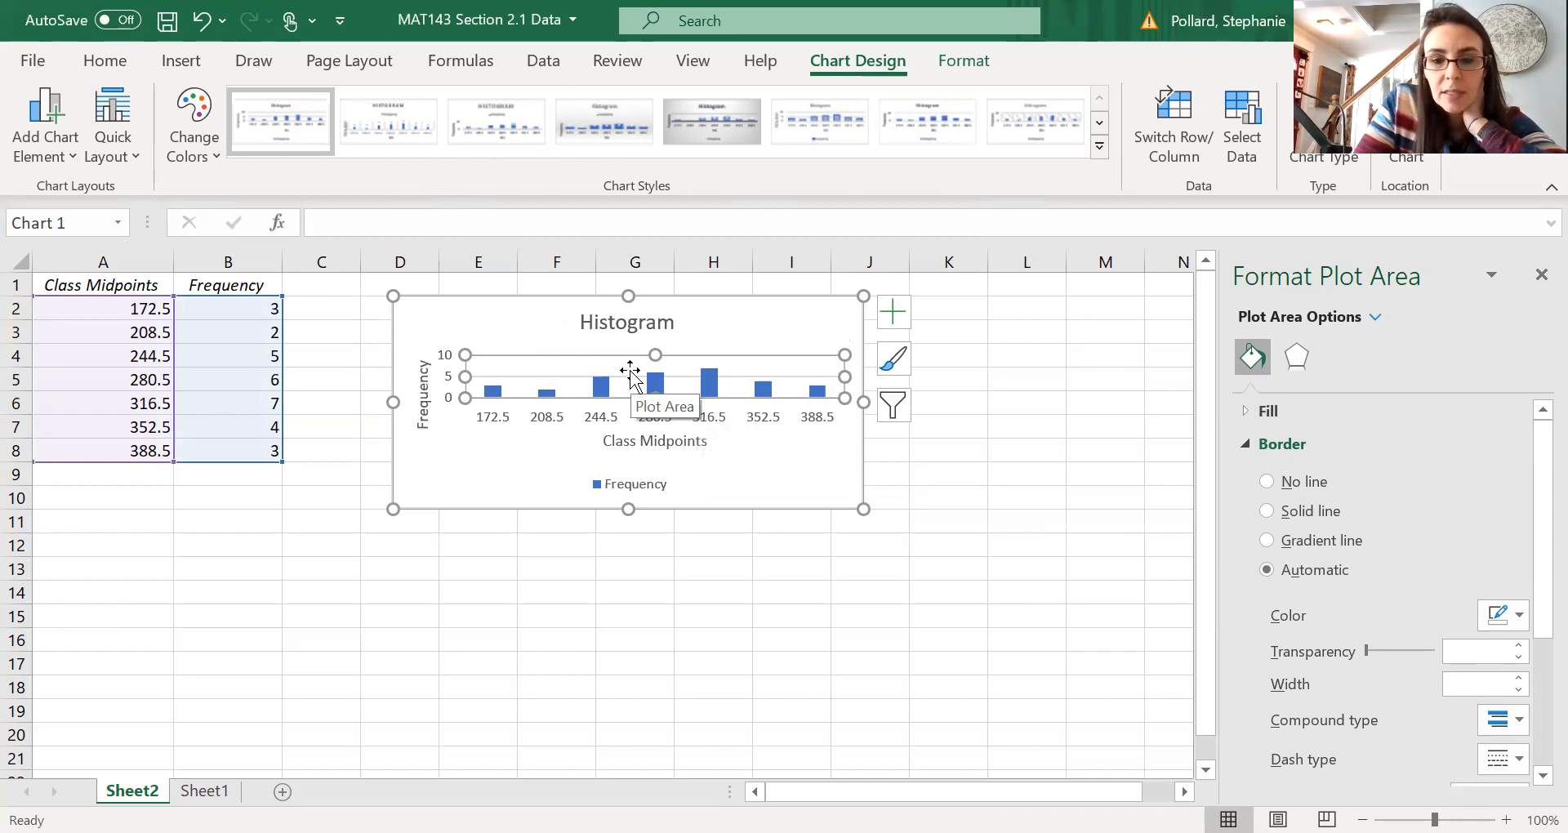
Step: Apply the quick layout that draws the histogram's bars without gaps and leaves out the legend
{"action": "left_click", "coordinate": [130, 150]}
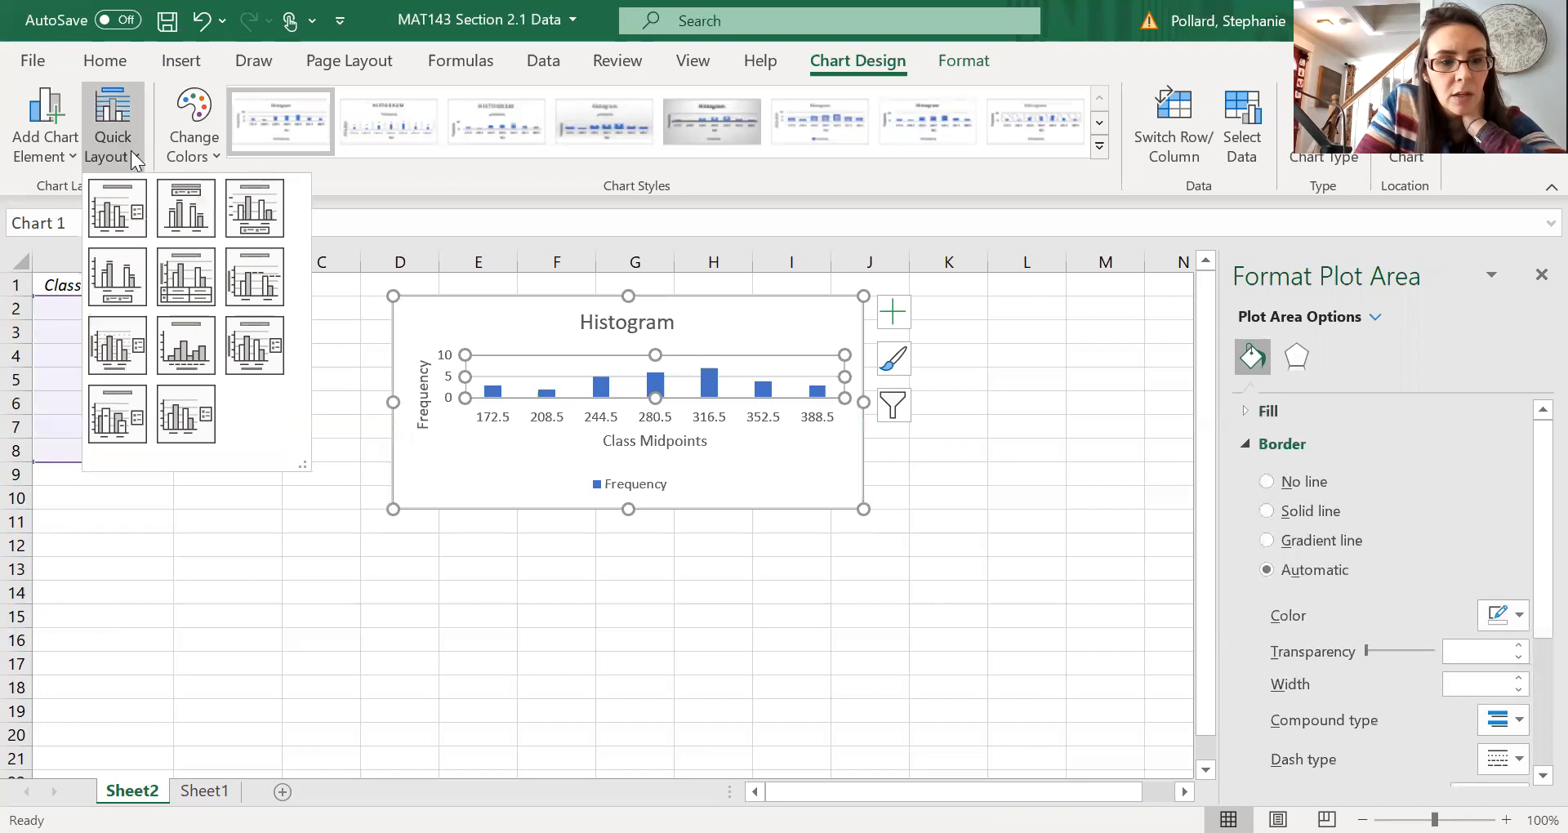
{"action": "left_click", "coordinate": [196, 358]}
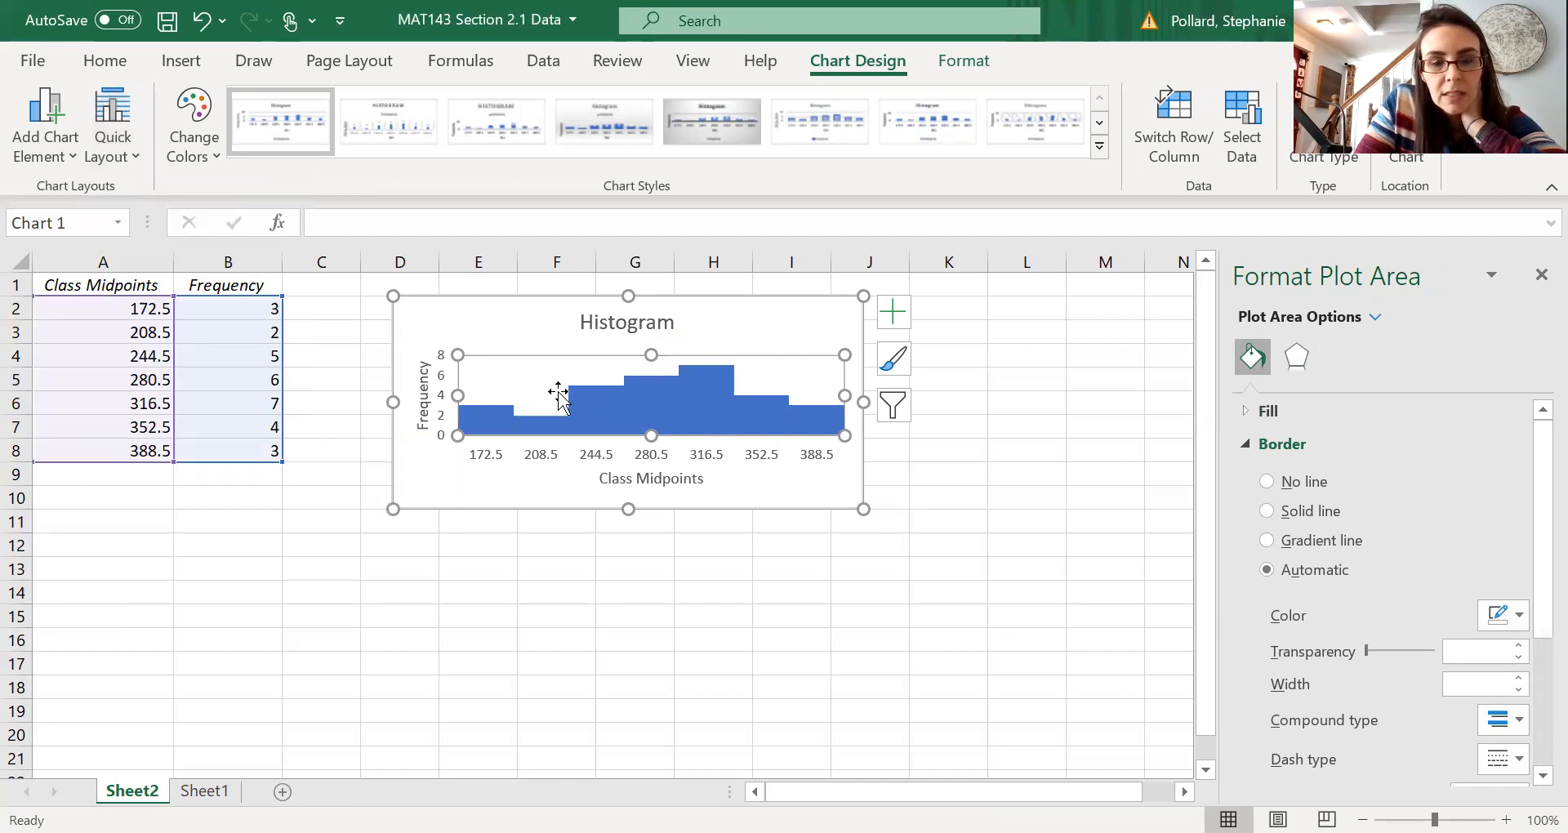
{"action": "left_click", "coordinate": [943, 332]}
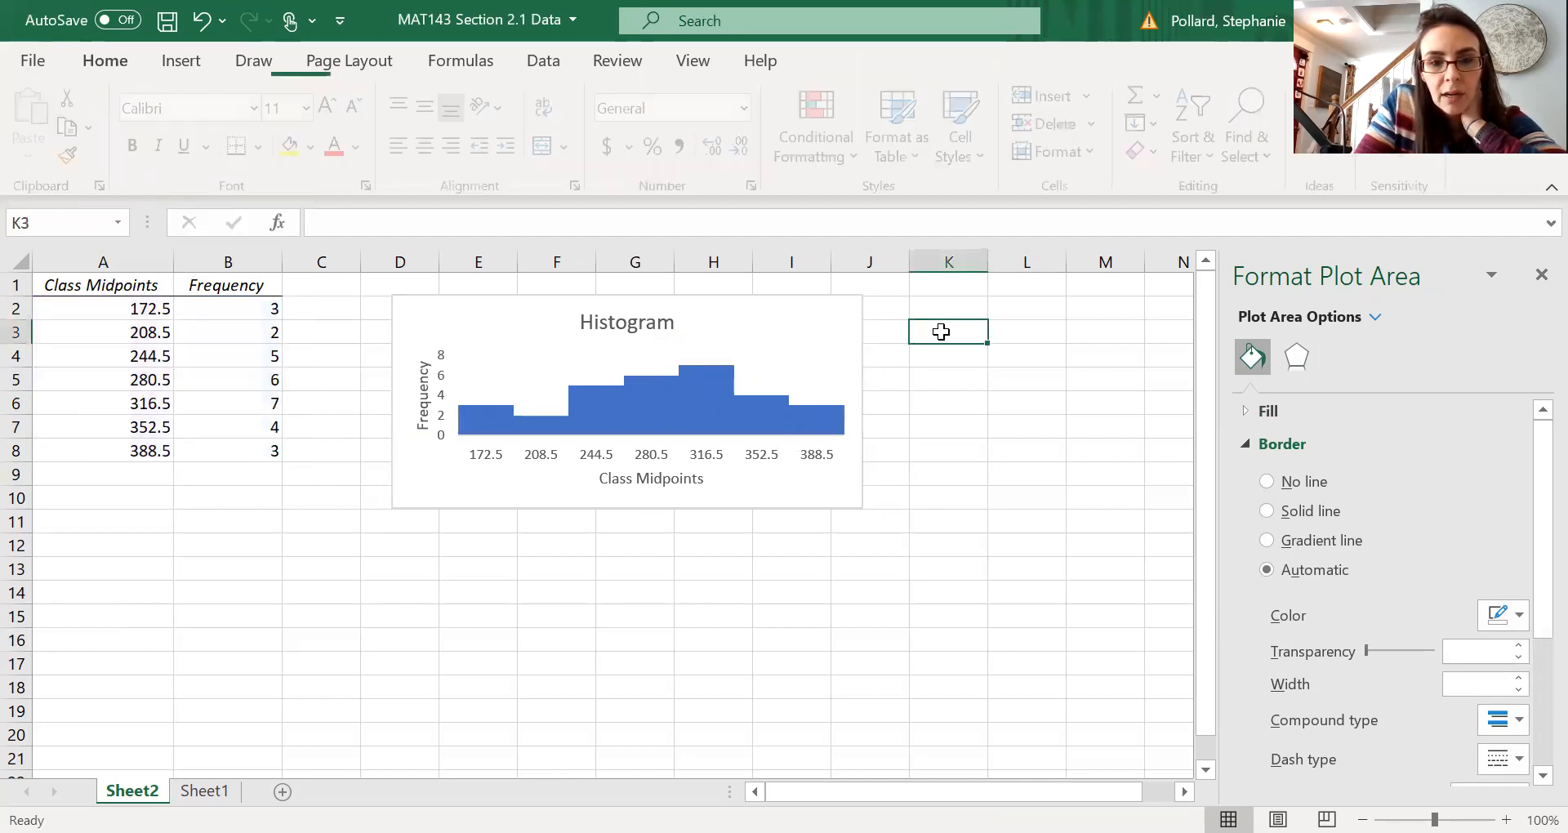
Step: Give the bars of the histogram's Frequency series a solid line border
{"action": "mouse_move", "coordinate": [674, 393]}
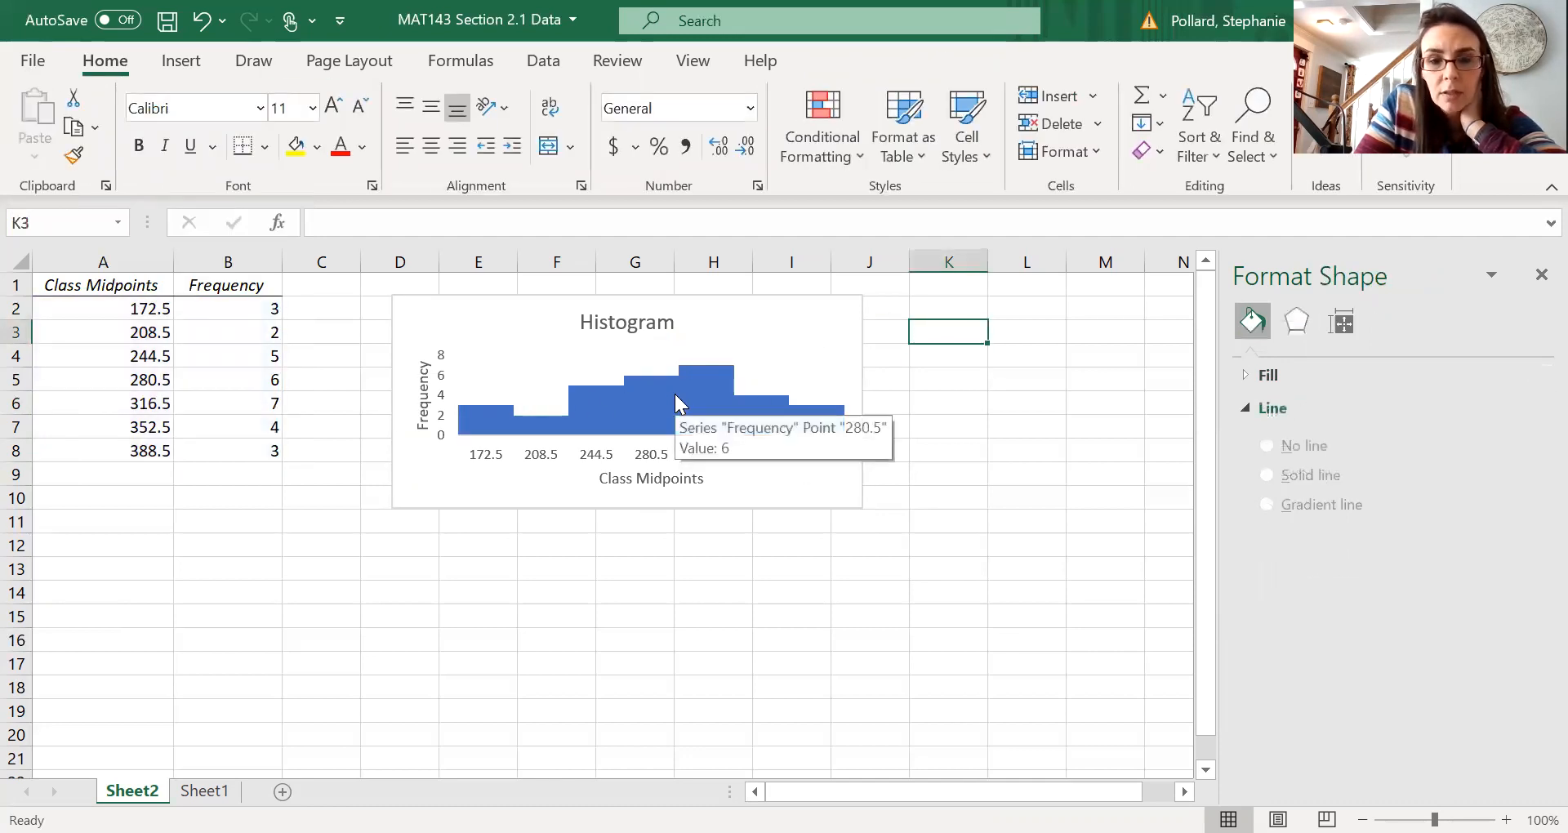
{"action": "left_click", "coordinate": [654, 389]}
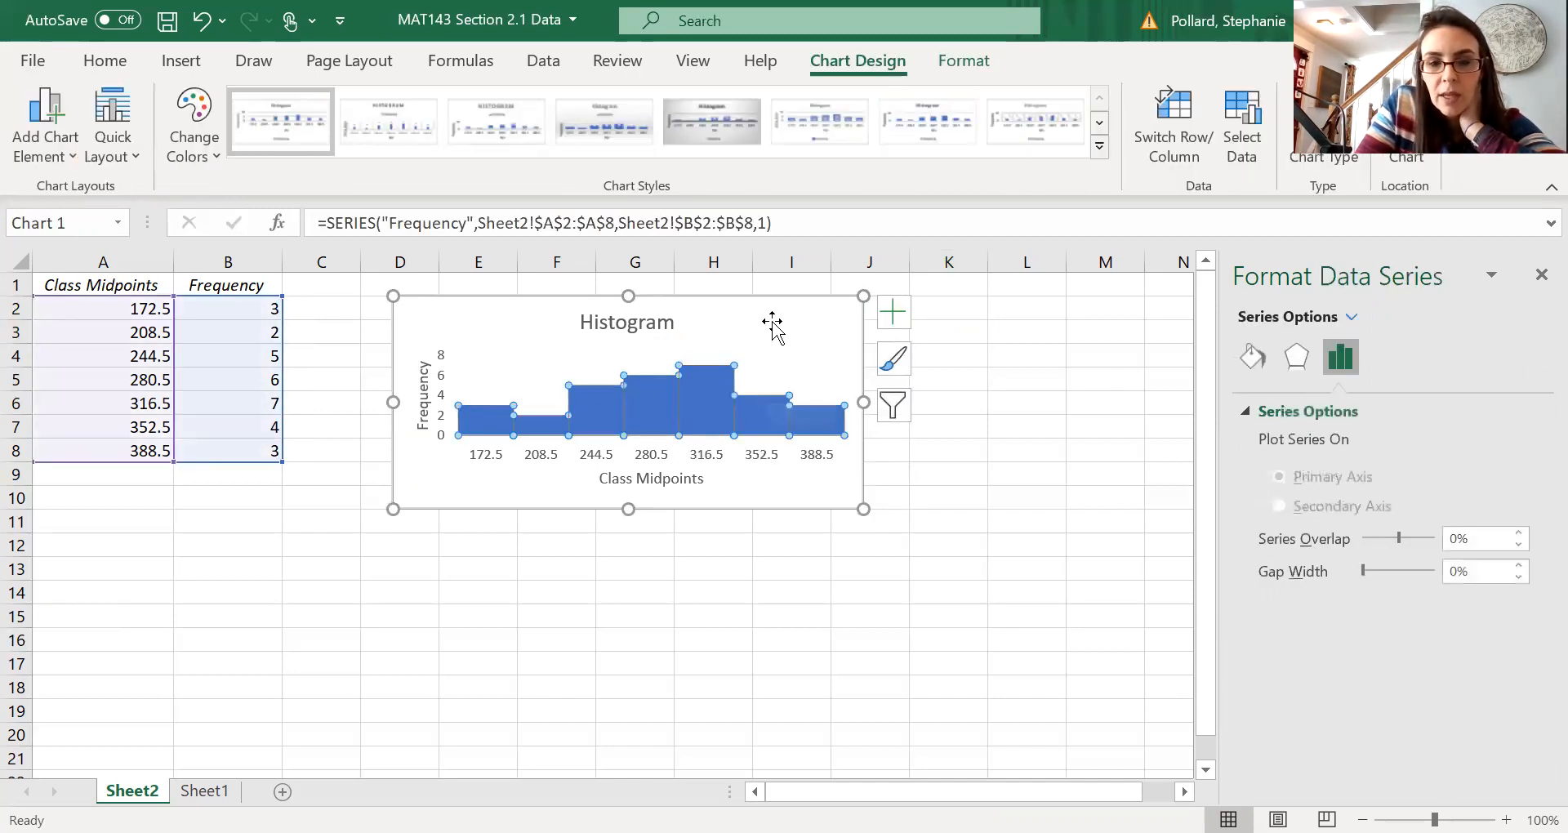
{"action": "left_click", "coordinate": [974, 355]}
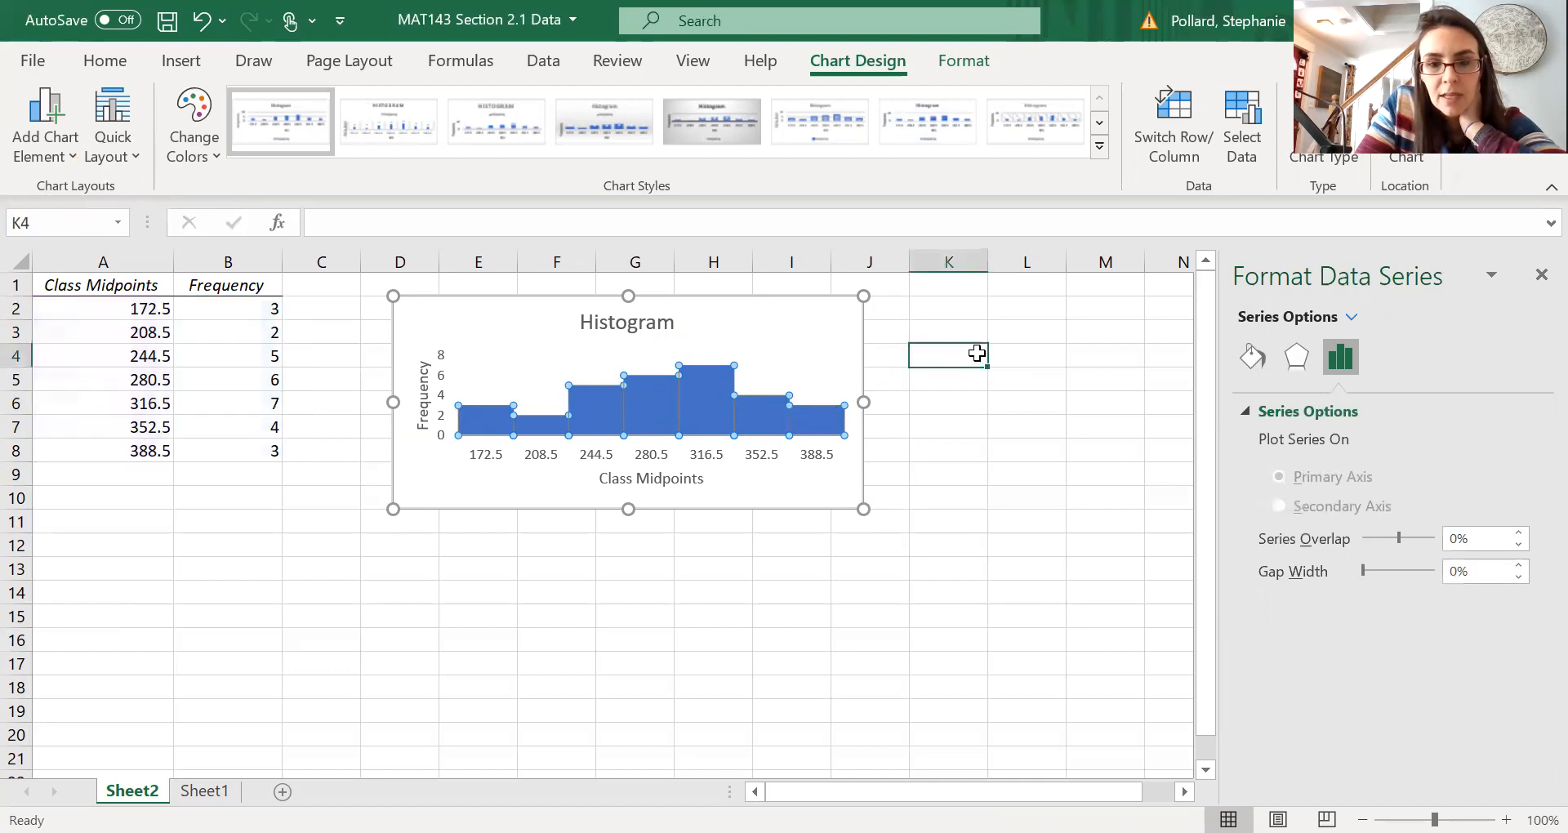
{"action": "left_click", "coordinate": [815, 330]}
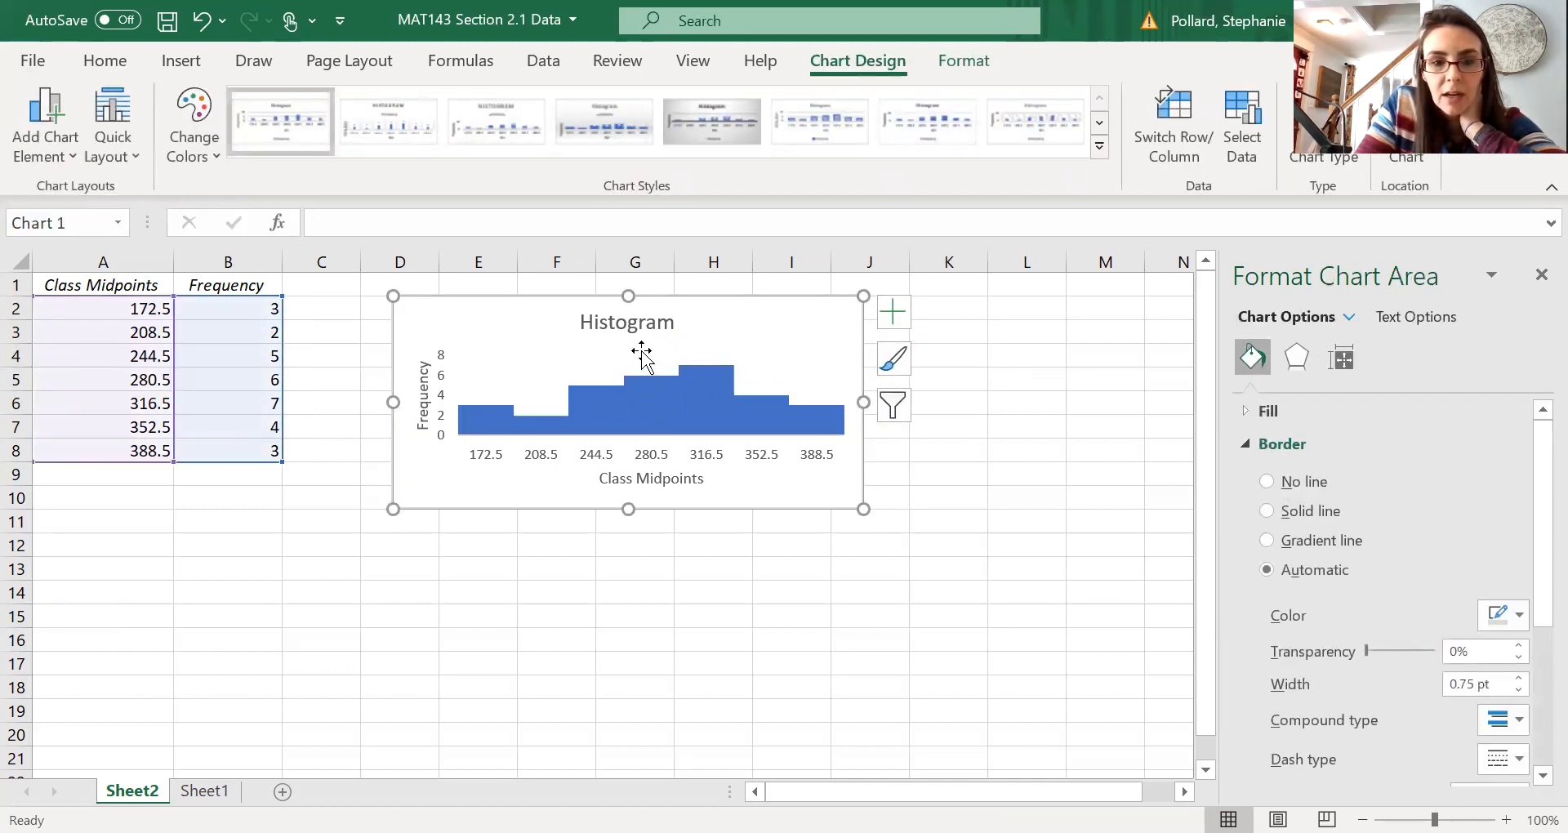
{"action": "left_click", "coordinate": [618, 369]}
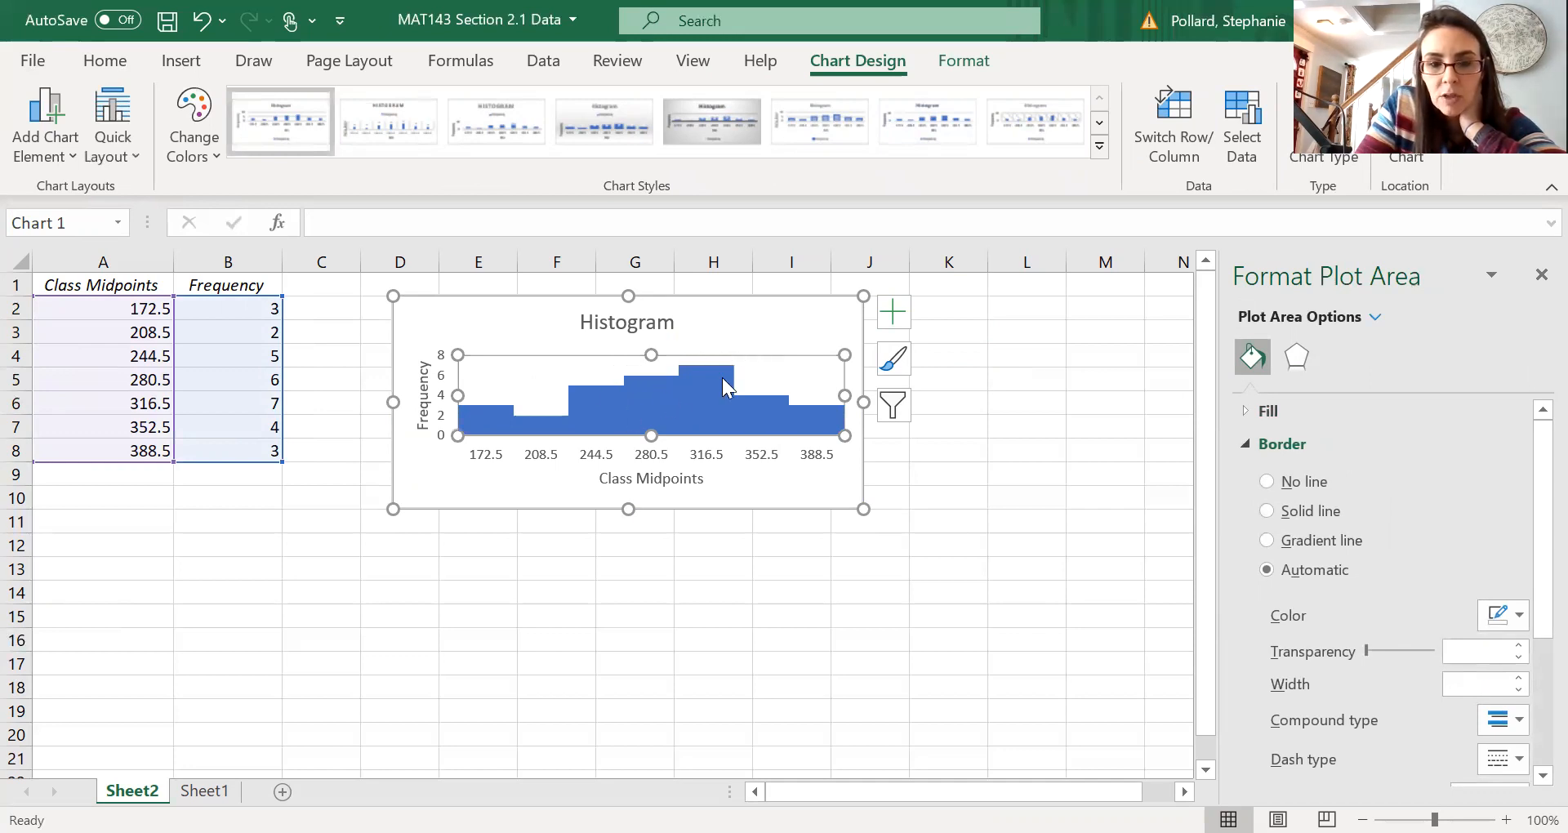
{"action": "left_click", "coordinate": [665, 397]}
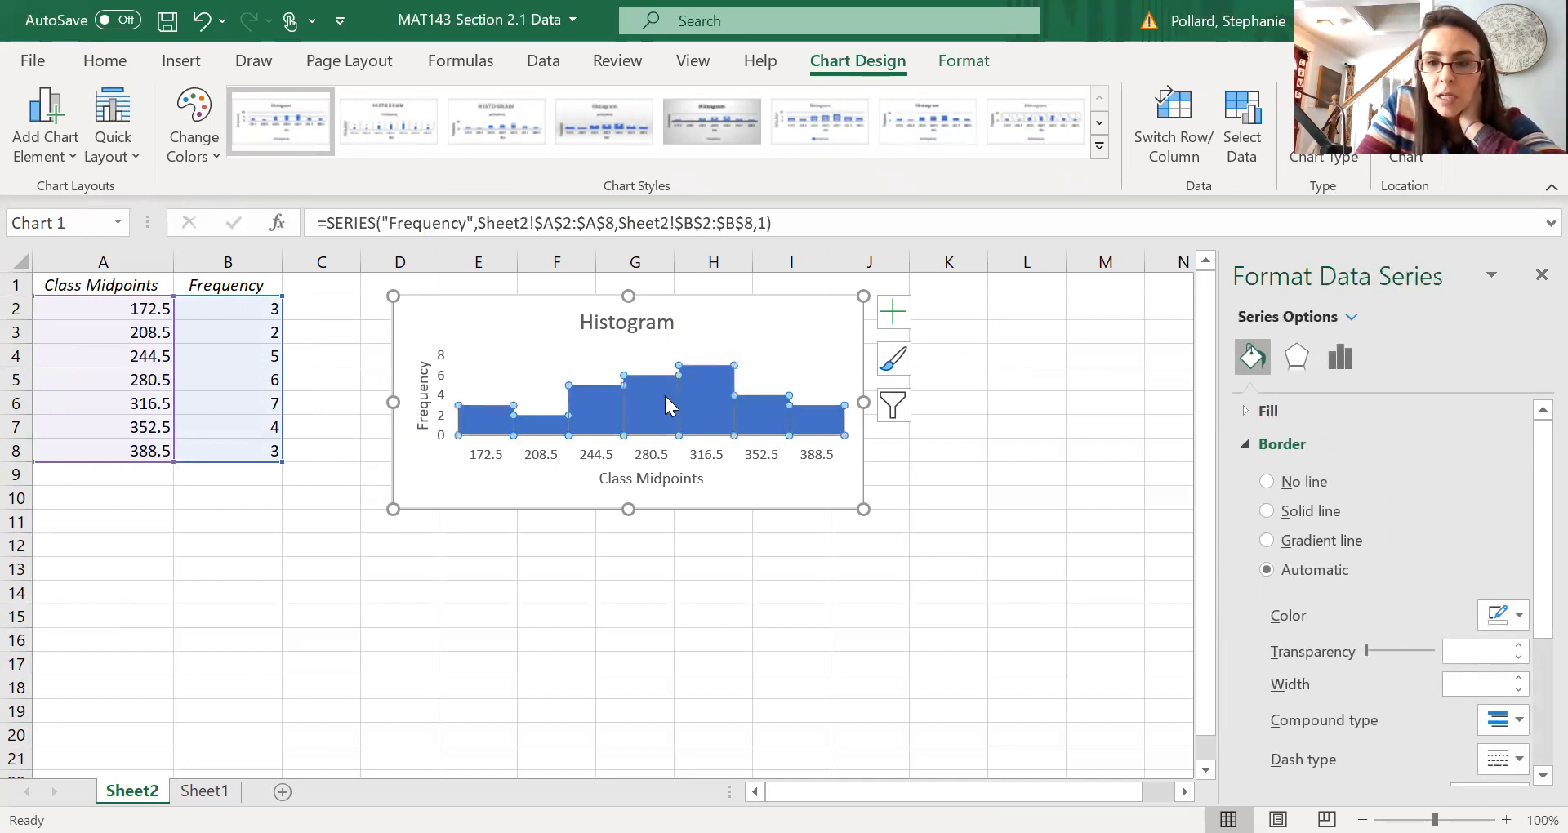
{"action": "left_click", "coordinate": [1296, 511]}
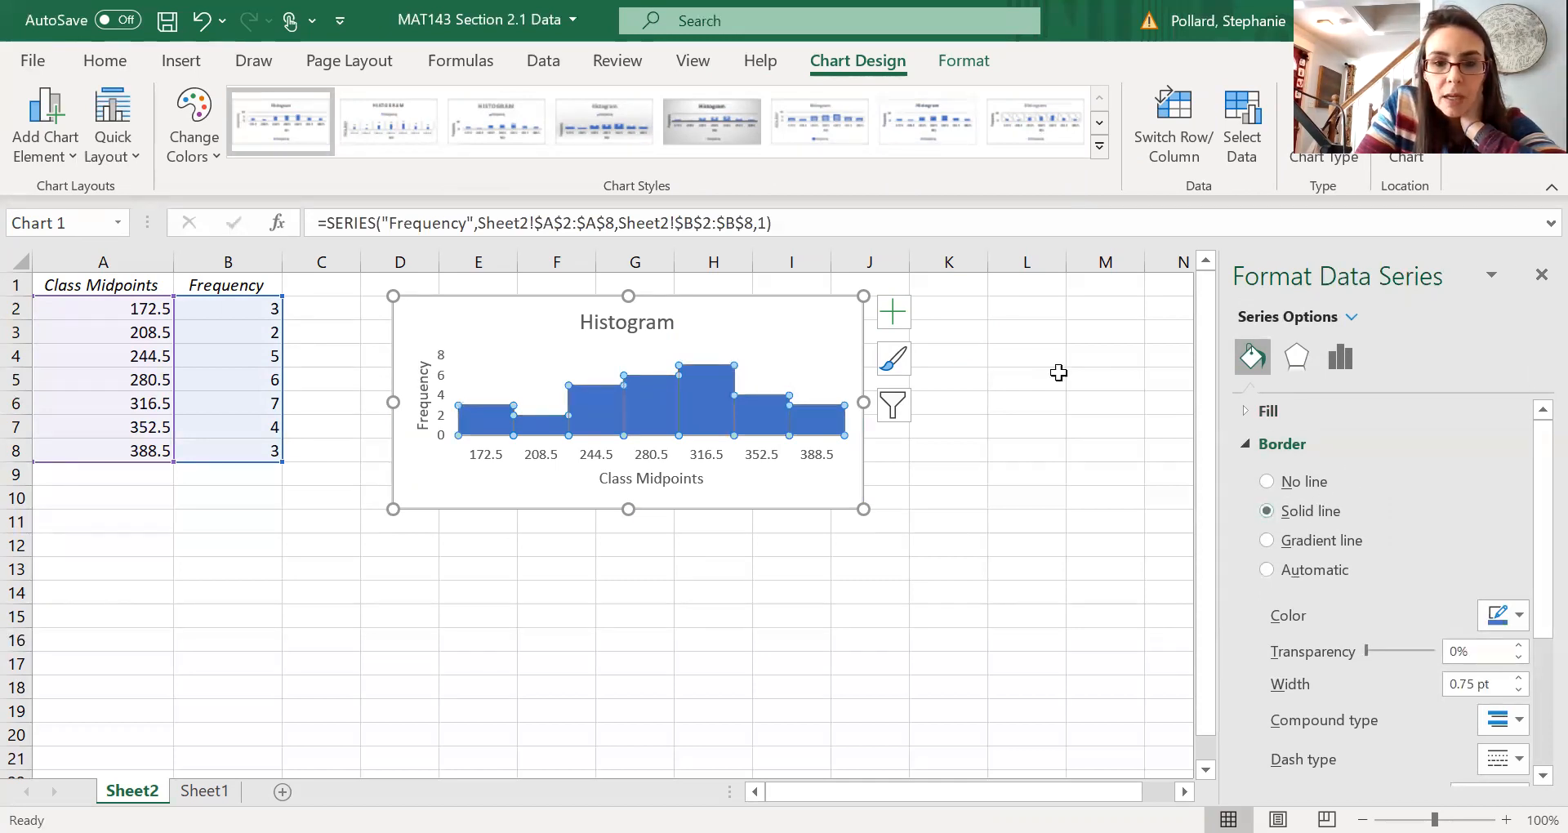
{"action": "left_click", "coordinate": [1059, 372]}
{"action": "left_click", "coordinate": [698, 399]}
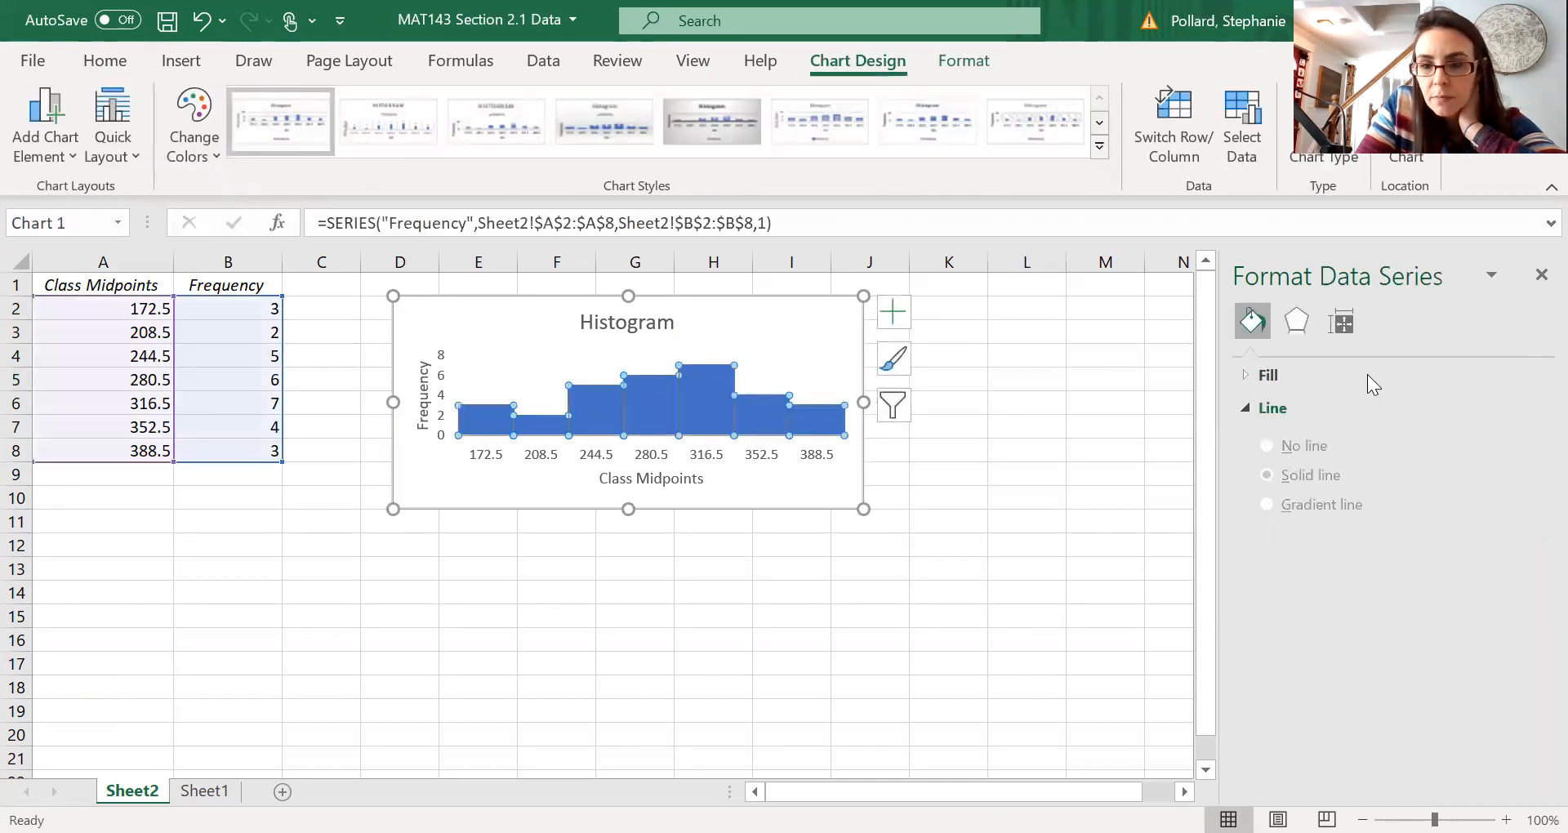
Step: Look through the series overlap, gap width and border settings of the histogram's Frequency series
{"action": "left_click", "coordinate": [1341, 357]}
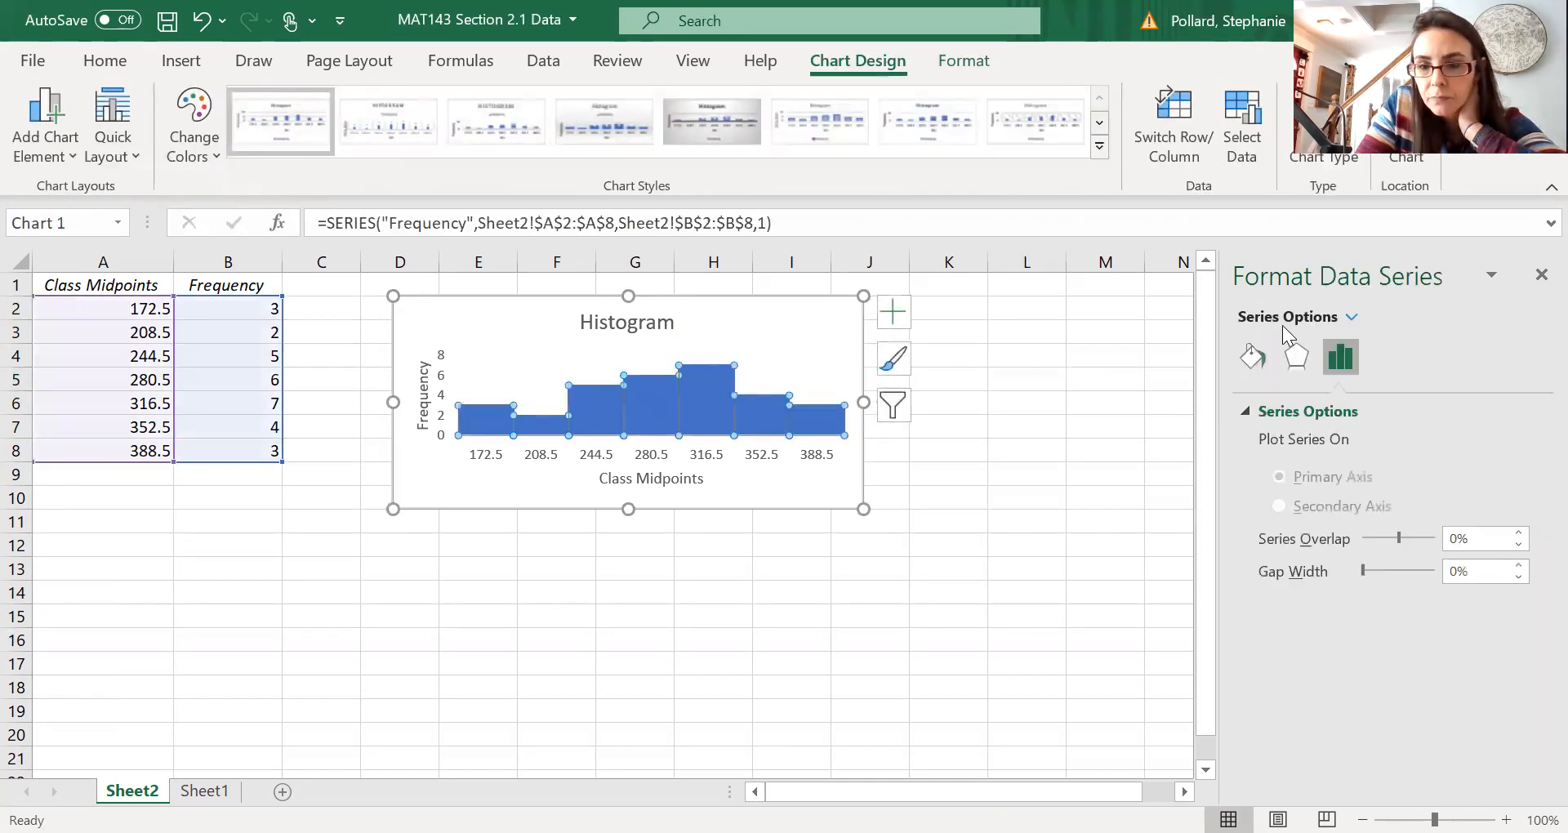
{"action": "left_click", "coordinate": [1295, 368]}
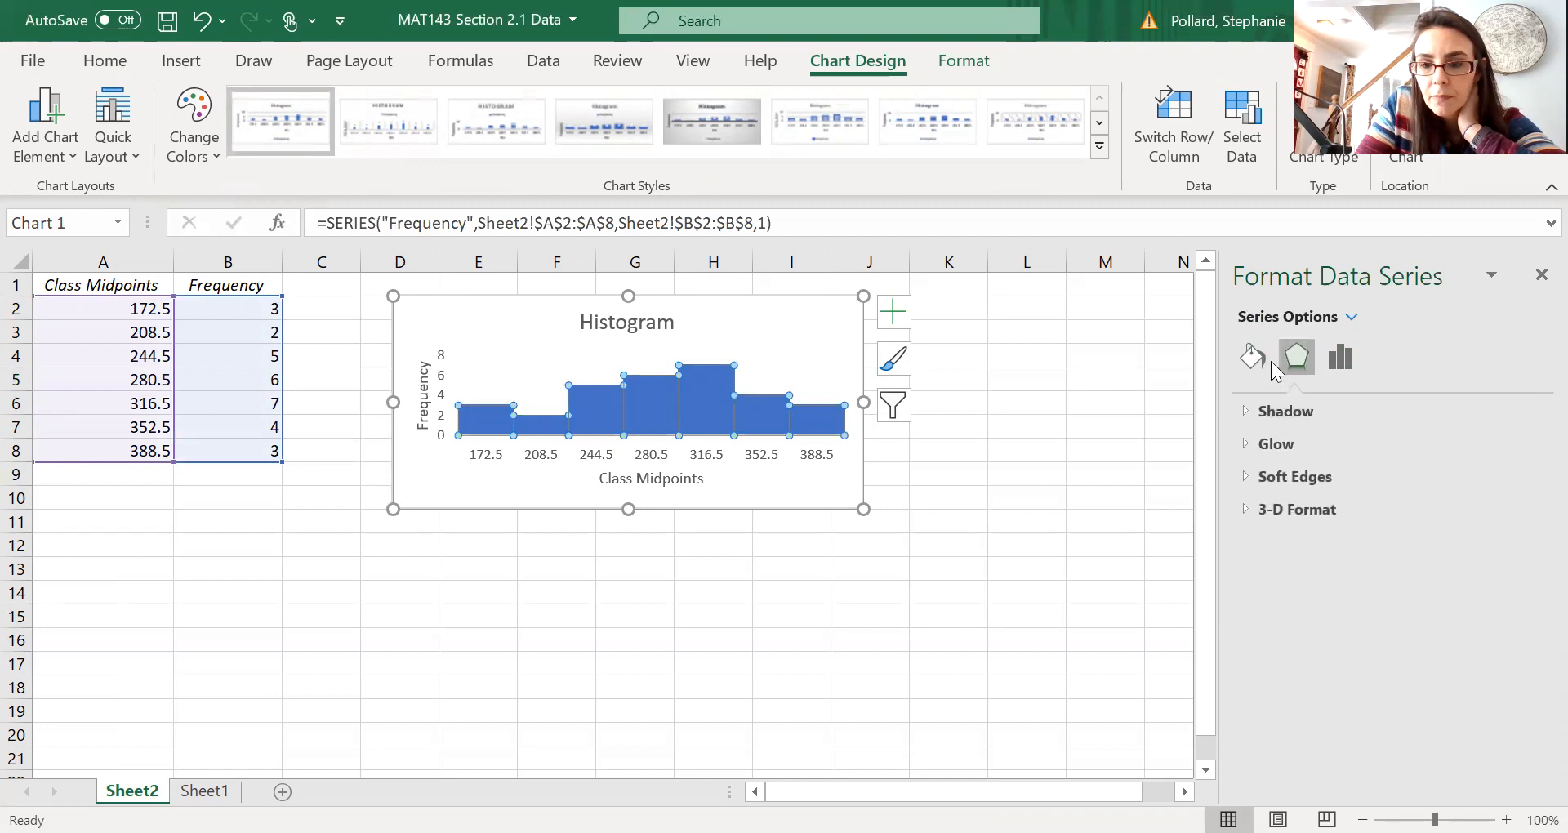
{"action": "left_click", "coordinate": [1254, 357]}
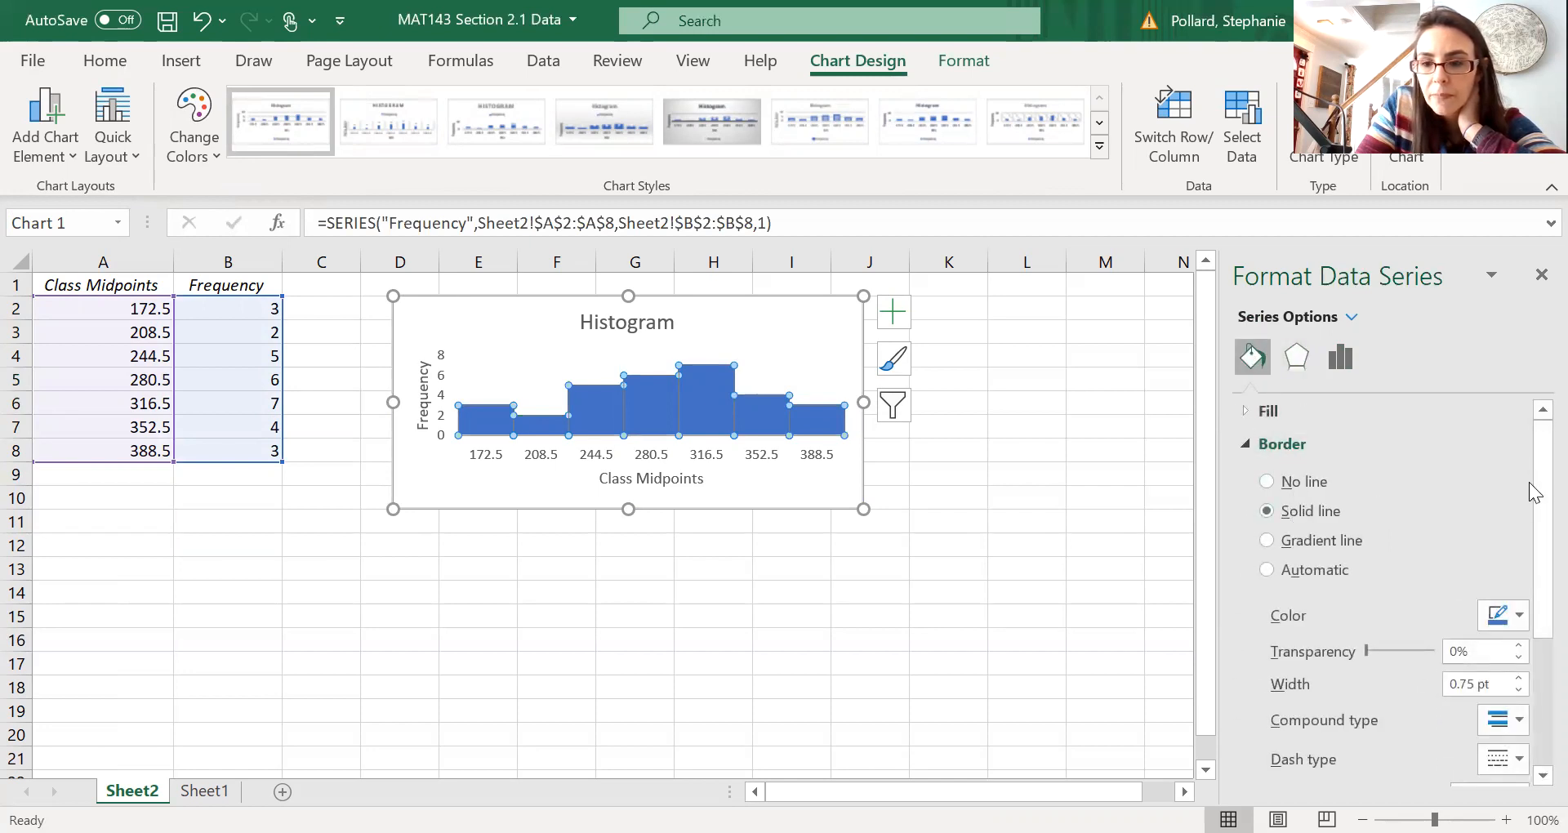
{"action": "left_click_drag", "start_coordinate": [1534, 496], "coordinate": [1532, 543]}
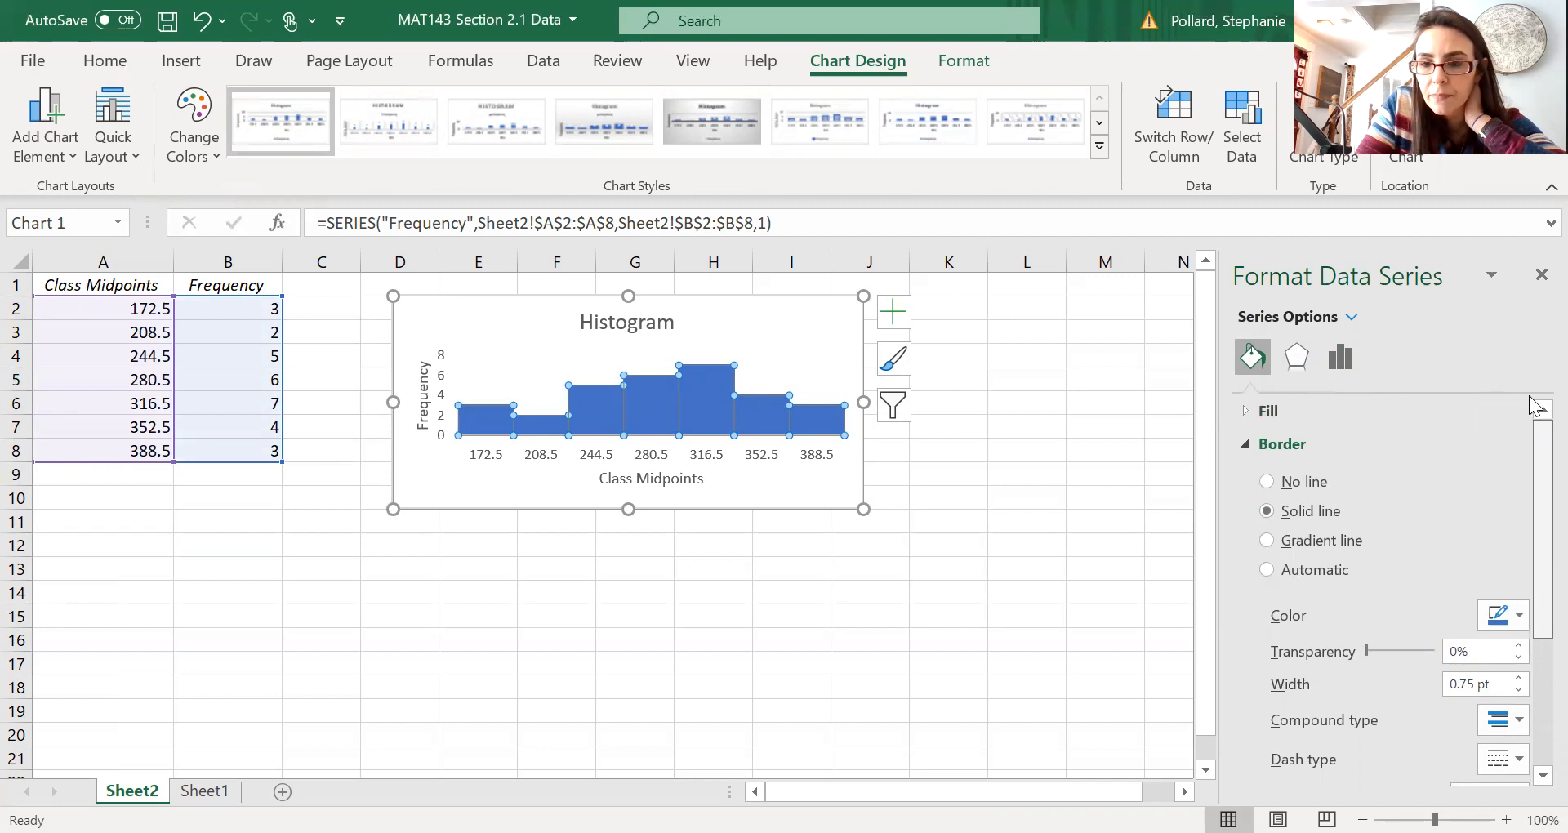
{"action": "left_click", "coordinate": [1340, 358]}
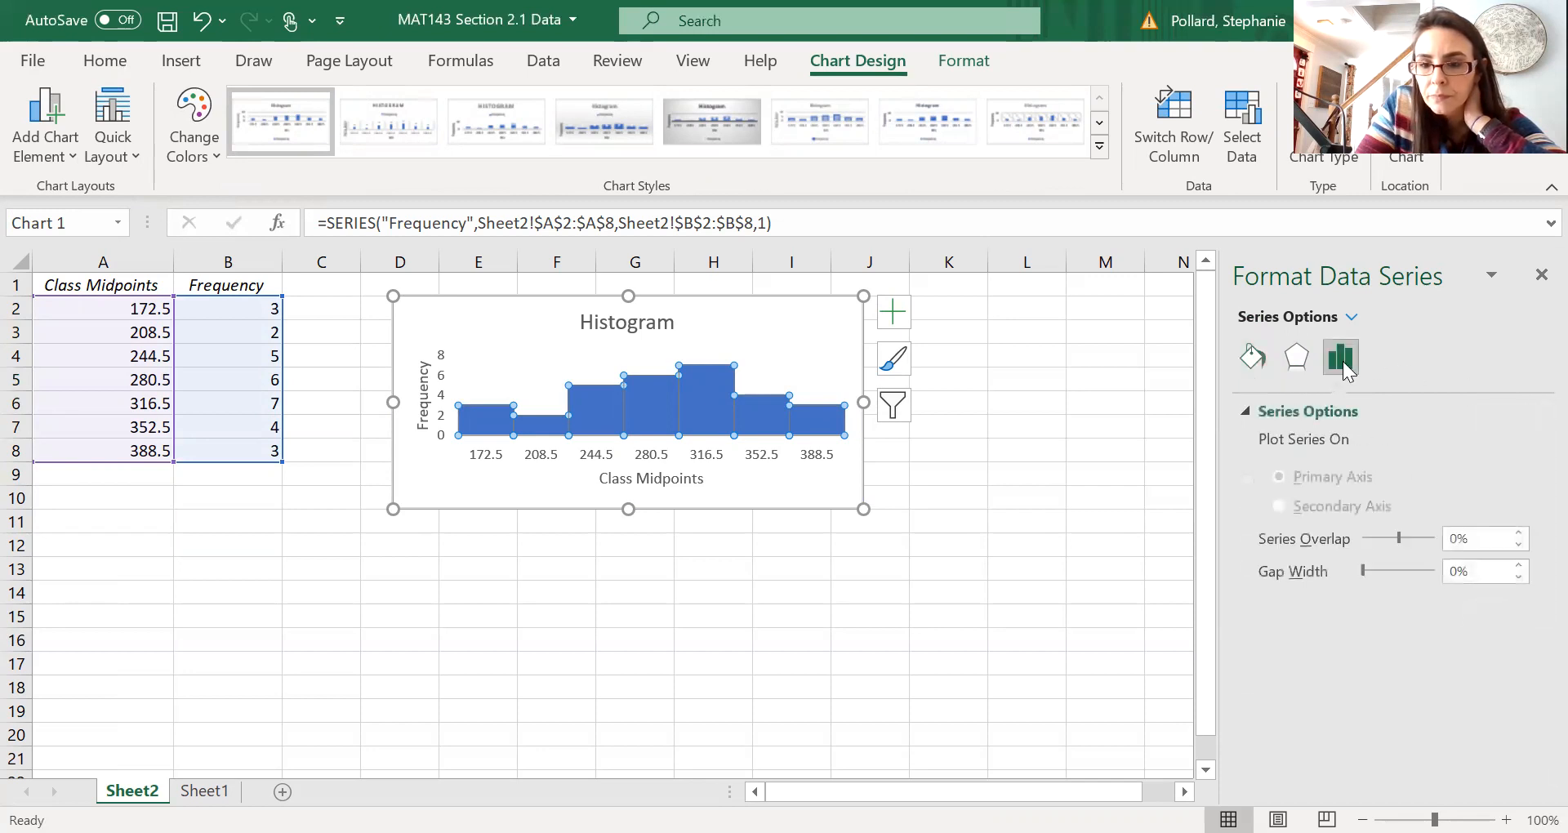
Step: Examine the shadow, glow, soft edges and 3-D format effects offered for the histogram's bars
{"action": "left_click", "coordinate": [1299, 358]}
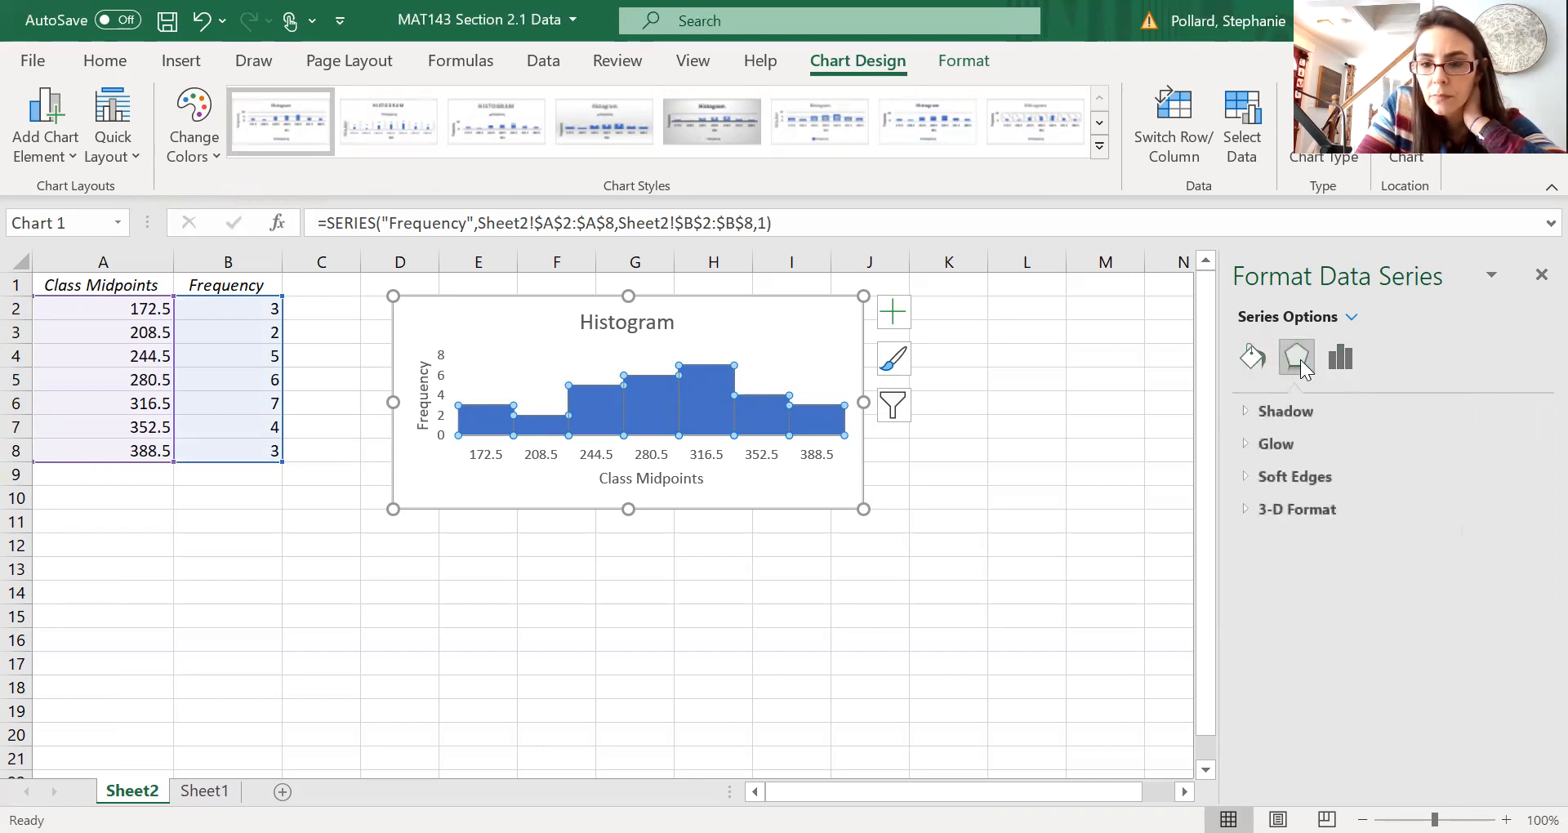
{"action": "left_click", "coordinate": [1257, 414]}
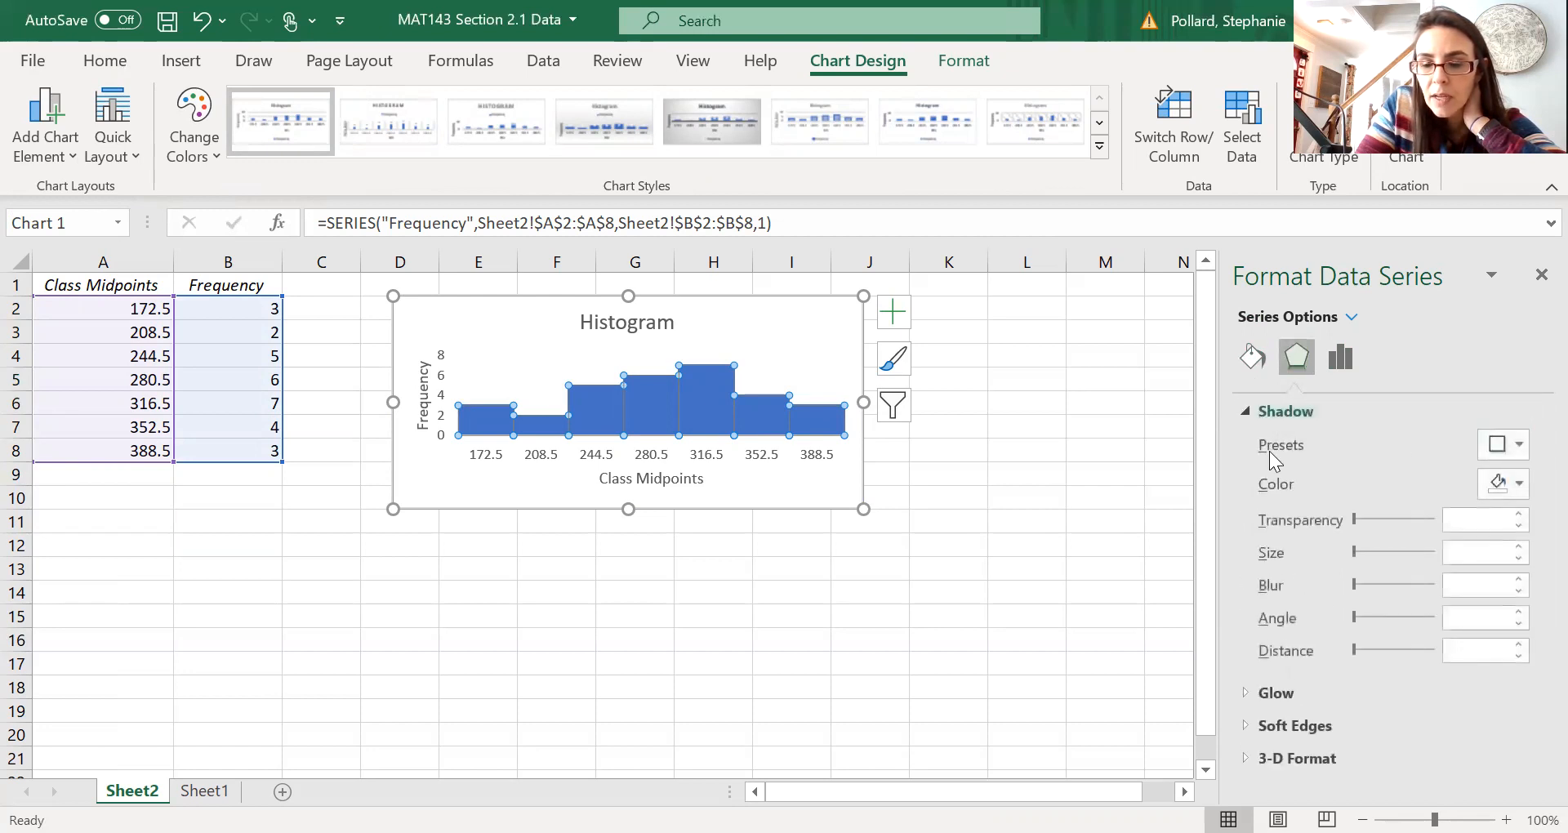
{"action": "left_click", "coordinate": [1245, 408]}
{"action": "left_click", "coordinate": [1246, 443]}
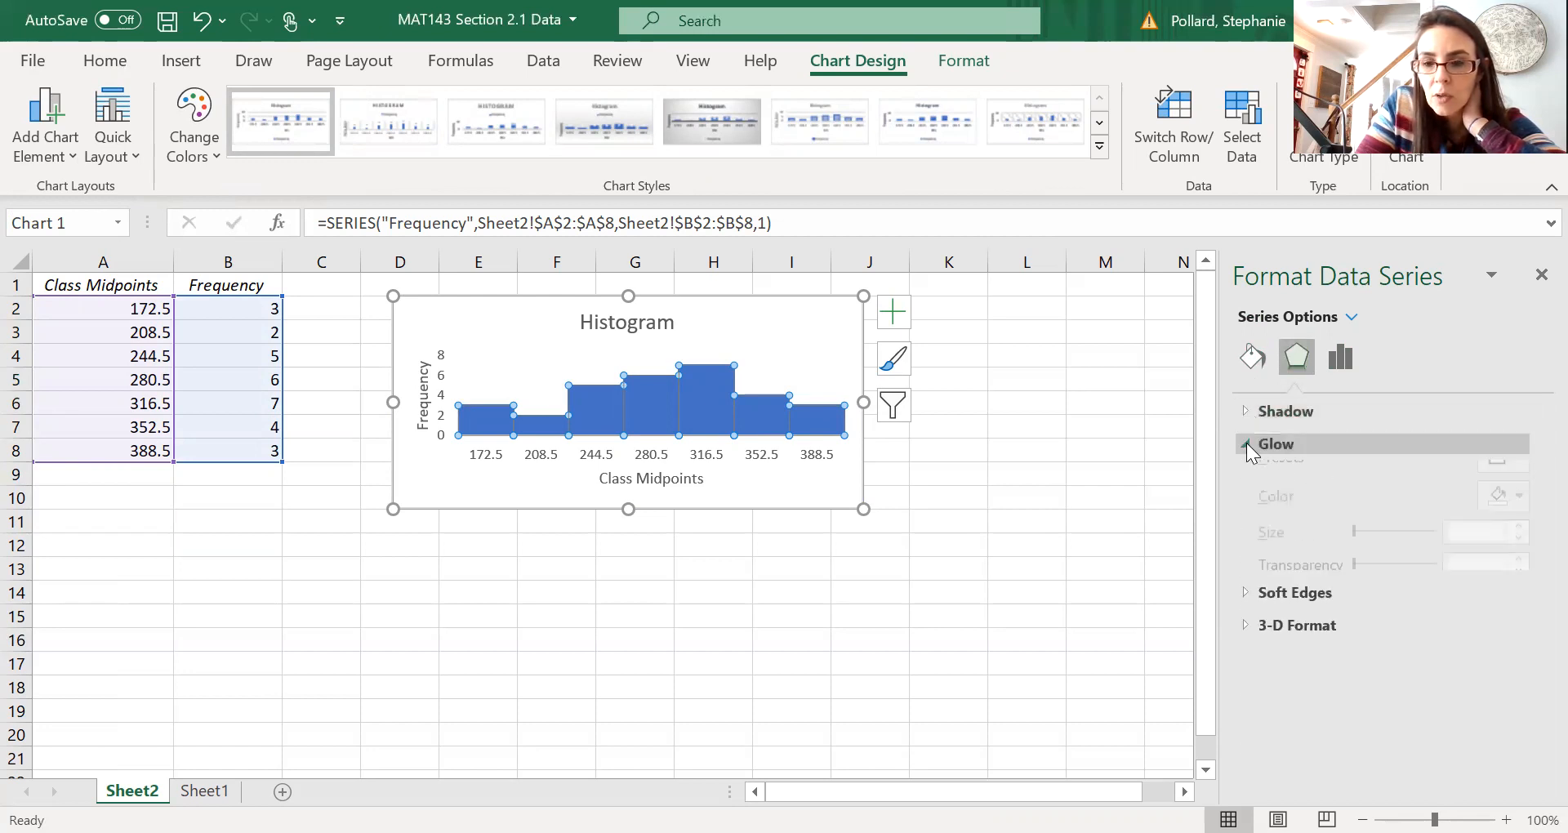
{"action": "left_click", "coordinate": [1246, 442]}
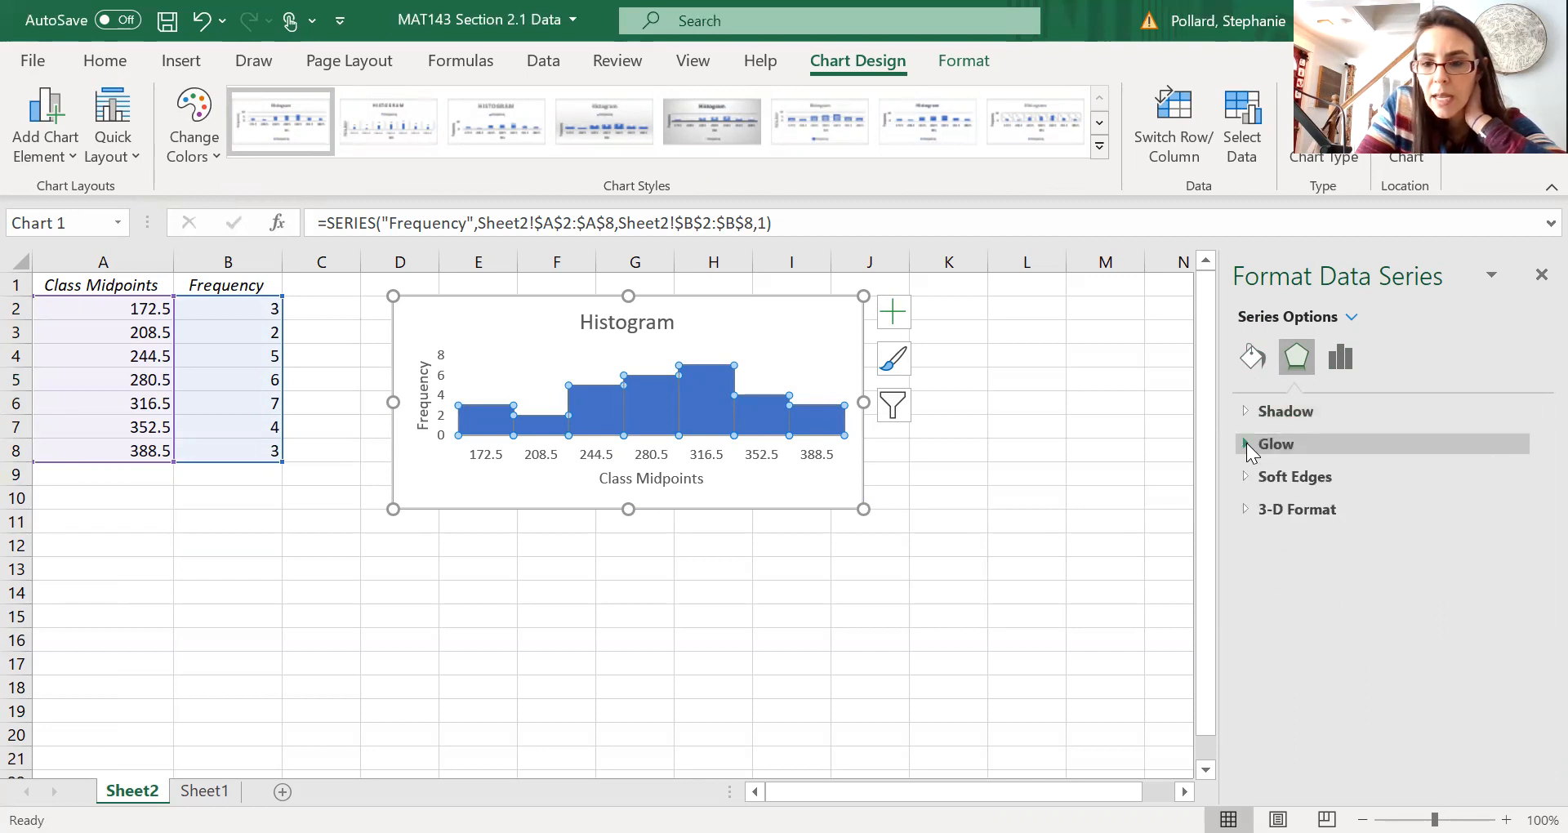
{"action": "left_click", "coordinate": [1251, 508]}
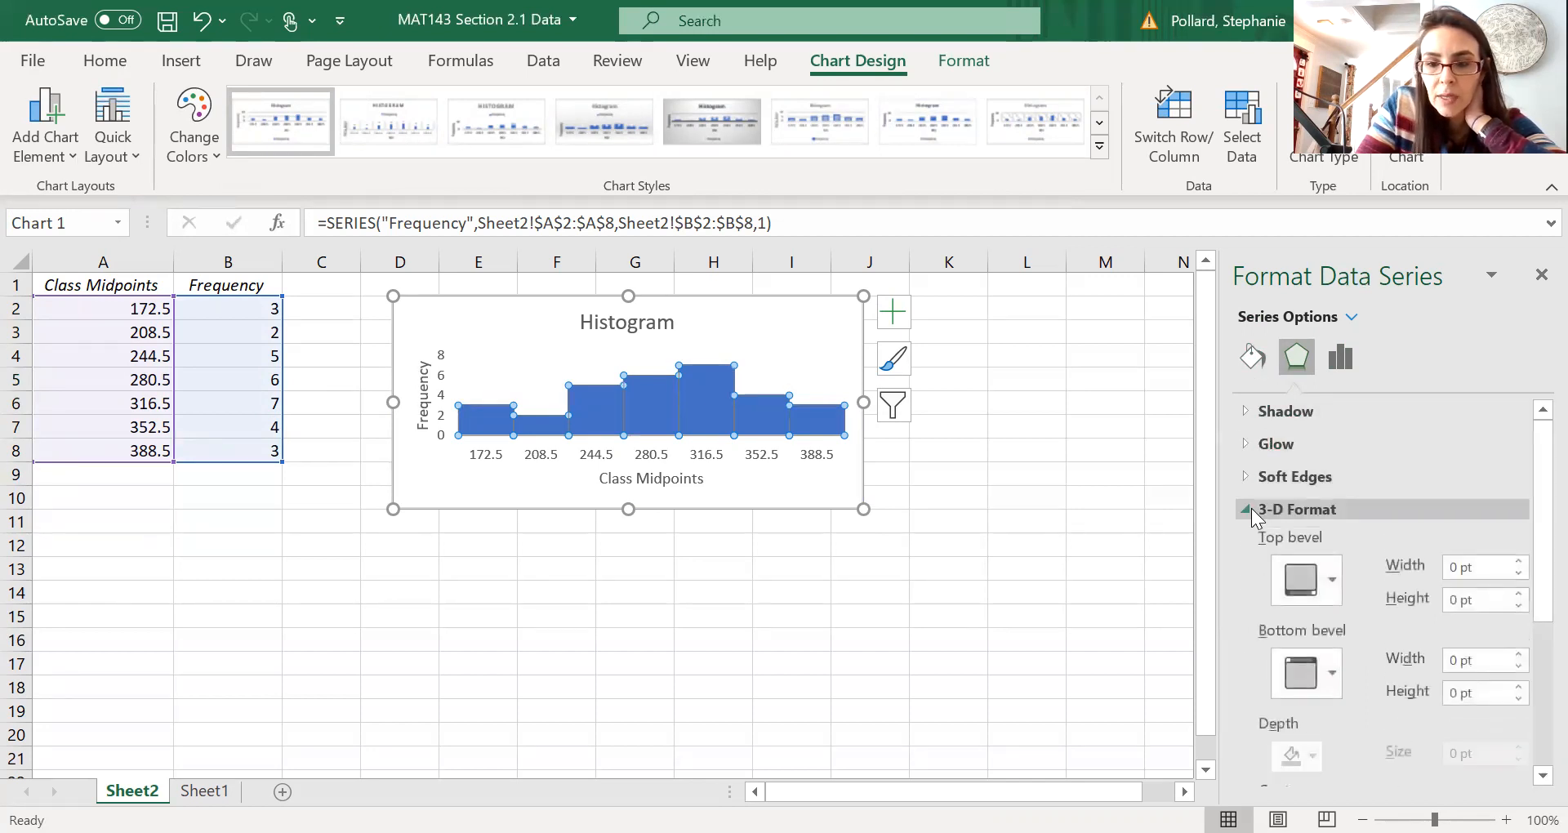
{"action": "left_click", "coordinate": [1244, 470]}
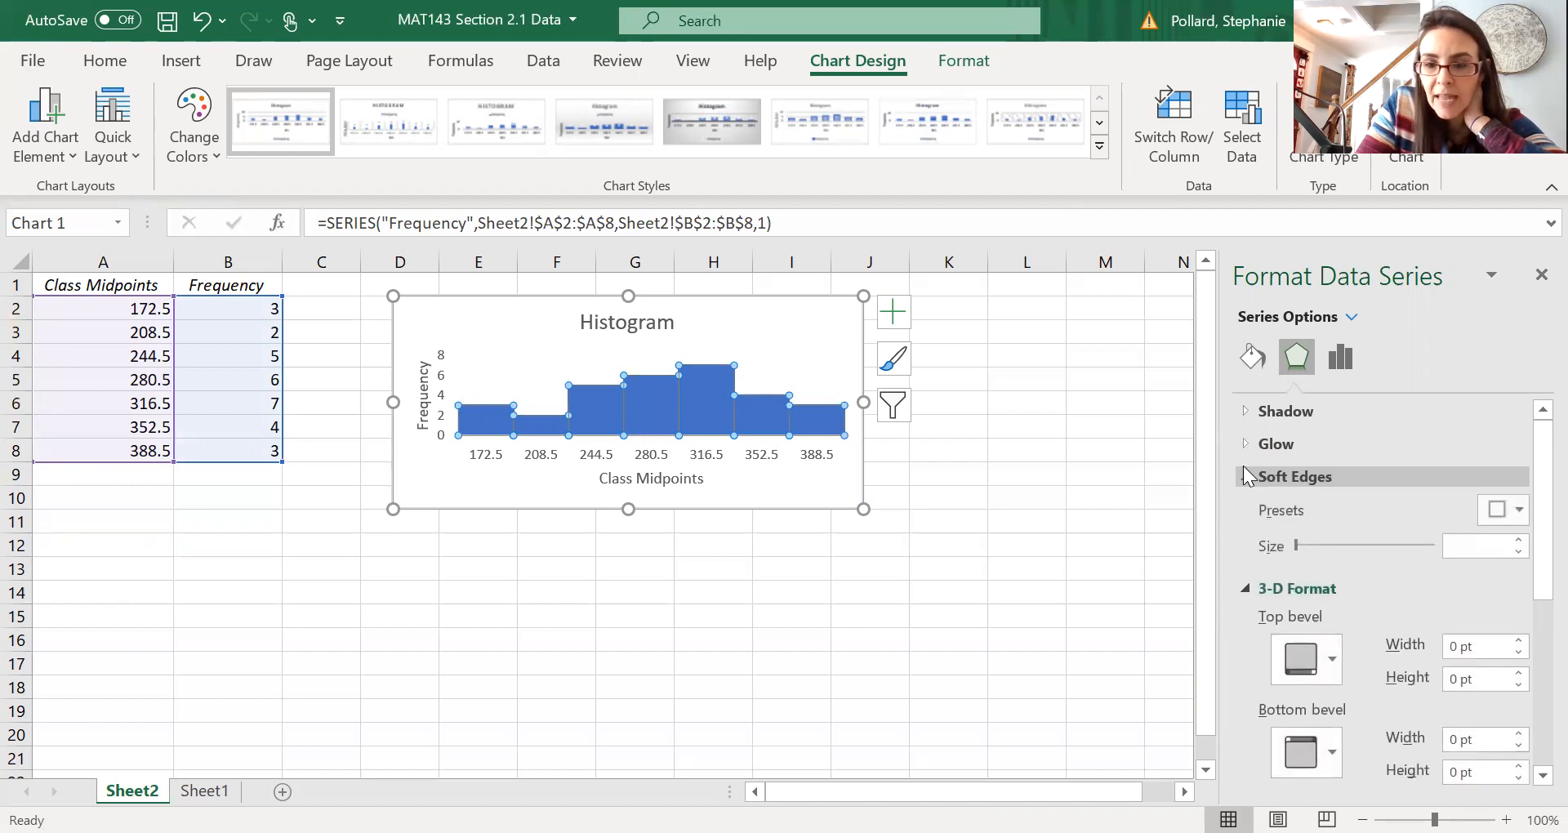
{"action": "left_click", "coordinate": [1256, 590]}
{"action": "left_click", "coordinate": [1256, 586]}
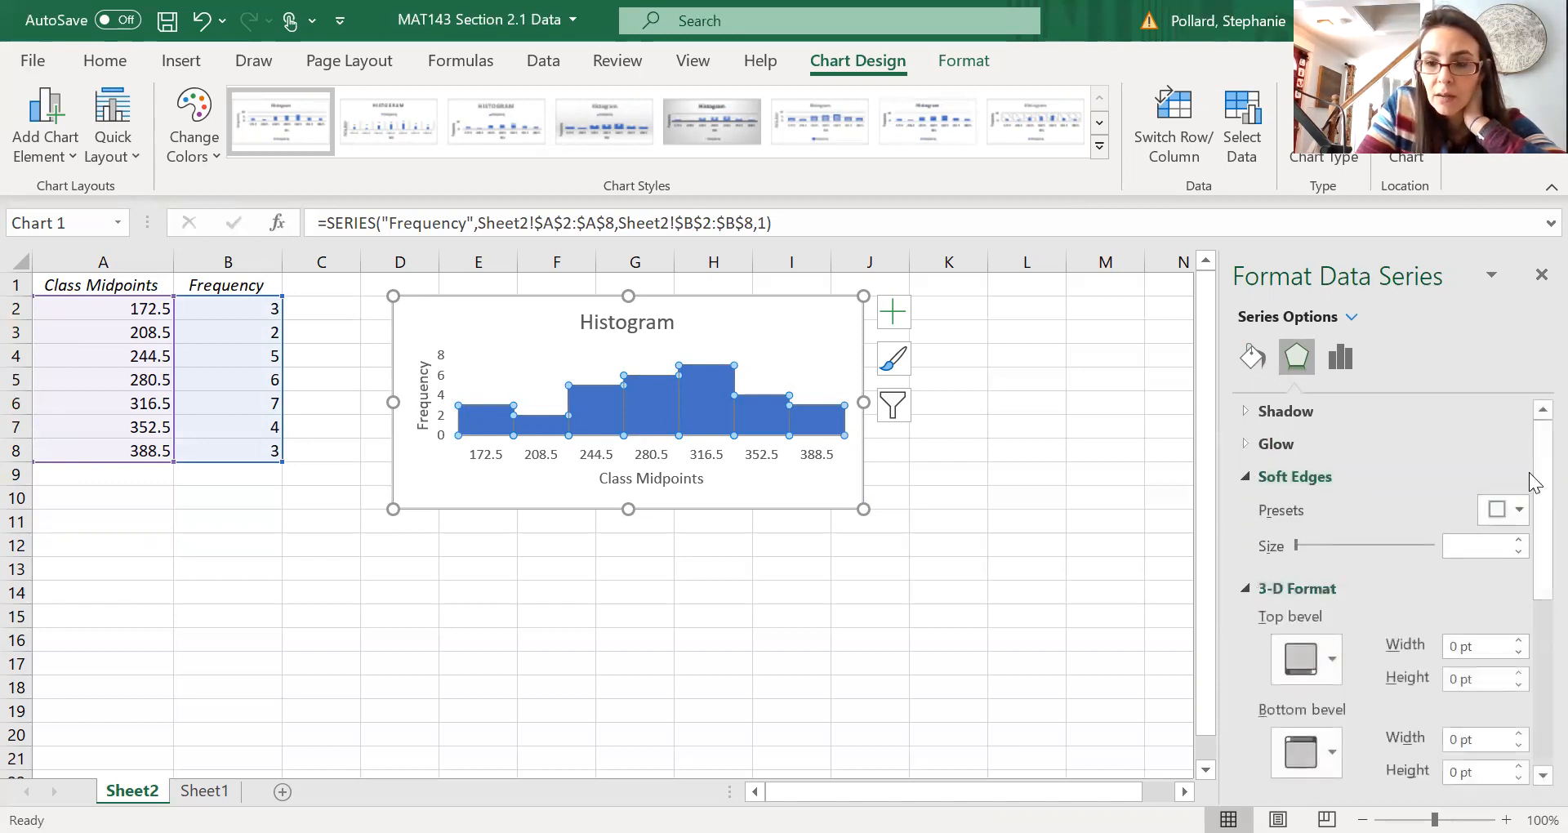
{"action": "left_click_drag", "start_coordinate": [1529, 471], "coordinate": [1534, 585]}
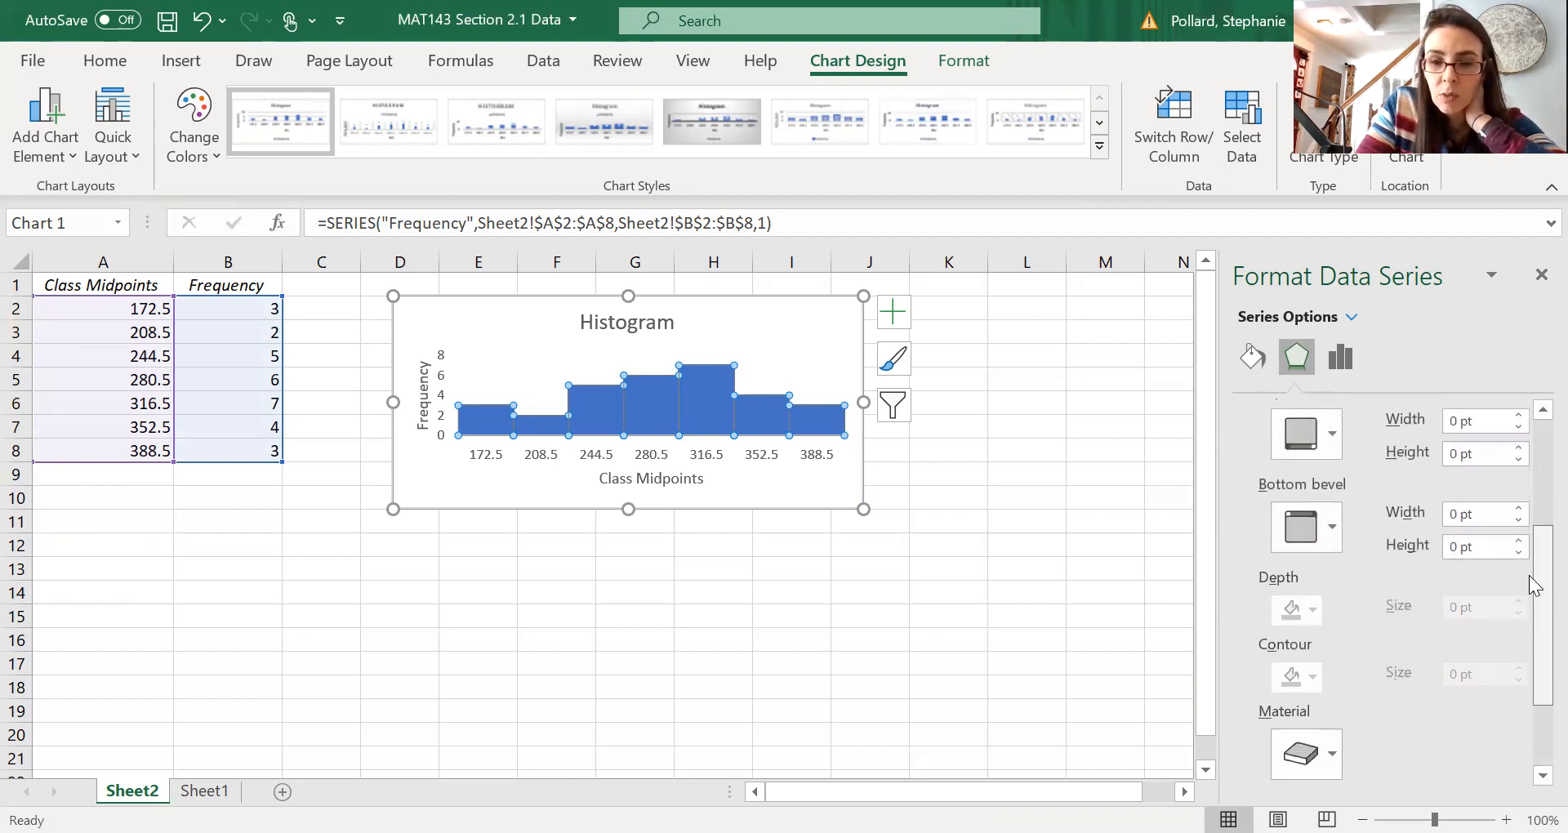
{"action": "scroll", "coordinate": [1534, 585], "scroll_direction": "down", "scroll_amount": 2}
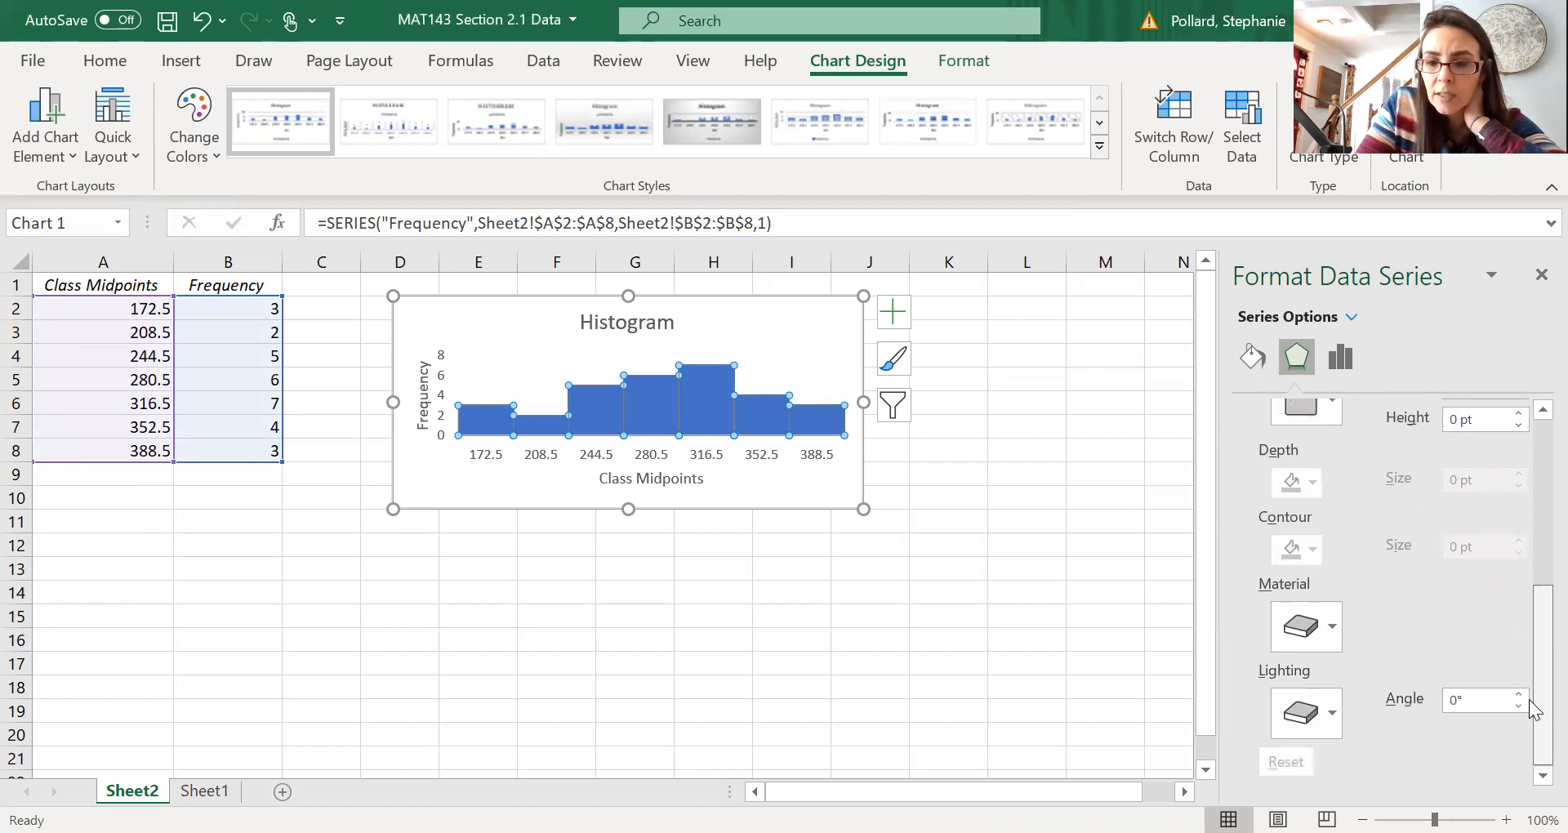
{"action": "left_click_drag", "start_coordinate": [1534, 584], "coordinate": [1534, 466]}
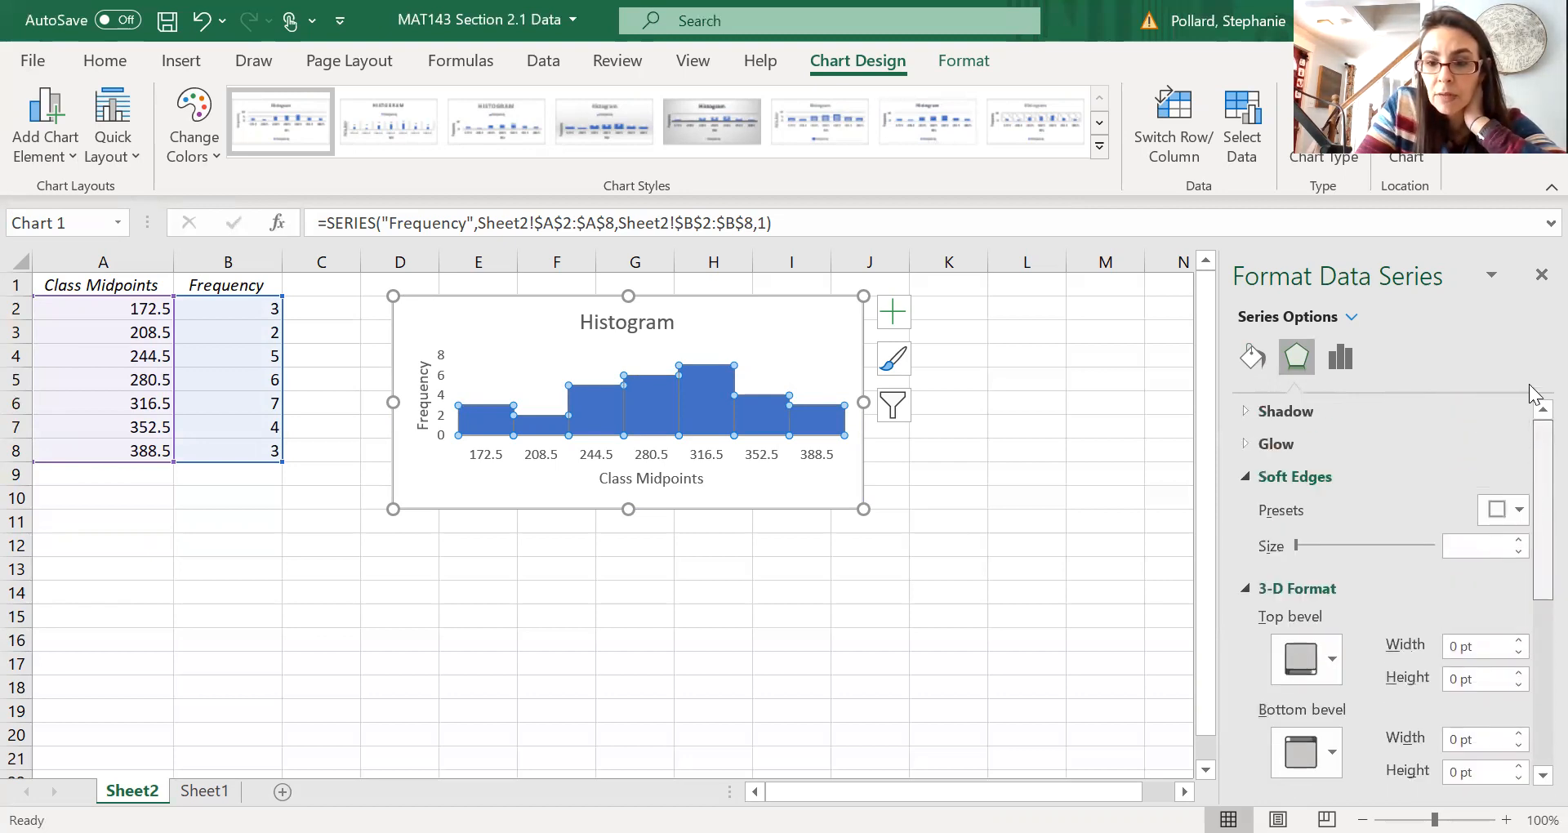
{"action": "left_click", "coordinate": [1256, 597]}
{"action": "left_click", "coordinate": [1256, 476]}
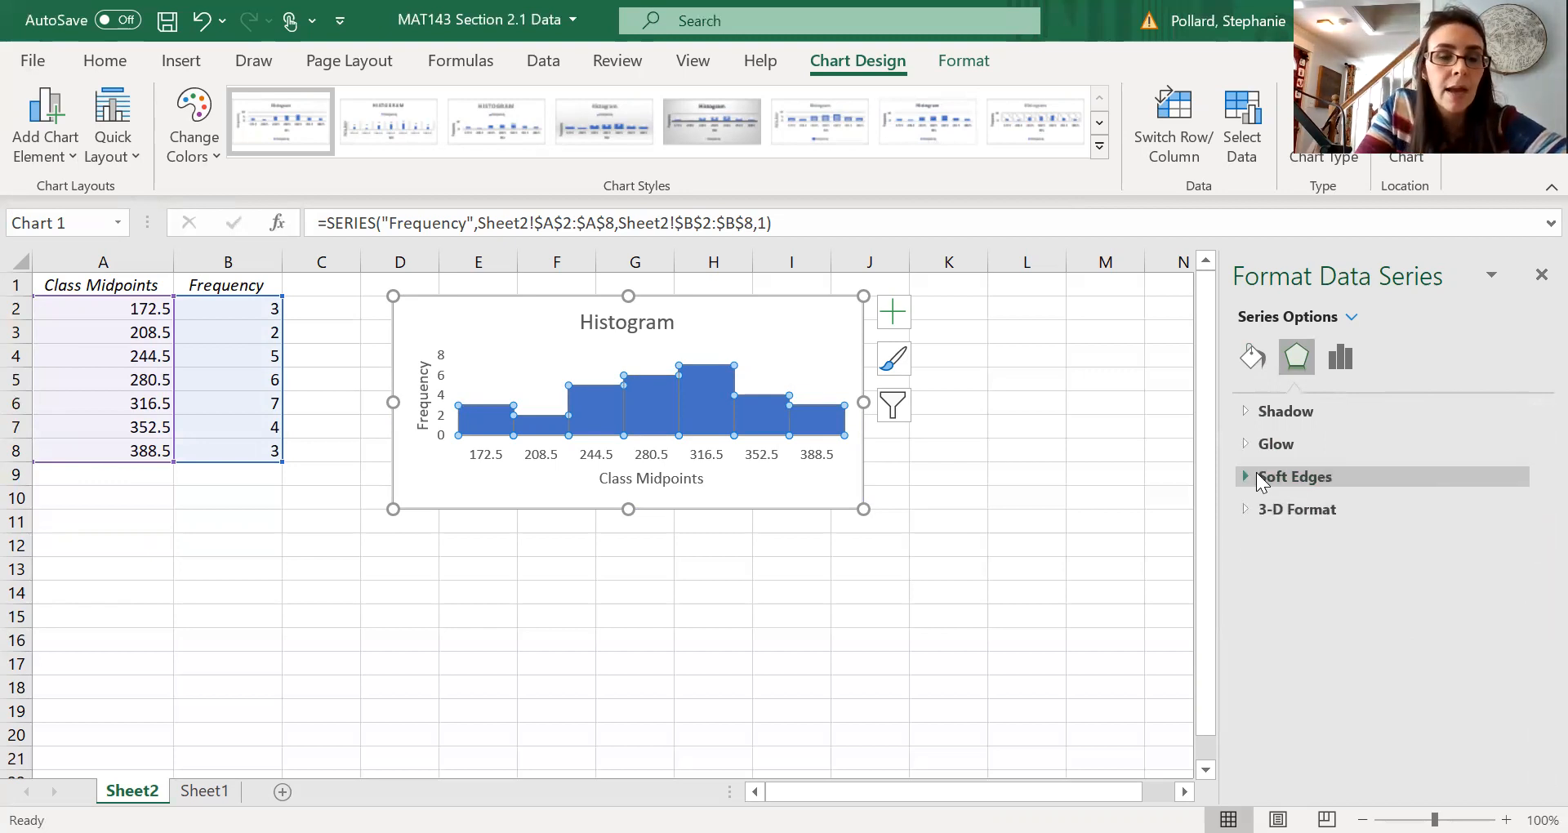
Step: Recolor the histogram with the third colorful palette, which starts with orange
{"action": "left_click", "coordinate": [213, 147]}
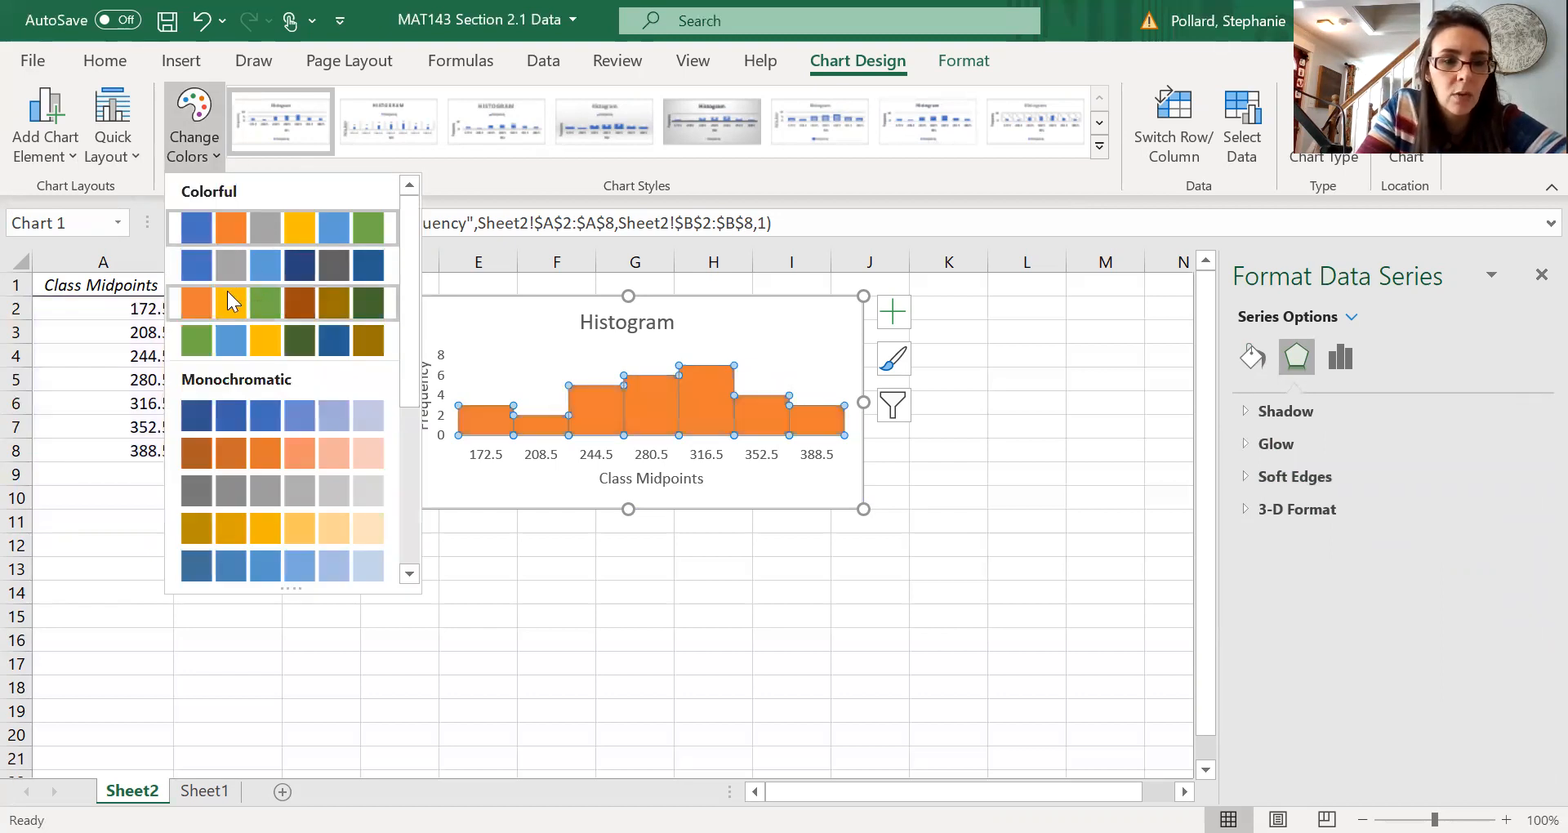
{"action": "left_click", "coordinate": [233, 302]}
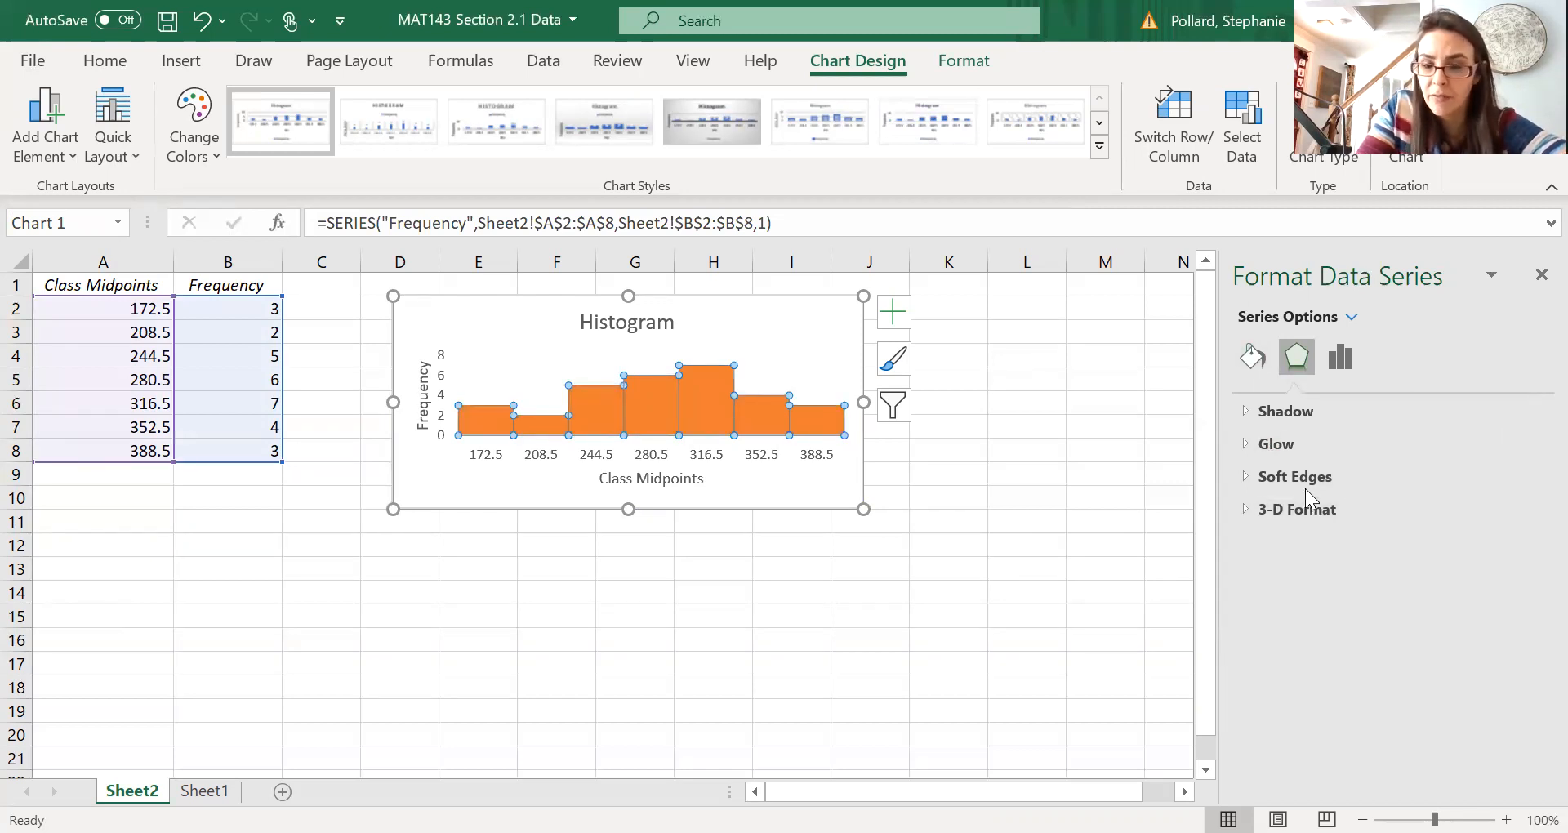
Step: Try the histogram's orange bars with the border set to no line
{"action": "left_click", "coordinate": [1252, 357]}
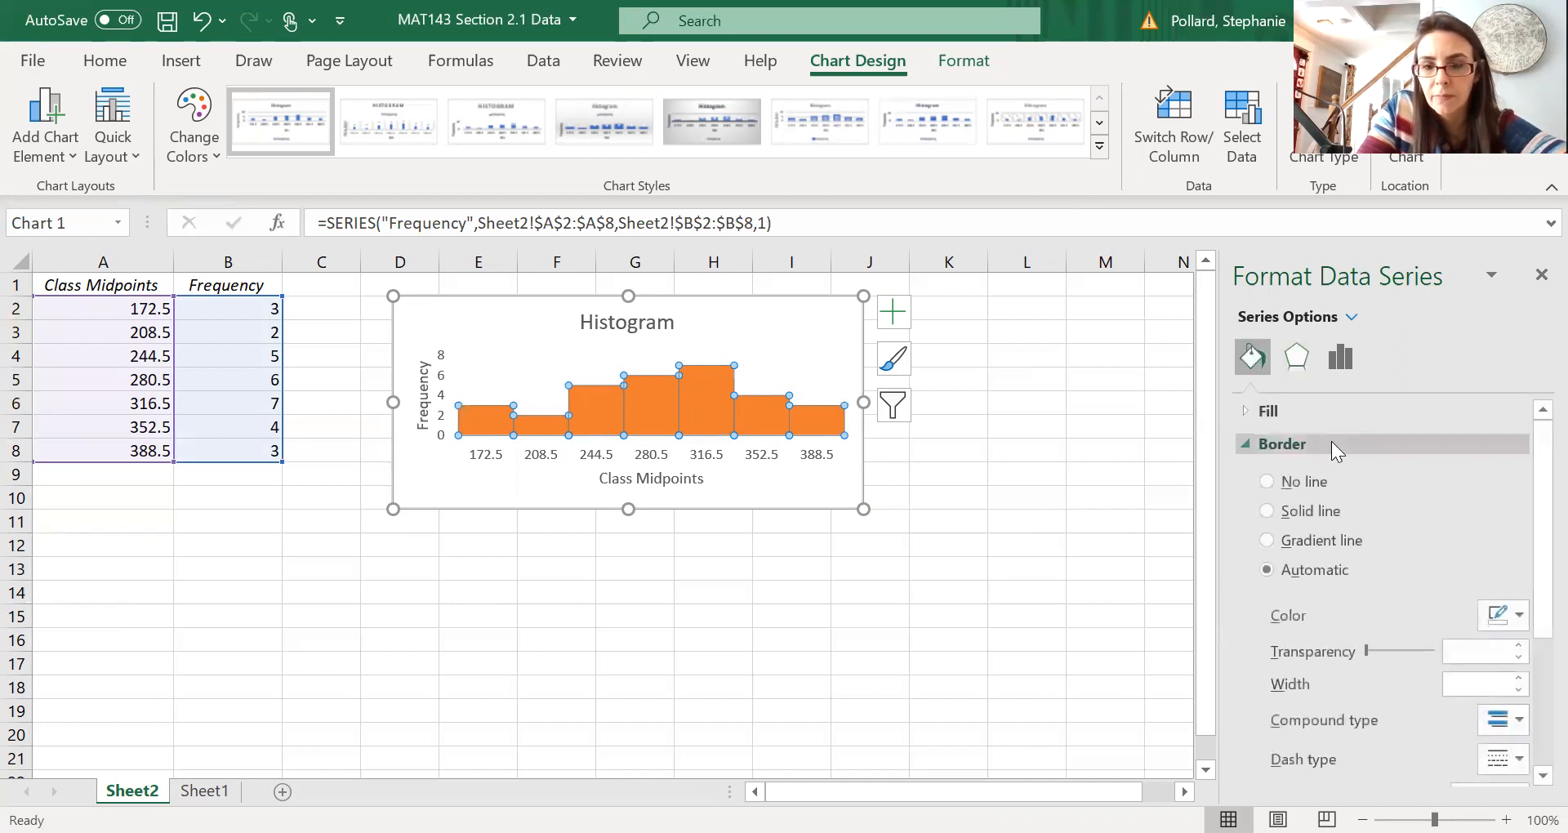
{"action": "left_click", "coordinate": [1303, 482]}
{"action": "left_click", "coordinate": [784, 346]}
{"action": "left_click", "coordinate": [741, 448]}
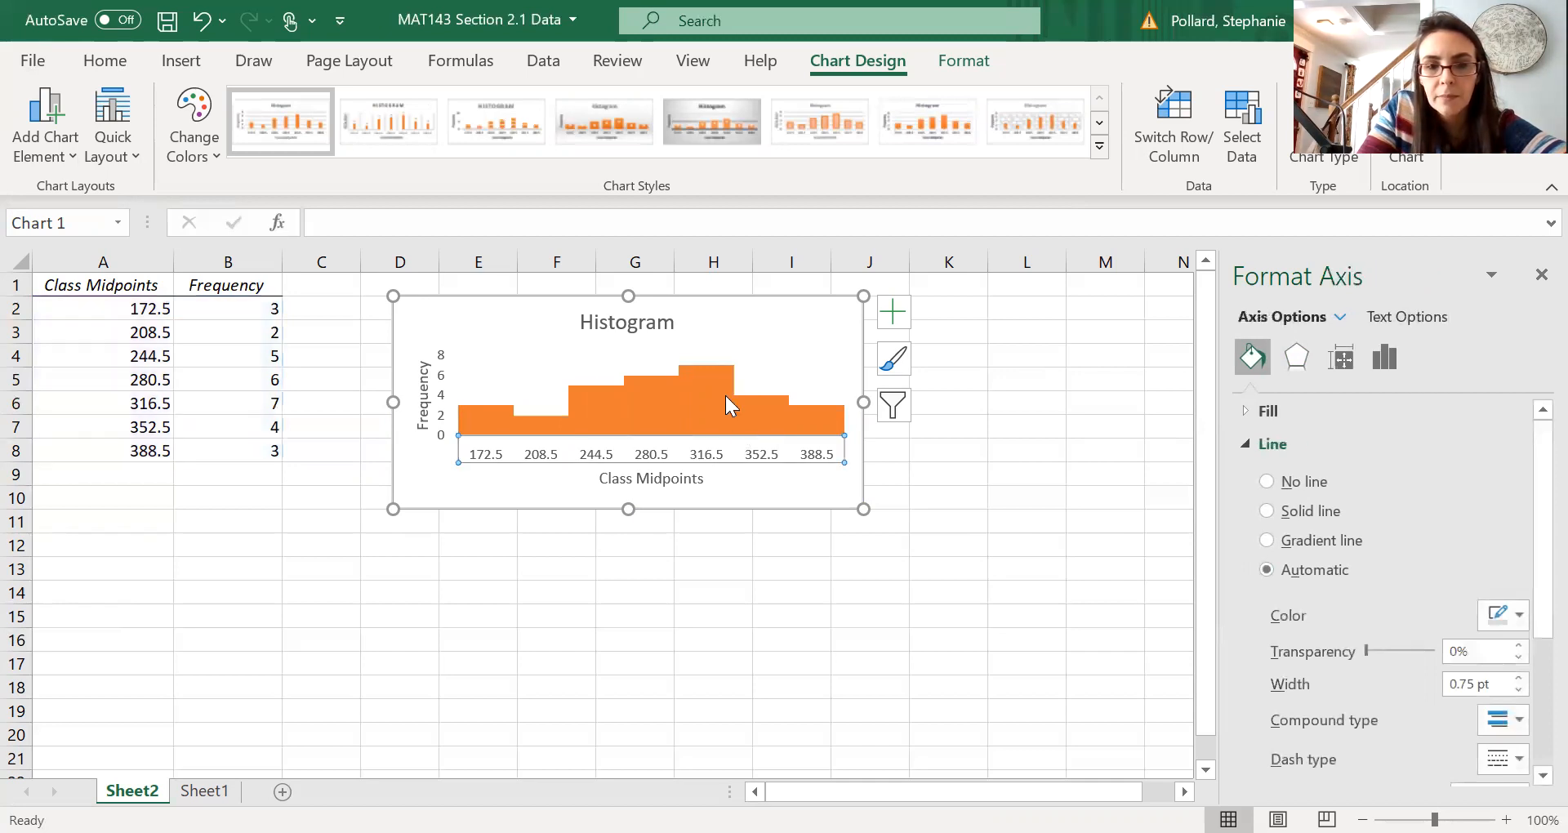
Step: Give the orange bars of the histogram a solid line border and deselect the chart
{"action": "left_click", "coordinate": [729, 404]}
{"action": "left_click", "coordinate": [1303, 510]}
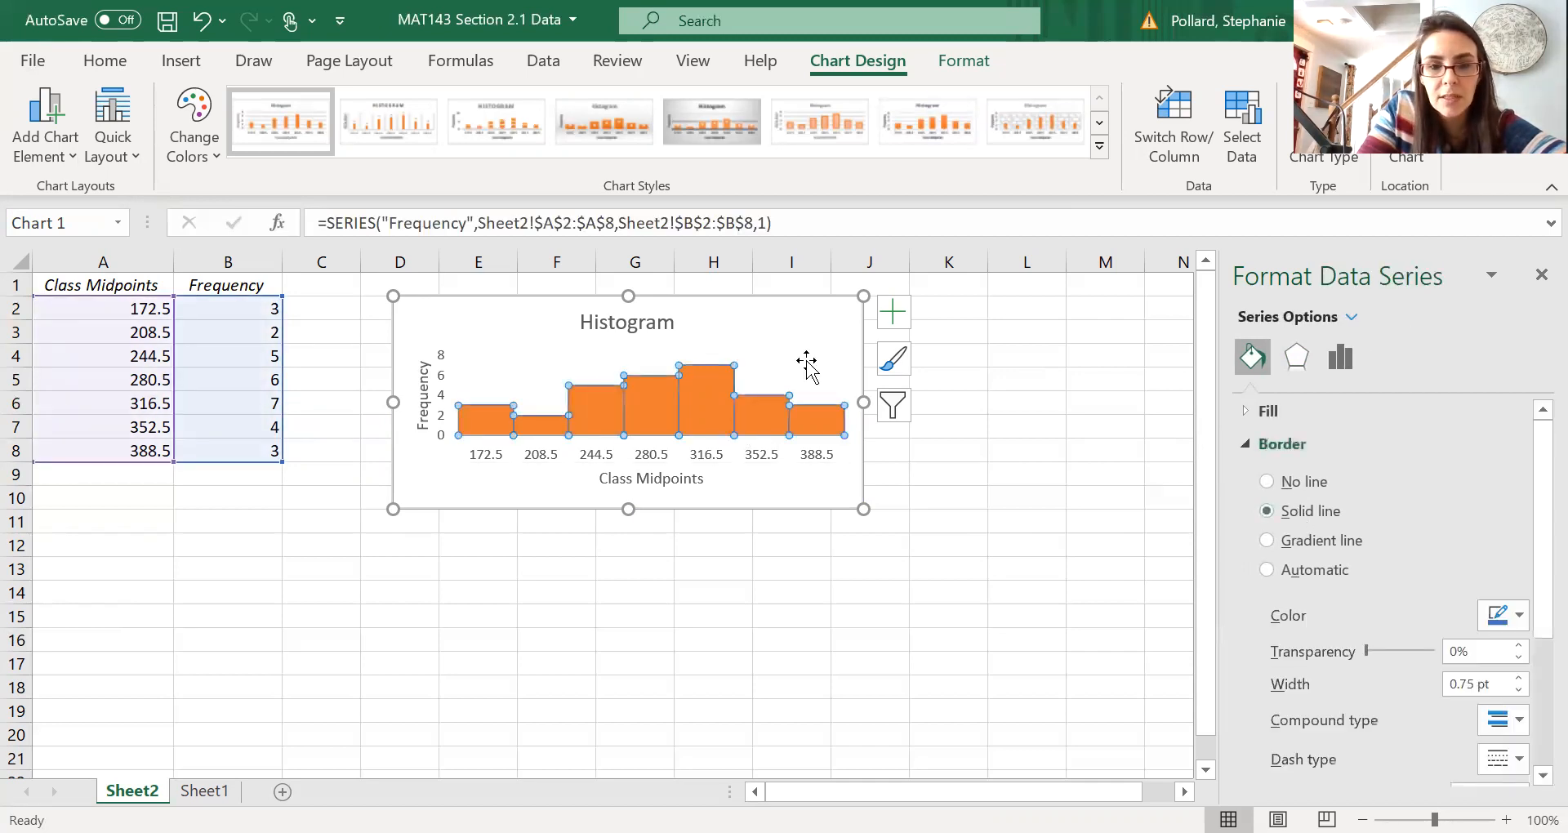
{"action": "left_click", "coordinate": [806, 365]}
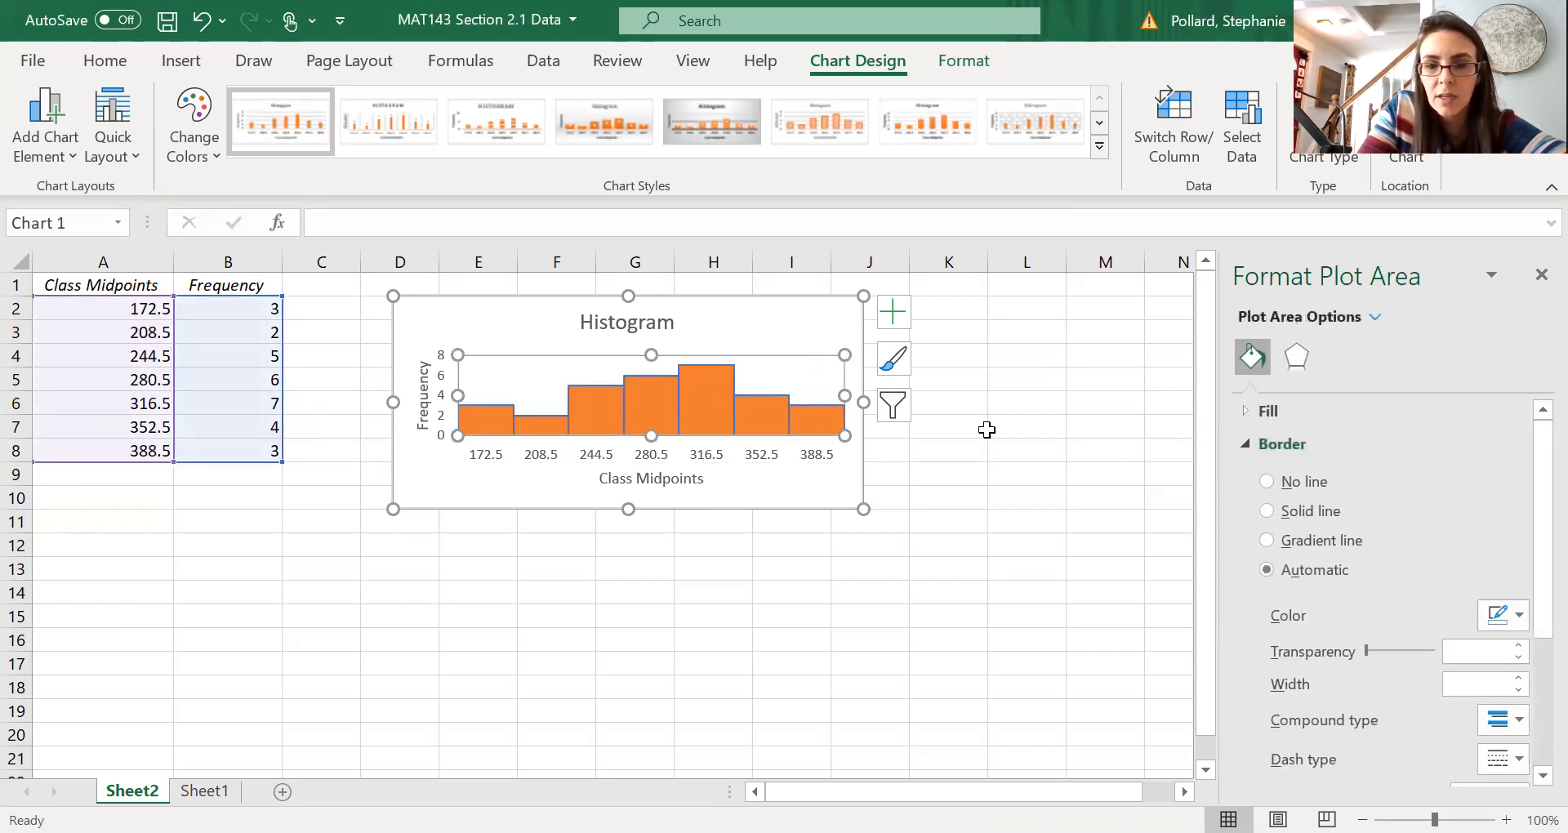
{"action": "left_click", "coordinate": [959, 355]}
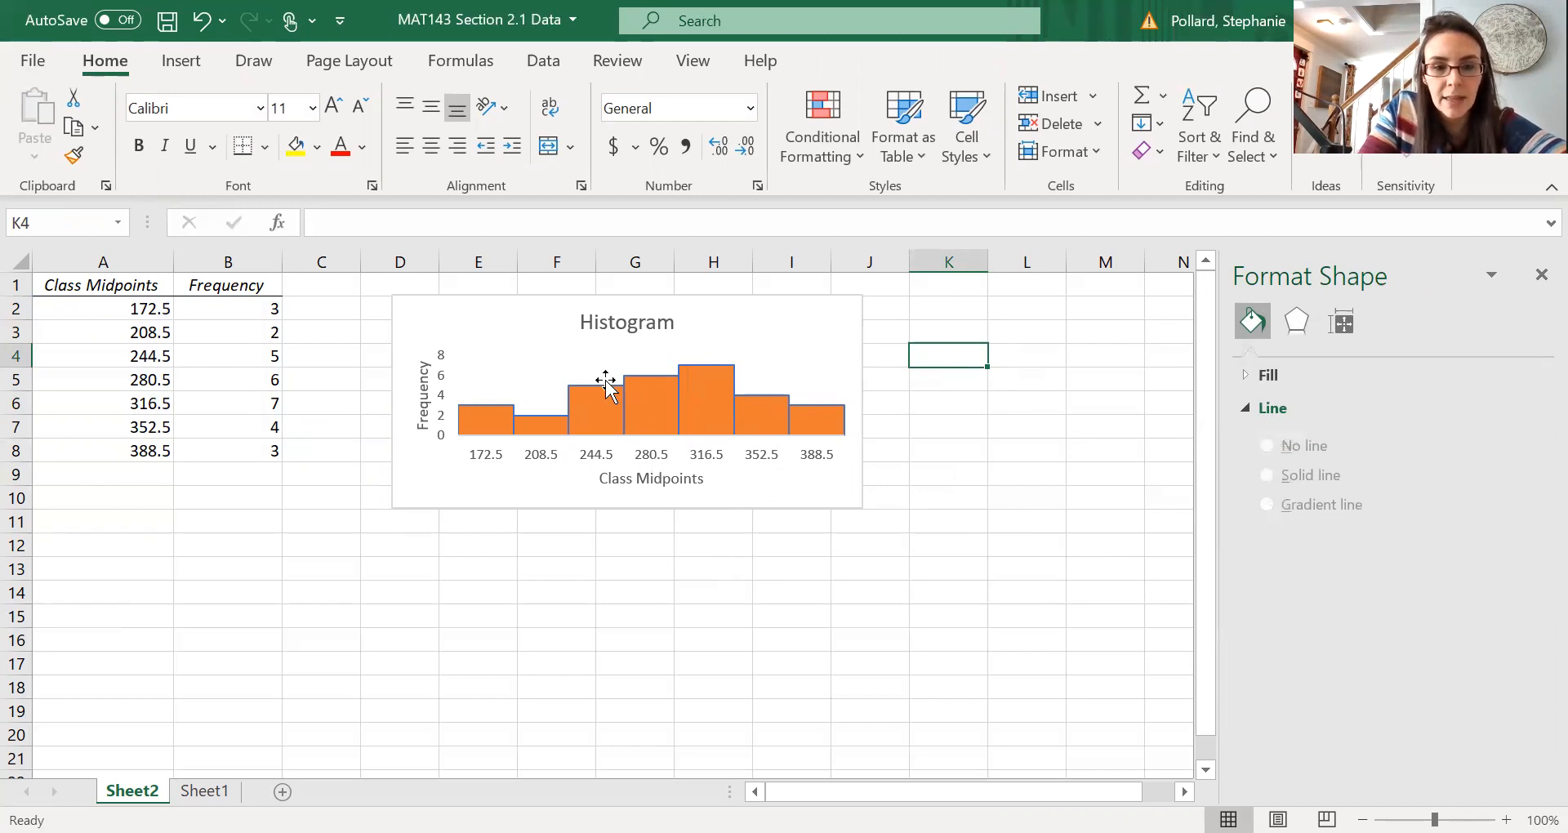
Step: Try out several heights for the histogram and leave it stretched down to the lower edge of row 13
{"action": "mouse_move", "coordinate": [583, 419]}
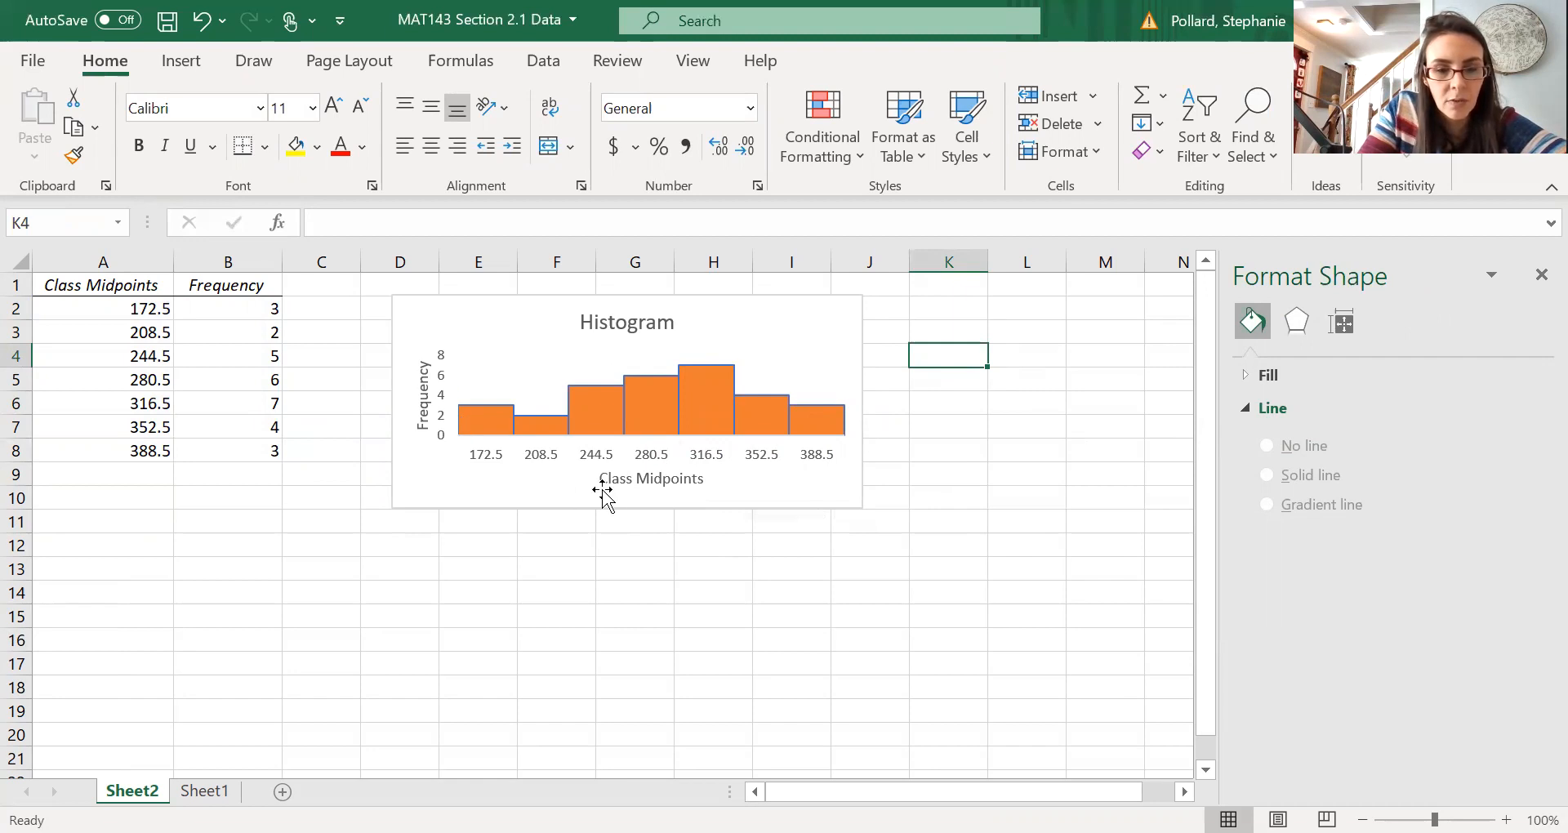
{"action": "left_click", "coordinate": [646, 498]}
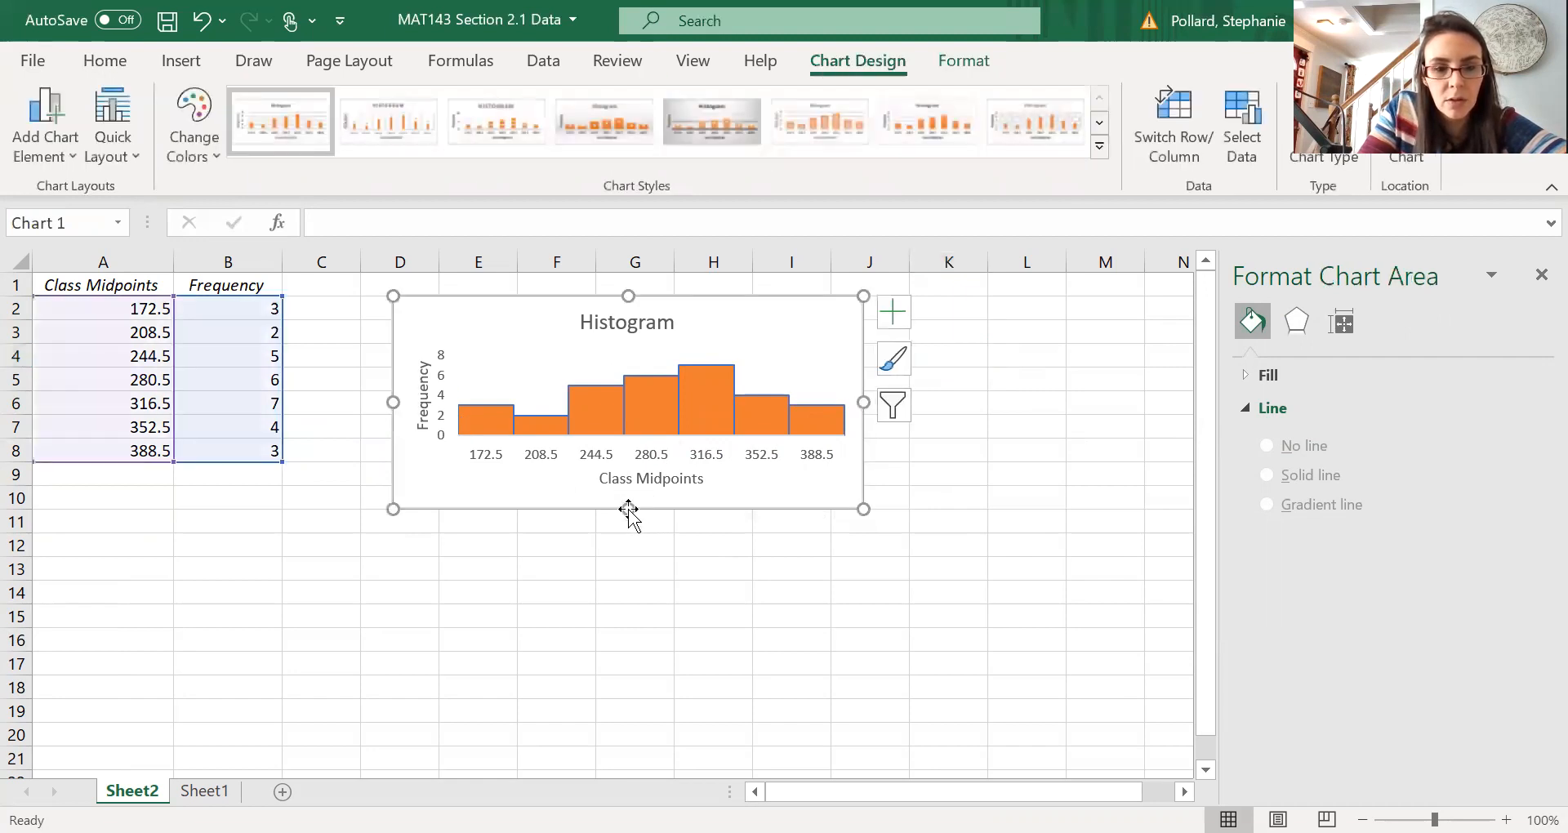
{"action": "left_click_drag", "start_coordinate": [628, 510], "coordinate": [626, 576]}
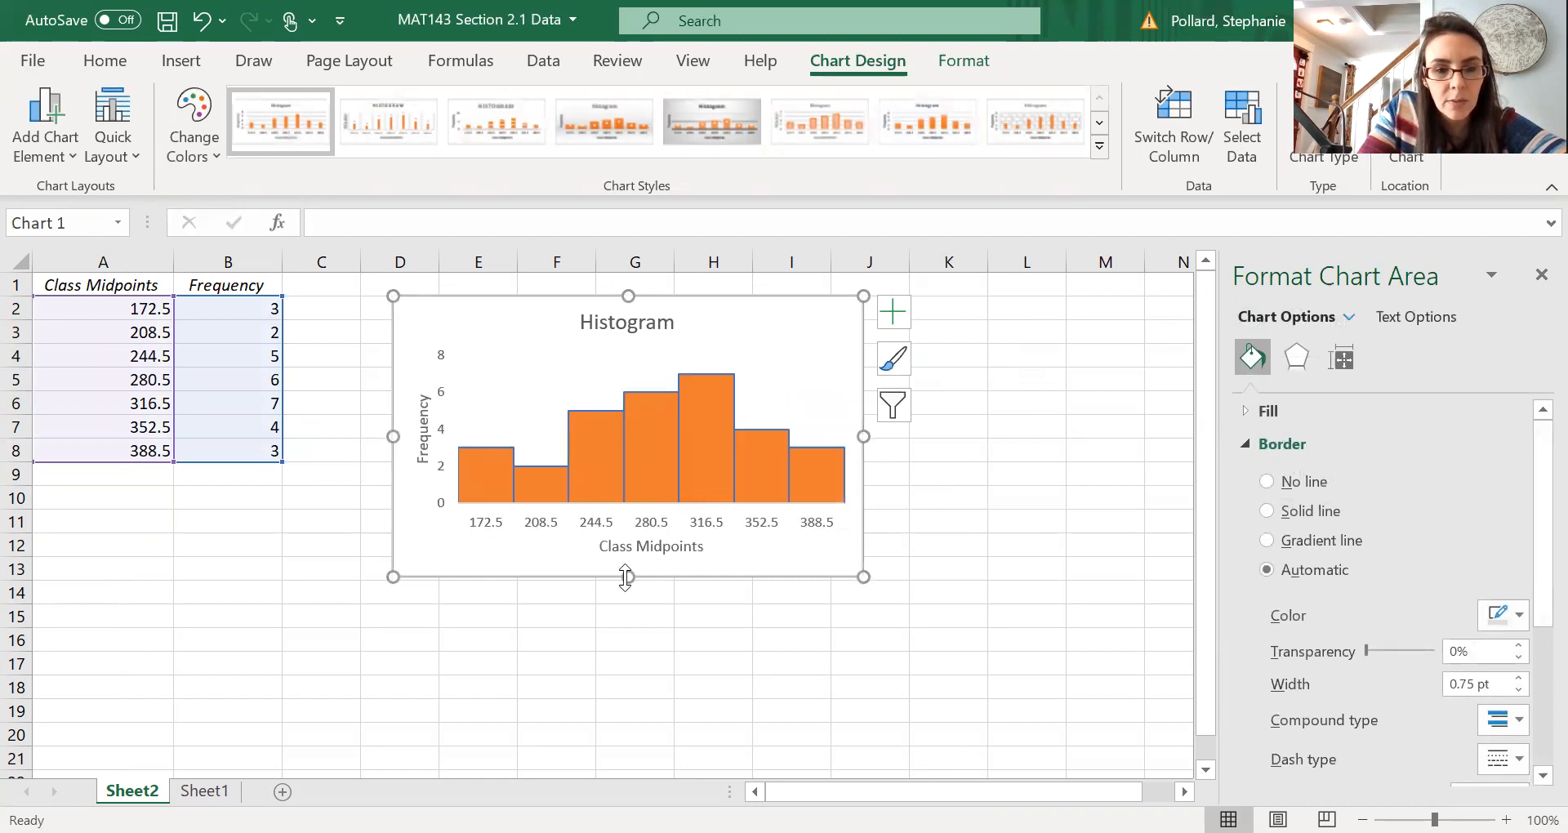
{"action": "left_click_drag", "start_coordinate": [627, 577], "coordinate": [645, 487]}
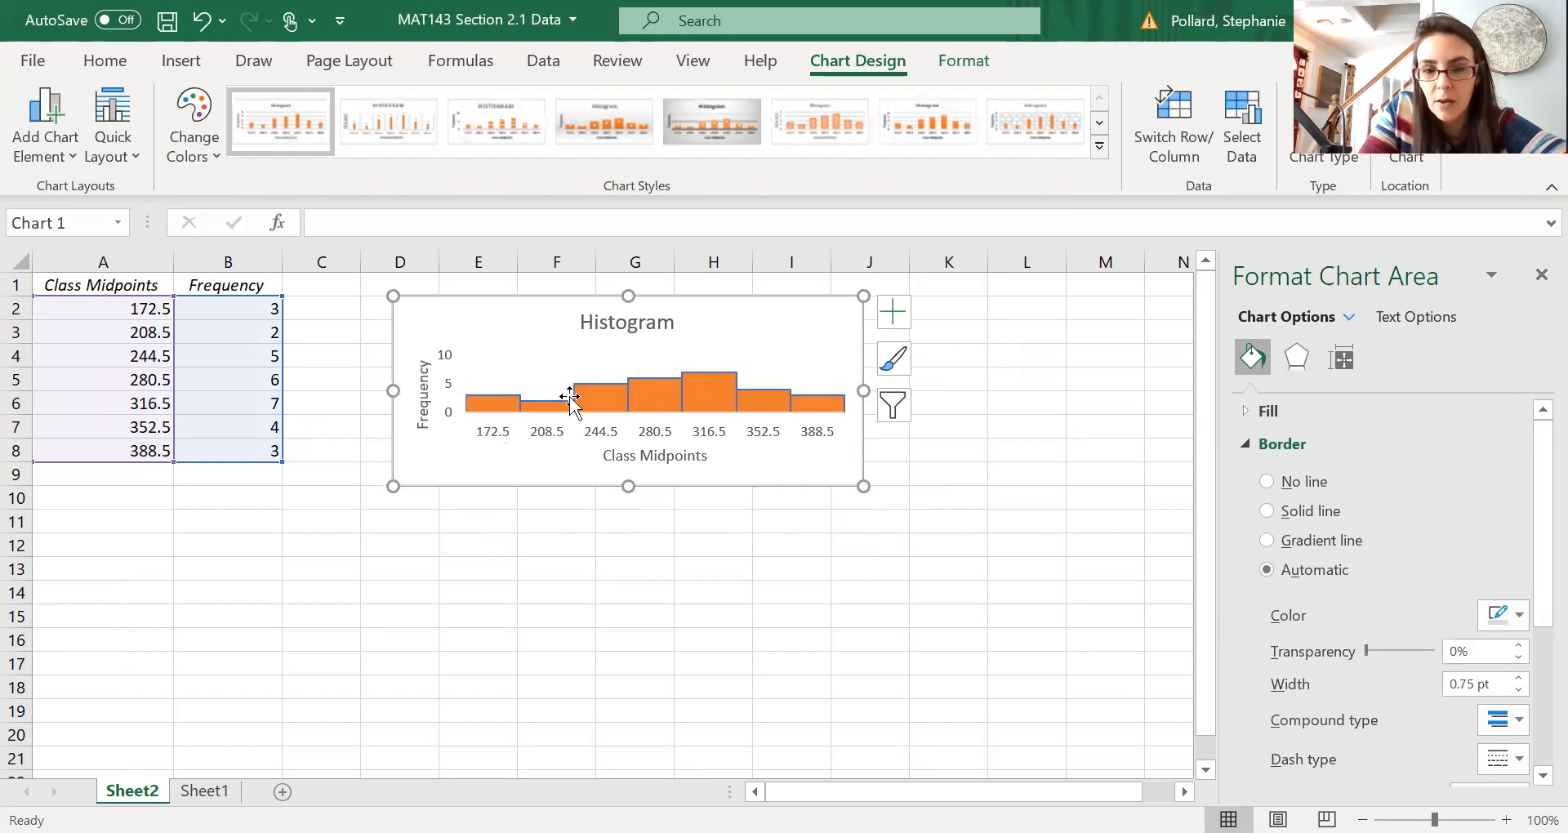
{"action": "left_click_drag", "start_coordinate": [625, 487], "coordinate": [627, 584]}
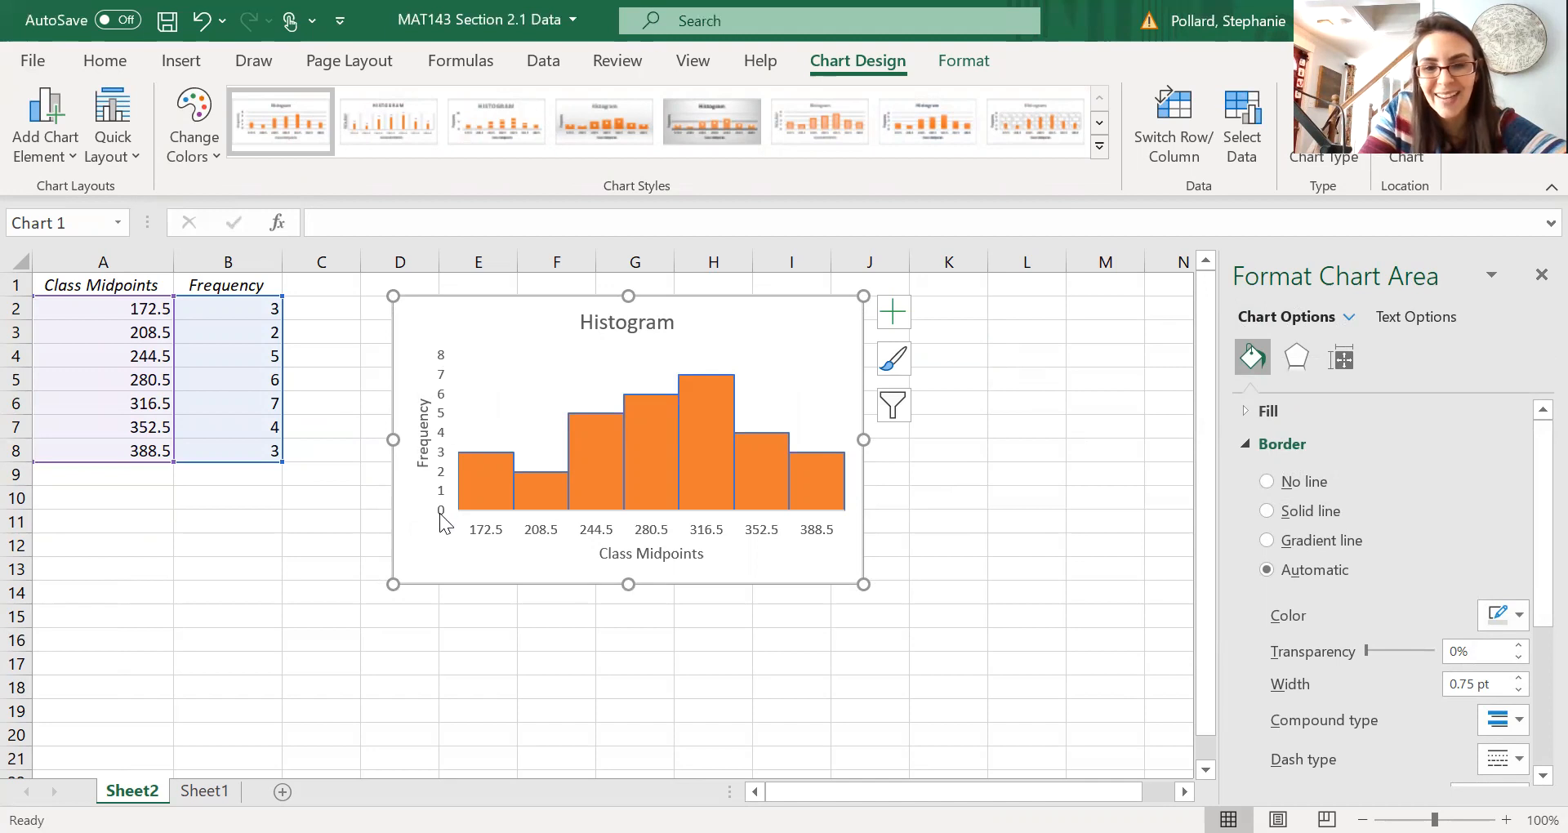
{"action": "mouse_move", "coordinate": [631, 581]}
{"action": "left_mouse_down"}
{"action": "mouse_move", "coordinate": [633, 558]}
{"action": "mouse_move", "coordinate": [628, 582]}
{"action": "left_mouse_up"}
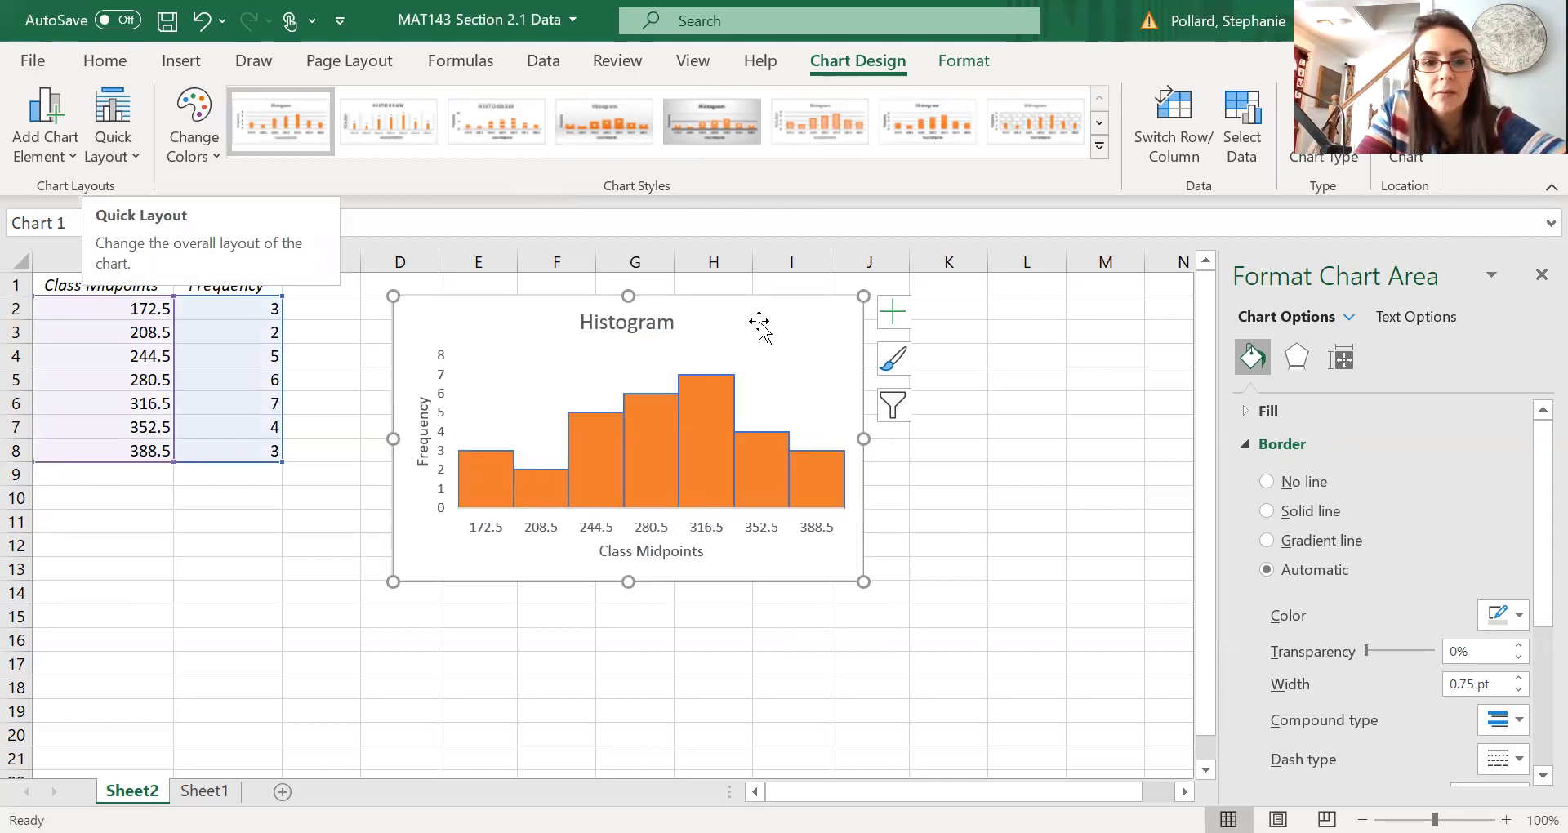
{"action": "left_click", "coordinate": [891, 364]}
{"action": "left_click", "coordinate": [1119, 321]}
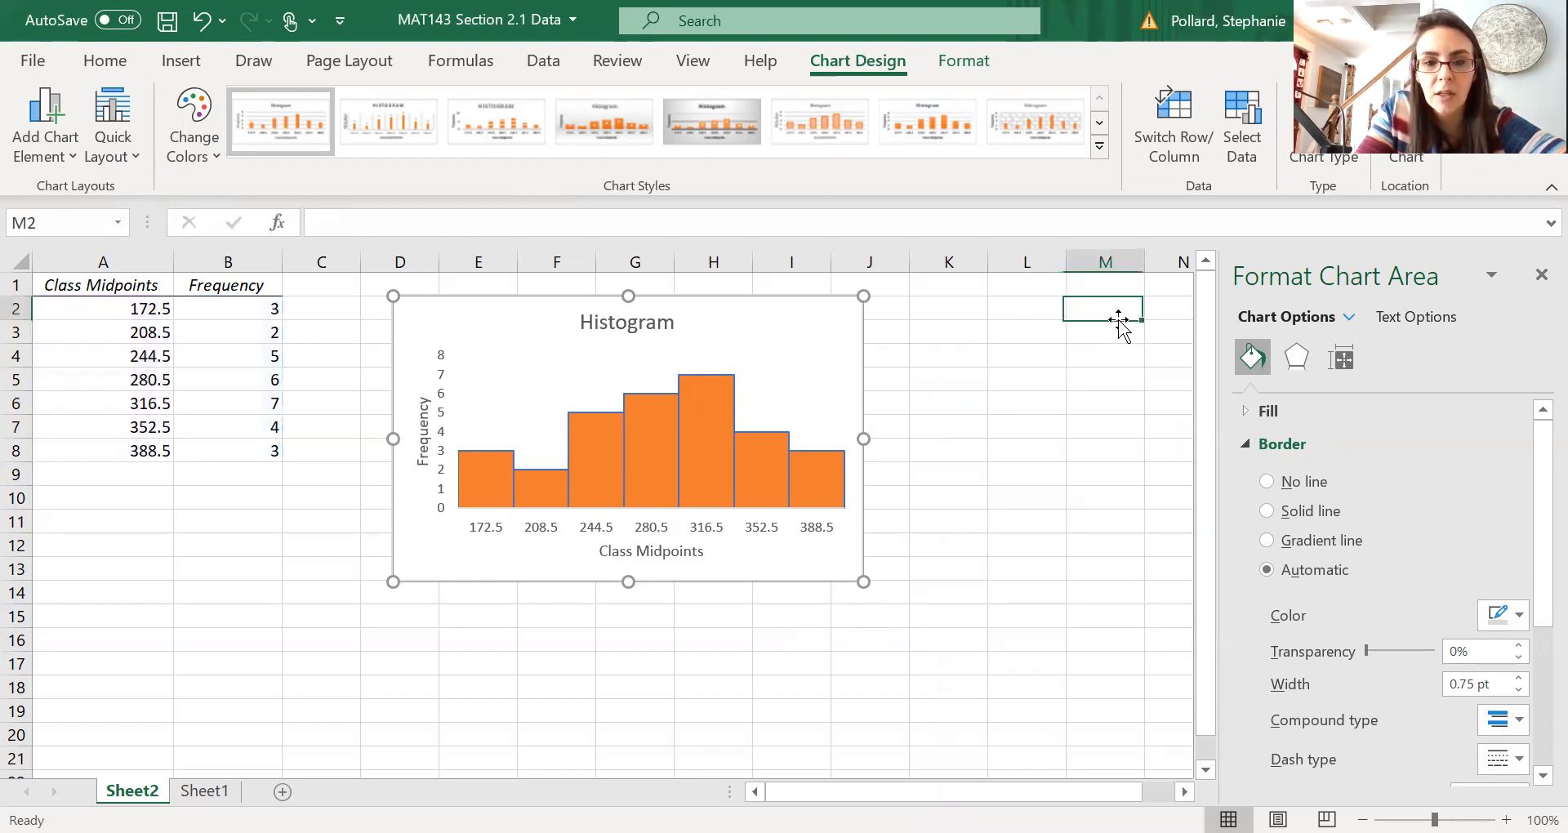